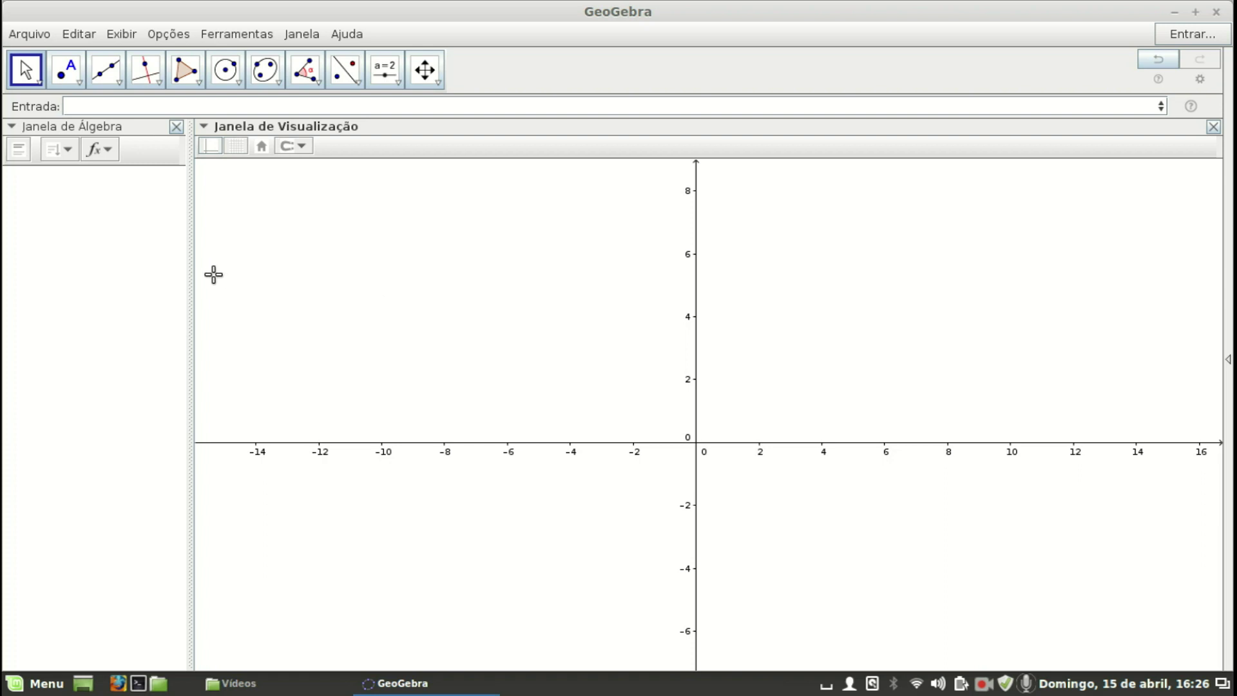
# Narrow the algebra view and draw a segment from about (-9.76, 0.8) to about (-1.11, 4.2)
pyautogui.moveTo(186, 273); pyautogui.dragTo(147, 282)
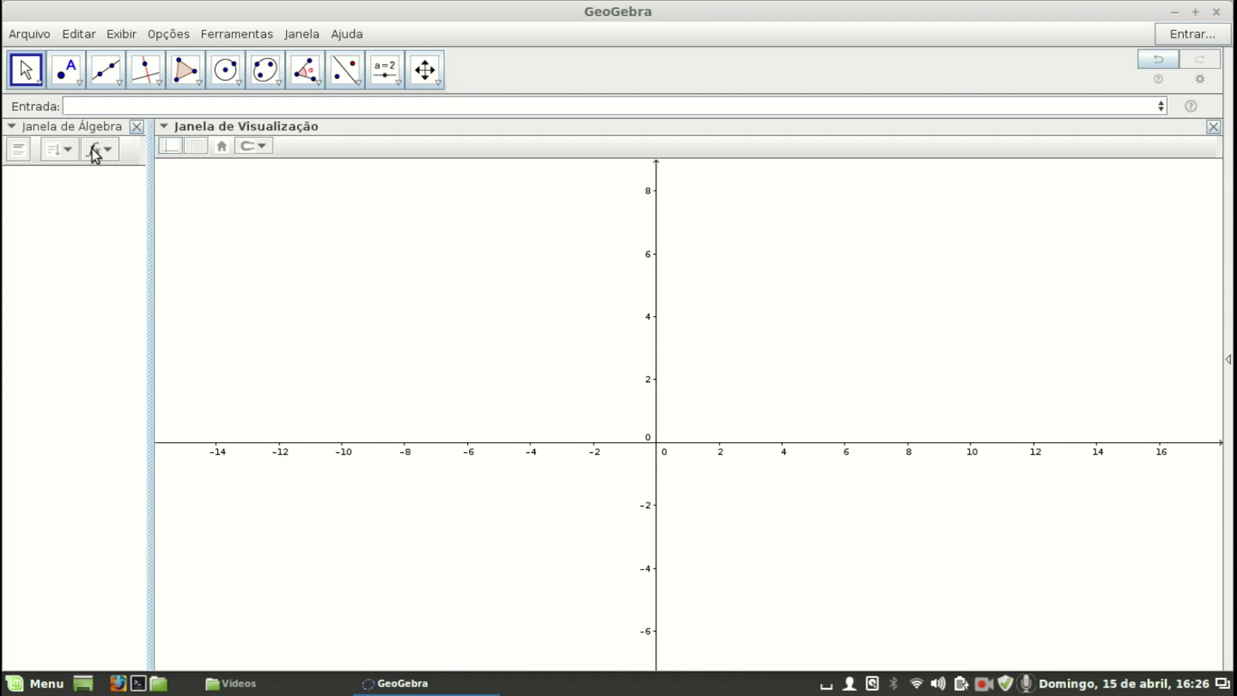
pyautogui.click(118, 81)
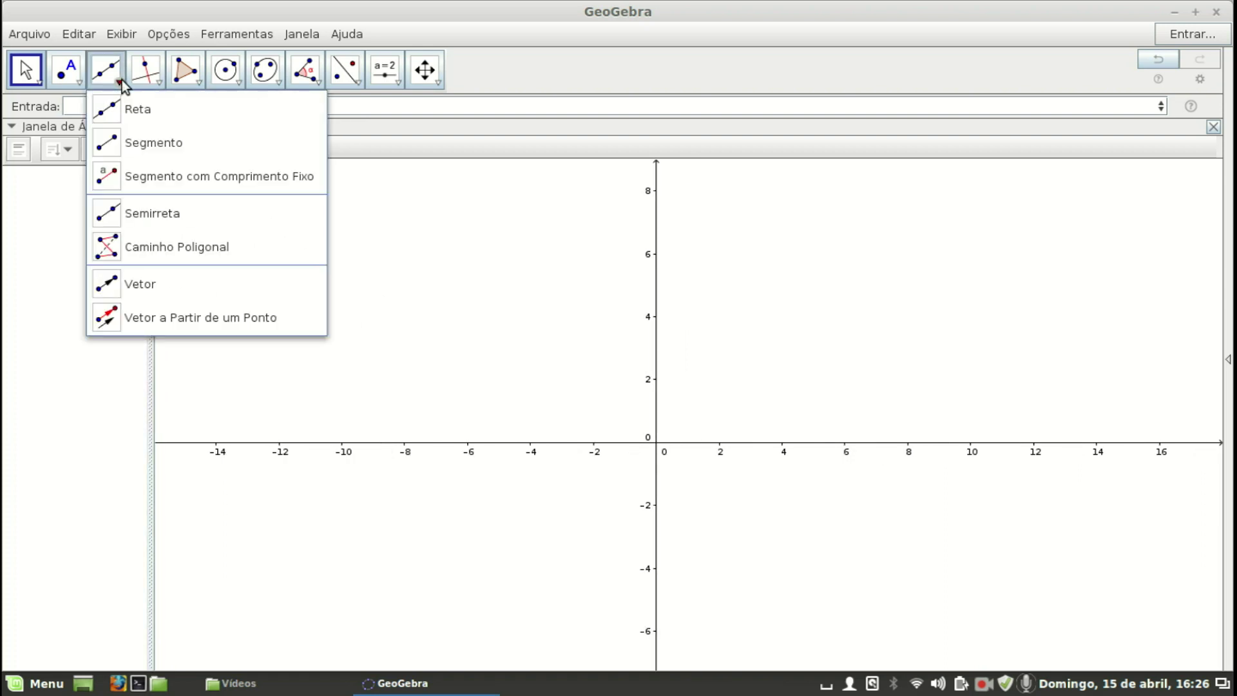
pyautogui.click(112, 153)
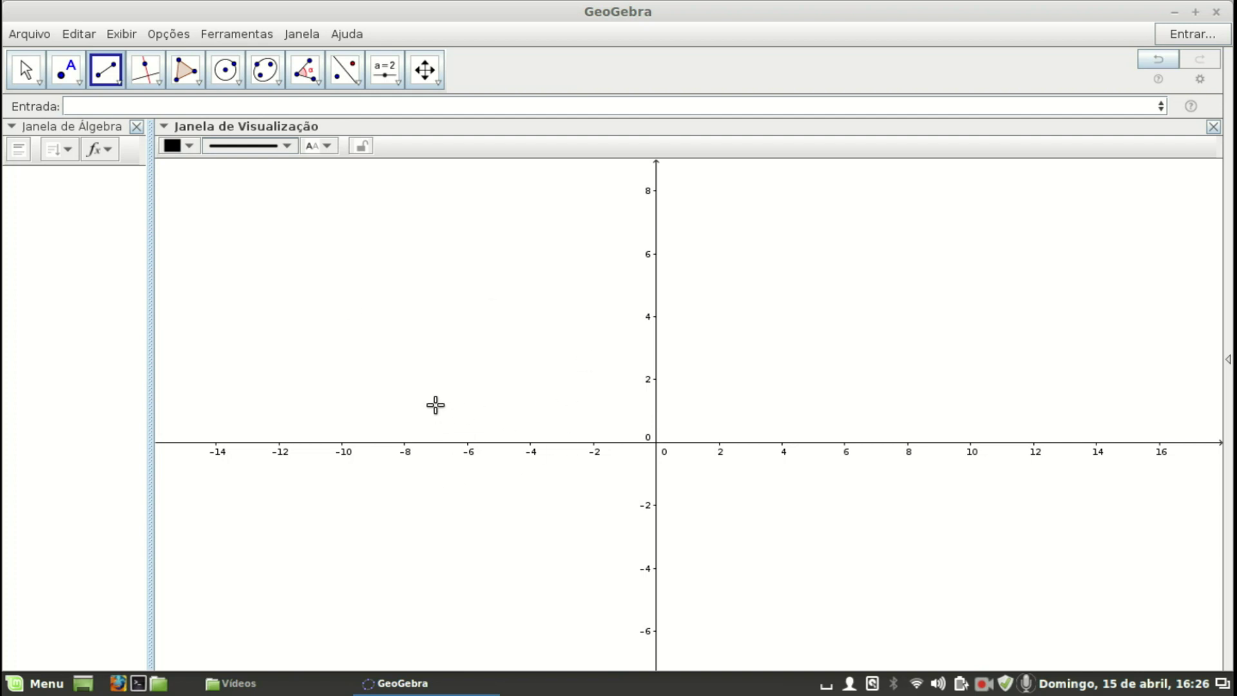
pyautogui.click(349, 415)
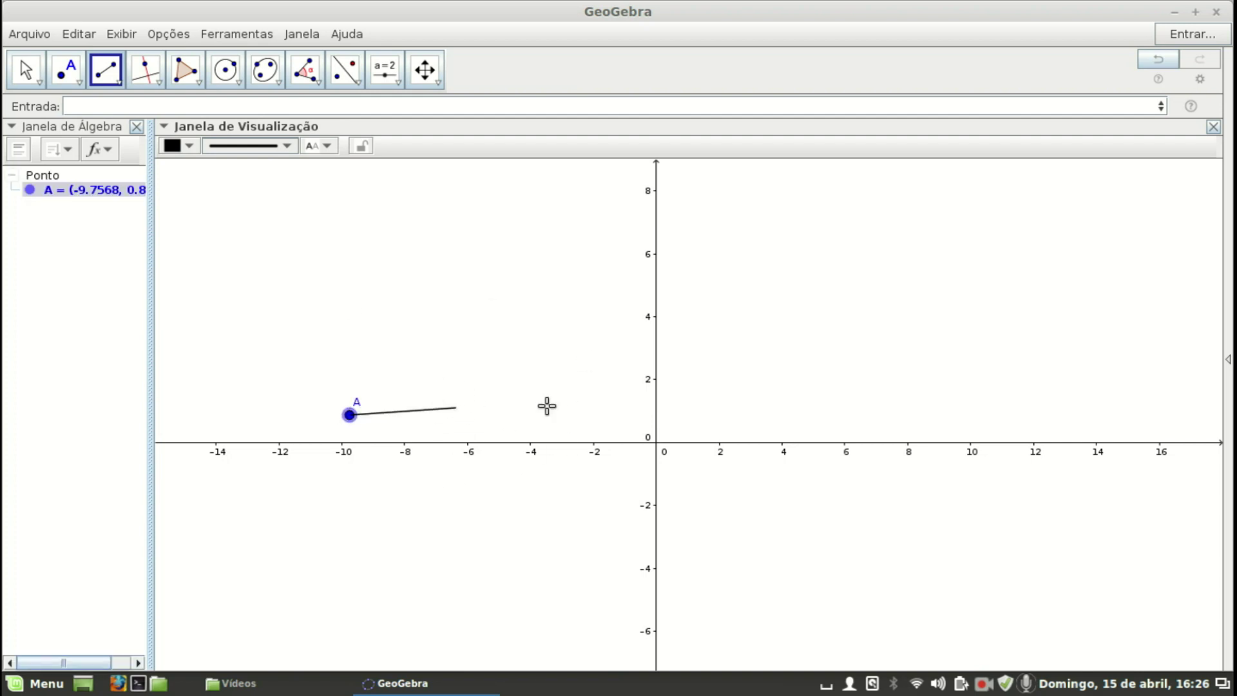
pyautogui.click(621, 310)
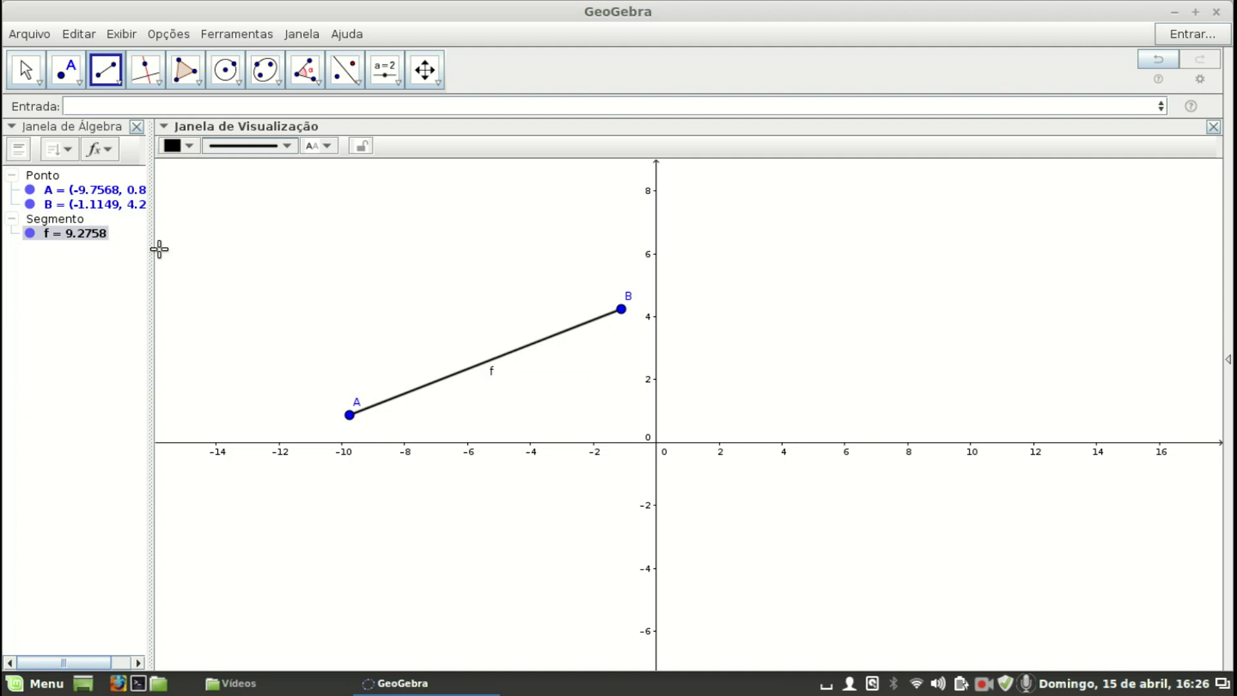
# Hide the coordinate axes and move endpoint B of the segment to about (0.87, 1.36)
pyautogui.click(42, 77)
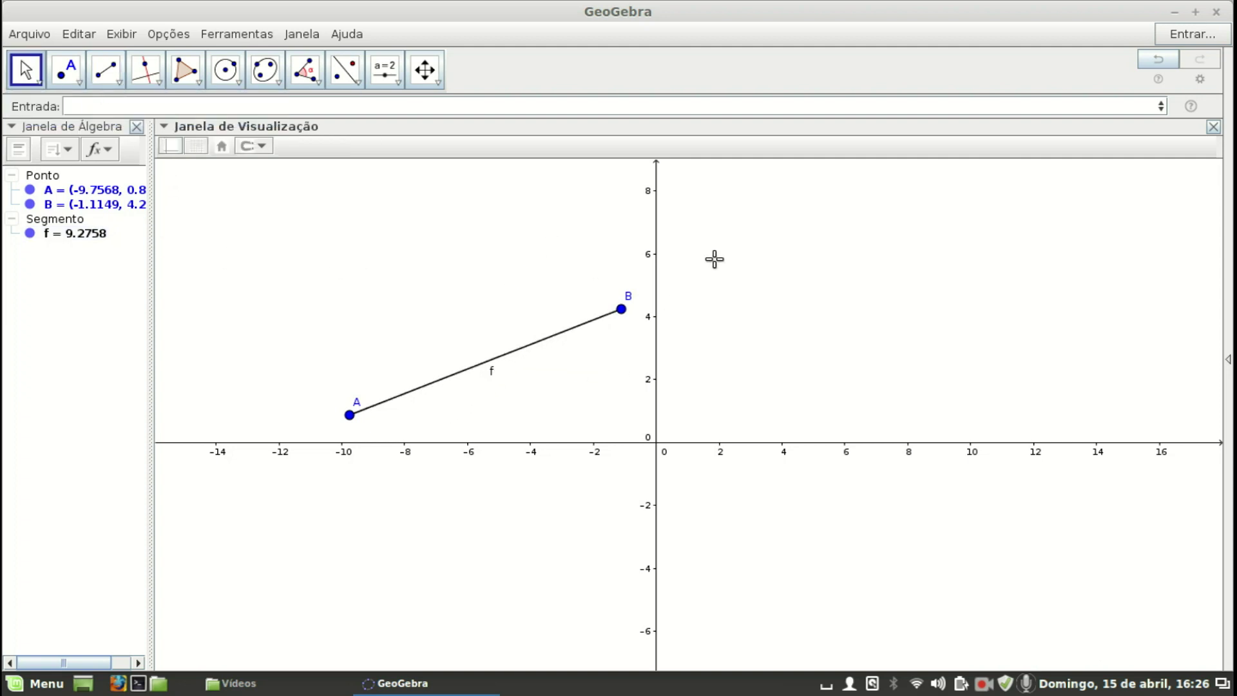
pyautogui.click(180, 156)
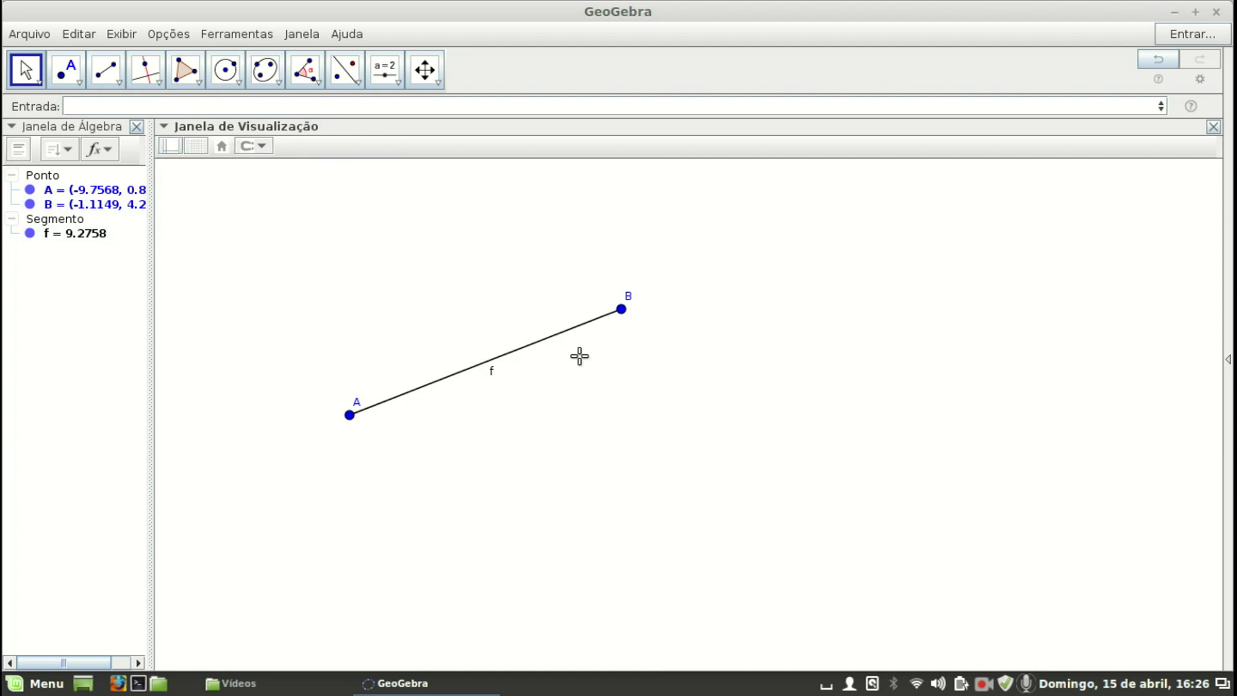
pyautogui.click(622, 311)
pyautogui.moveTo(622, 310); pyautogui.dragTo(683, 399)
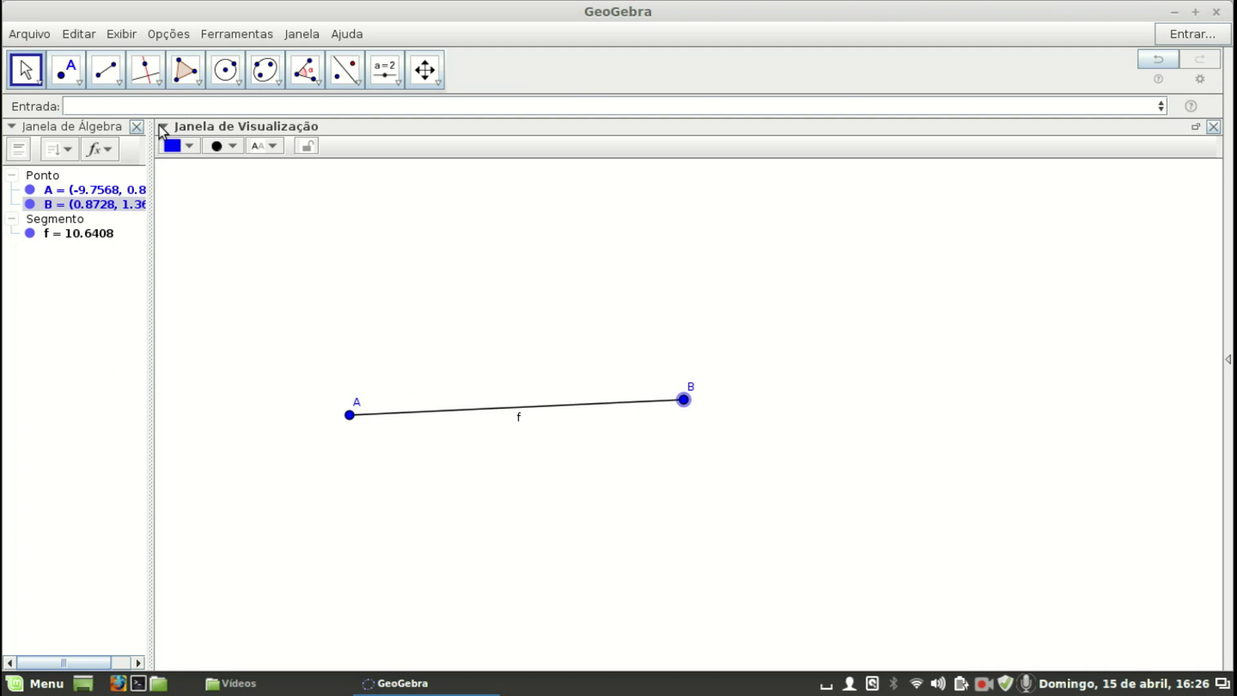
# Place a point on segment AB at about x = -3.62 and construct the line perpendicular to the segment through it
pyautogui.click(69, 72)
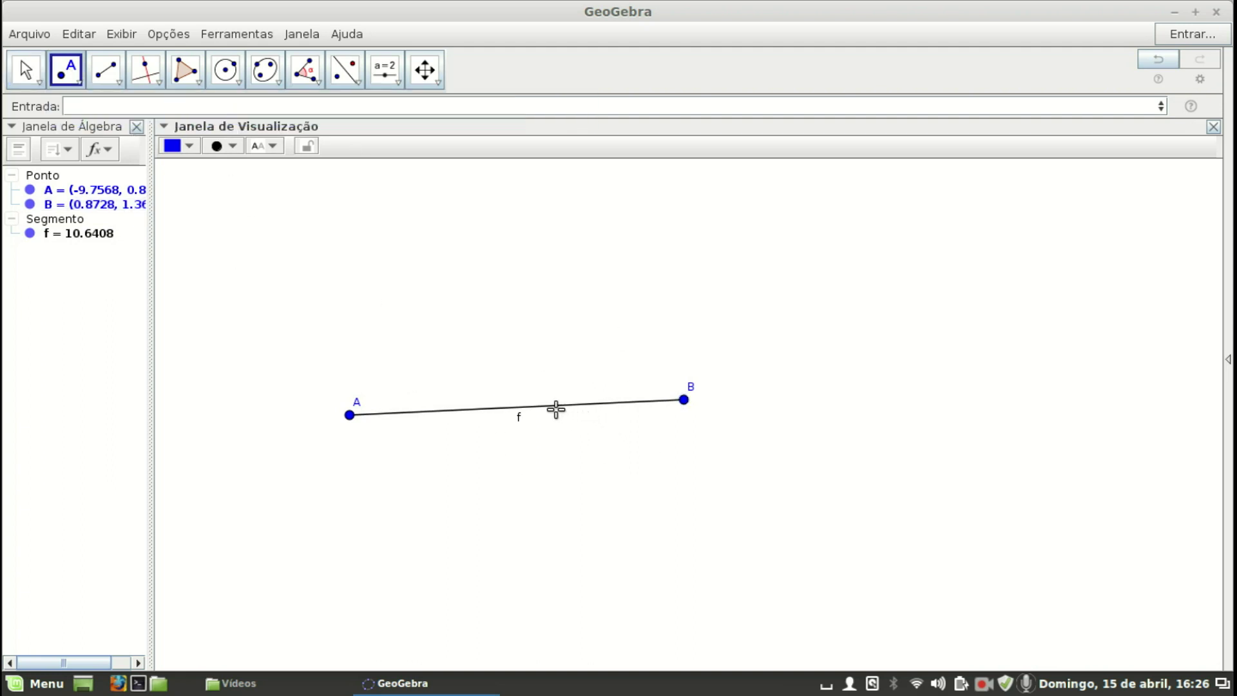
pyautogui.click(542, 406)
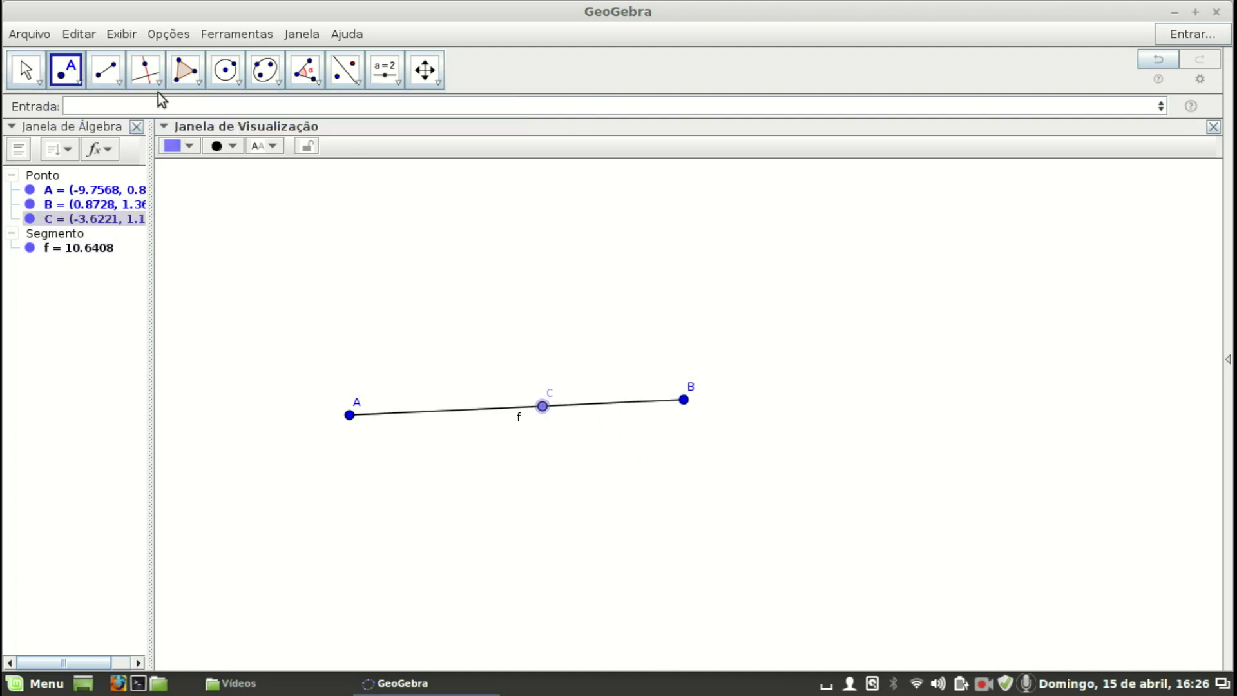
pyautogui.click(106, 69)
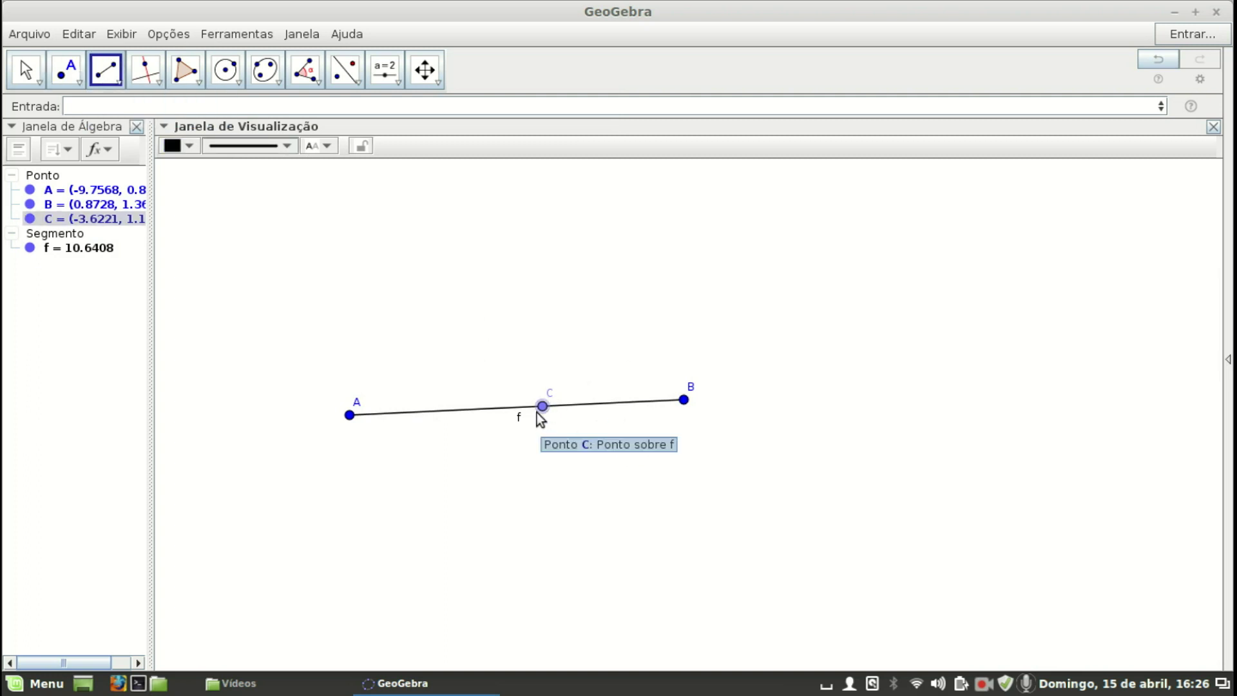
pyautogui.click(142, 74)
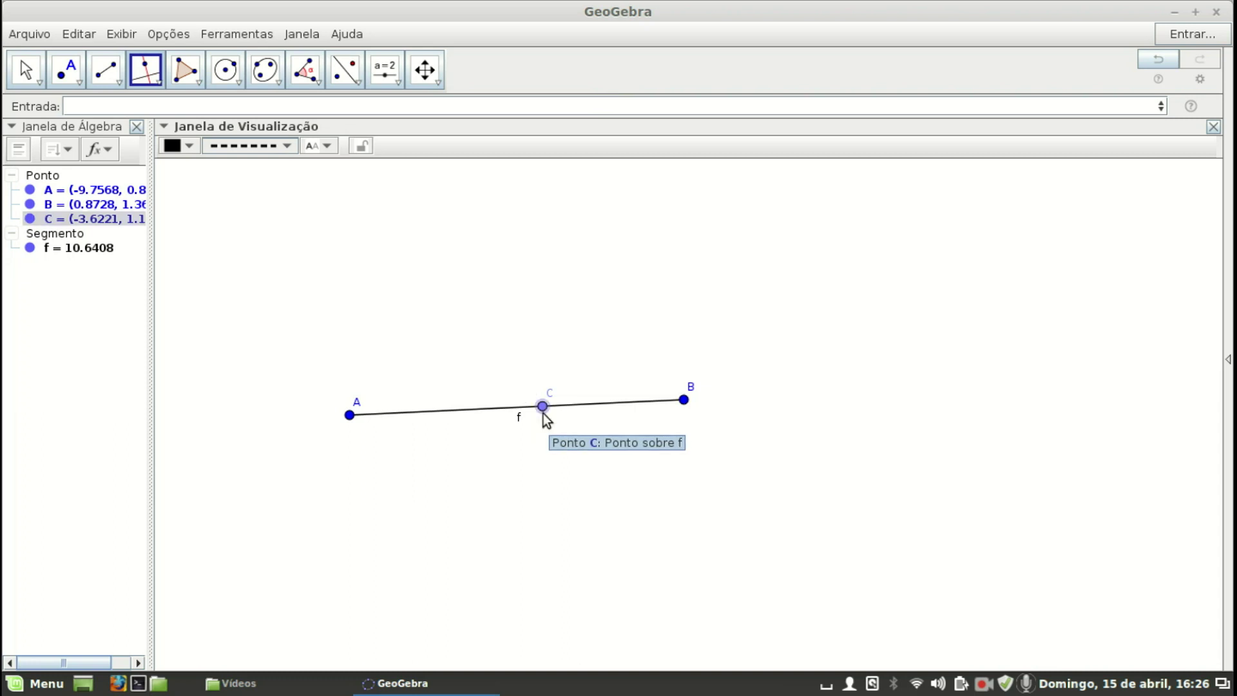
pyautogui.click(543, 407)
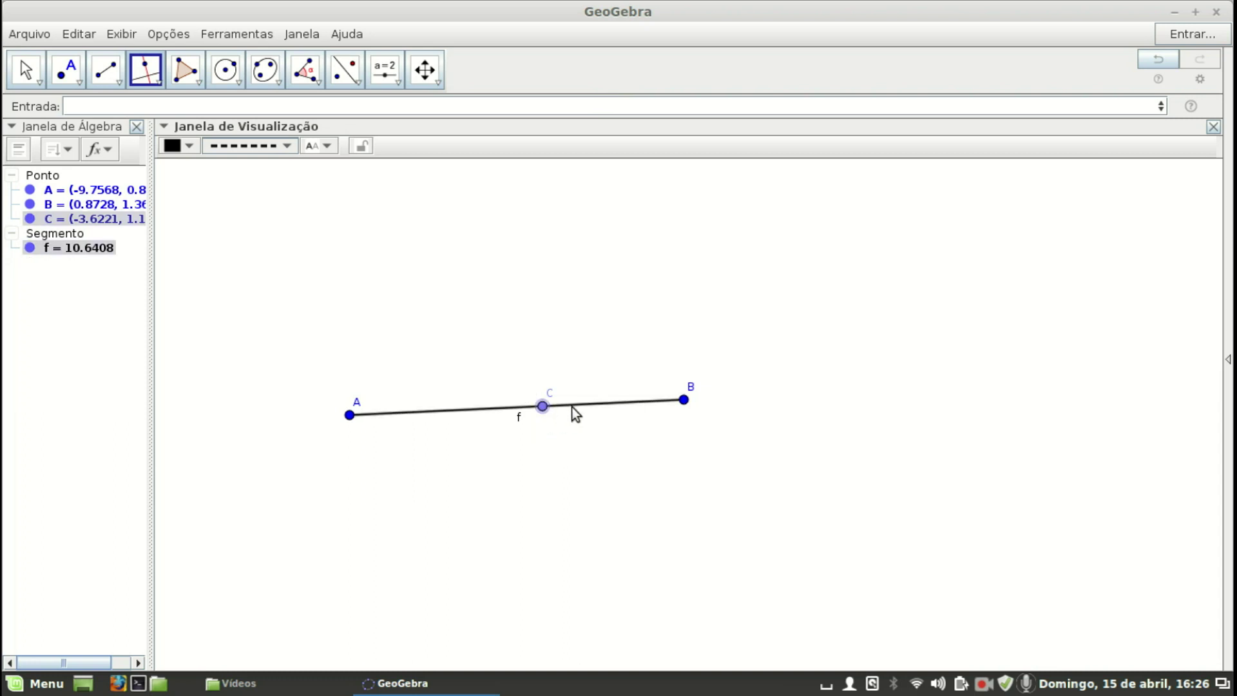
pyautogui.click(570, 406)
# Place a free point above segment AB at about (-8.55, 6.1) and connect it to point C with a segment
pyautogui.click(67, 70)
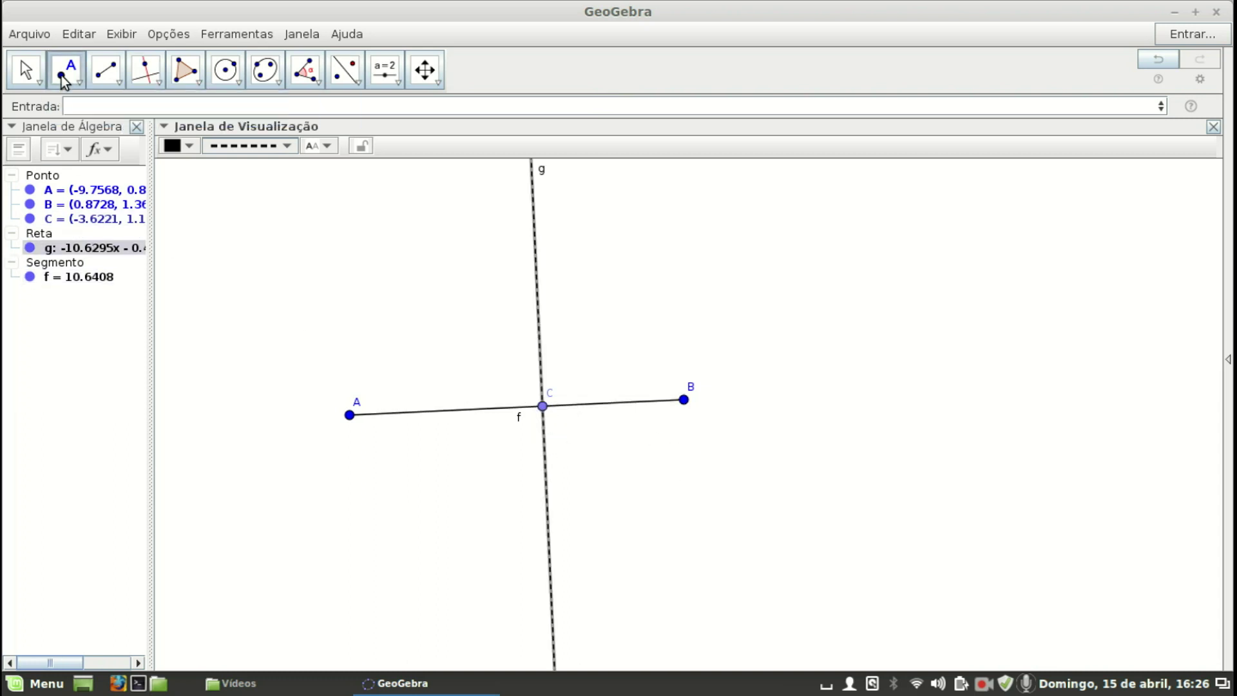
pyautogui.click(388, 249)
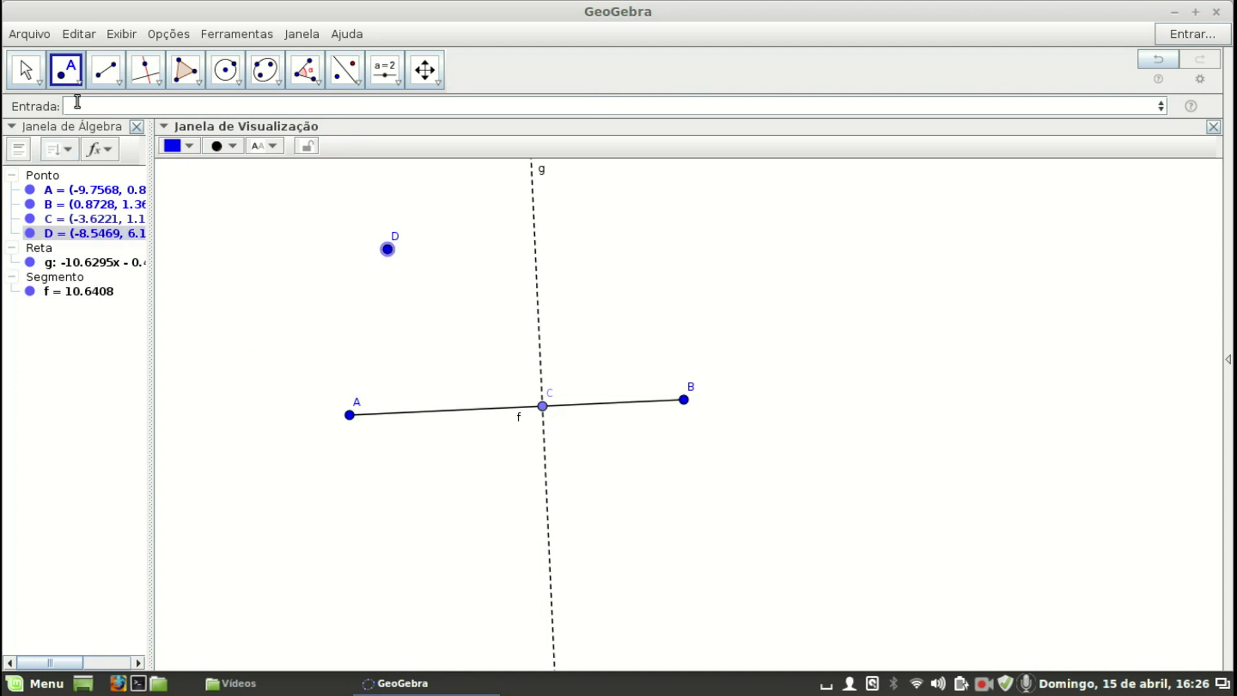
pyautogui.click(105, 71)
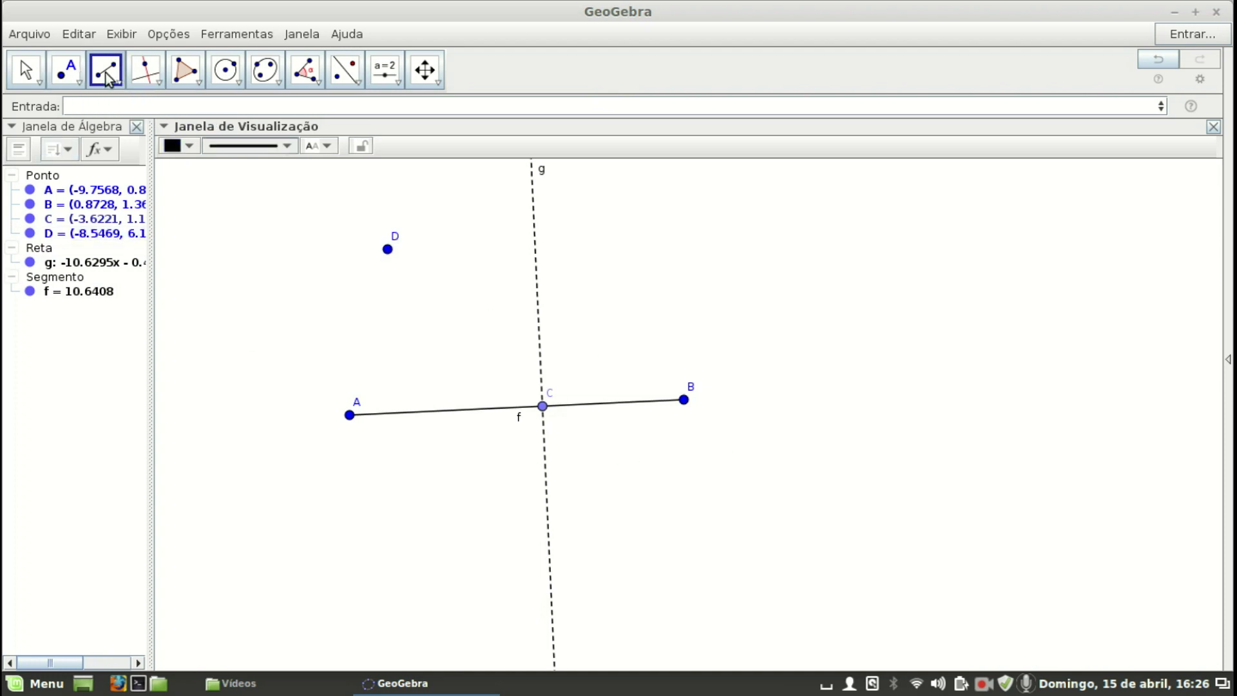
pyautogui.click(387, 249)
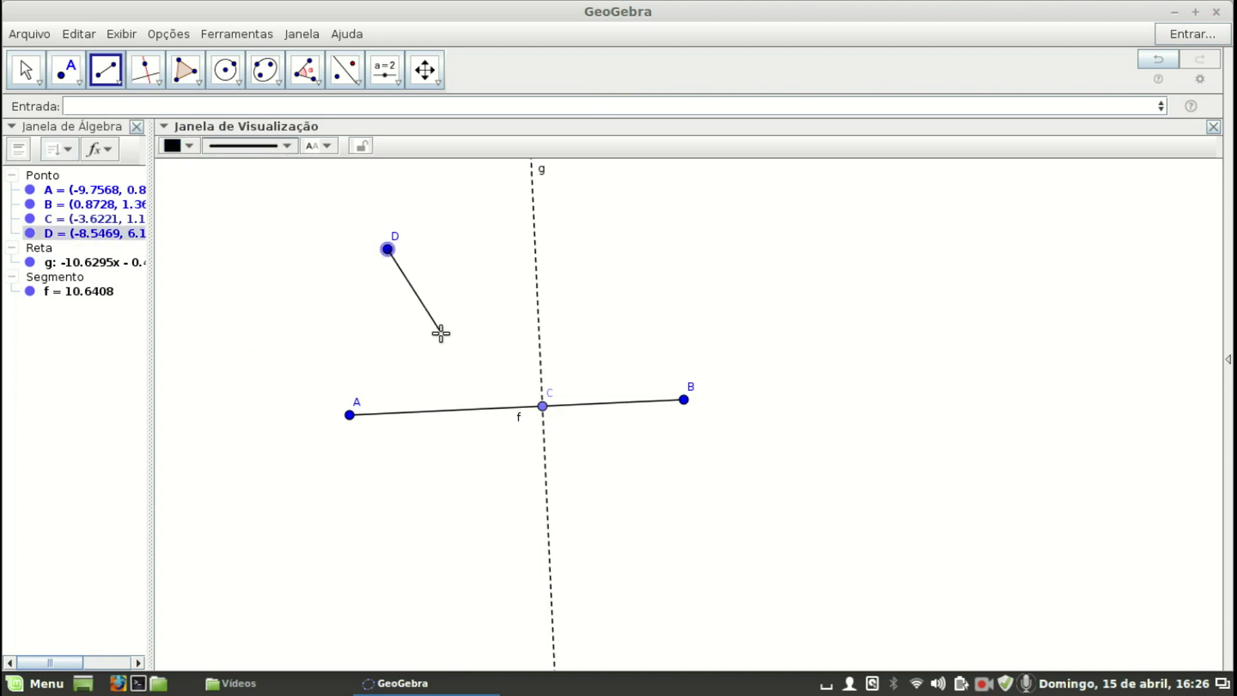
pyautogui.click(541, 406)
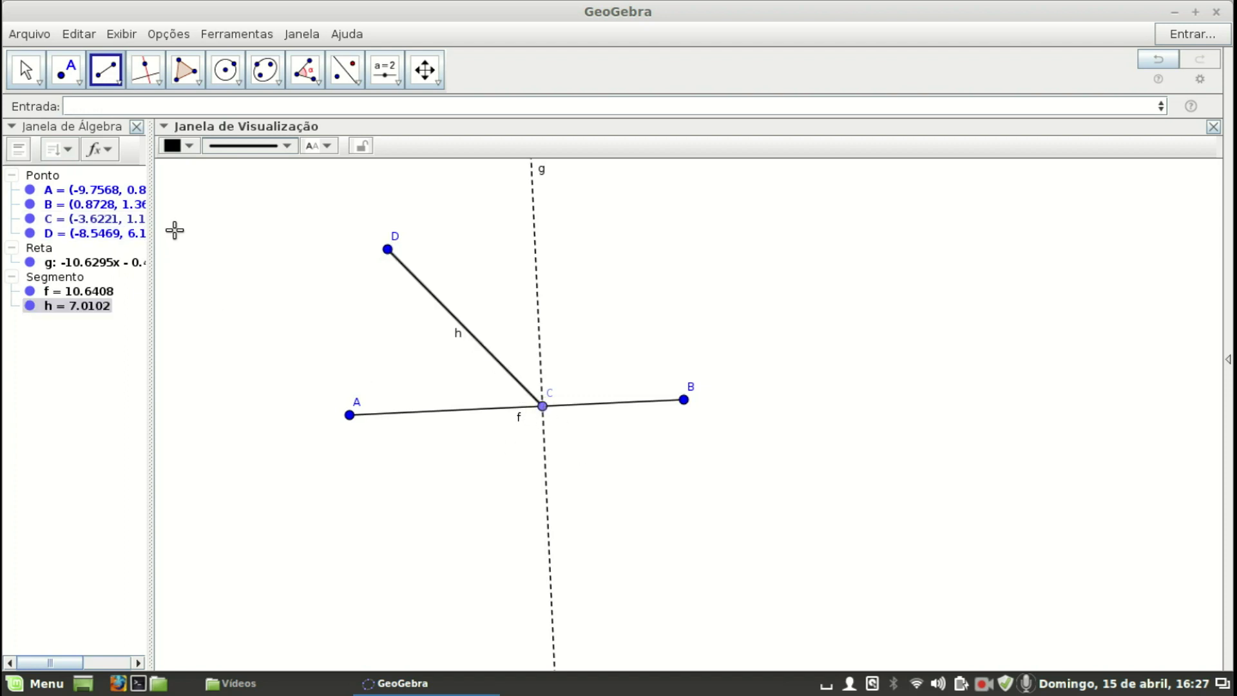
# Reflect point D about the dashed perpendicular line and draw a segment from C to the reflected point
pyautogui.click(25, 71)
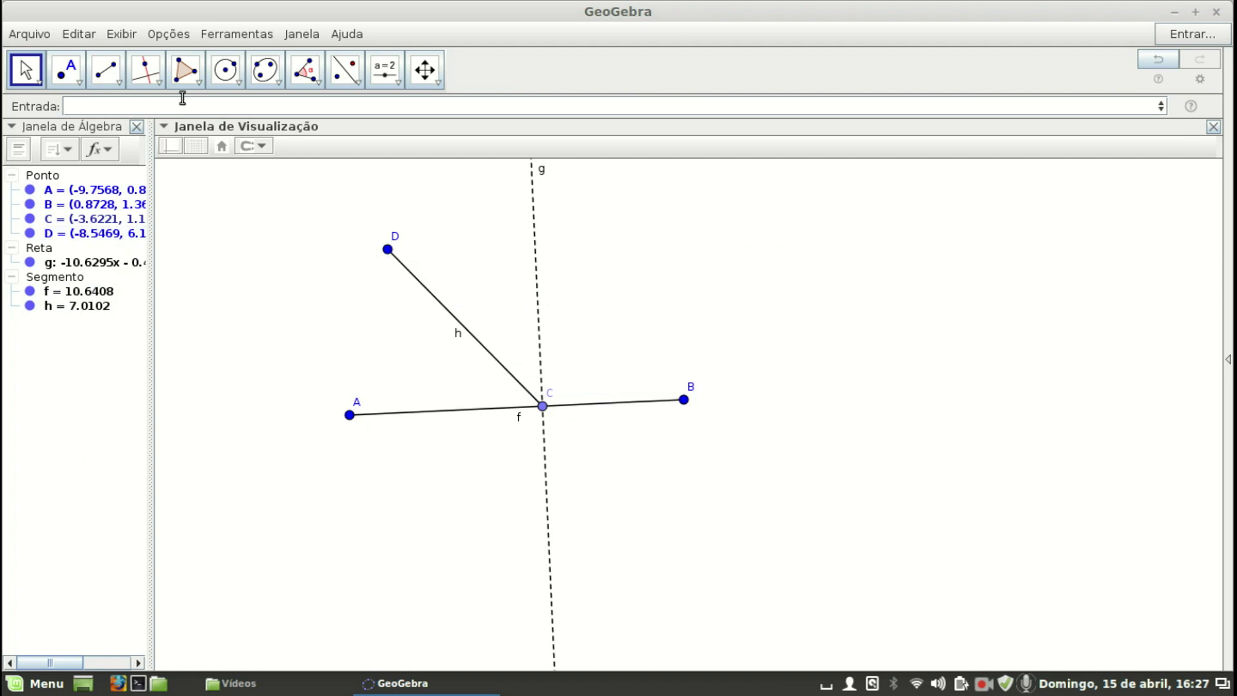
pyautogui.click(345, 69)
pyautogui.click(385, 250)
pyautogui.click(536, 243)
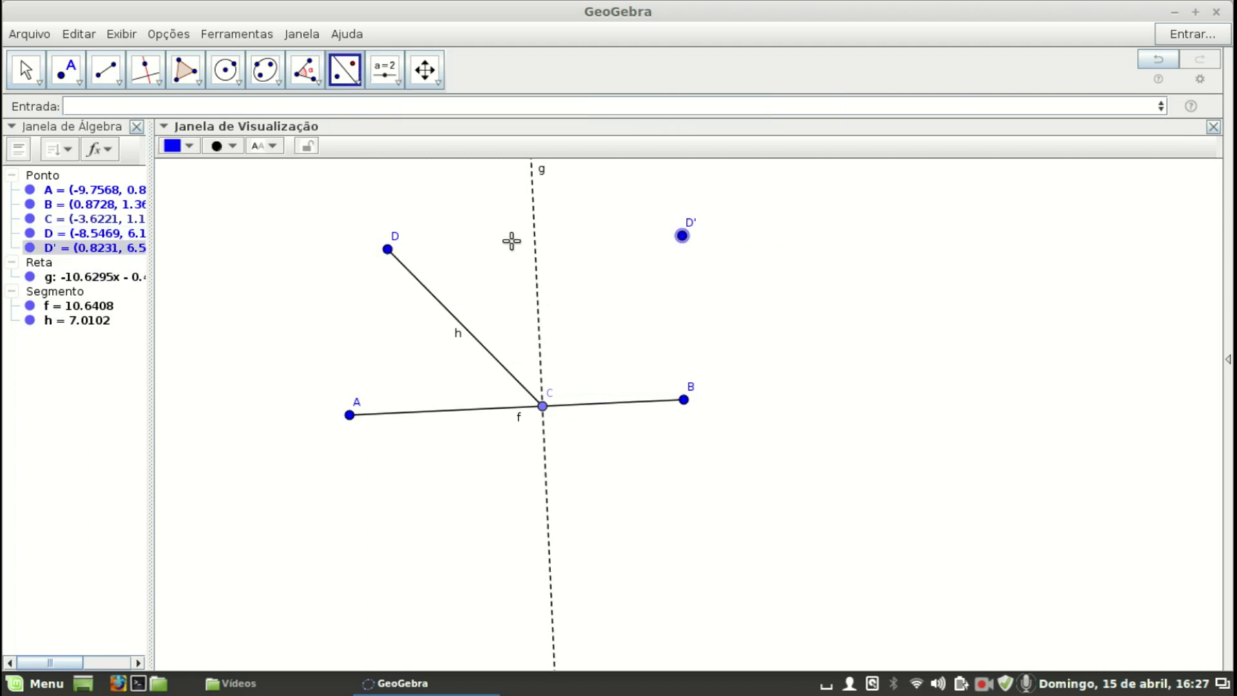
pyautogui.click(105, 70)
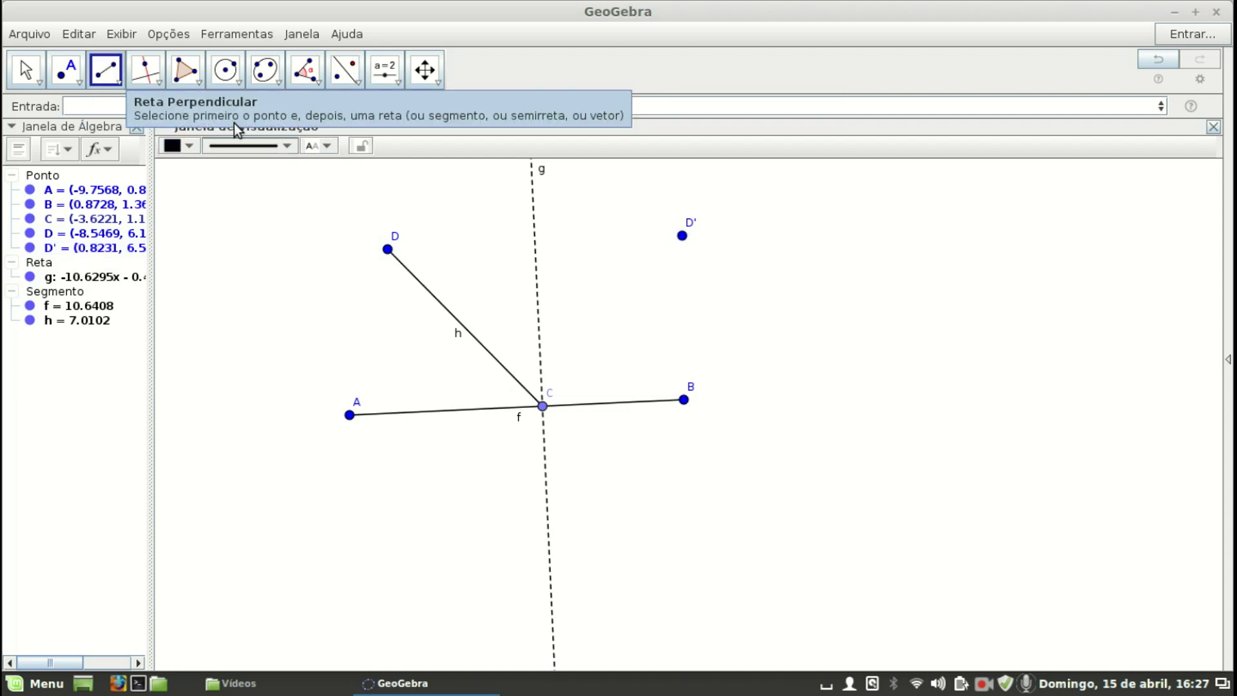
pyautogui.click(543, 406)
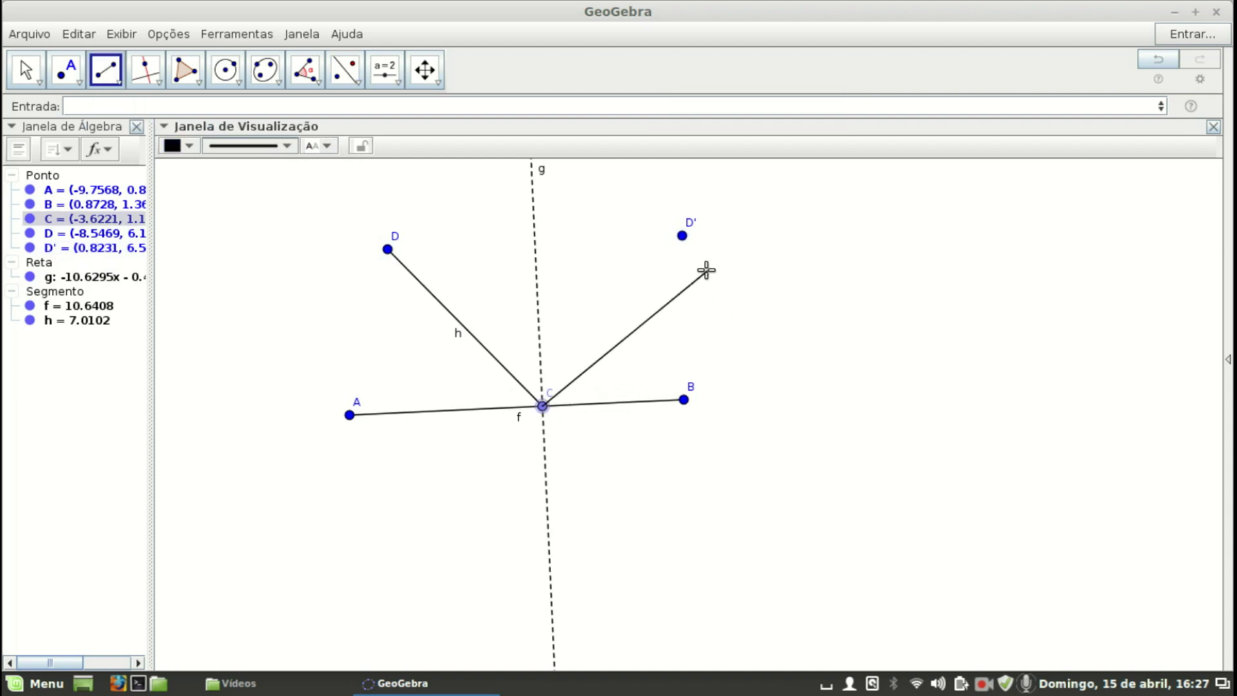
pyautogui.click(683, 238)
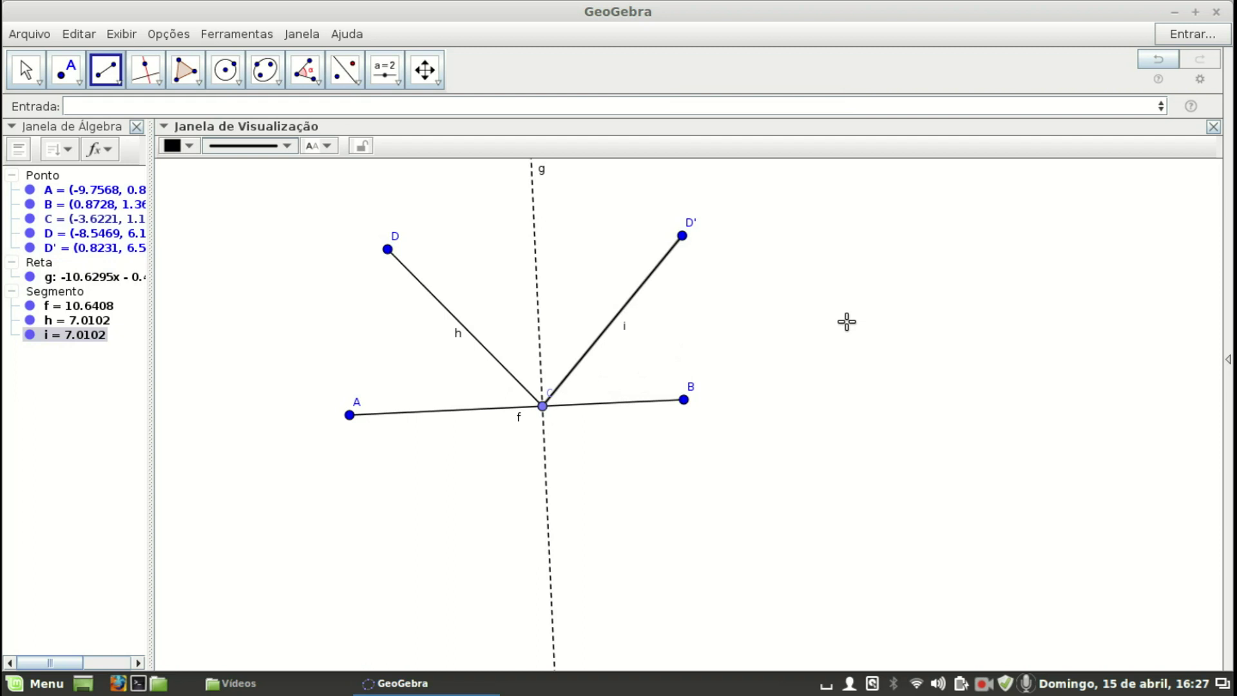
# Place a point on the dashed perpendicular line above C at about (-3.94, 7.9)
pyautogui.click(305, 70)
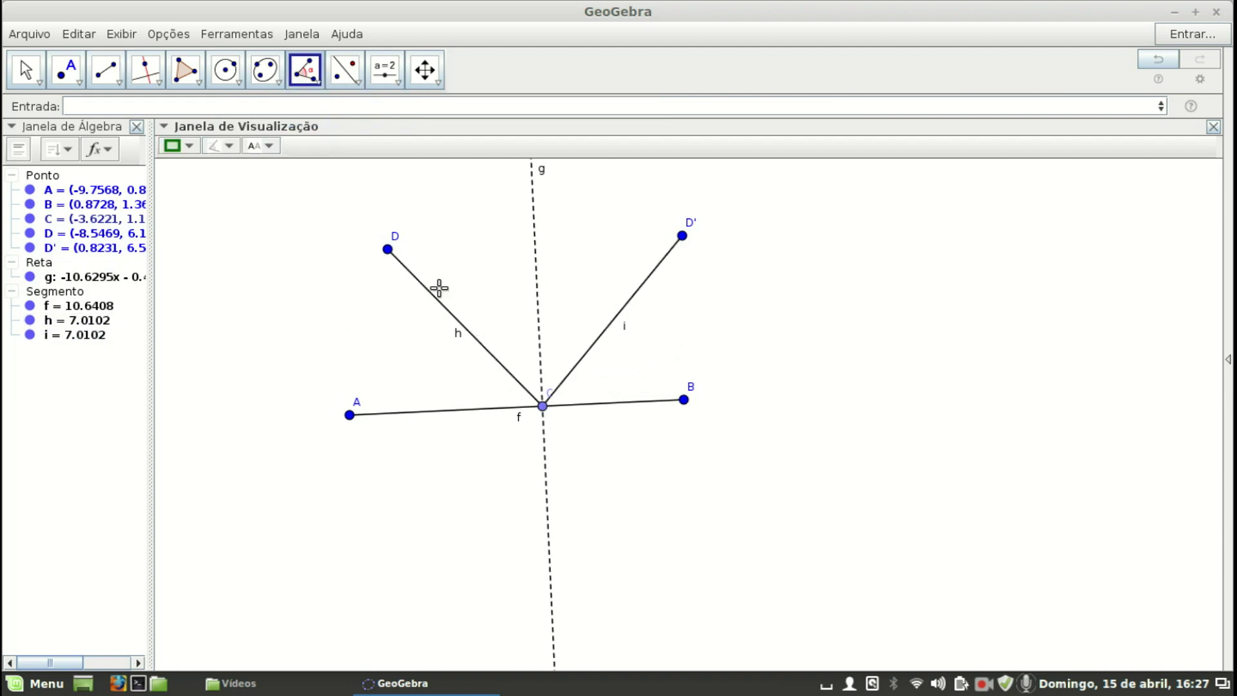
pyautogui.click(66, 70)
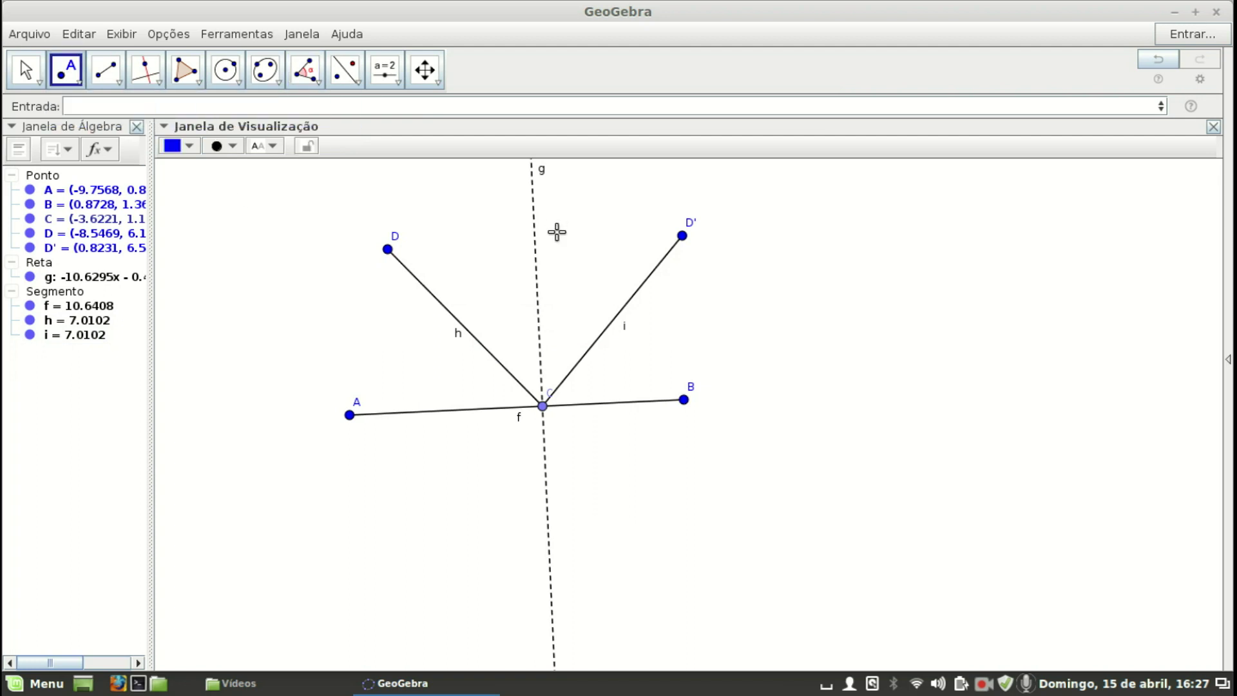
pyautogui.click(532, 192)
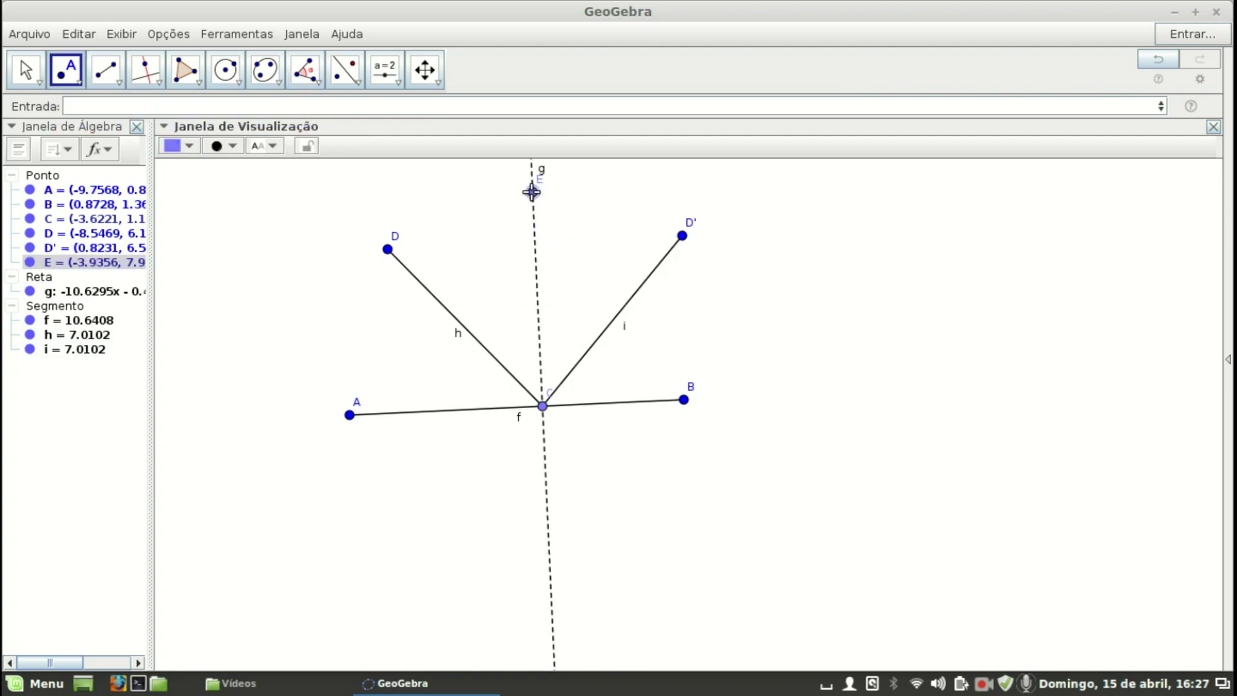
# Mark angles ECD and D'CE between the perpendicular line and the two slanted segments
pyautogui.click(309, 74)
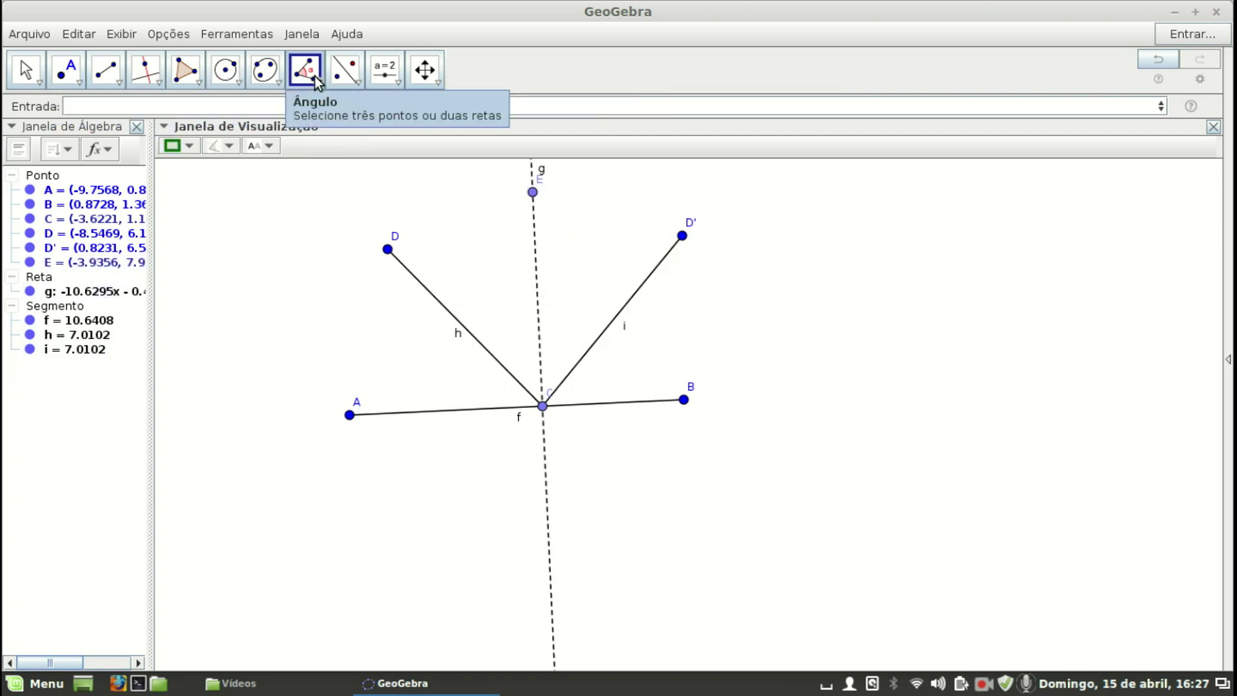
pyautogui.click(532, 193)
pyautogui.click(541, 404)
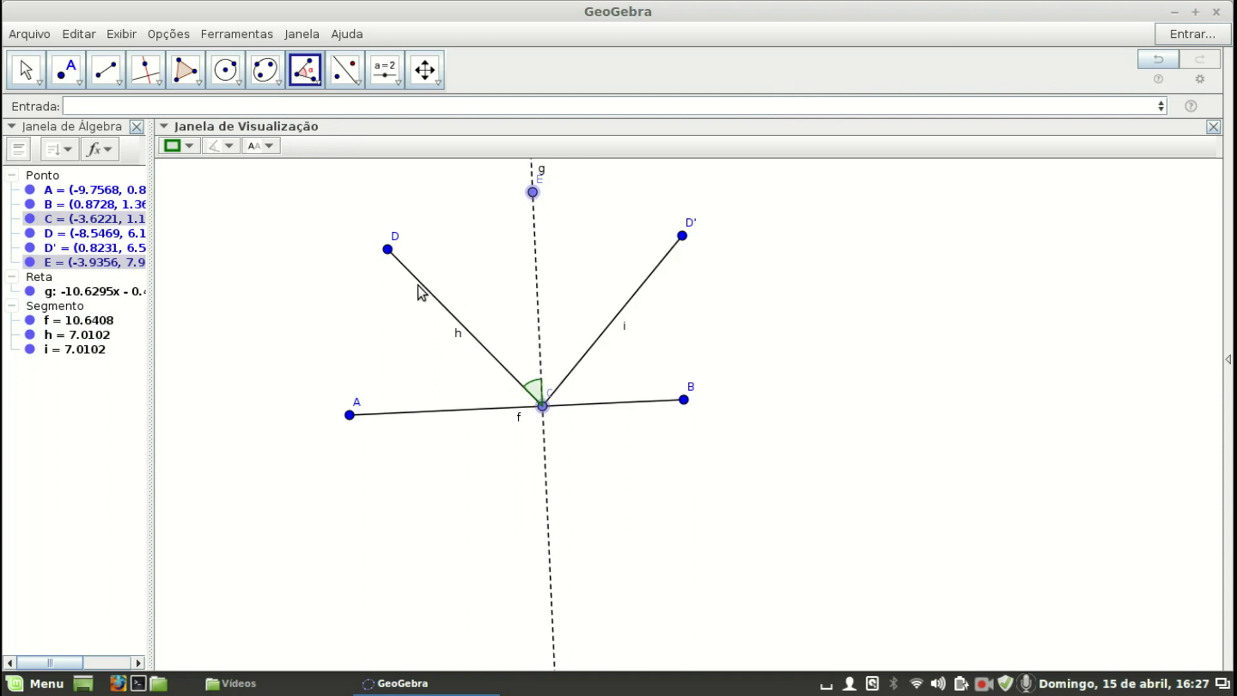
pyautogui.click(387, 250)
pyautogui.click(682, 237)
pyautogui.click(542, 406)
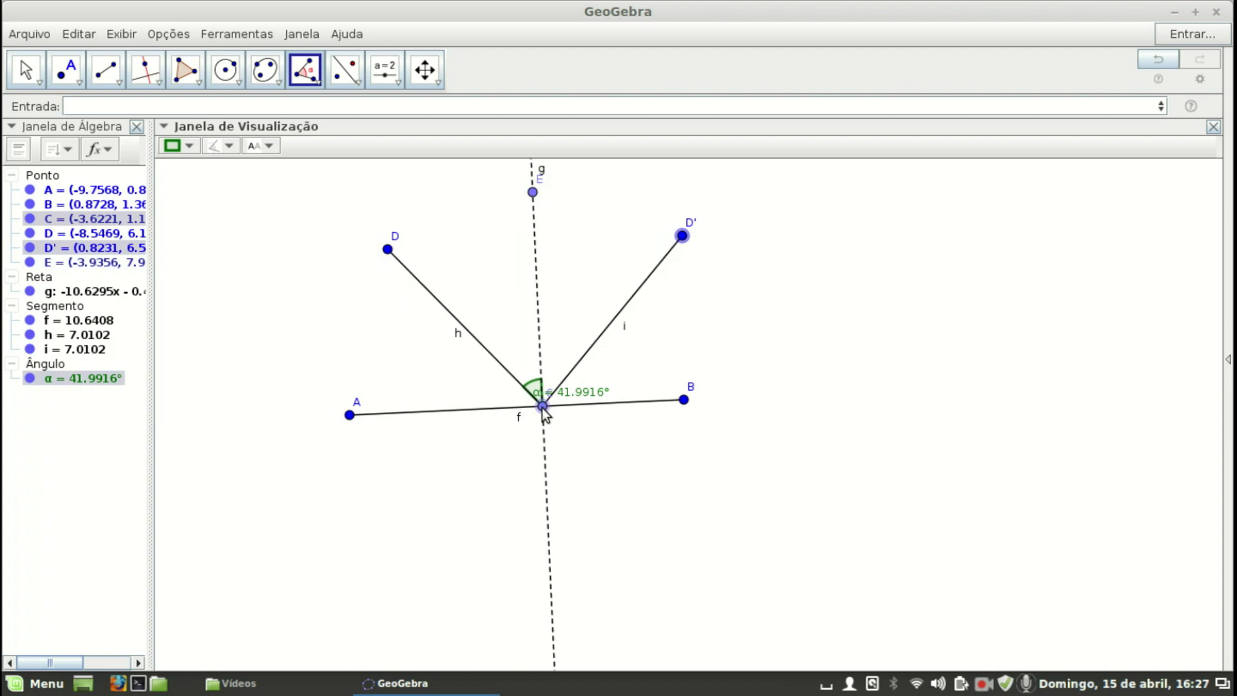
pyautogui.click(532, 193)
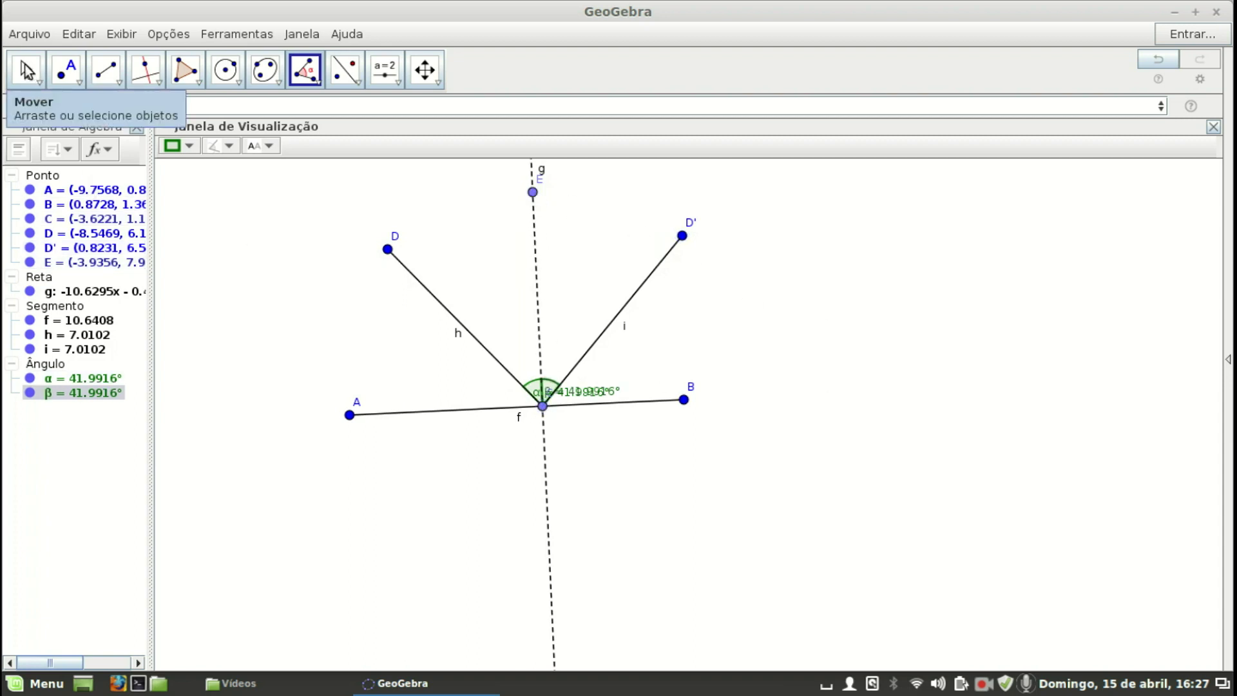
# Separate the overlapping angle labels to either side of C and move point D to about (-7.94, 6.51)
pyautogui.click(29, 71)
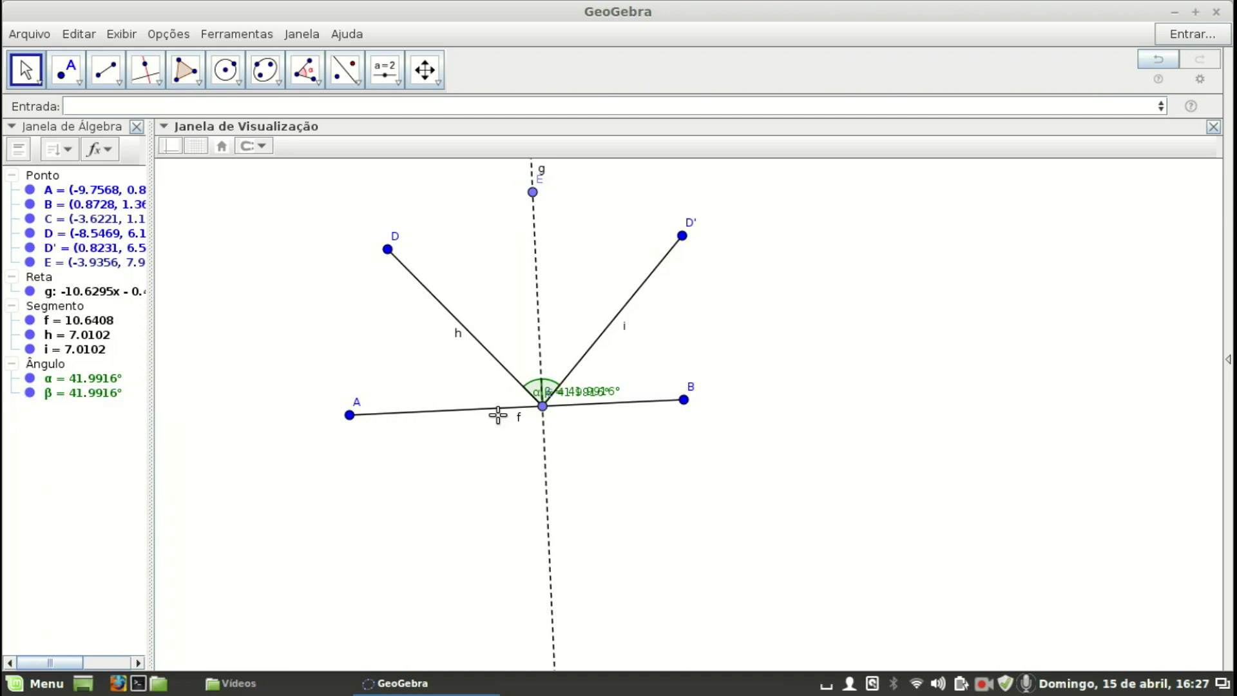
pyautogui.moveTo(585, 399)
pyautogui.mouseDown()
pyautogui.moveTo(515, 407)
pyautogui.moveTo(600, 403)
pyautogui.mouseUp()
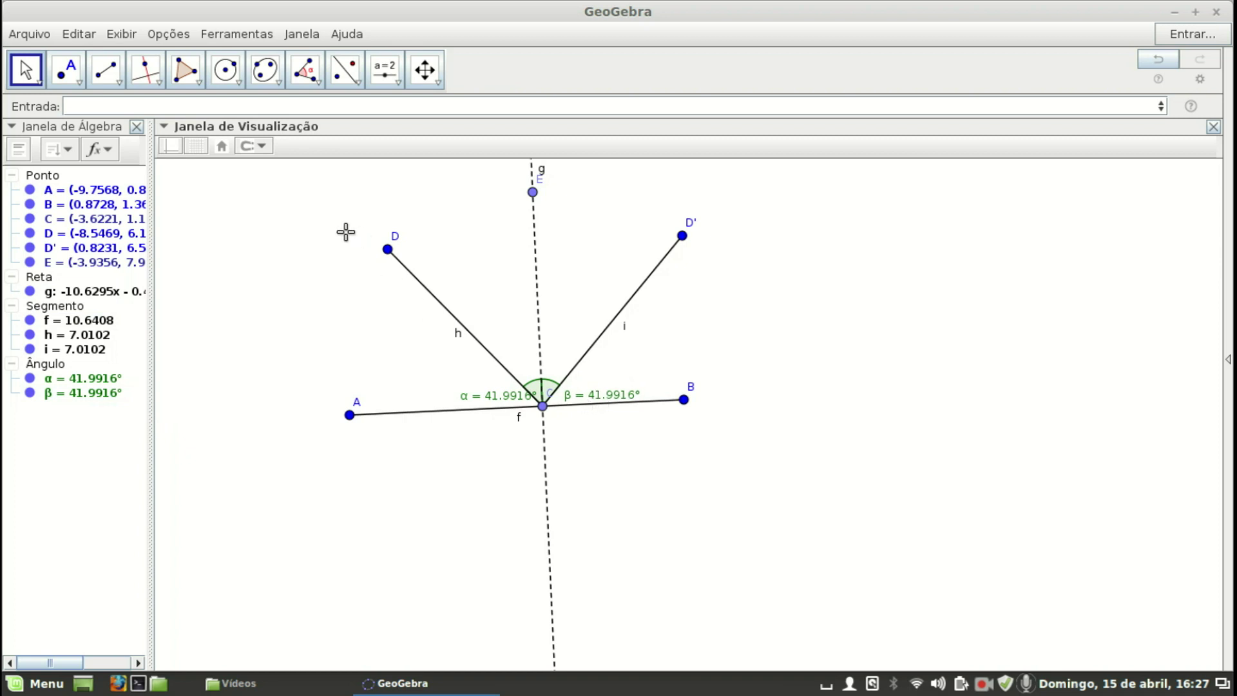
pyautogui.moveTo(387, 250)
pyautogui.mouseDown()
pyautogui.moveTo(438, 237)
pyautogui.moveTo(408, 243)
pyautogui.mouseUp()
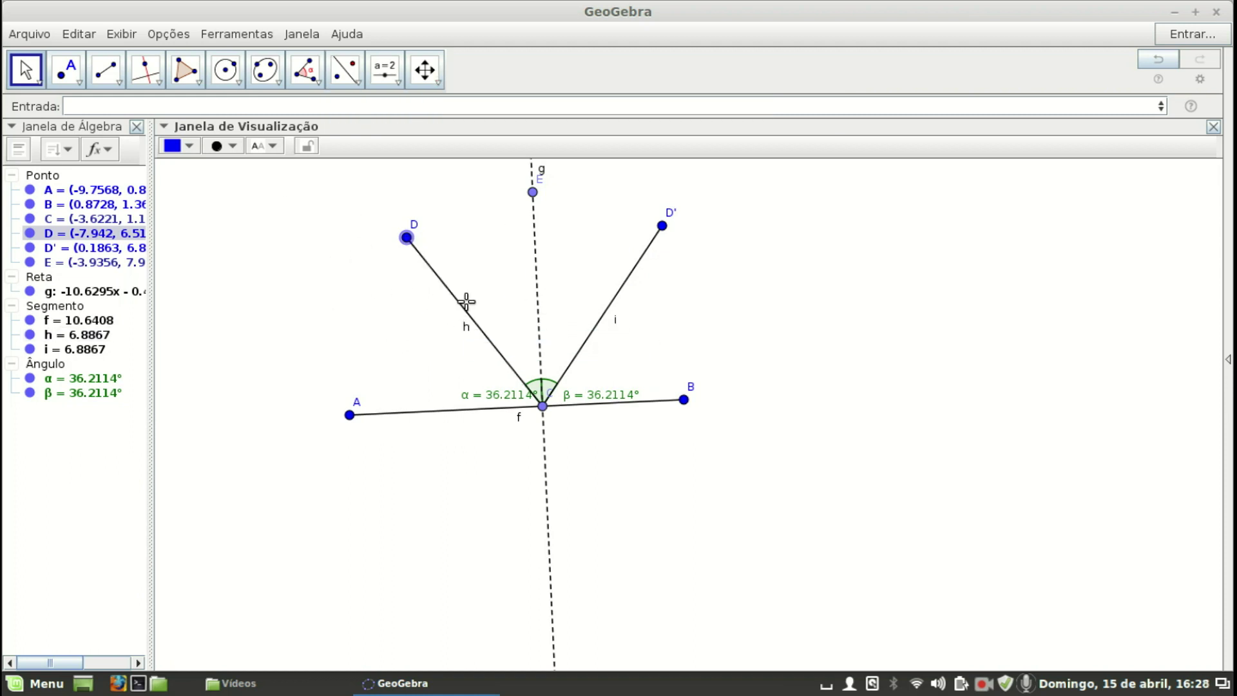
# Give the segment from D to C a double-arrow decoration and a line thickness of 5
pyautogui.rightClick(460, 307)
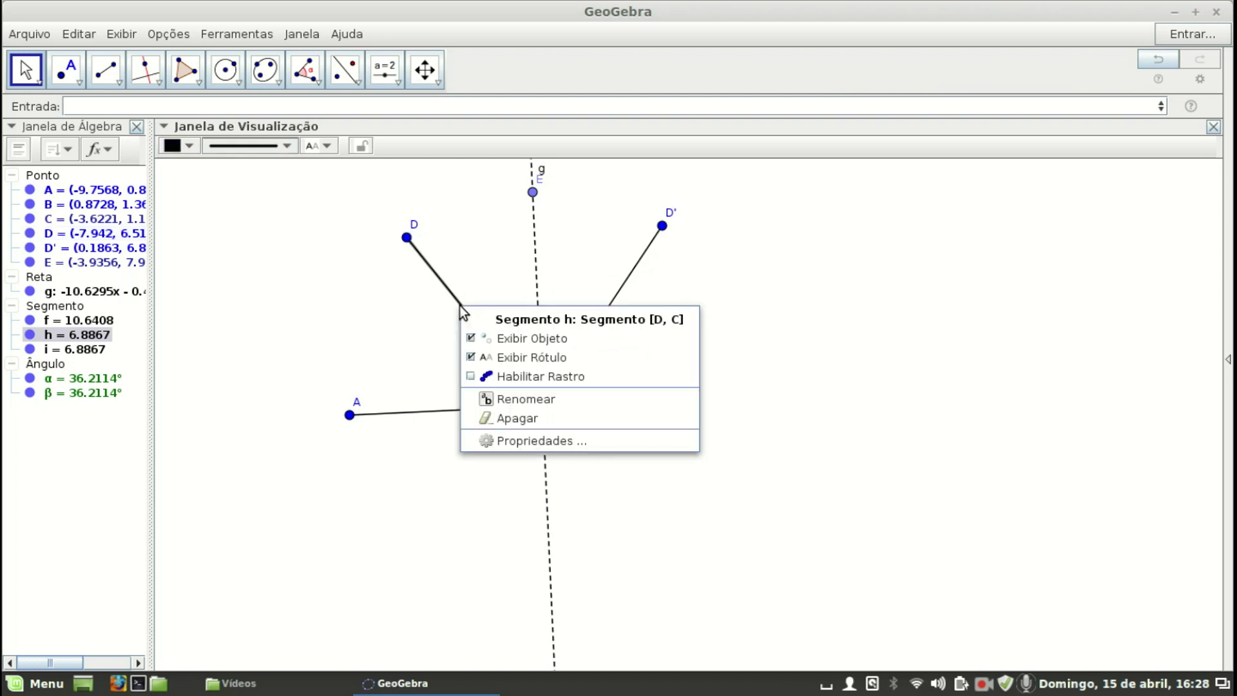
pyautogui.click(516, 441)
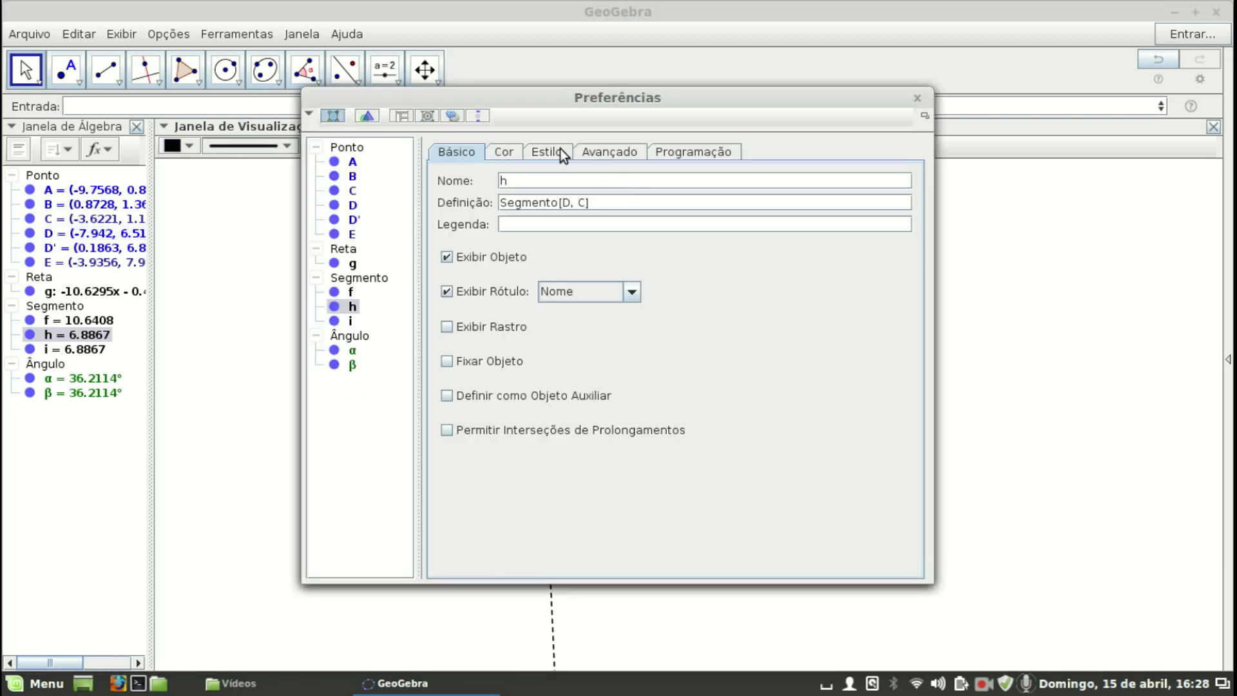
pyautogui.click(560, 152)
pyautogui.click(567, 353)
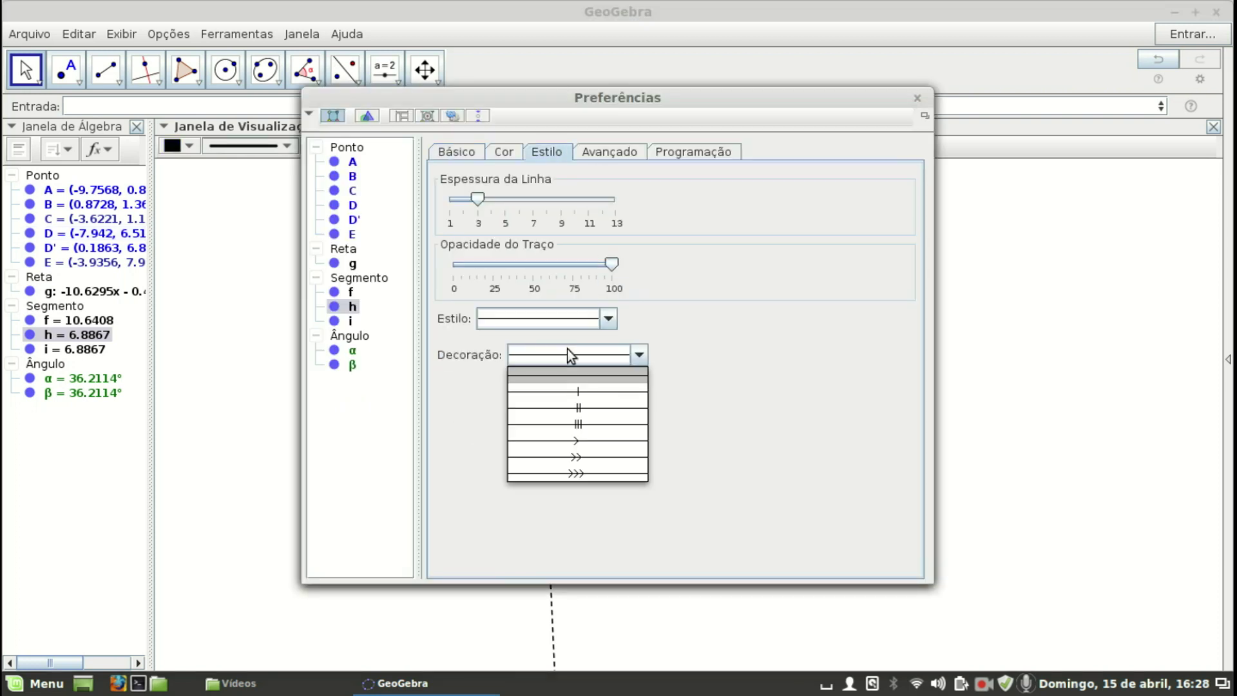
pyautogui.click(560, 456)
pyautogui.moveTo(494, 199); pyautogui.dragTo(502, 202)
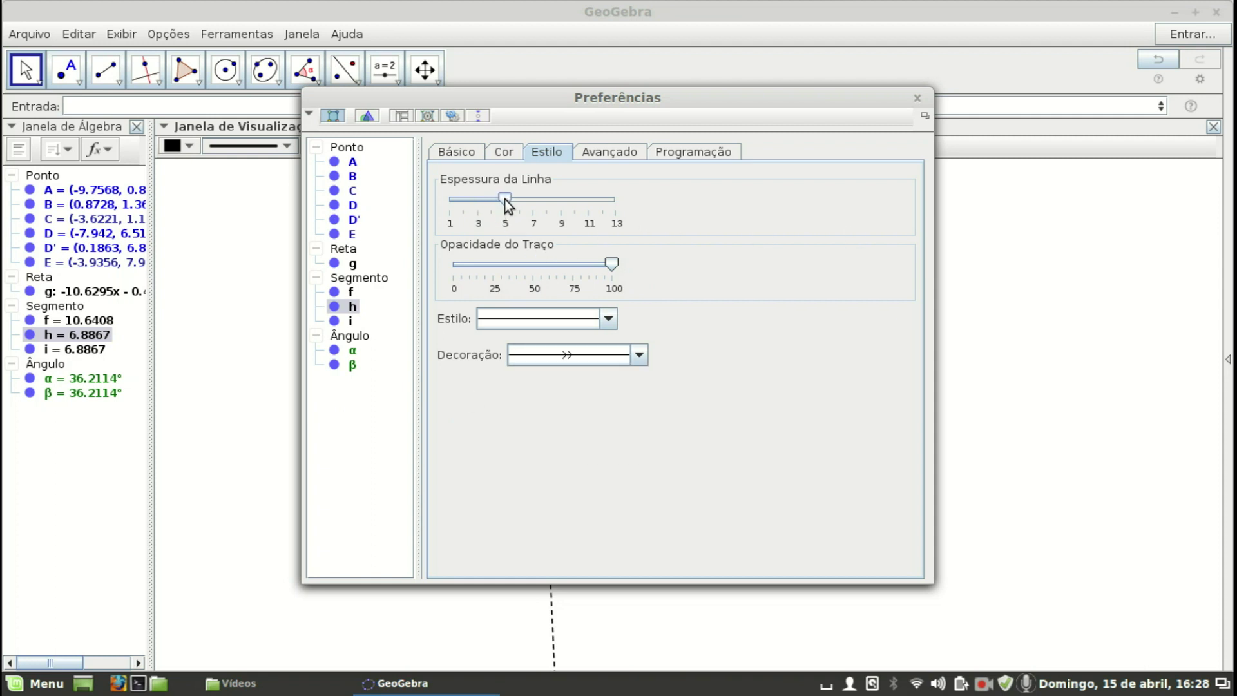
# Color segment DC orange (255, 127, 0) and hide its label
pyautogui.click(505, 152)
pyautogui.click(466, 201)
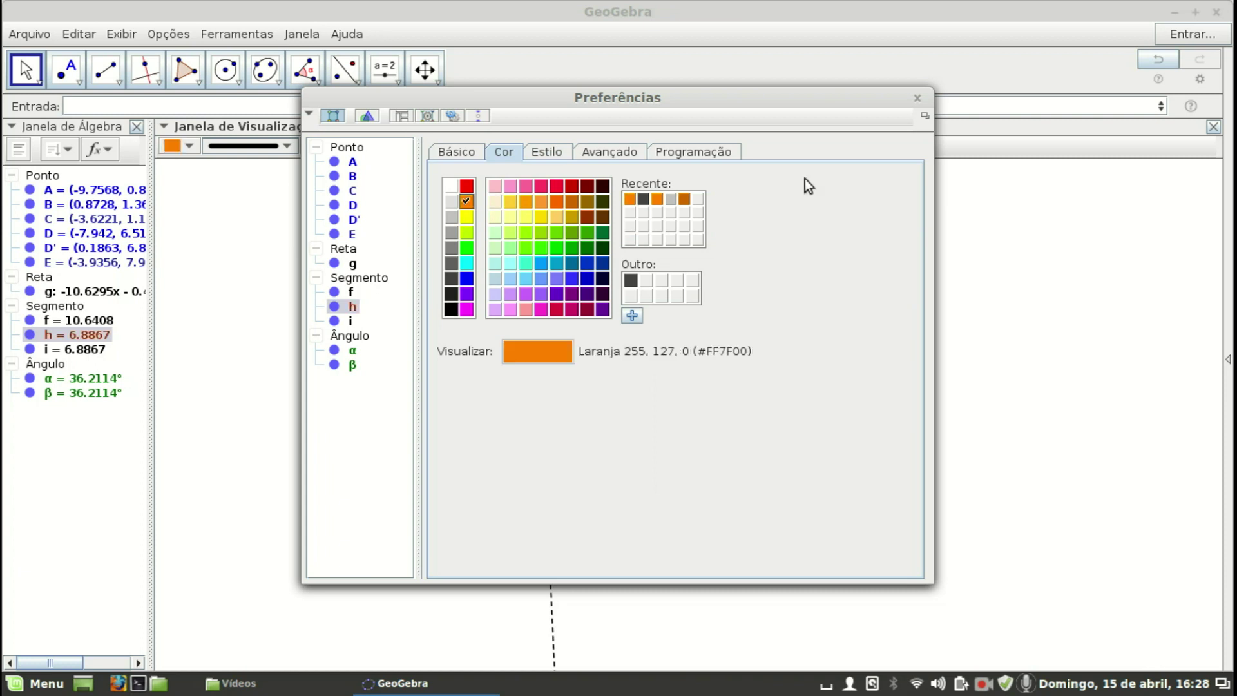
pyautogui.click(917, 98)
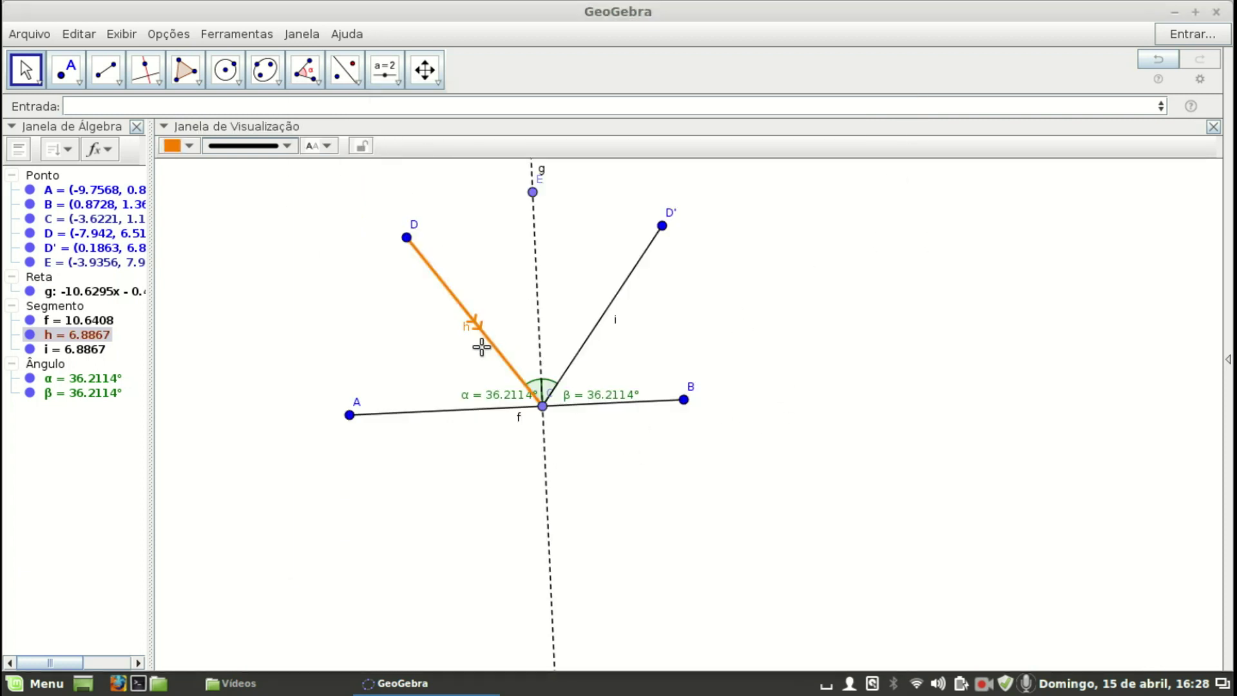
pyautogui.rightClick(465, 311)
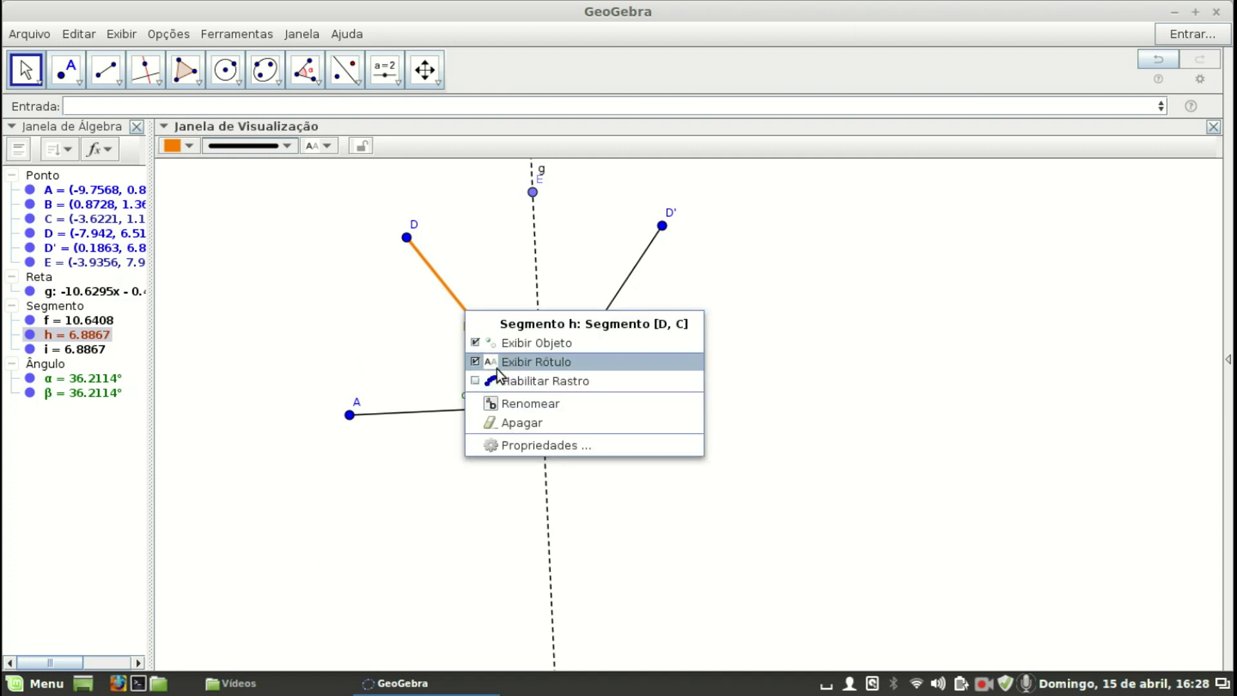
pyautogui.click(473, 364)
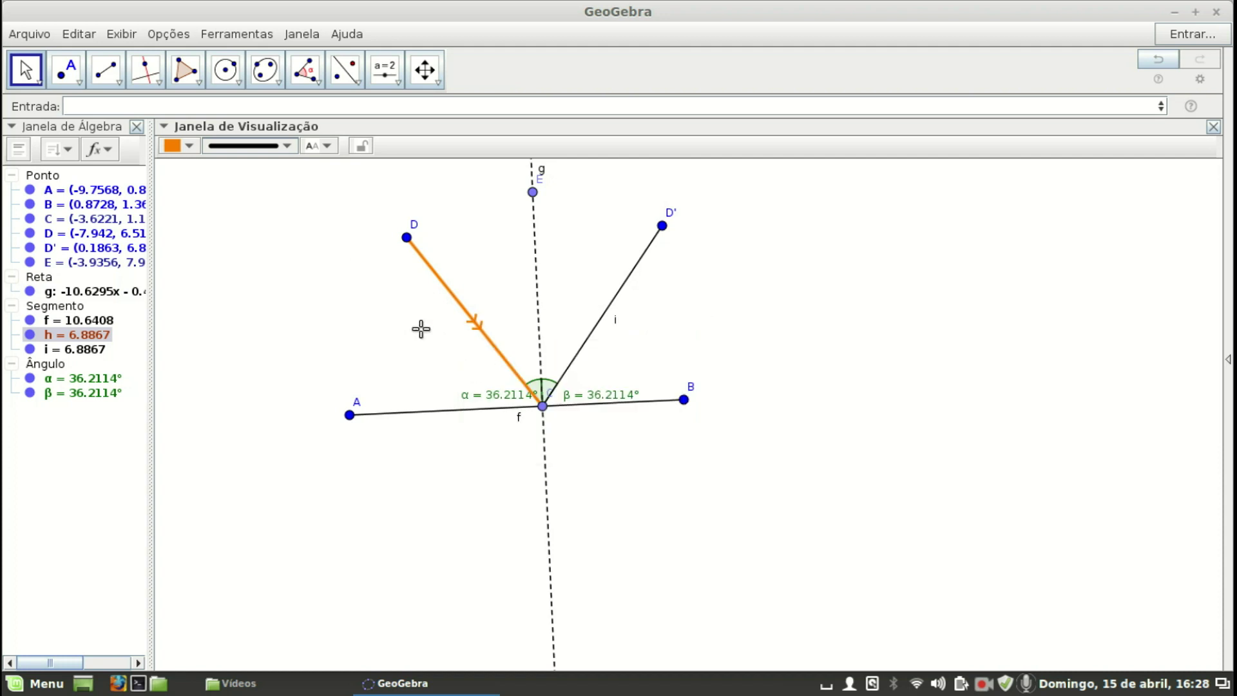
# Copy the visual style of segment DC to the segment from C to D'
pyautogui.click(431, 82)
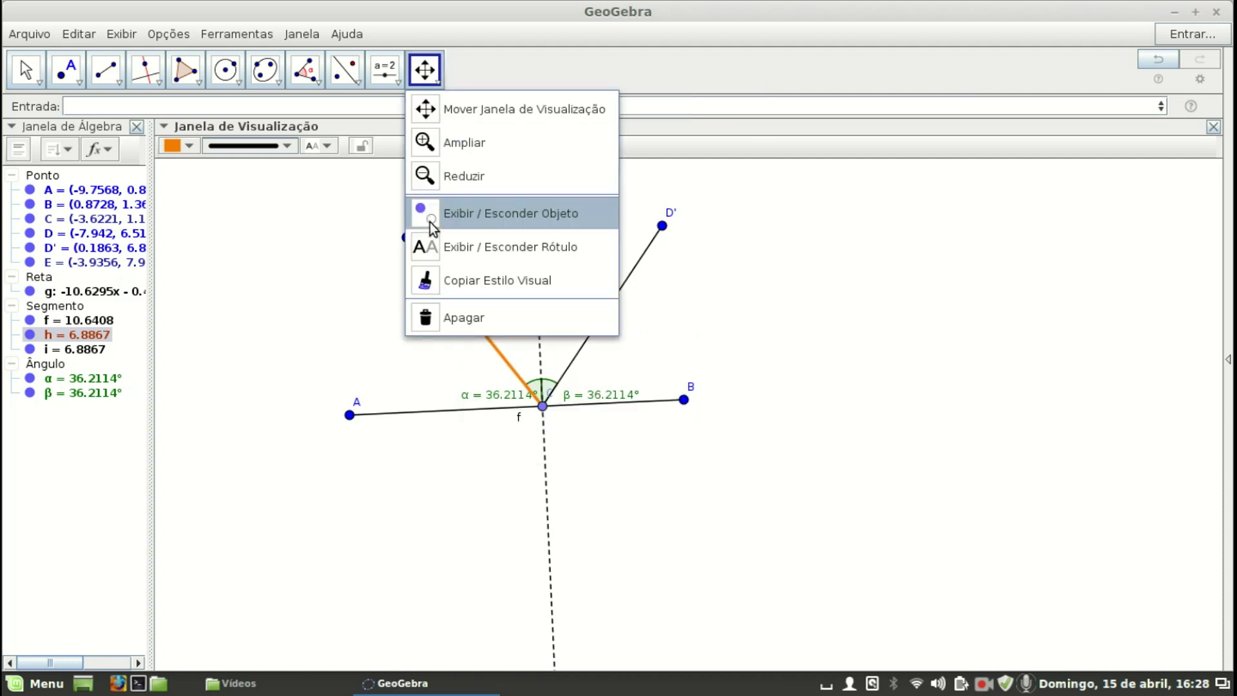
pyautogui.click(464, 281)
pyautogui.click(462, 303)
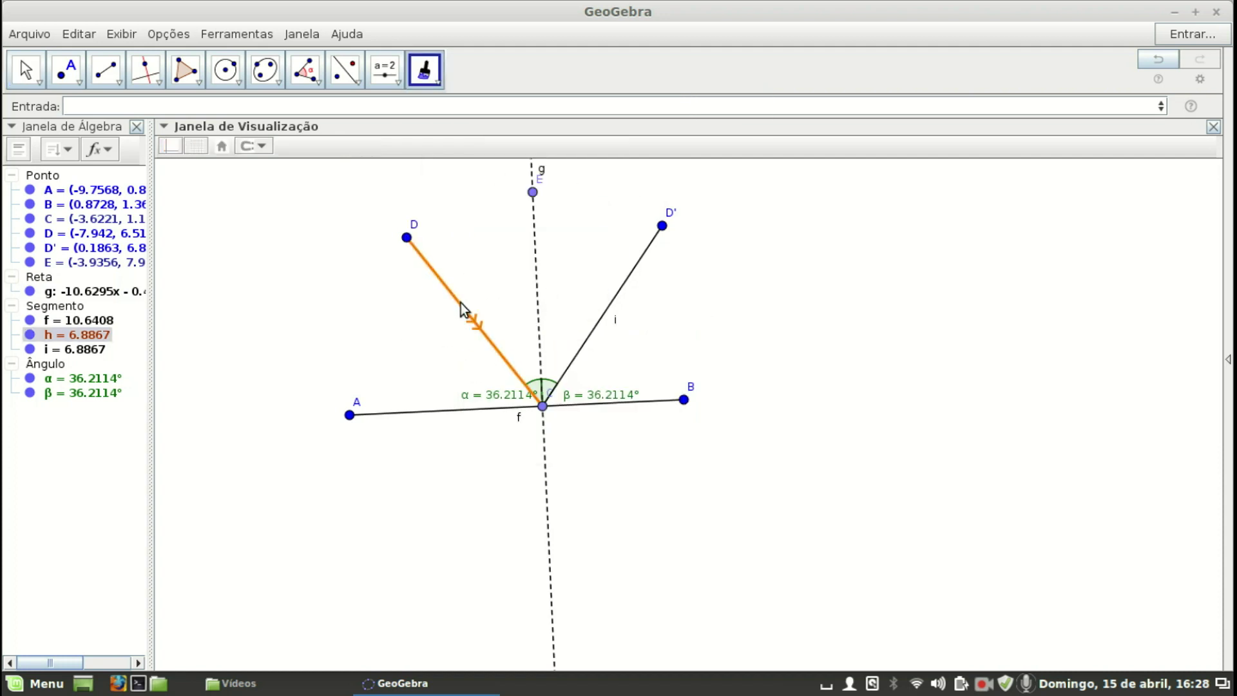
pyautogui.click(621, 288)
pyautogui.click(617, 289)
pyautogui.click(27, 73)
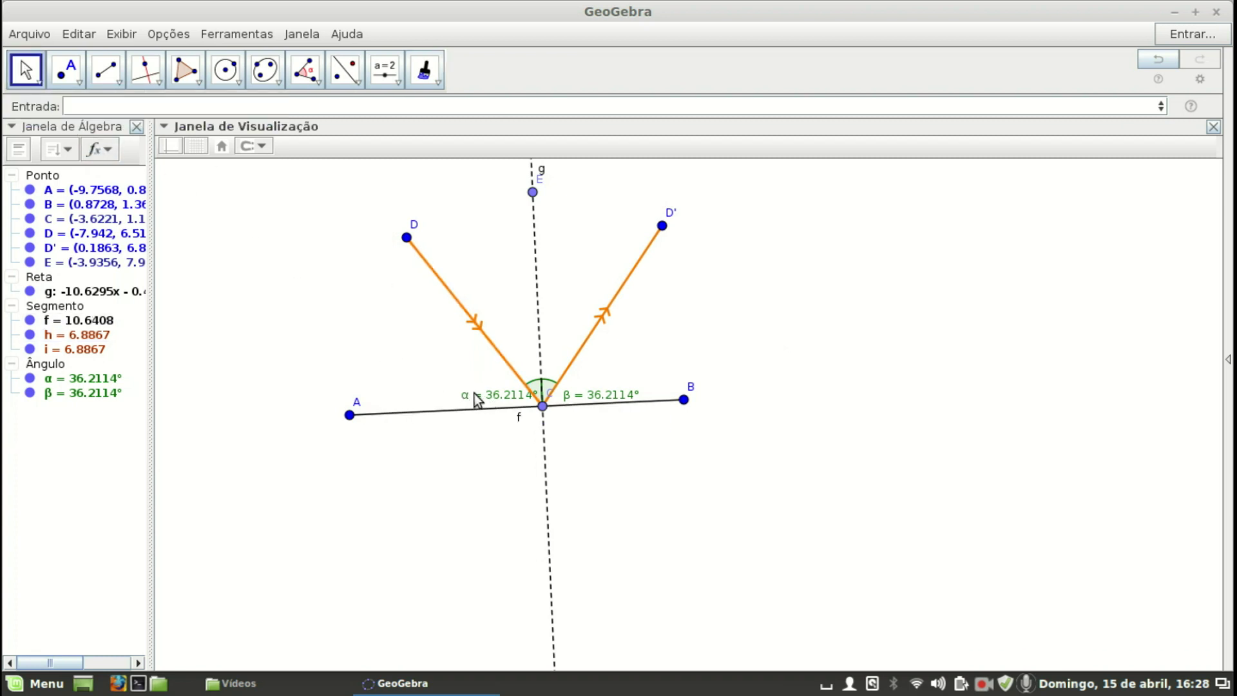
# Set the labels of angles α and β to show only the value, and move point D to about (-8.14, 6.2)
pyautogui.rightClick(492, 403)
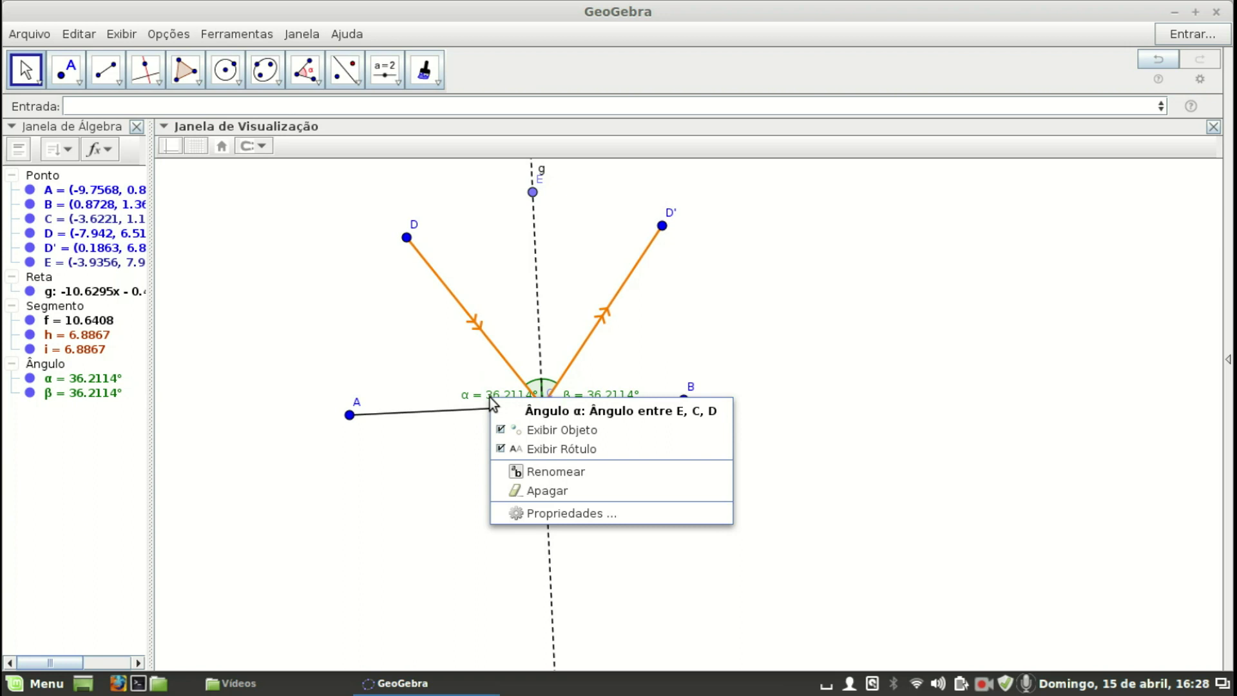
pyautogui.click(577, 515)
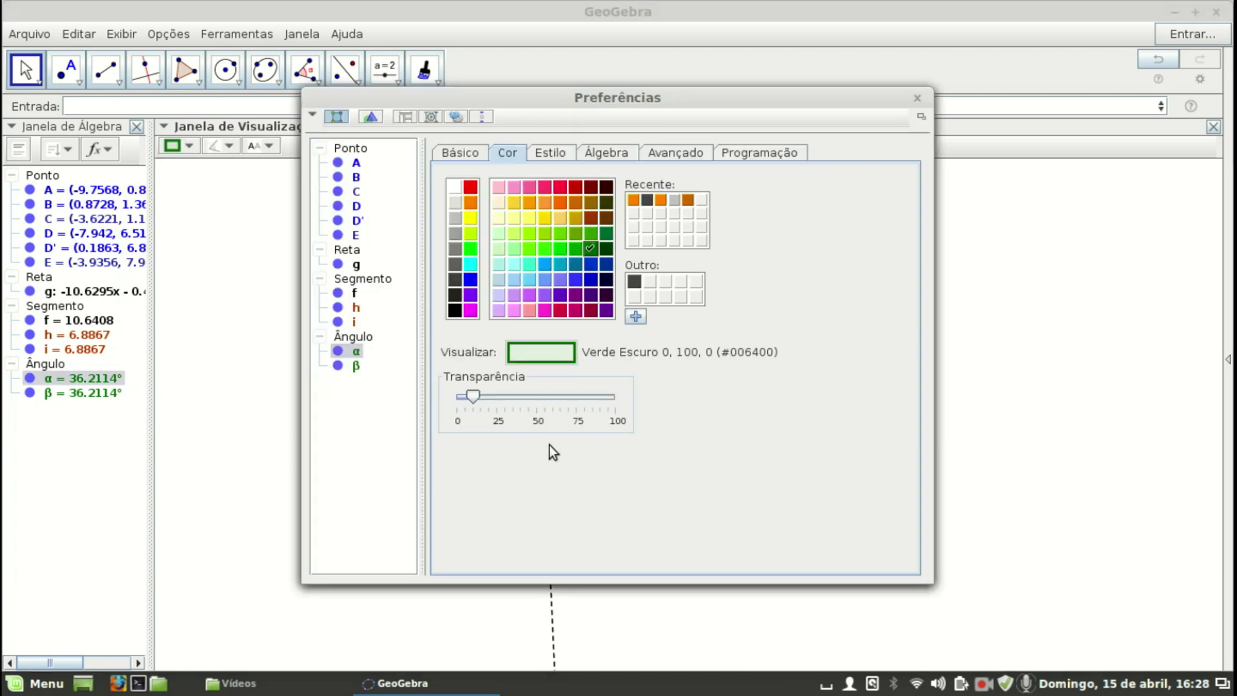
pyautogui.click(461, 153)
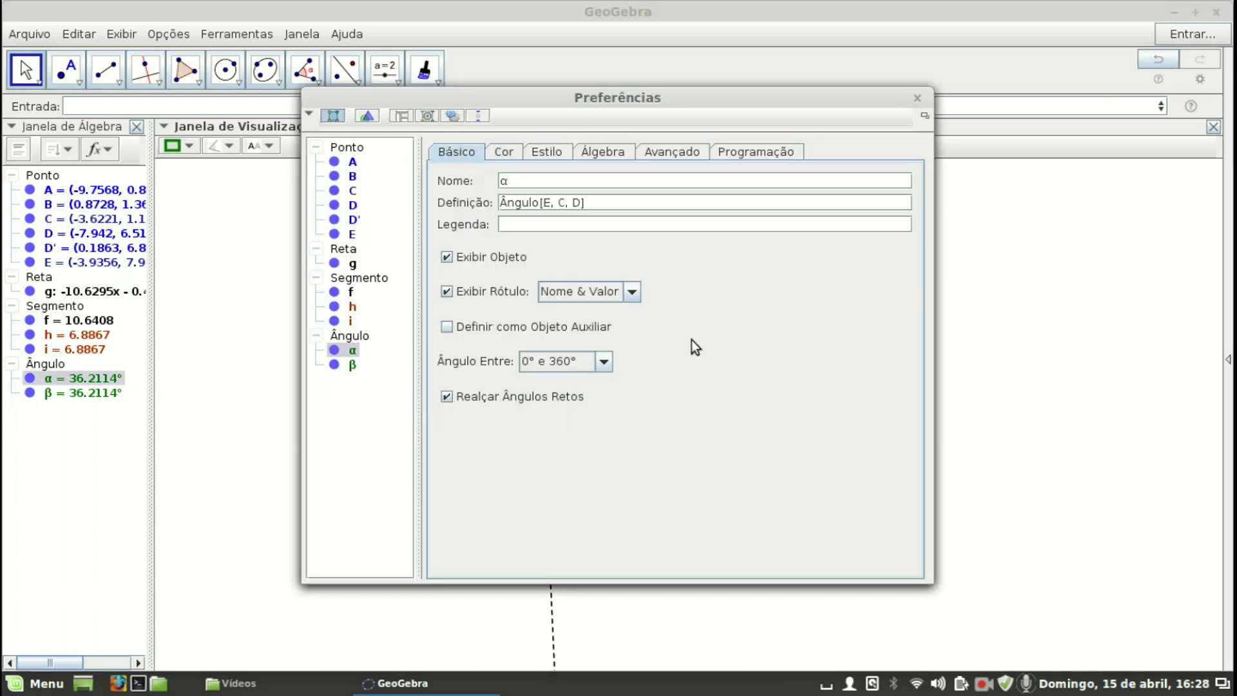
pyautogui.click(581, 295)
pyautogui.click(566, 339)
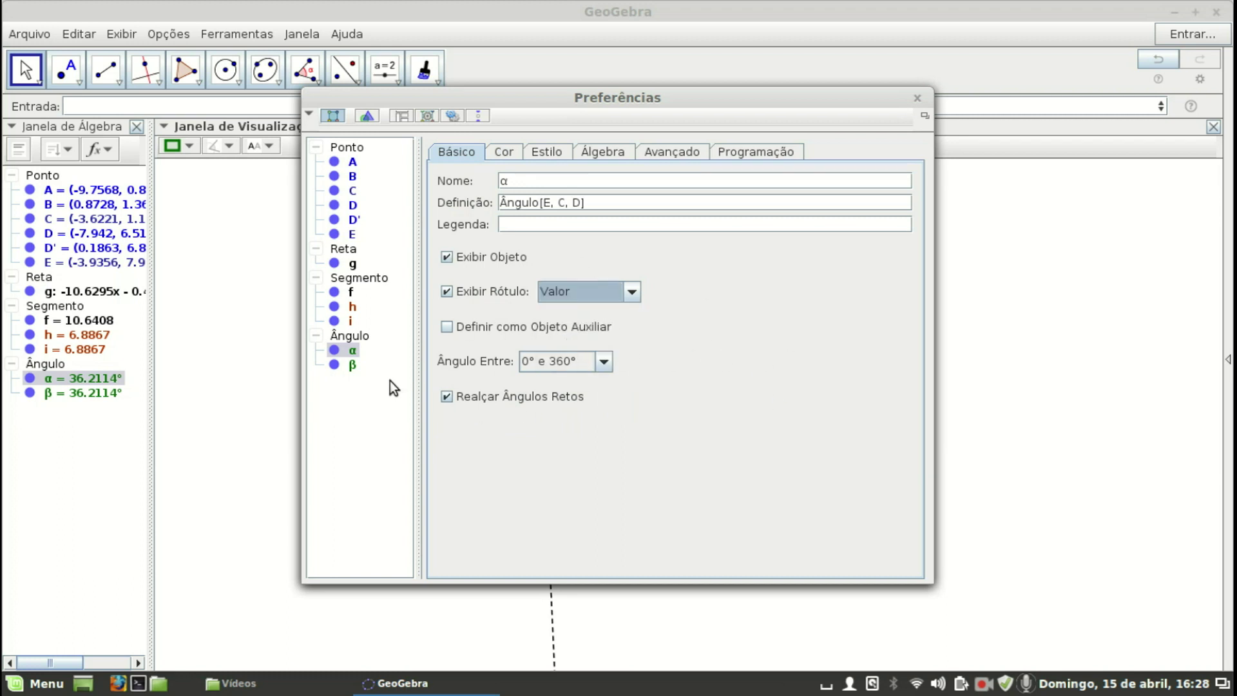
pyautogui.click(352, 366)
pyautogui.click(597, 291)
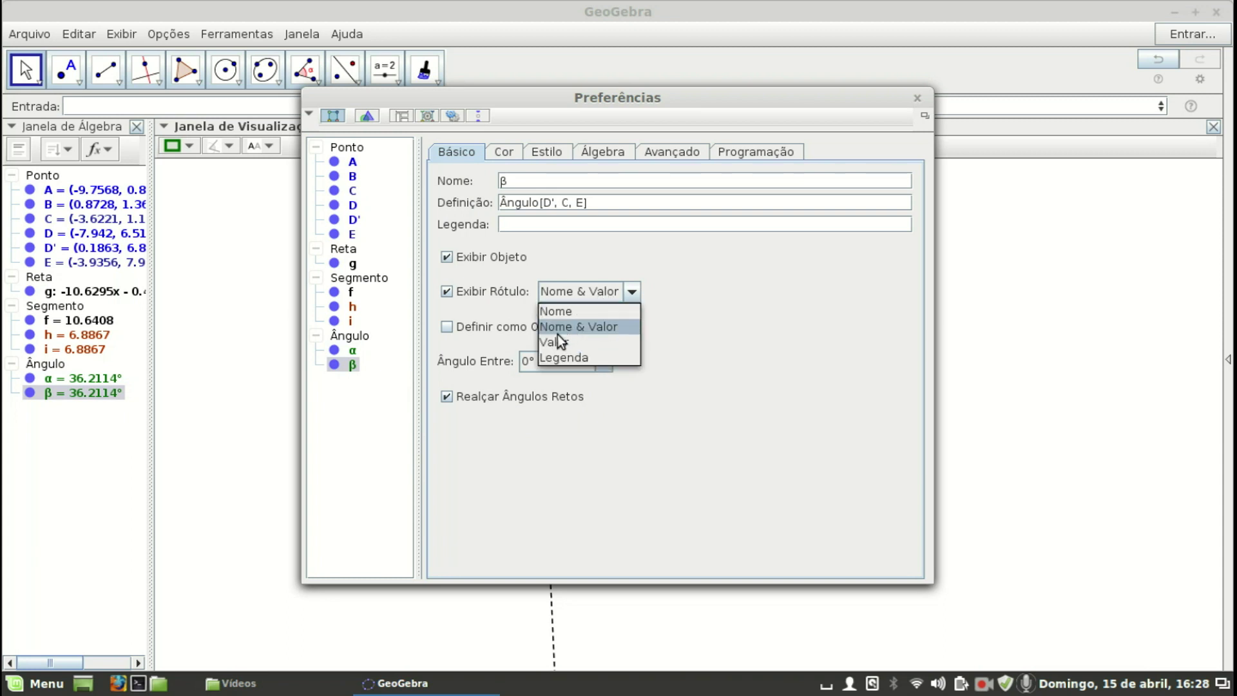
pyautogui.click(550, 342)
pyautogui.click(917, 103)
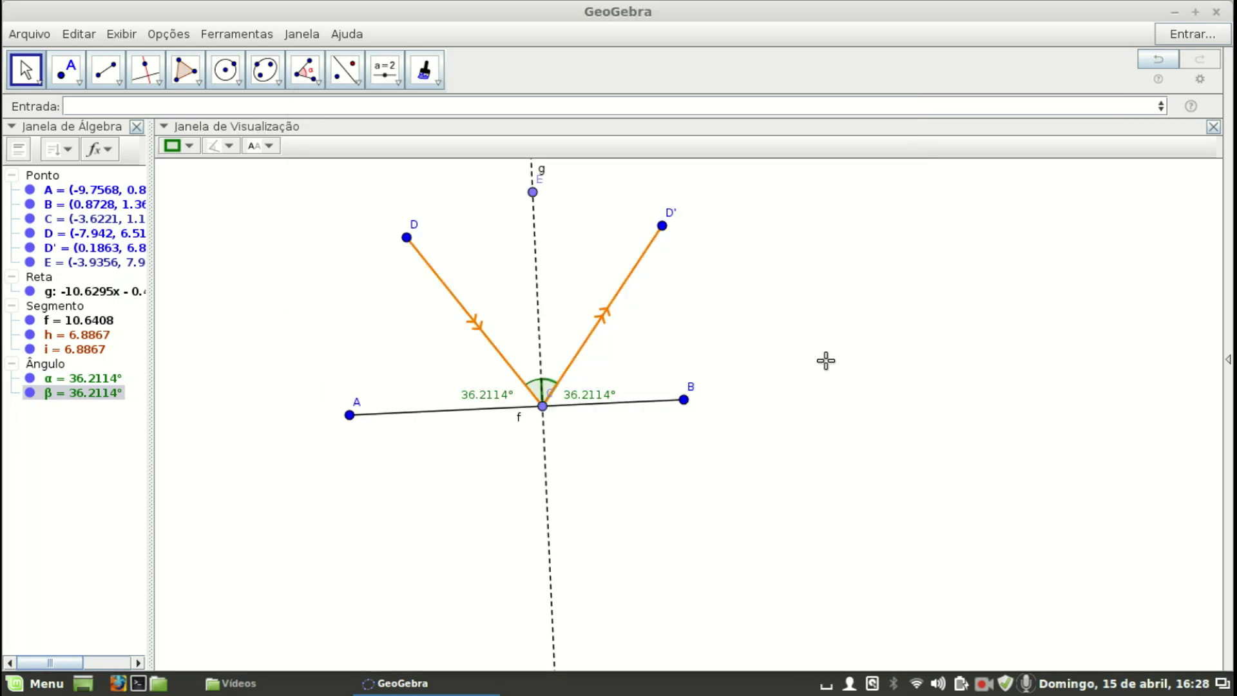
pyautogui.moveTo(407, 237)
pyautogui.mouseDown()
pyautogui.moveTo(369, 273)
pyautogui.moveTo(442, 246)
pyautogui.moveTo(363, 269)
pyautogui.moveTo(413, 239)
pyautogui.moveTo(339, 266)
pyautogui.moveTo(429, 222)
pyautogui.moveTo(393, 251)
pyautogui.moveTo(391, 225)
pyautogui.moveTo(401, 248)
pyautogui.mouseUp()
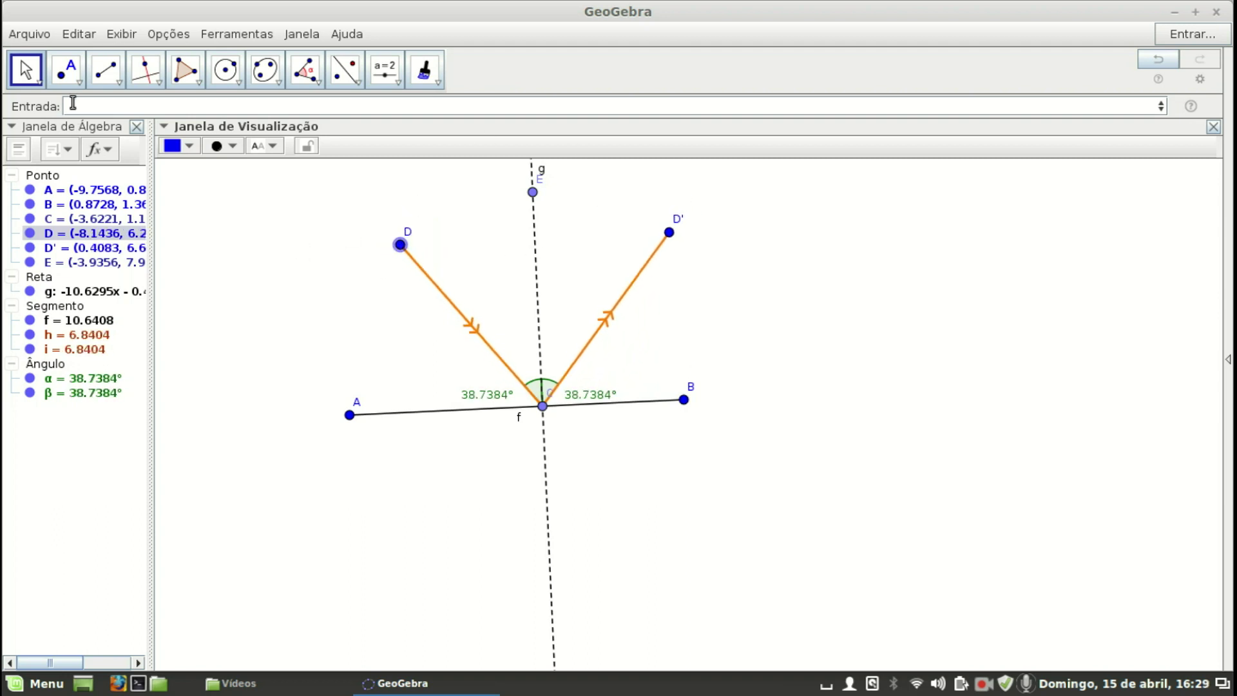
# In a new GeoGebra window, draw a circle centered at about (-1.29, 0.7) through a point at about (-3.97, -3.7)
pyautogui.click(34, 36)
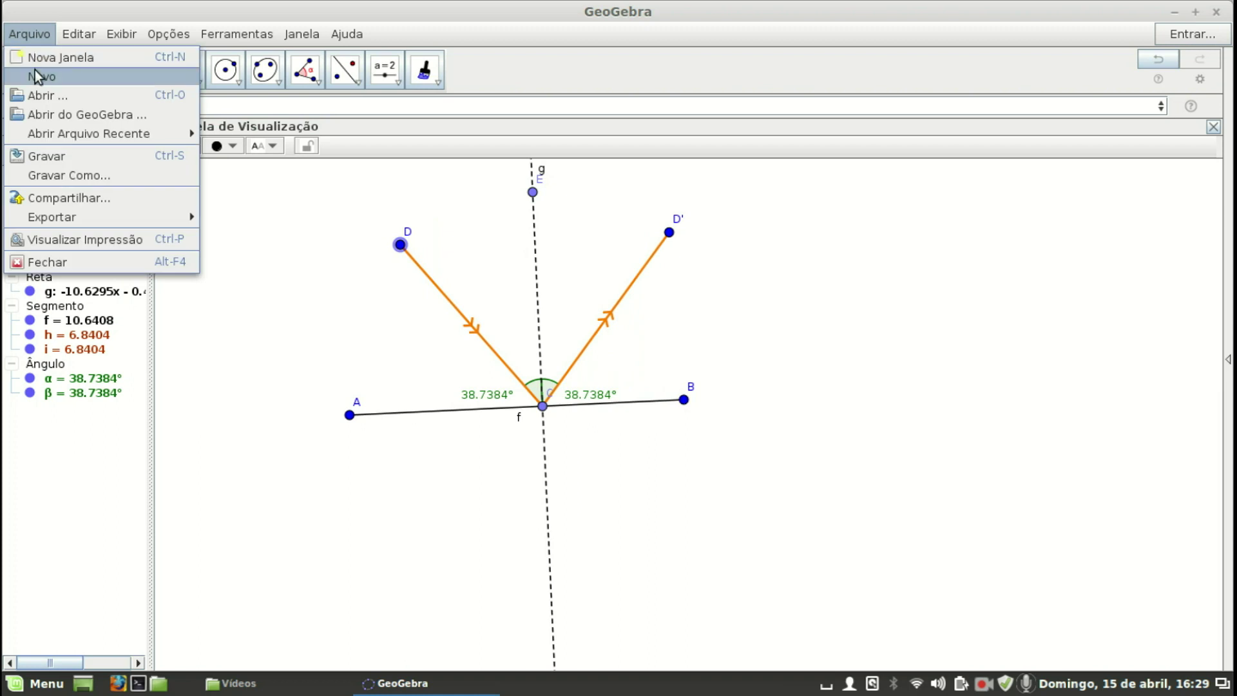
pyautogui.click(33, 57)
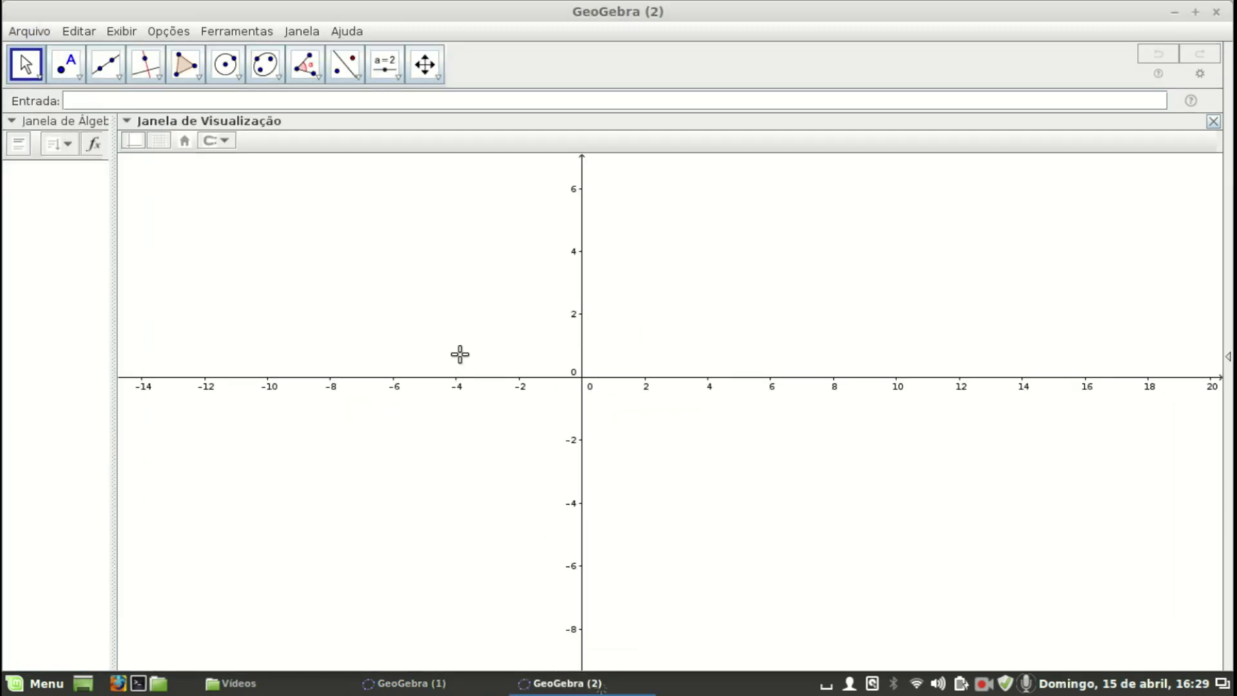
pyautogui.moveTo(383, 243); pyautogui.dragTo(394, 259)
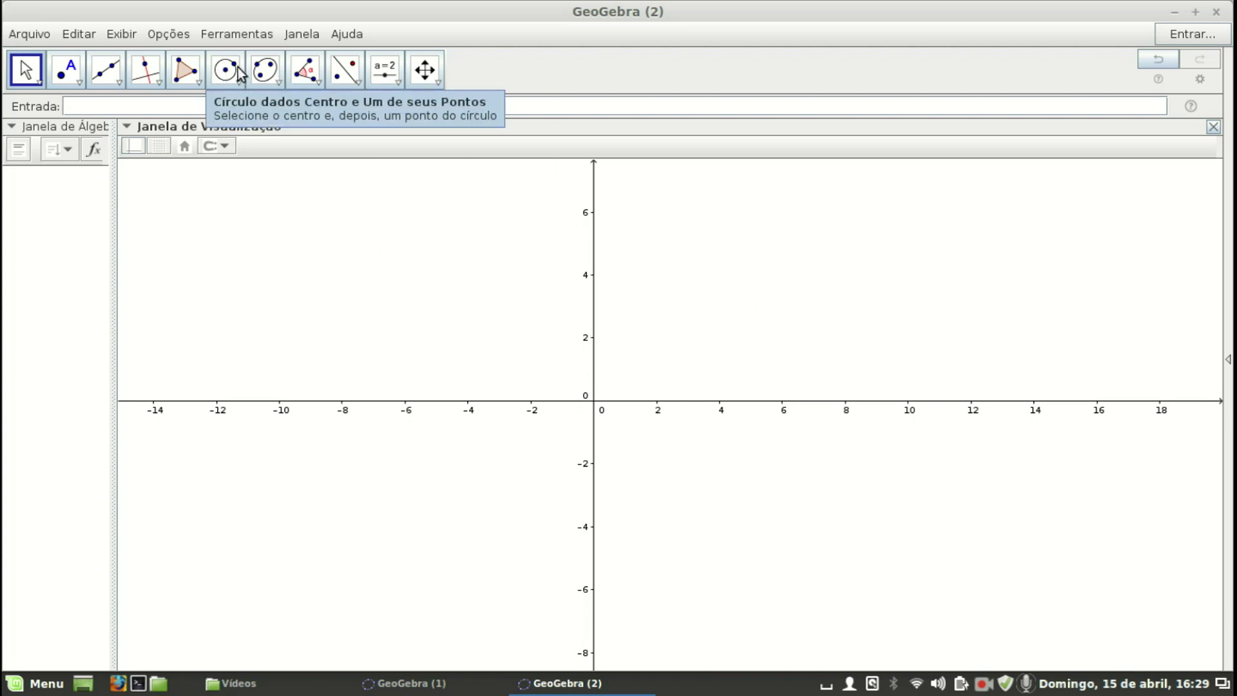
pyautogui.click(266, 75)
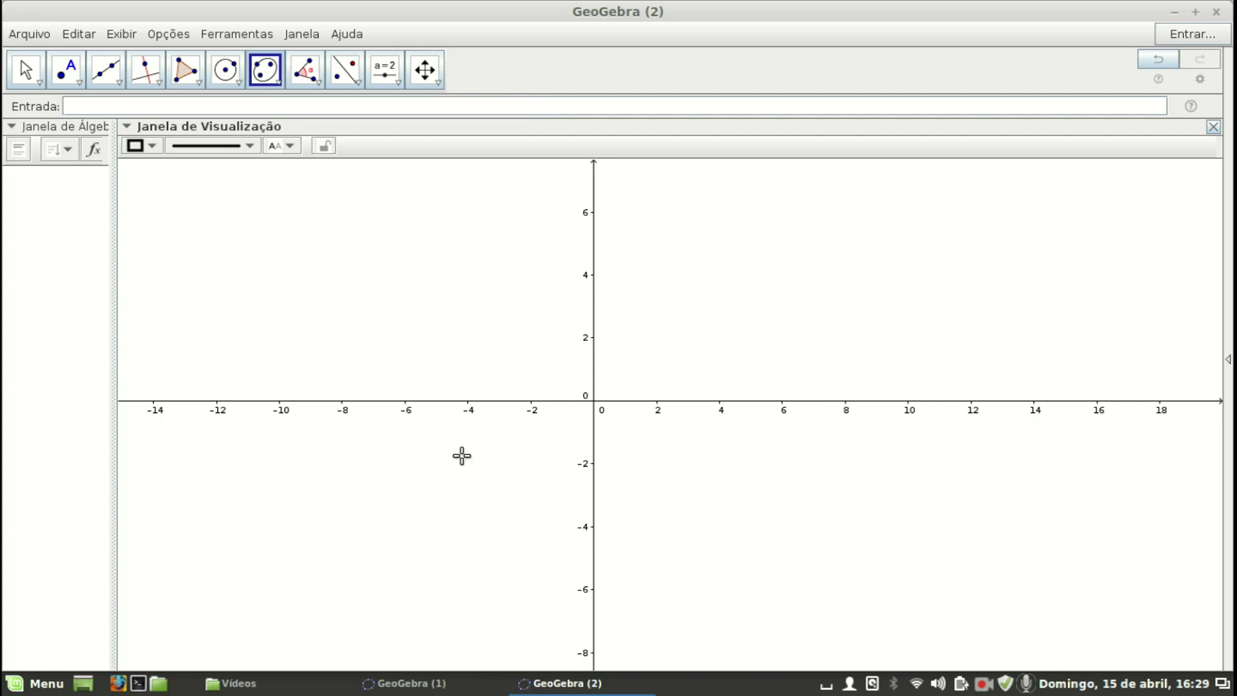
pyautogui.click(226, 70)
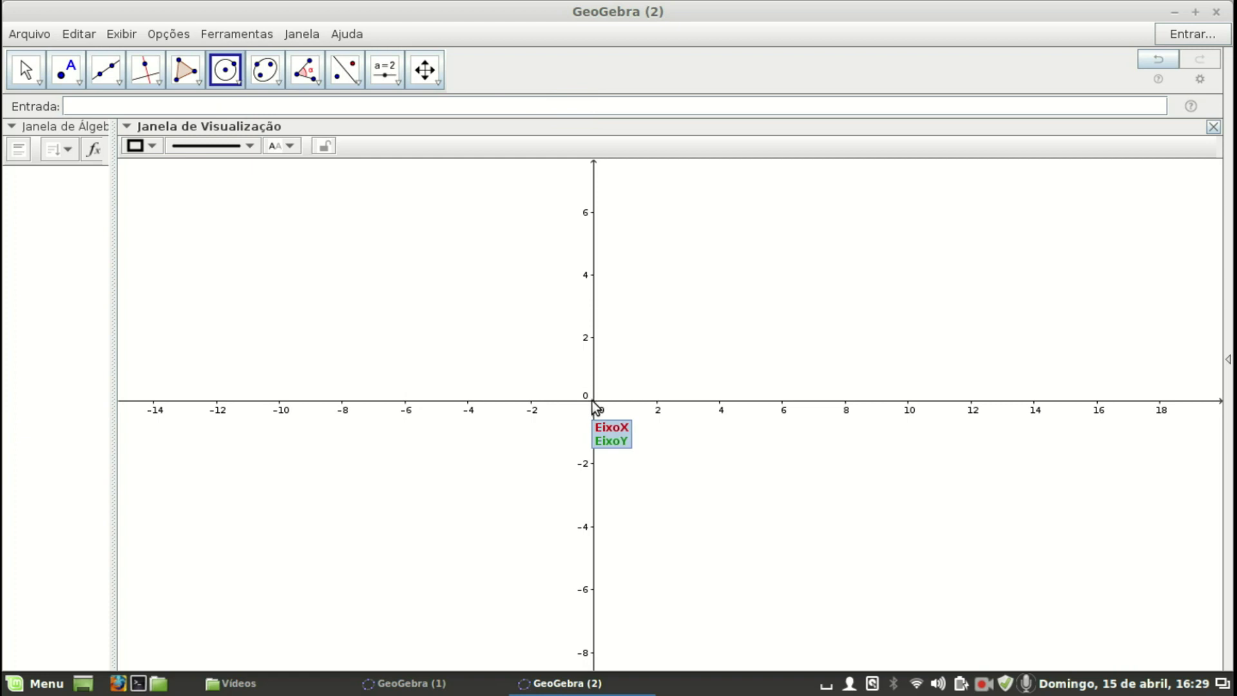
pyautogui.click(553, 380)
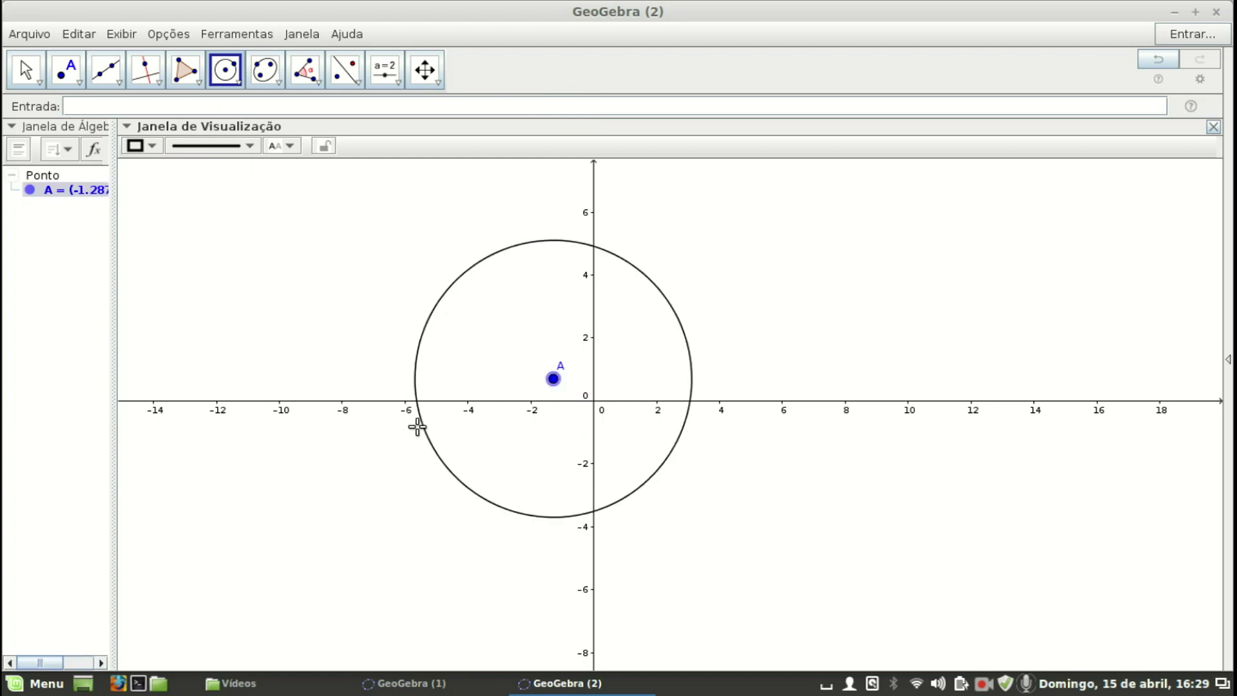
pyautogui.click(469, 516)
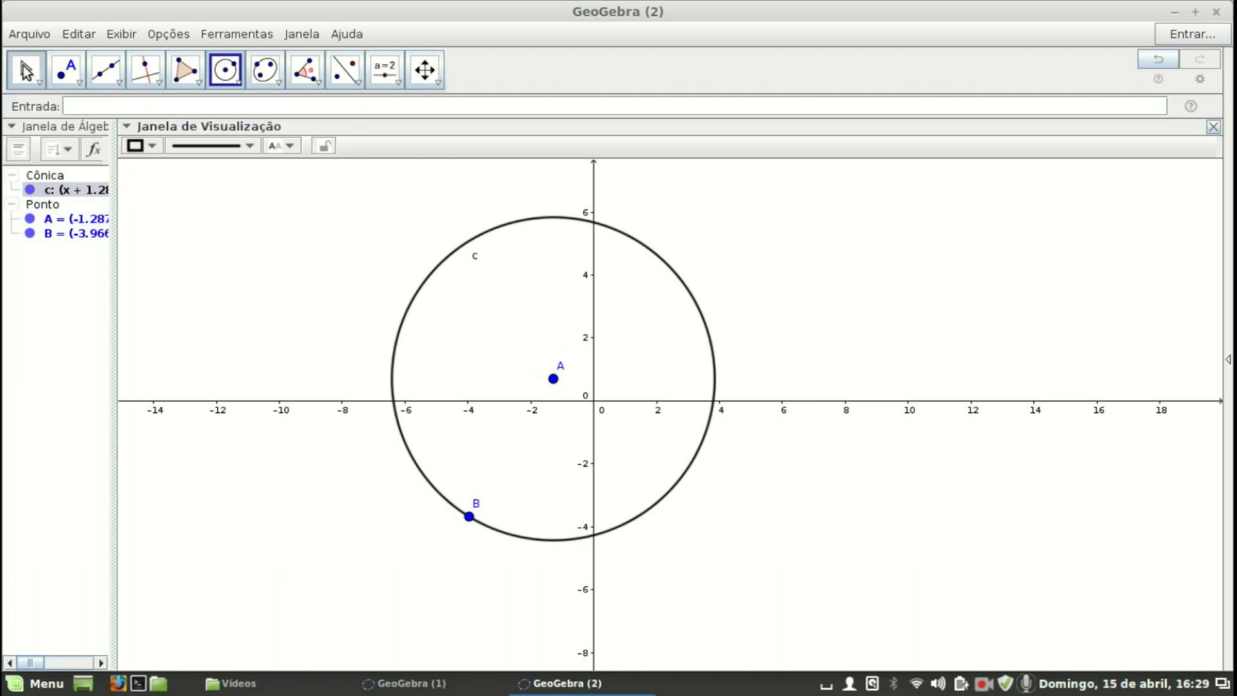
pyautogui.click(25, 71)
# Place a point on the circle at about (2.67, 4) and another inside it at about (0.96, -1.7)
pyautogui.click(66, 70)
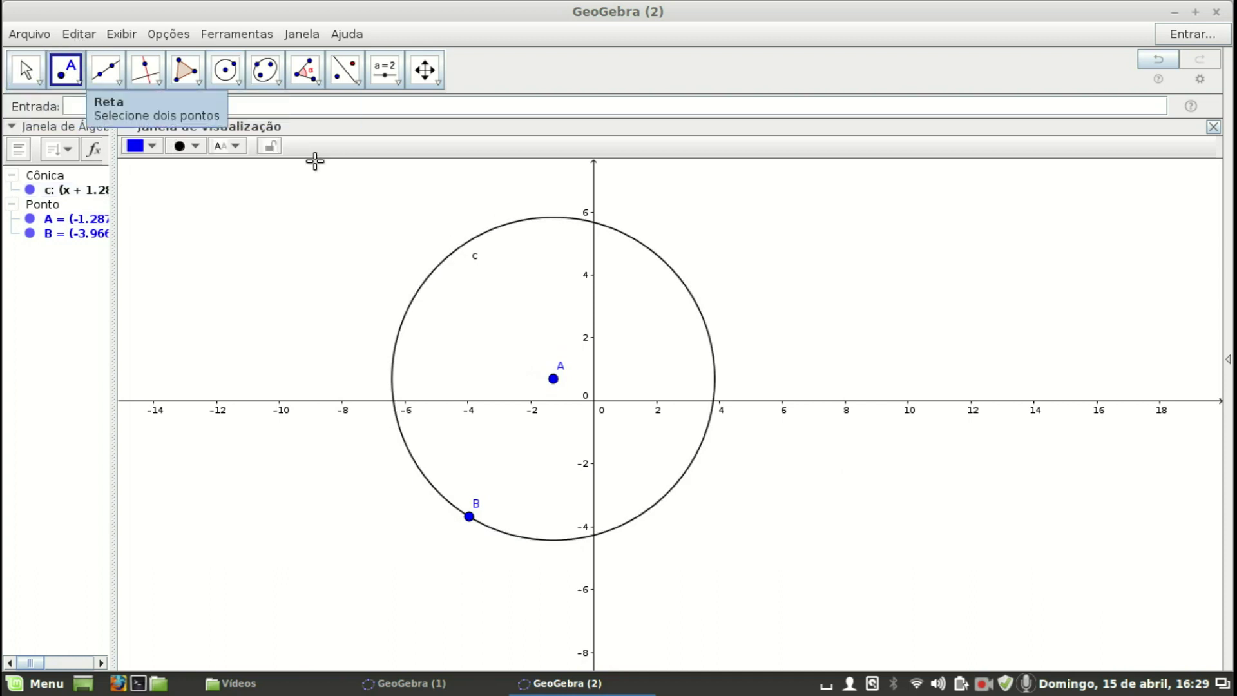
pyautogui.click(678, 277)
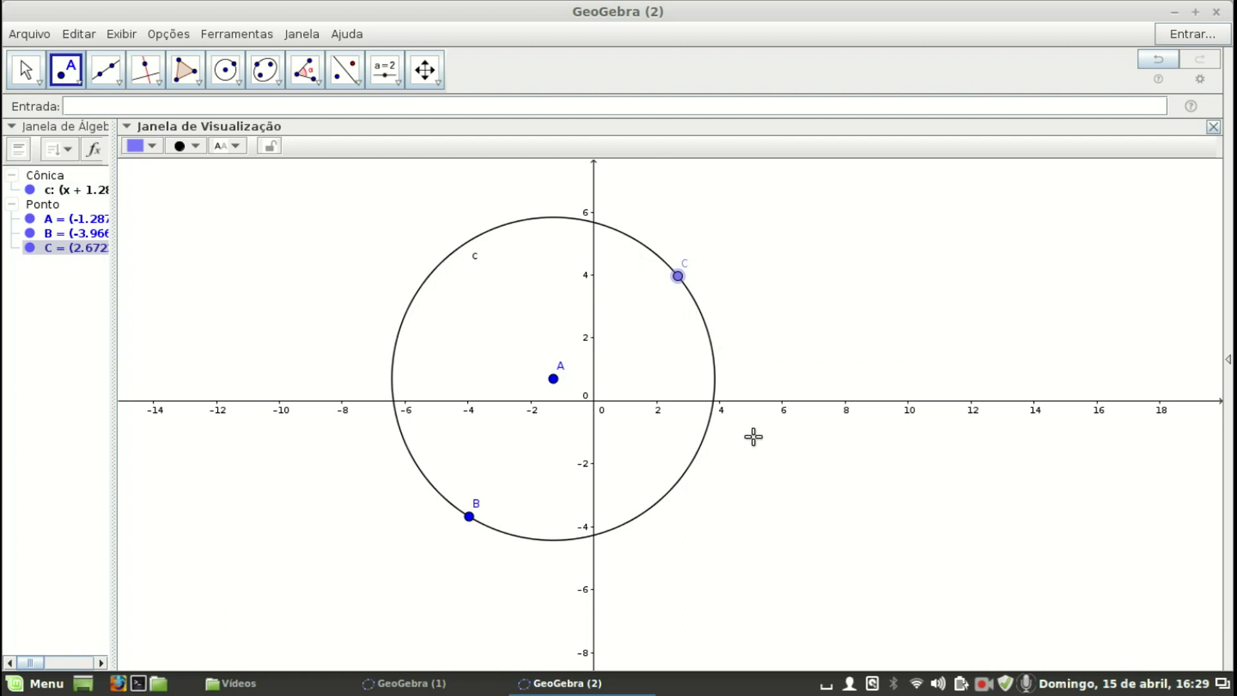
pyautogui.click(161, 82)
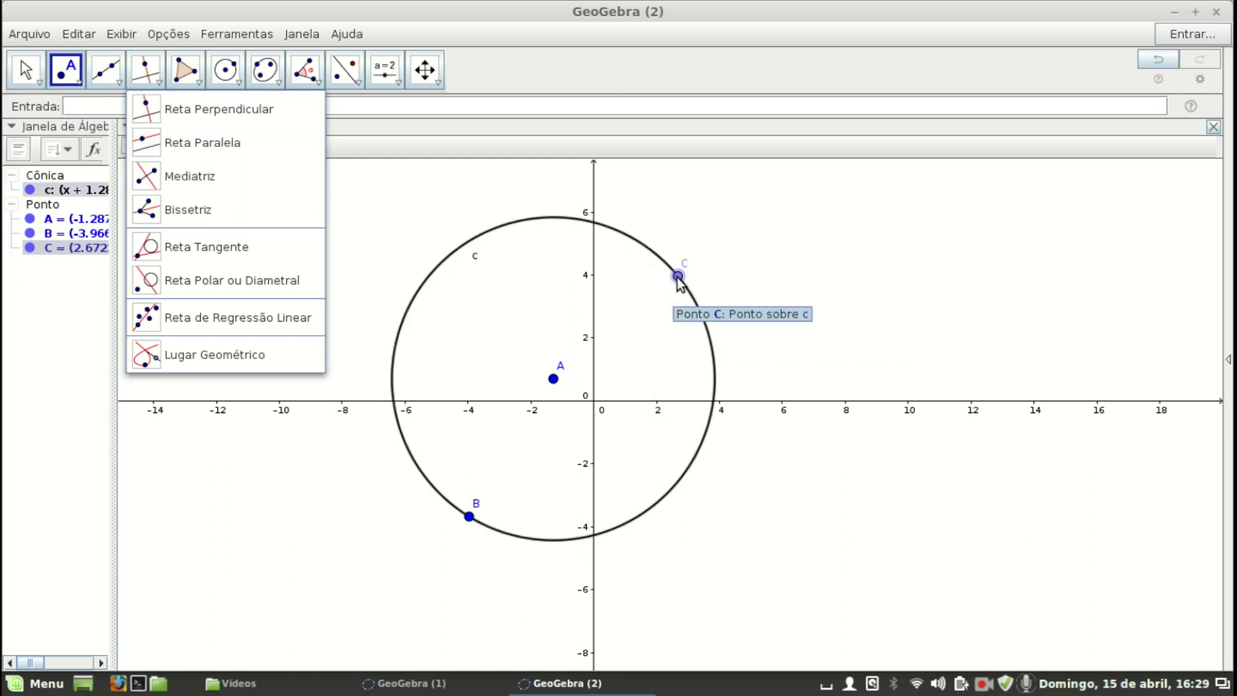
pyautogui.moveTo(76, 83)
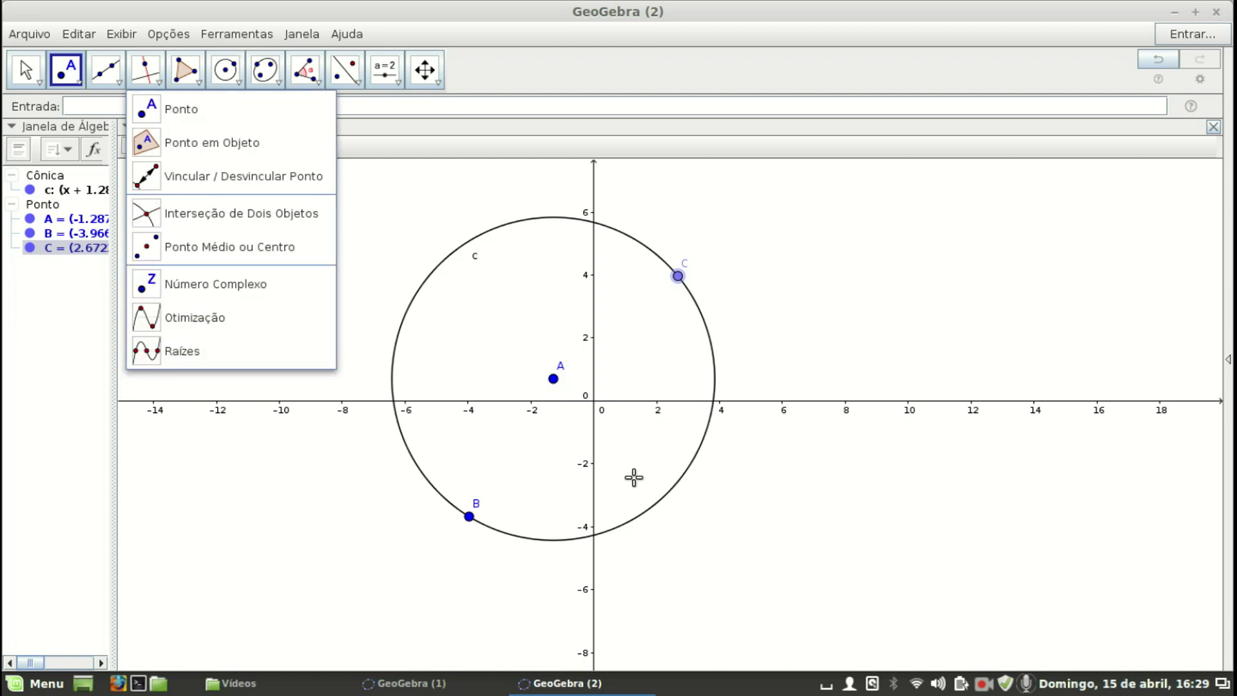
pyautogui.click(623, 454)
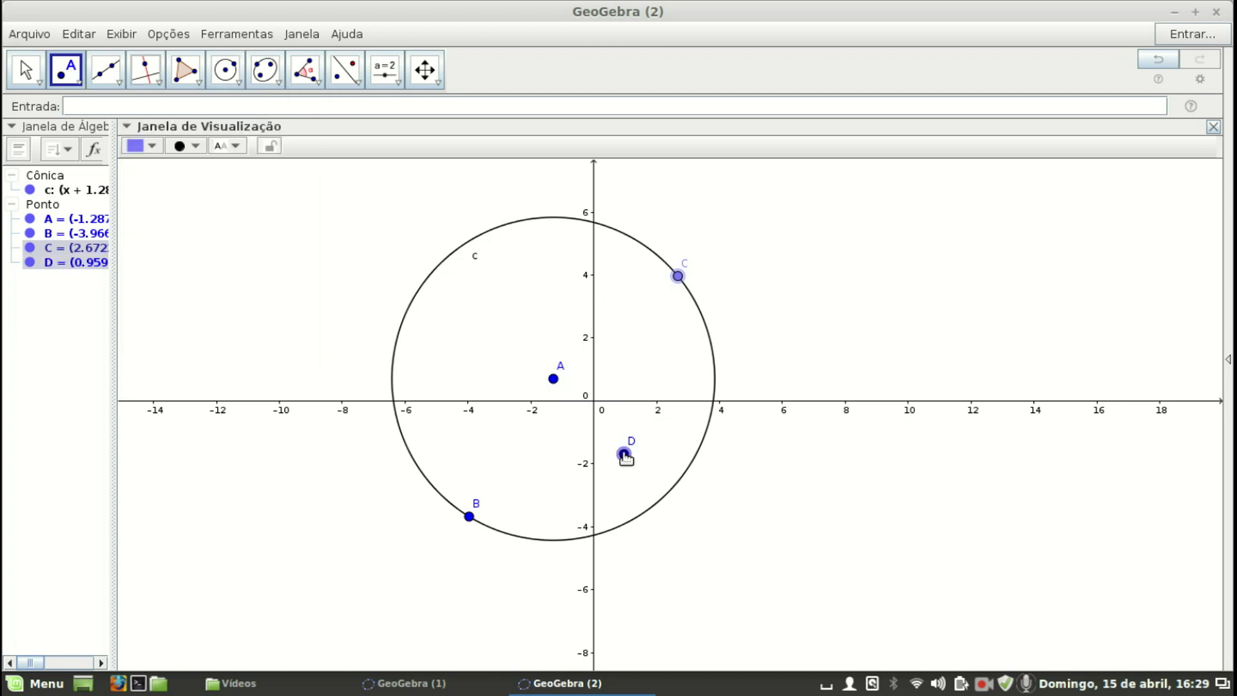
# Draw a segment from the interior point D to point C on the circle
pyautogui.click(117, 87)
pyautogui.click(115, 138)
pyautogui.click(624, 454)
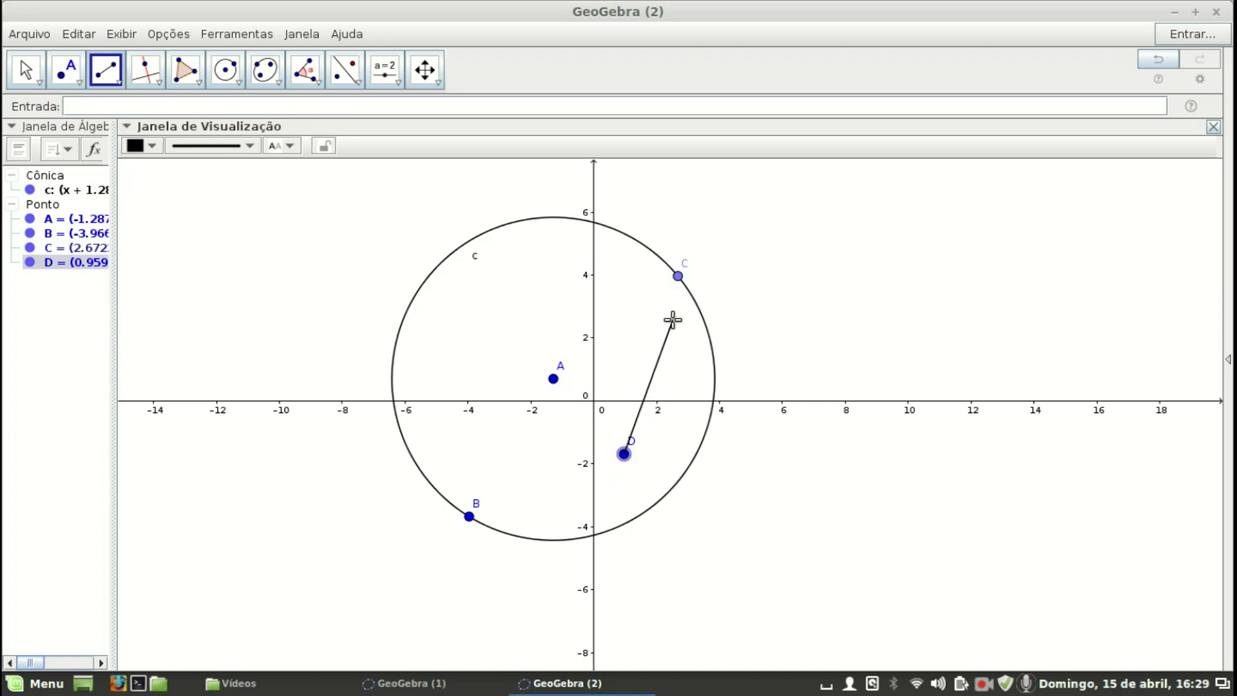
pyautogui.click(677, 276)
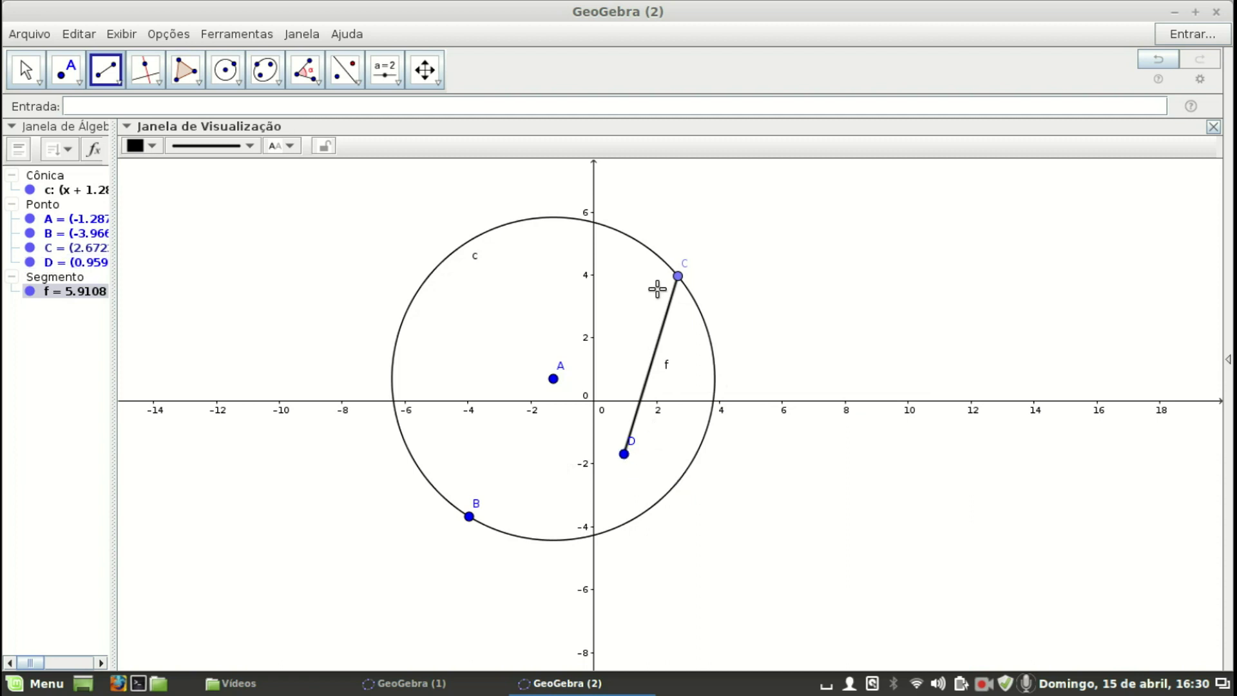
# Draw the tangent line to the circle at point C and give it a dashed line style
pyautogui.click(158, 79)
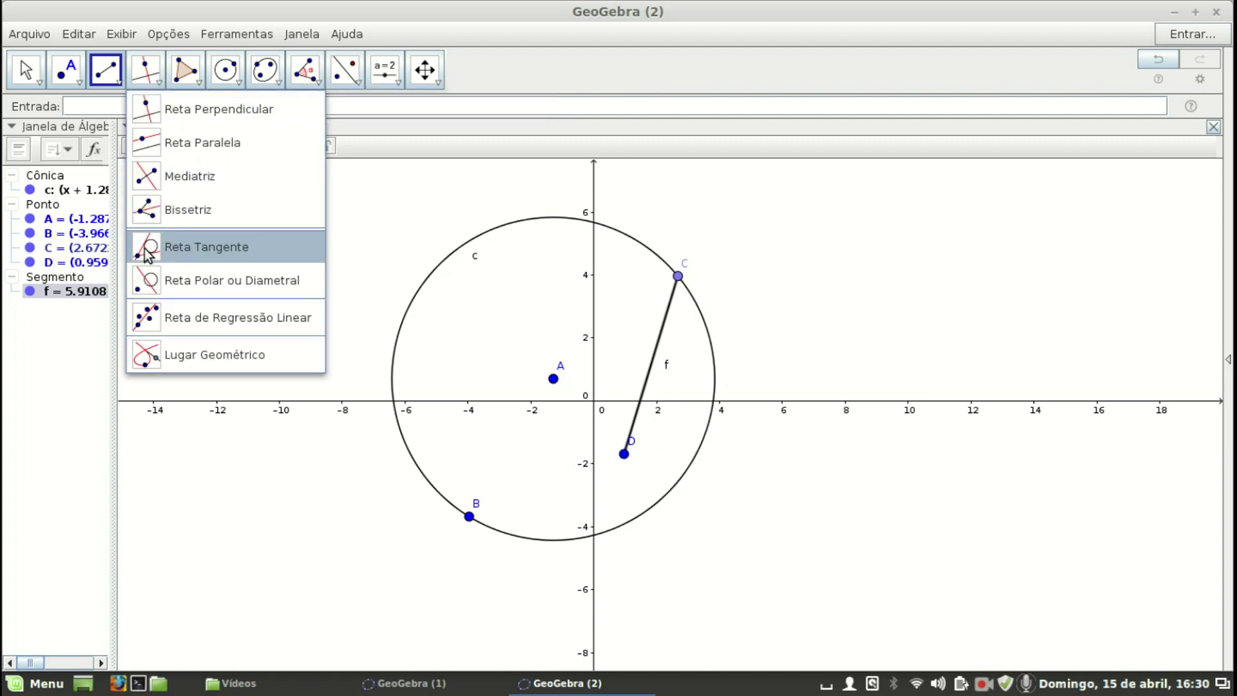
pyautogui.click(148, 250)
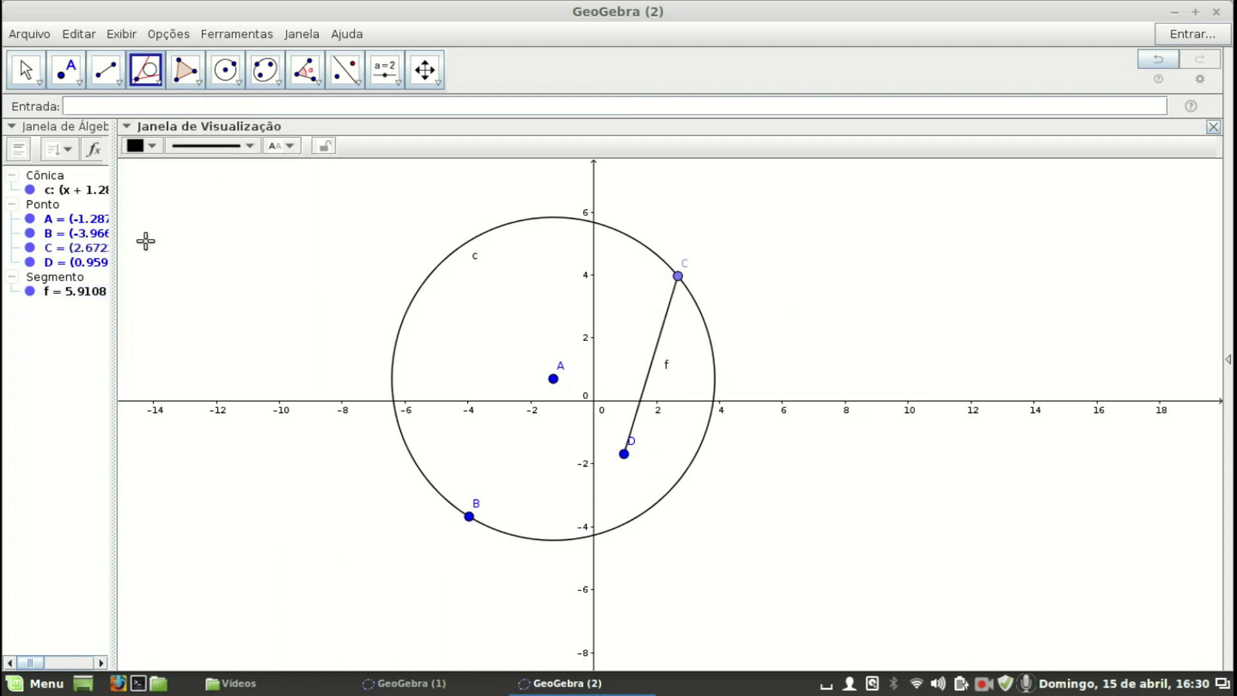
pyautogui.click(678, 276)
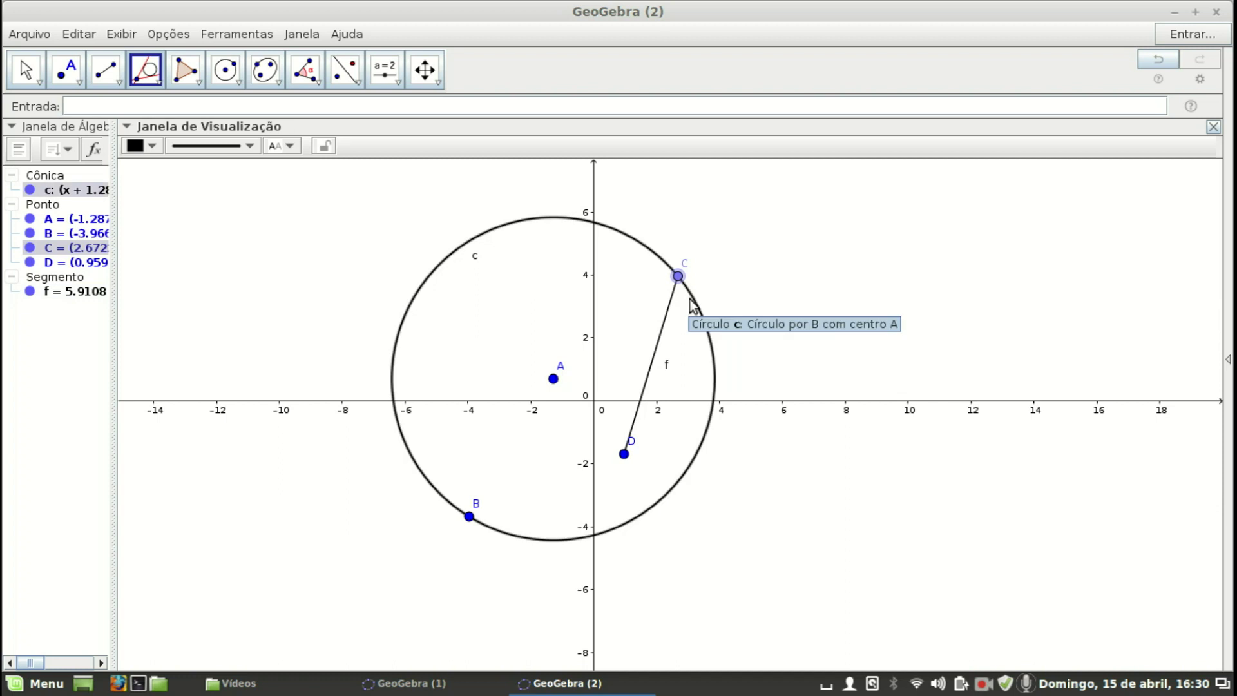
pyautogui.click(697, 308)
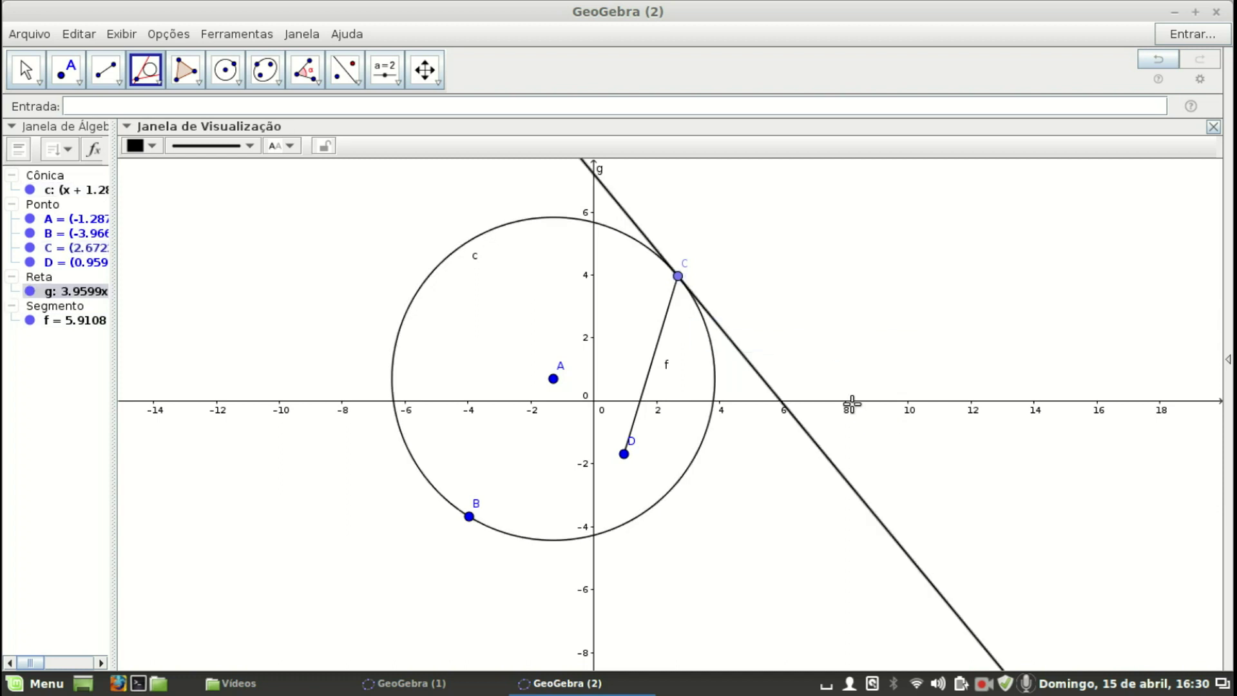
pyautogui.click(184, 146)
pyautogui.click(190, 204)
pyautogui.click(29, 69)
# Draw the line through C perpendicular to the tangent, and move C along the circle to about (3.23, 3.1)
pyautogui.click(153, 83)
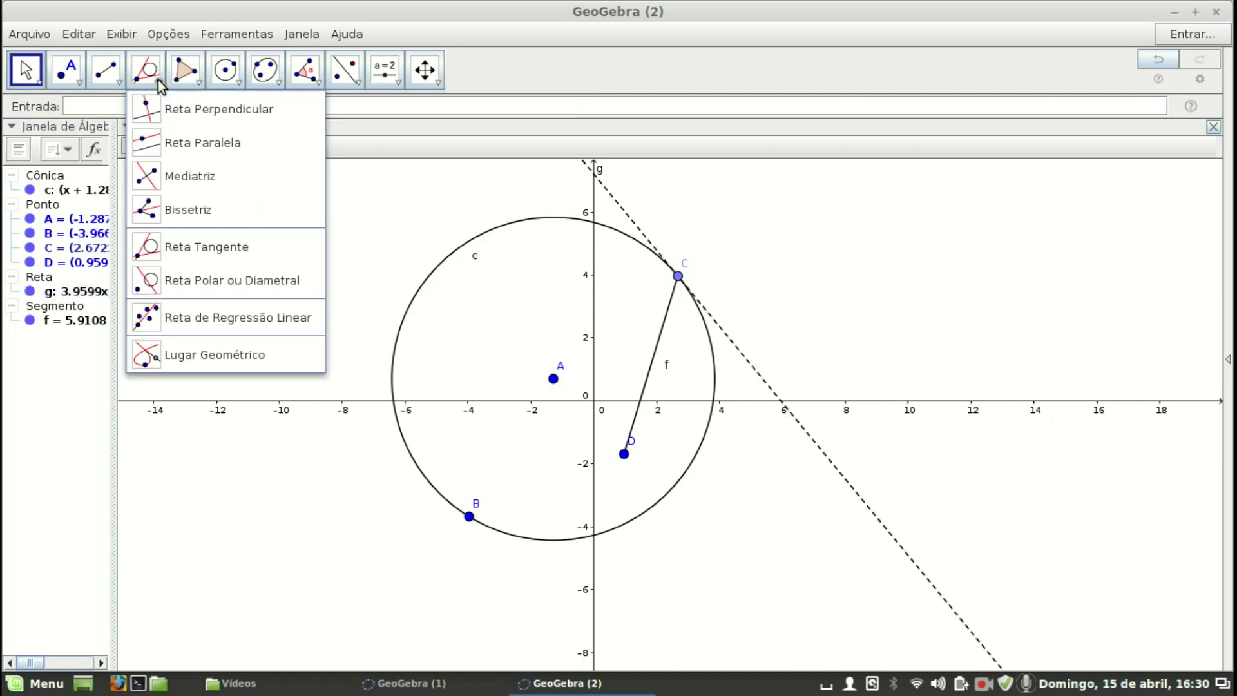
pyautogui.click(161, 106)
pyautogui.click(678, 276)
pyautogui.click(746, 356)
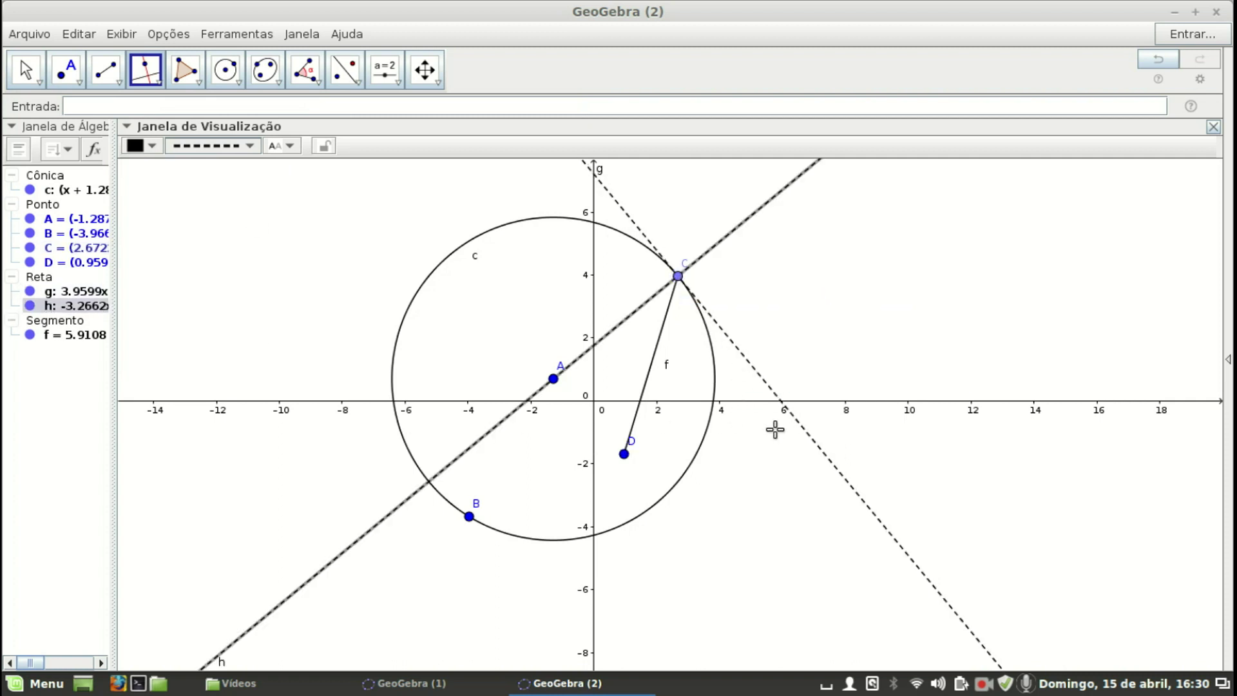
pyautogui.click(26, 69)
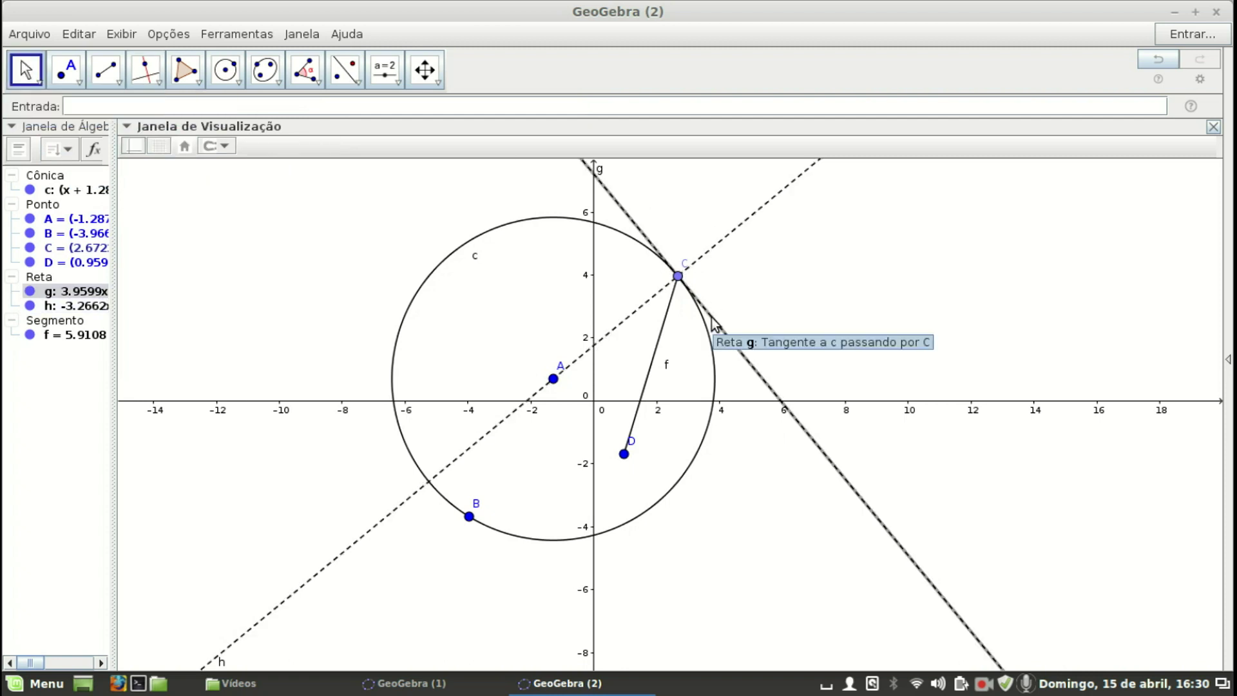
pyautogui.moveTo(677, 276); pyautogui.dragTo(700, 311)
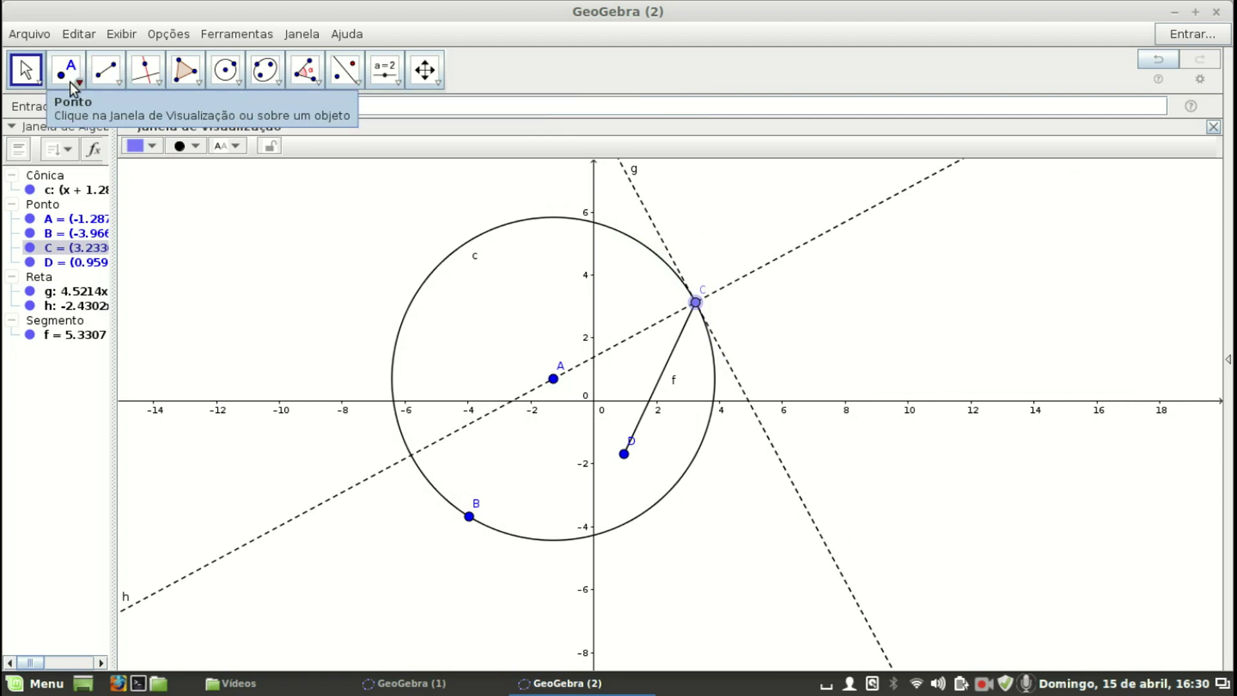
# Reflect point D about the perpendicular line through C
pyautogui.click(357, 83)
pyautogui.click(354, 78)
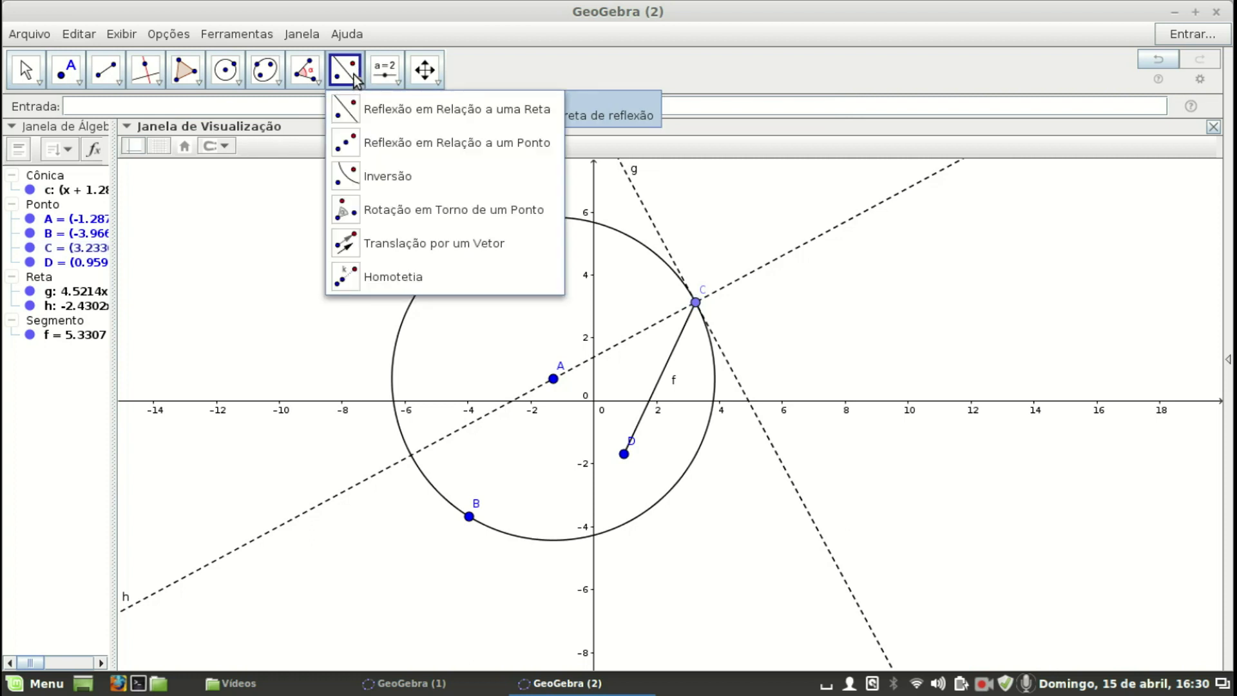
pyautogui.click(356, 80)
pyautogui.click(630, 458)
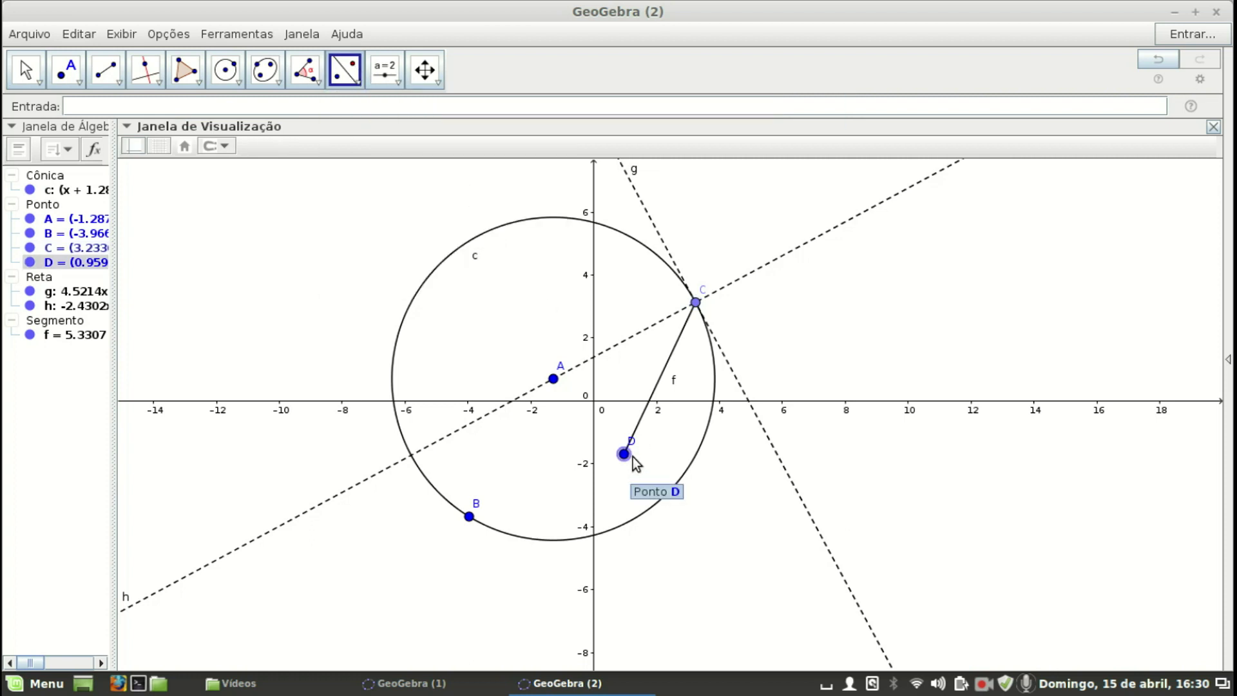
pyautogui.click(620, 353)
# Draw a segment from point C to the reflected point D'
pyautogui.click(105, 70)
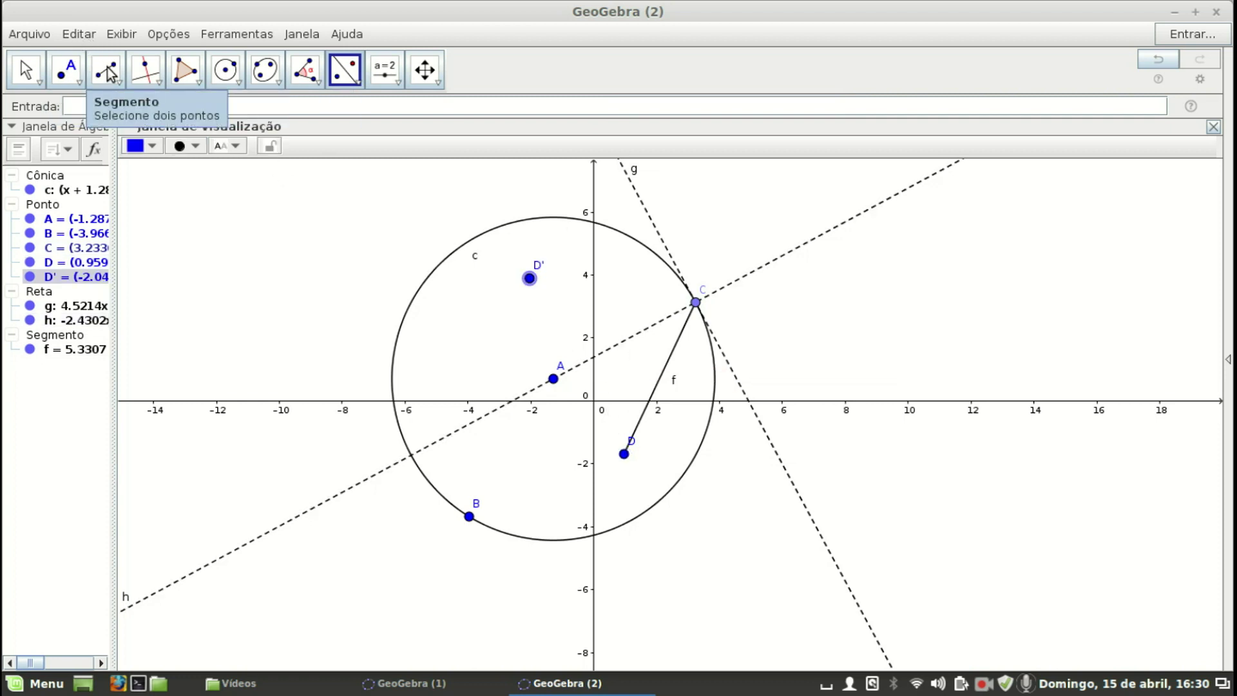
pyautogui.click(695, 302)
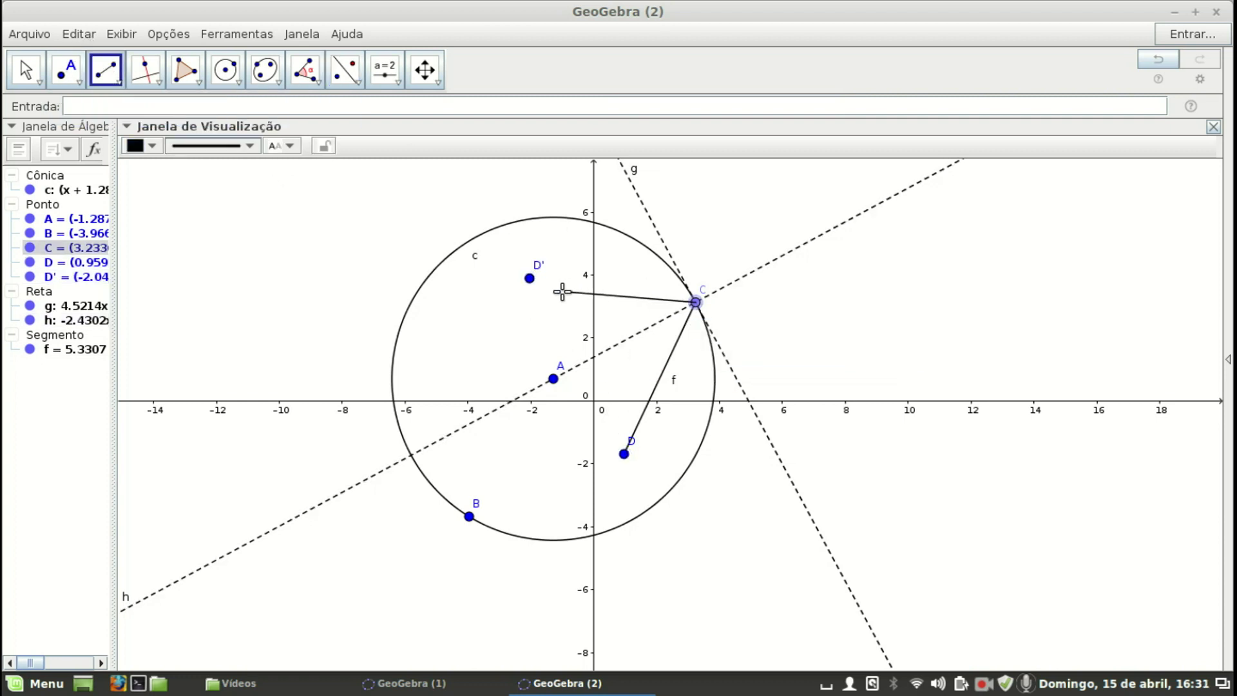
pyautogui.click(532, 281)
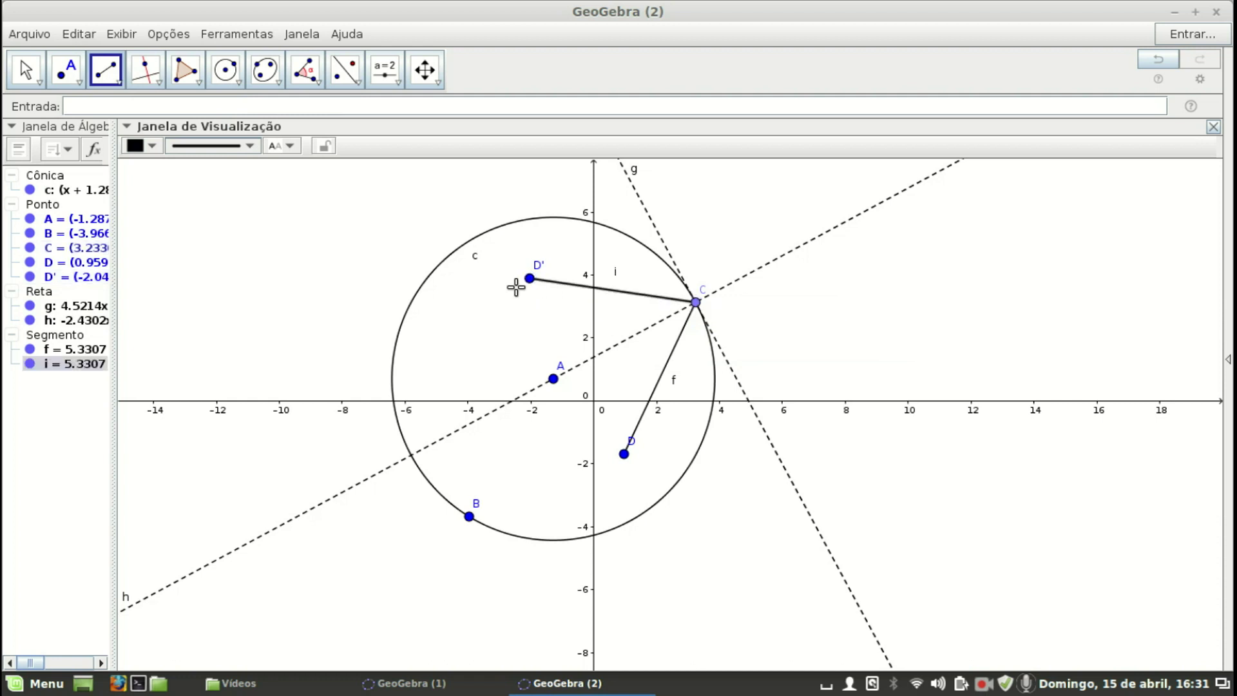
pyautogui.click(26, 69)
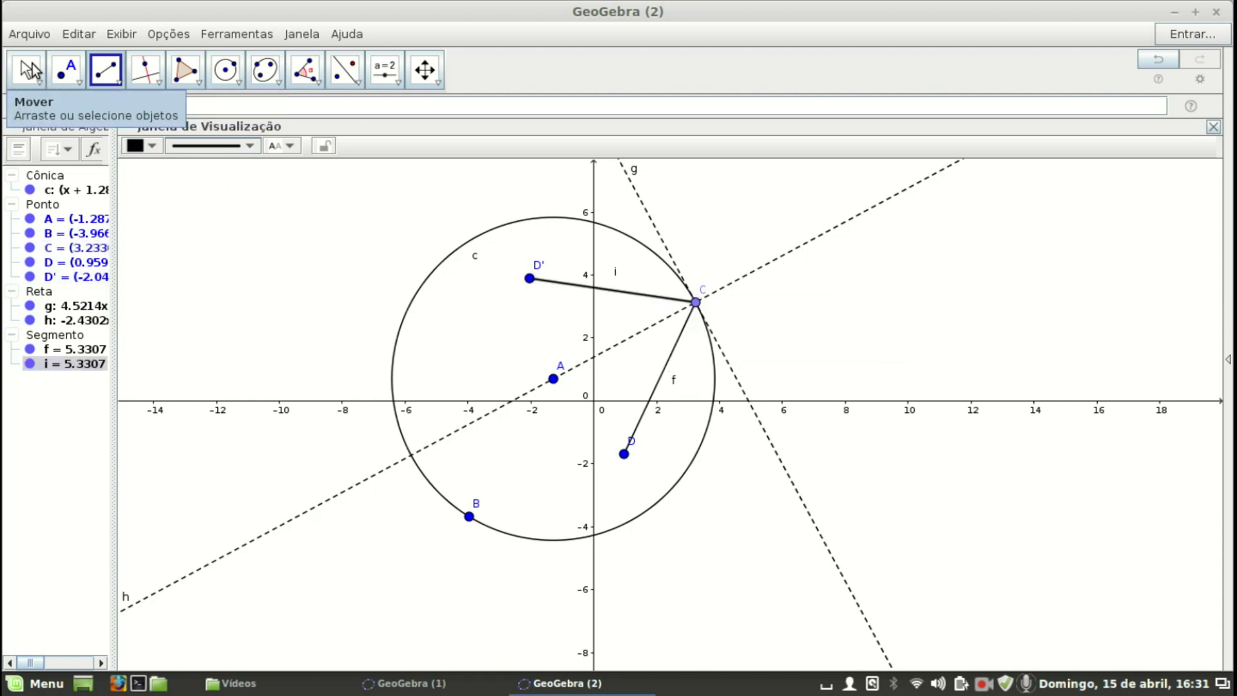
# Style segment DC with a double-arrow decoration, line thickness 5 and the orange color (255, 127, 0)
pyautogui.click(666, 369)
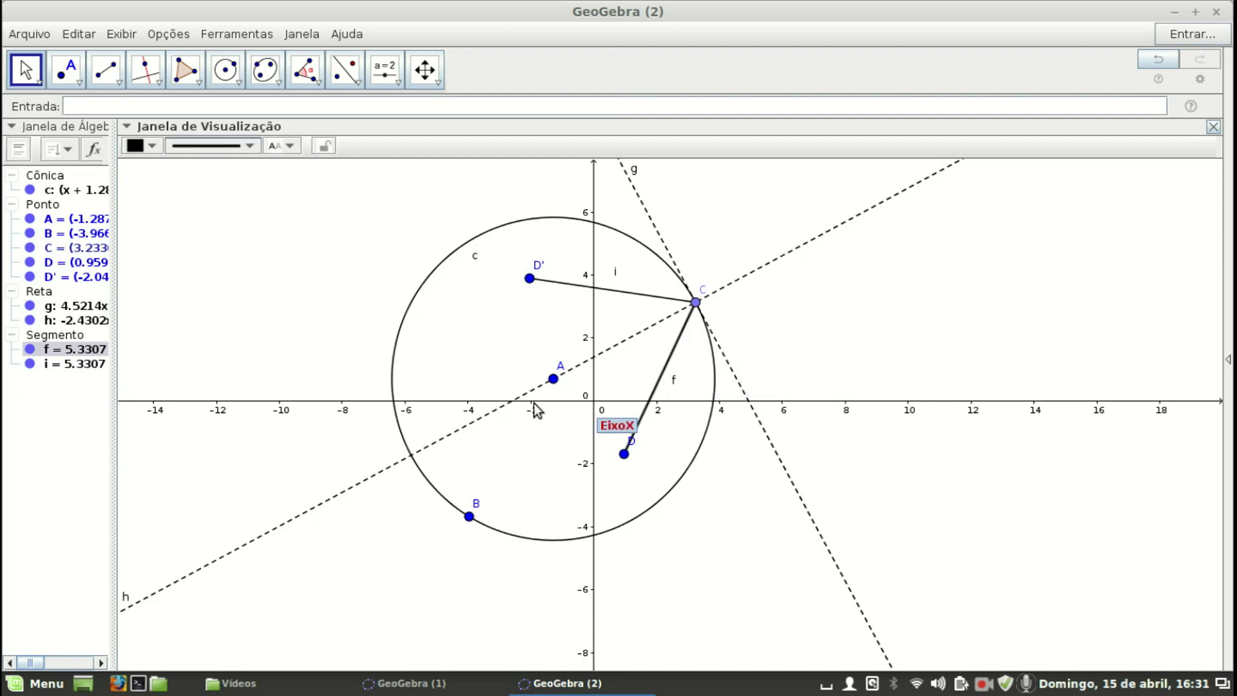
pyautogui.rightClick(665, 379)
pyautogui.click(711, 513)
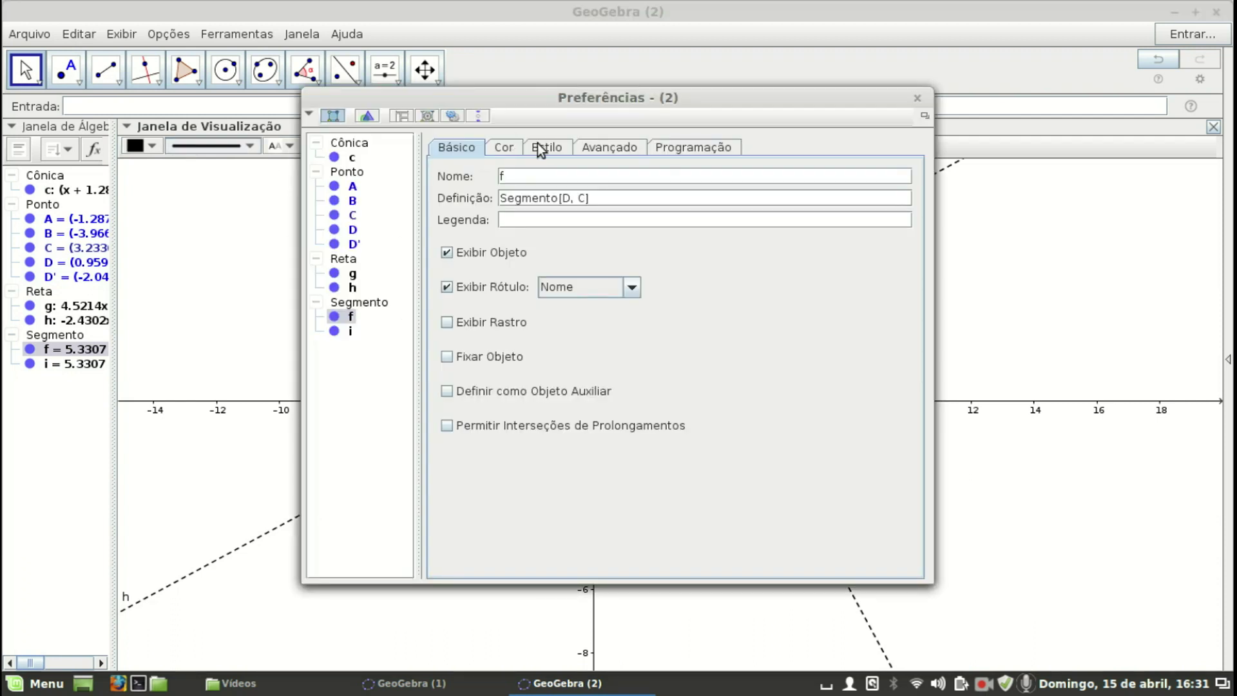
pyautogui.click(540, 146)
pyautogui.click(583, 353)
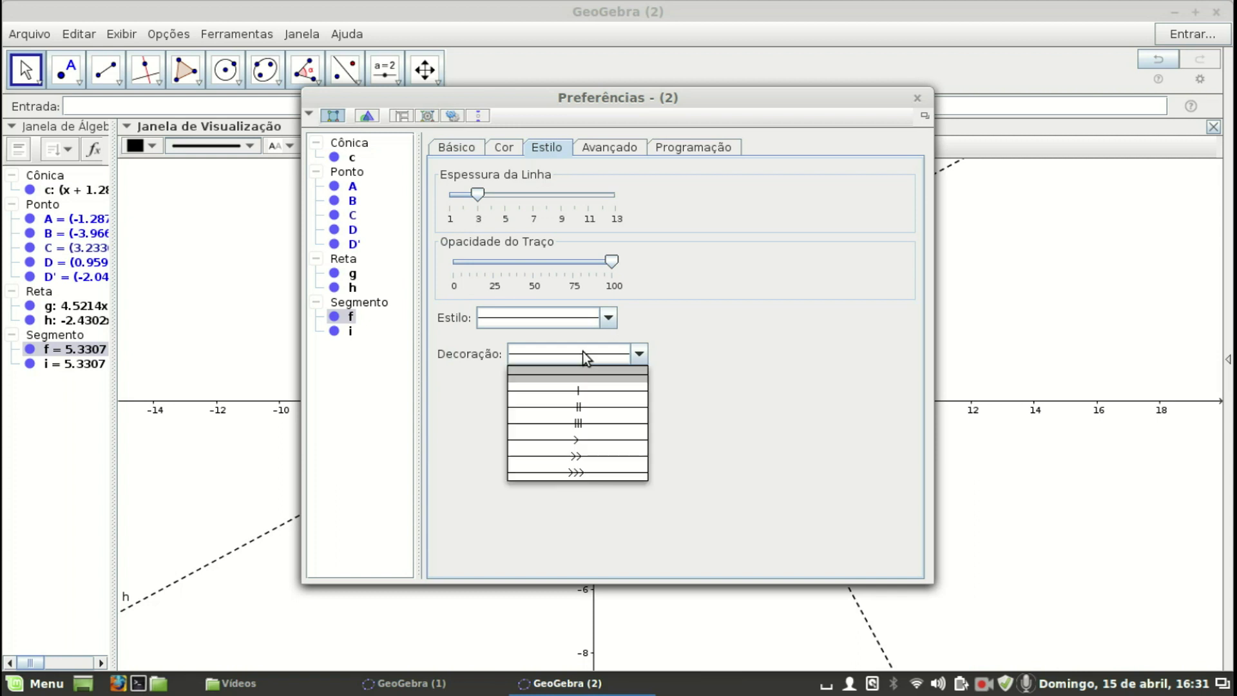
pyautogui.click(571, 455)
pyautogui.moveTo(485, 199); pyautogui.dragTo(510, 198)
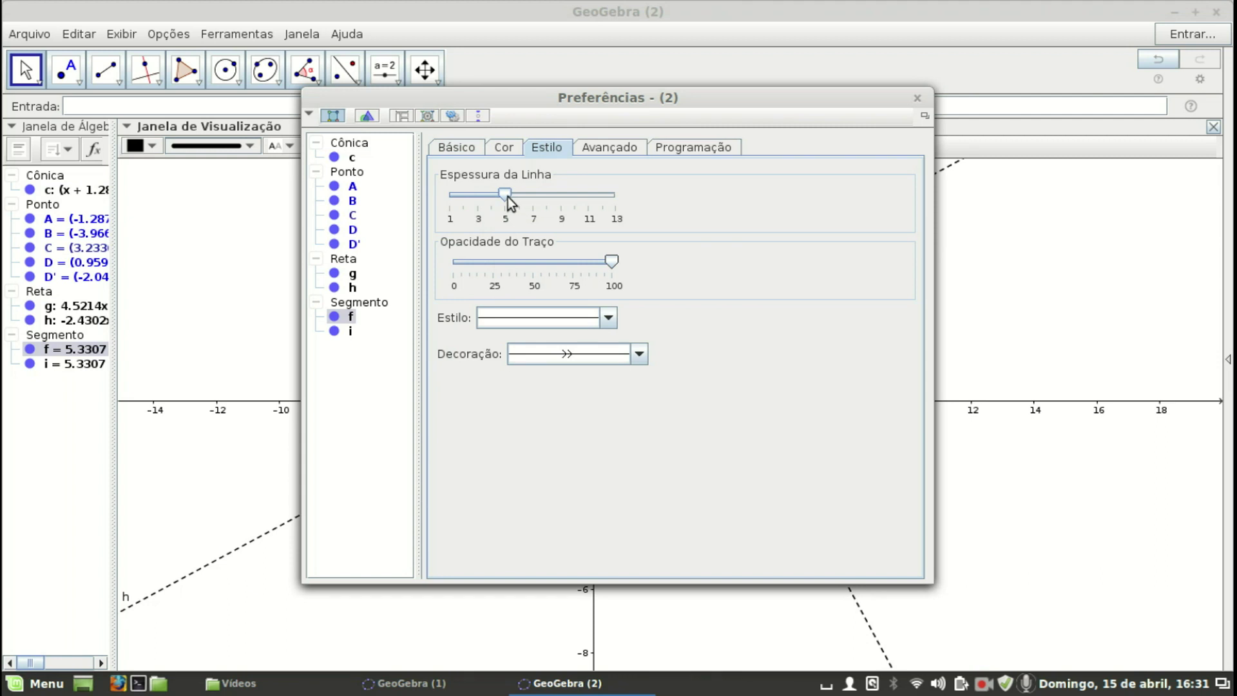
pyautogui.click(509, 147)
pyautogui.click(466, 197)
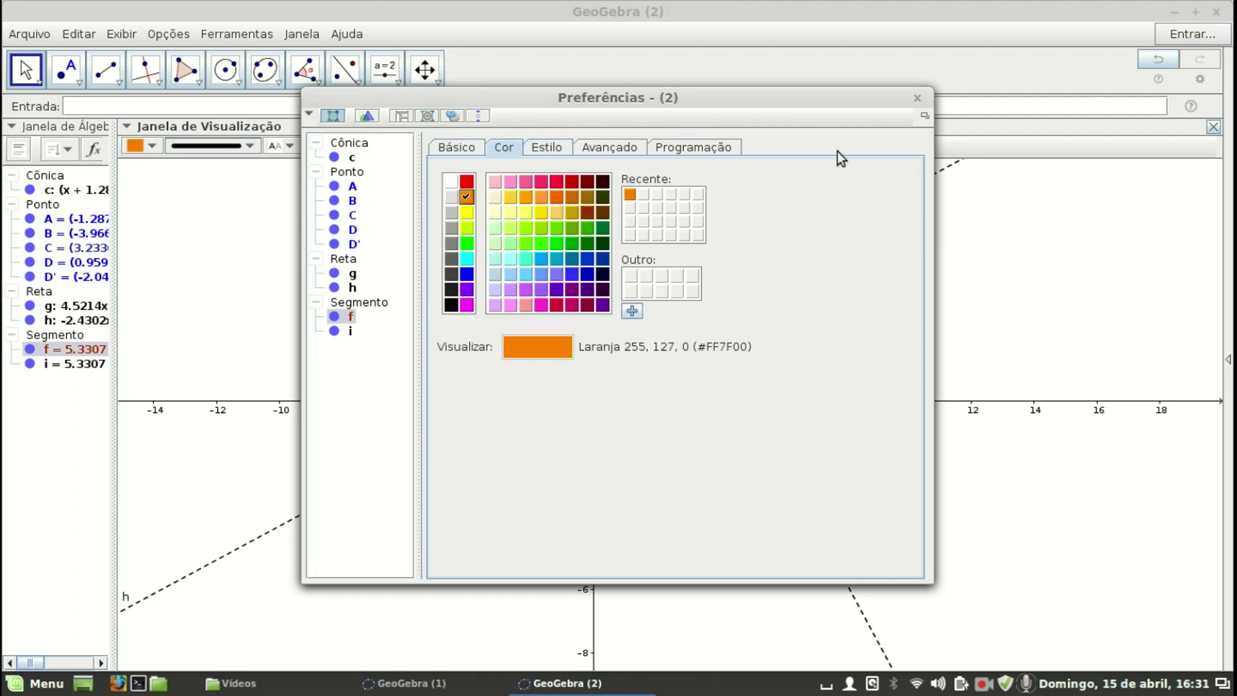
pyautogui.click(919, 100)
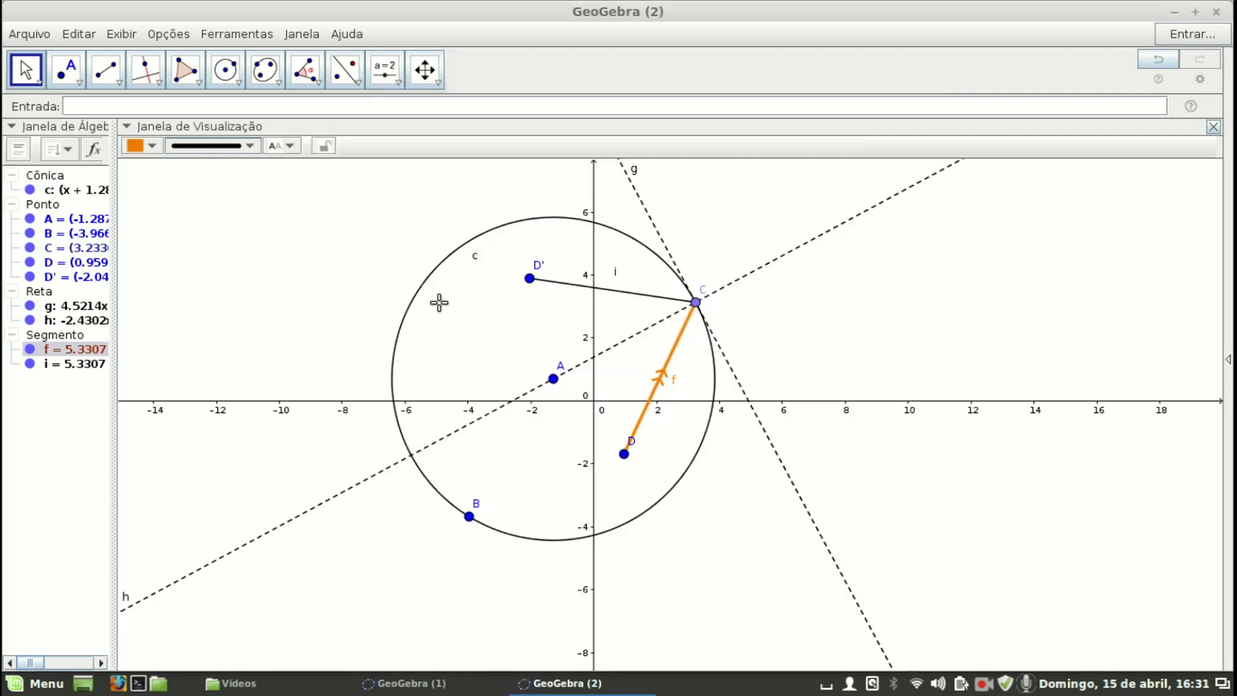
# Hide the label of segment DC and the coordinate axes
pyautogui.rightClick(668, 365)
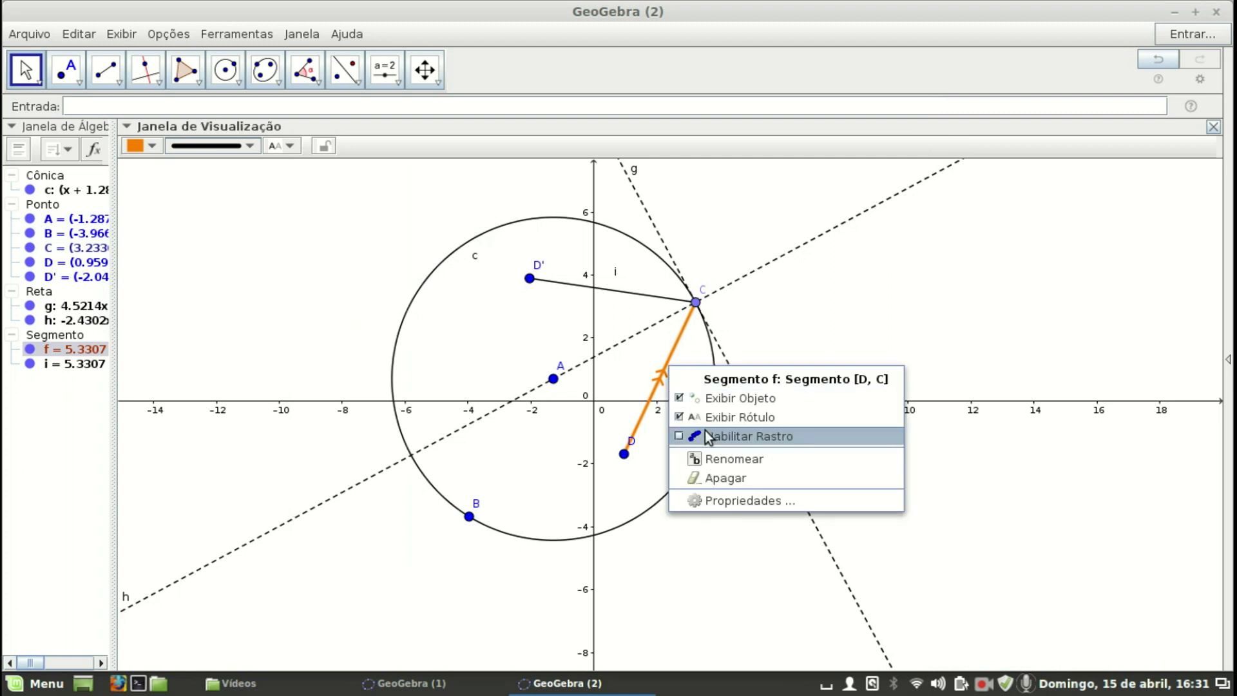
pyautogui.click(680, 417)
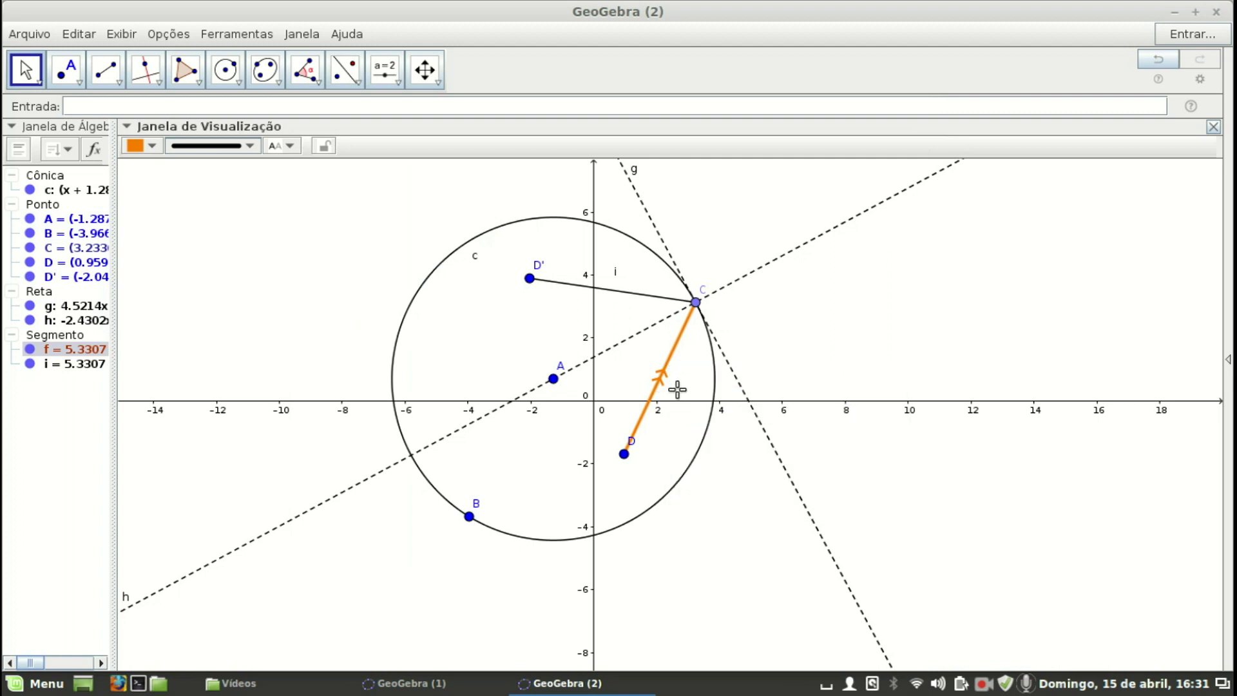
pyautogui.click(303, 274)
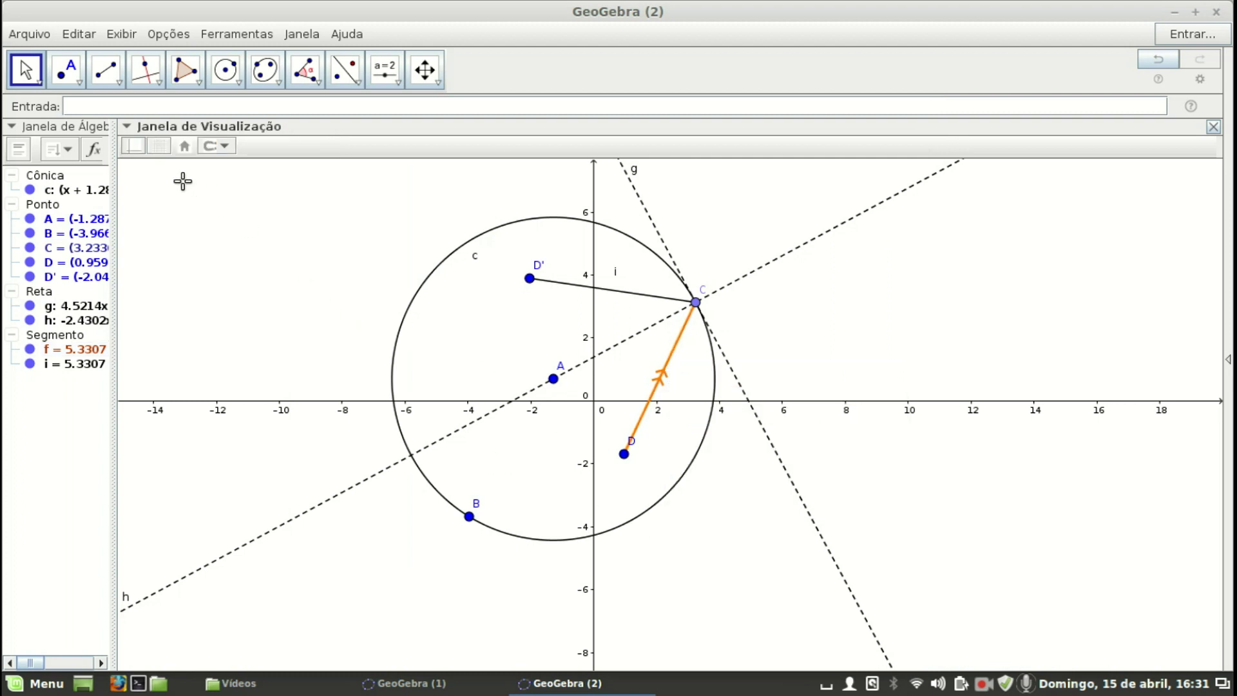
pyautogui.click(130, 148)
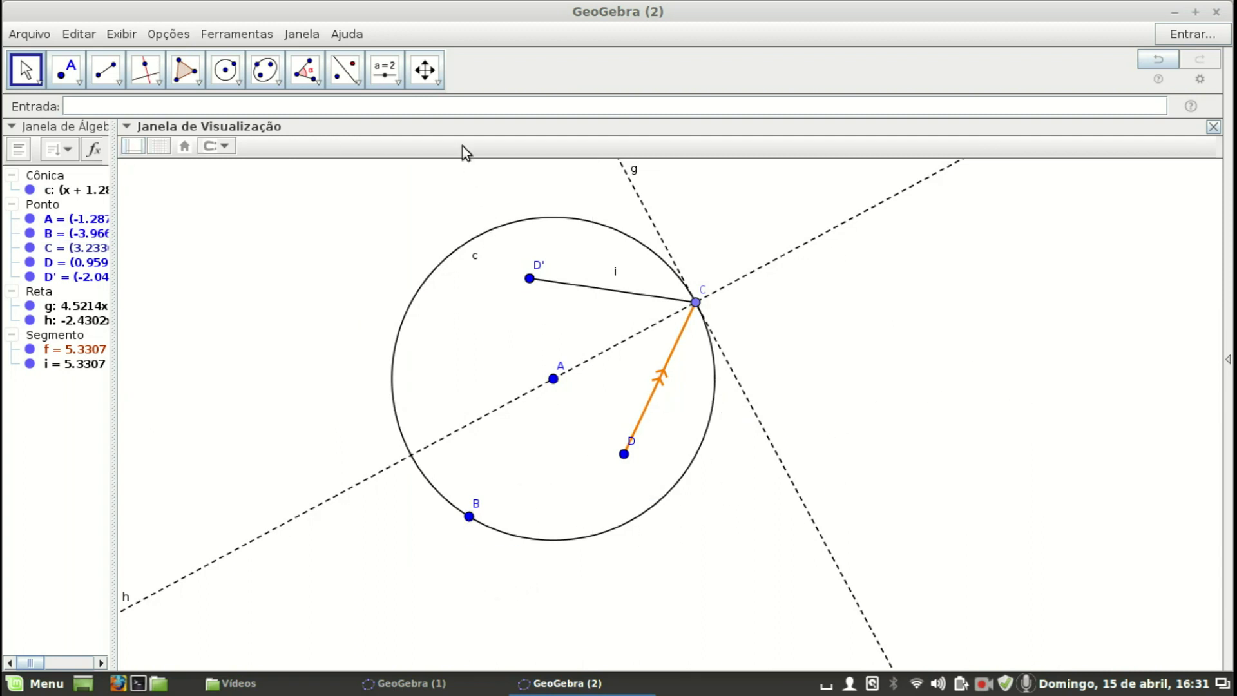
# Copy the visual style of segment DC to segment CD', and move point D to about (-0.71, -2.1)
pyautogui.click(438, 78)
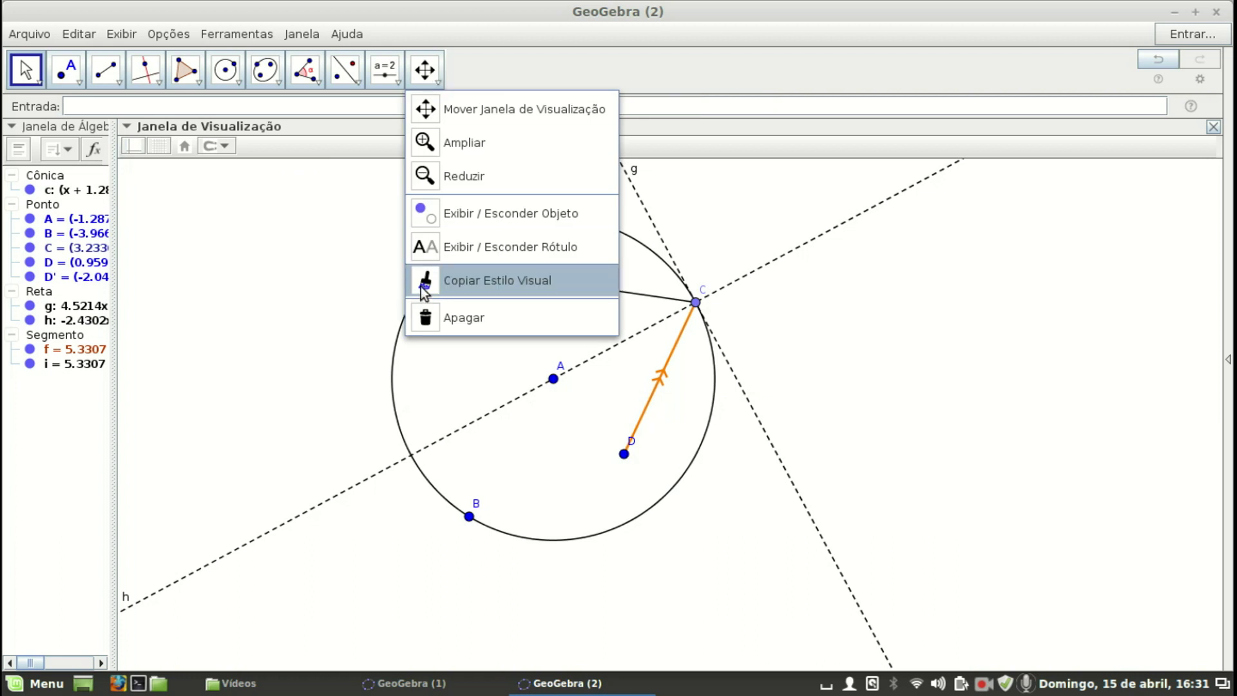
pyautogui.click(476, 277)
pyautogui.click(666, 372)
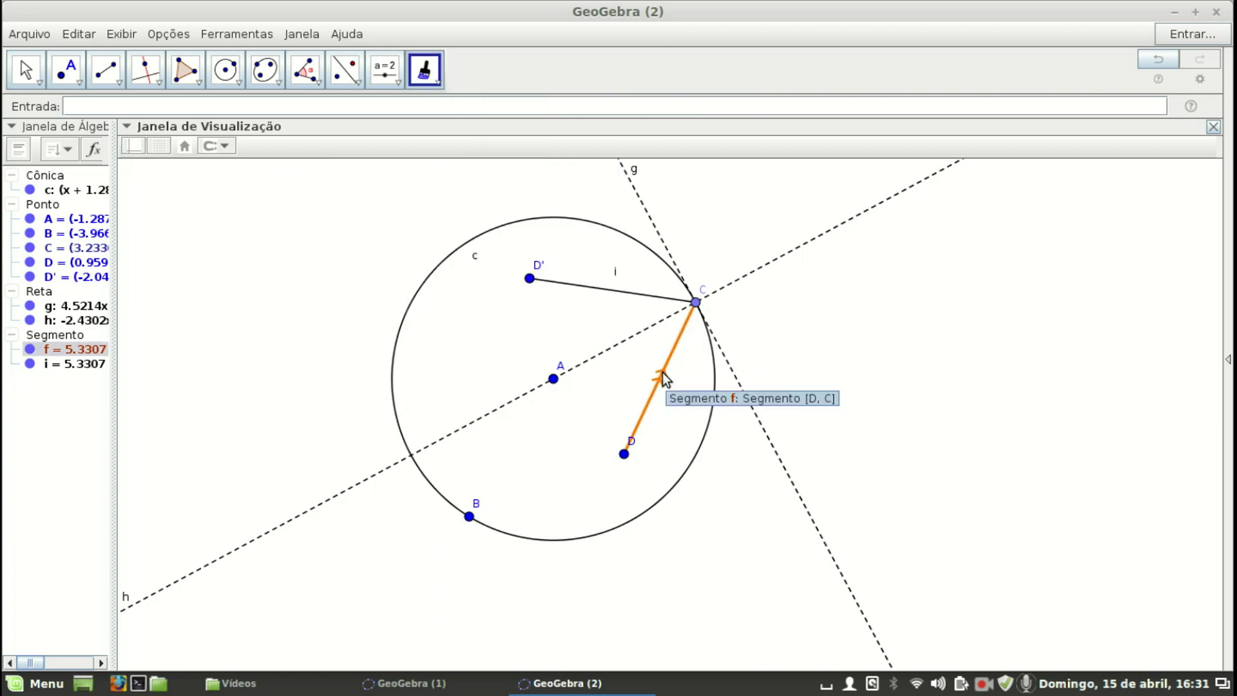
pyautogui.click(605, 288)
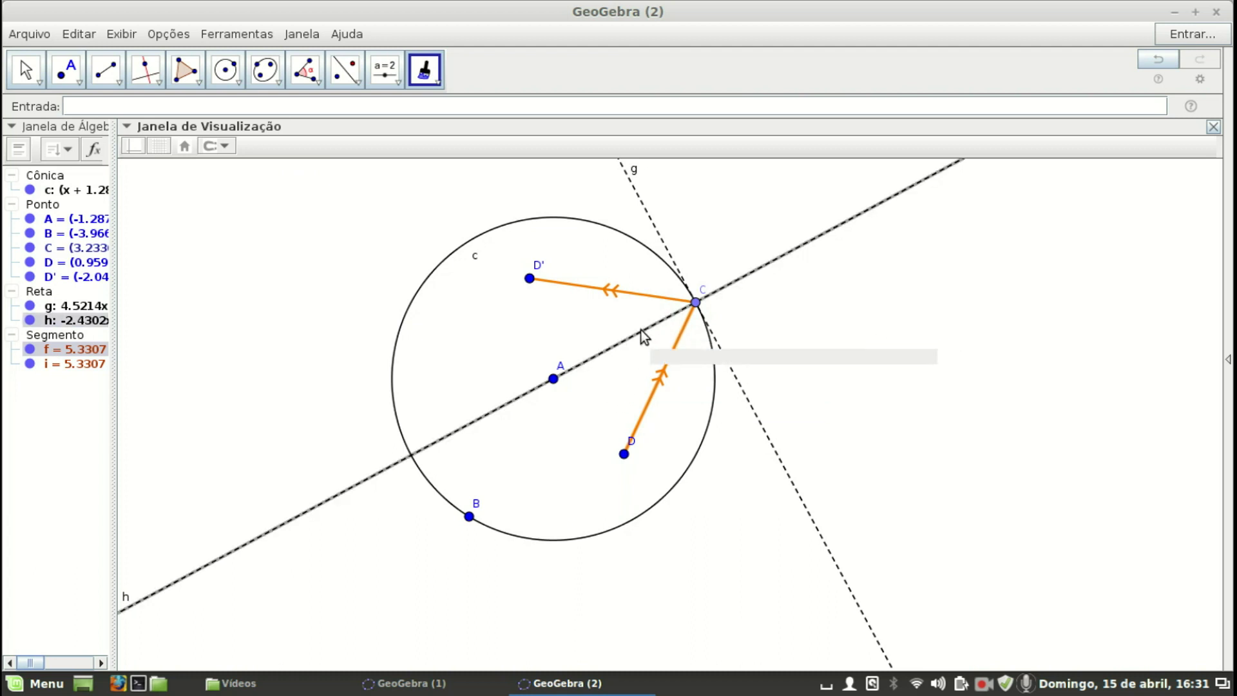
pyautogui.click(593, 430)
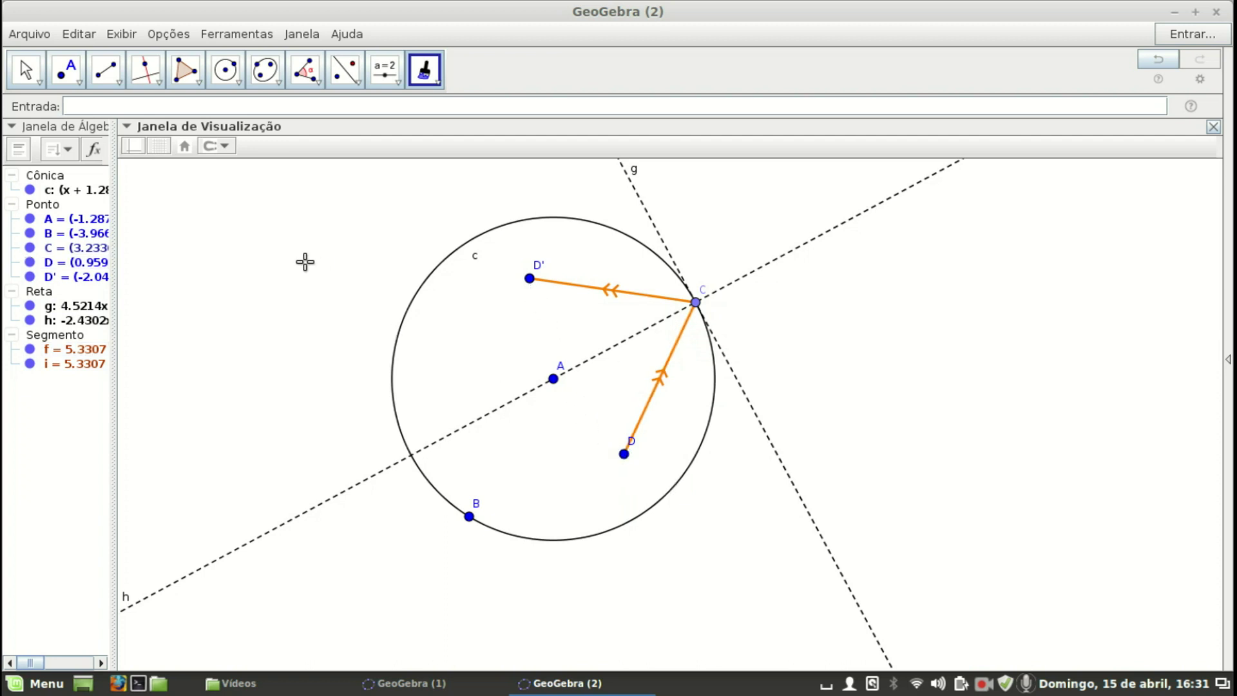
pyautogui.click(26, 70)
pyautogui.moveTo(624, 453); pyautogui.dragTo(580, 478)
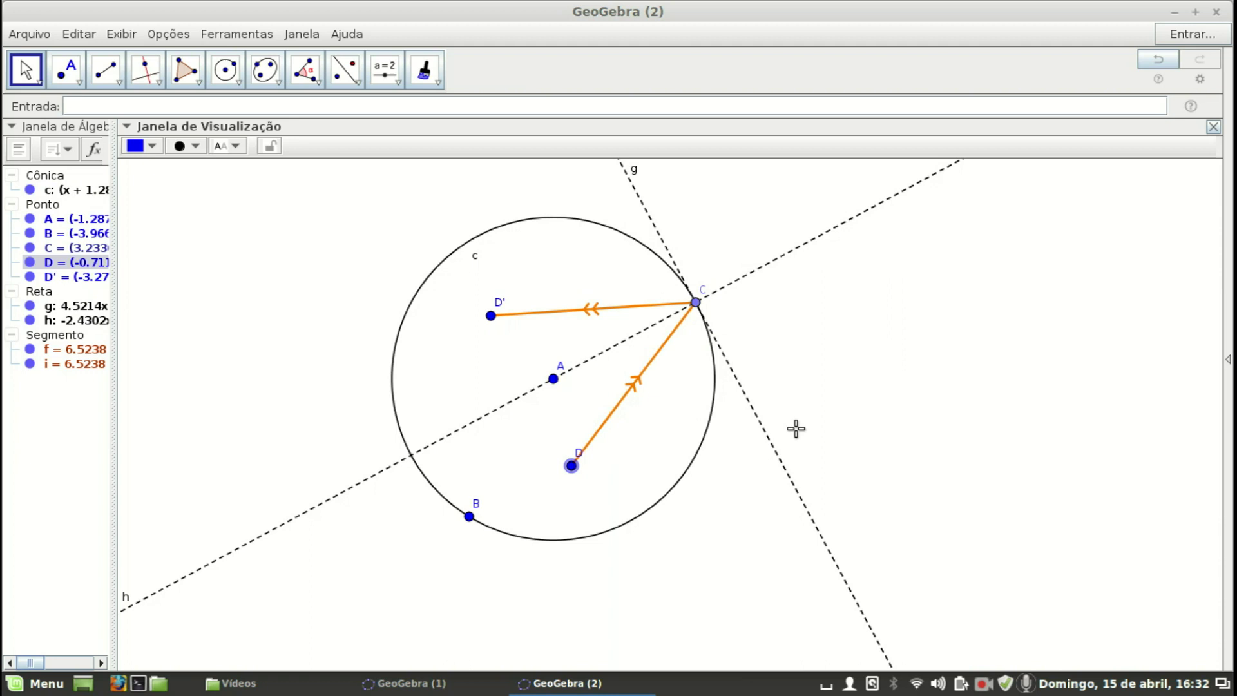
# Hide the tangent line g, the perpendicular line h, the center point A and the reflected point D'
pyautogui.rightClick(746, 397)
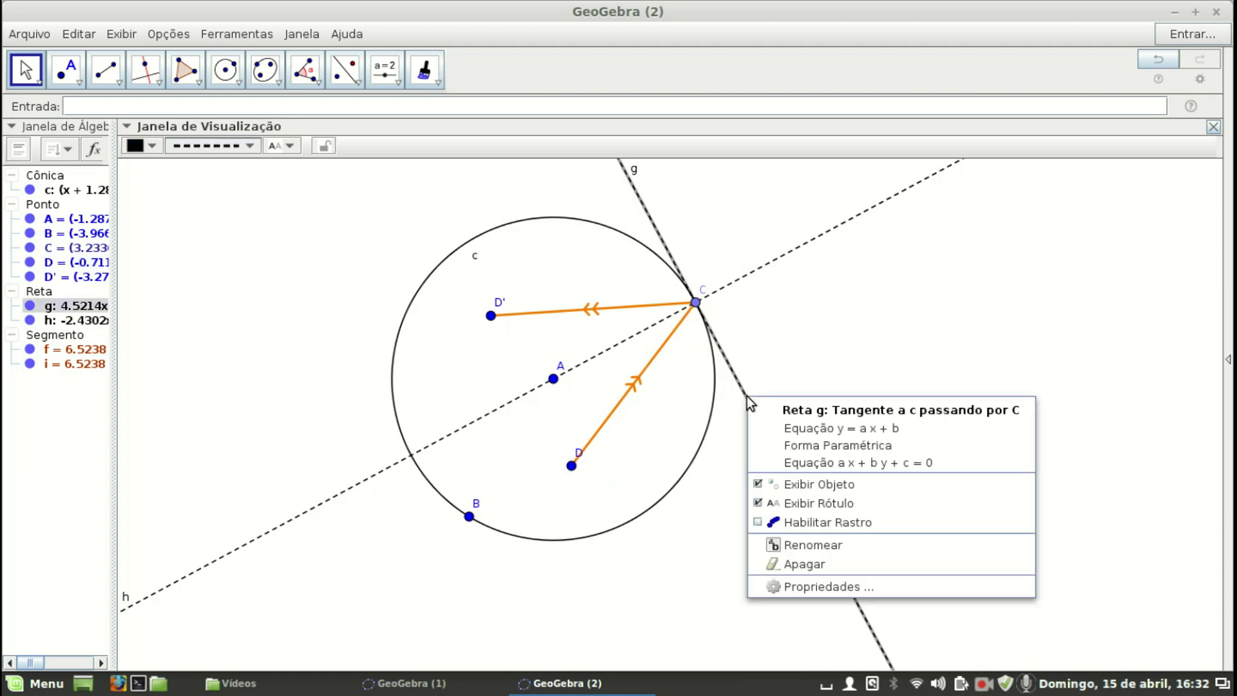
pyautogui.click(761, 489)
pyautogui.rightClick(489, 413)
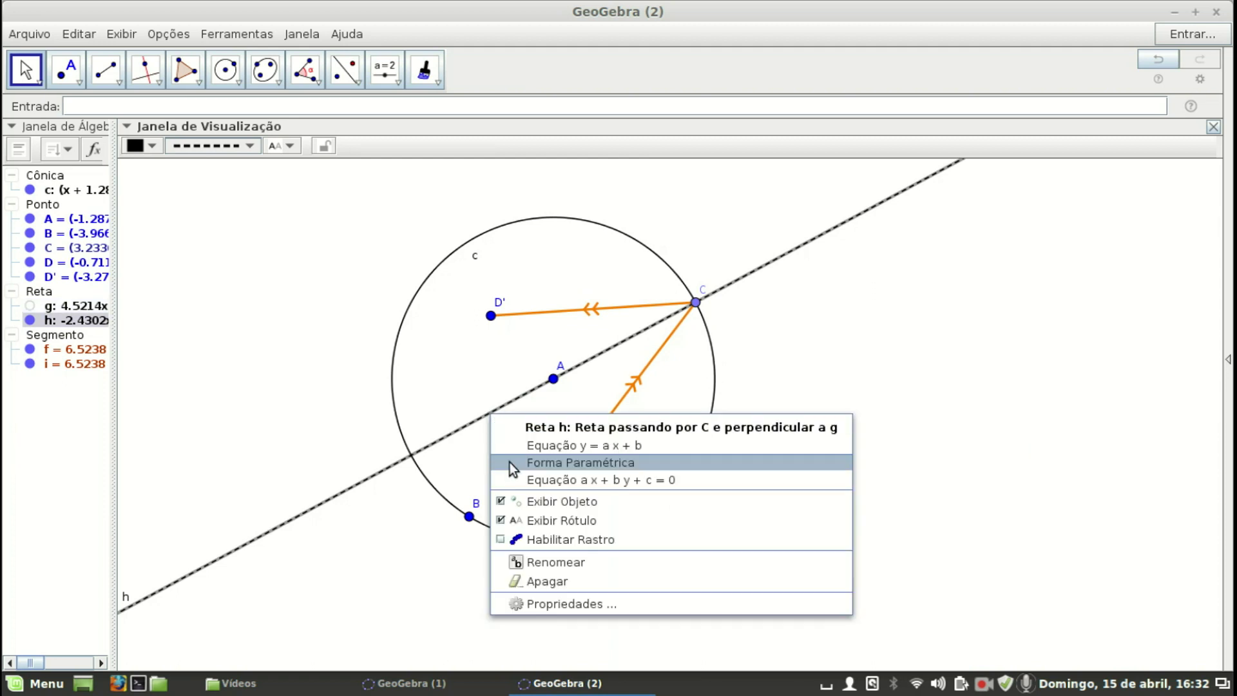
pyautogui.click(509, 501)
pyautogui.rightClick(557, 379)
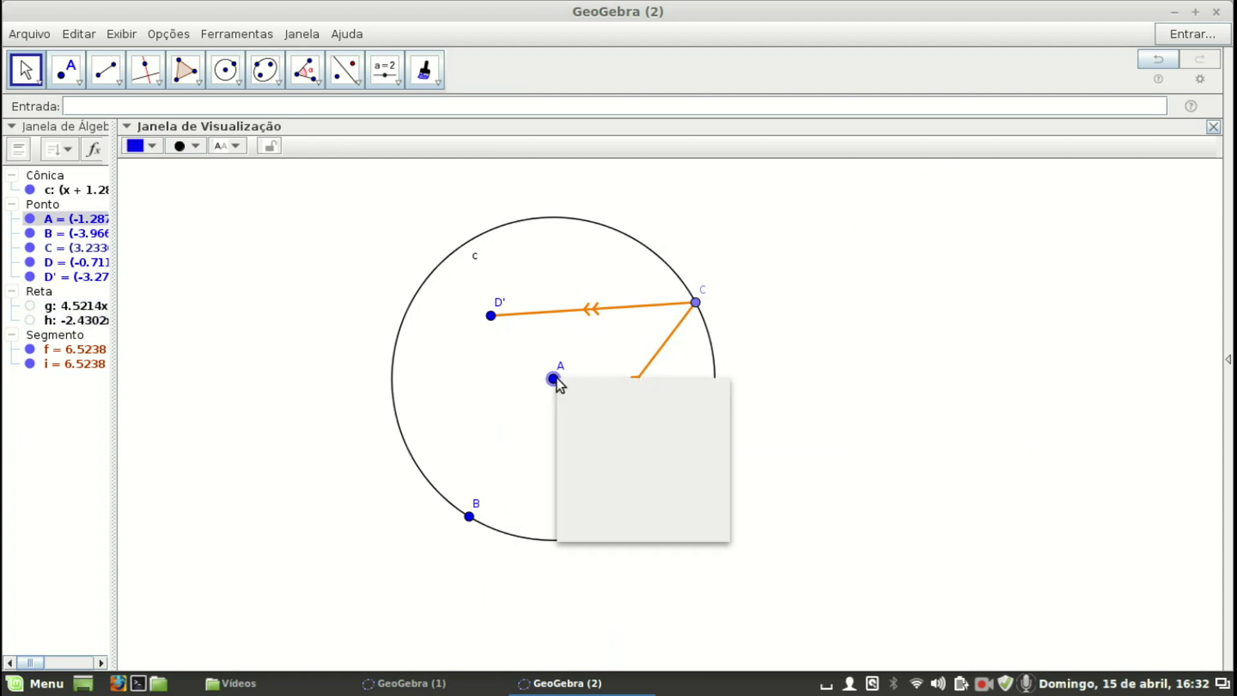
pyautogui.click(564, 431)
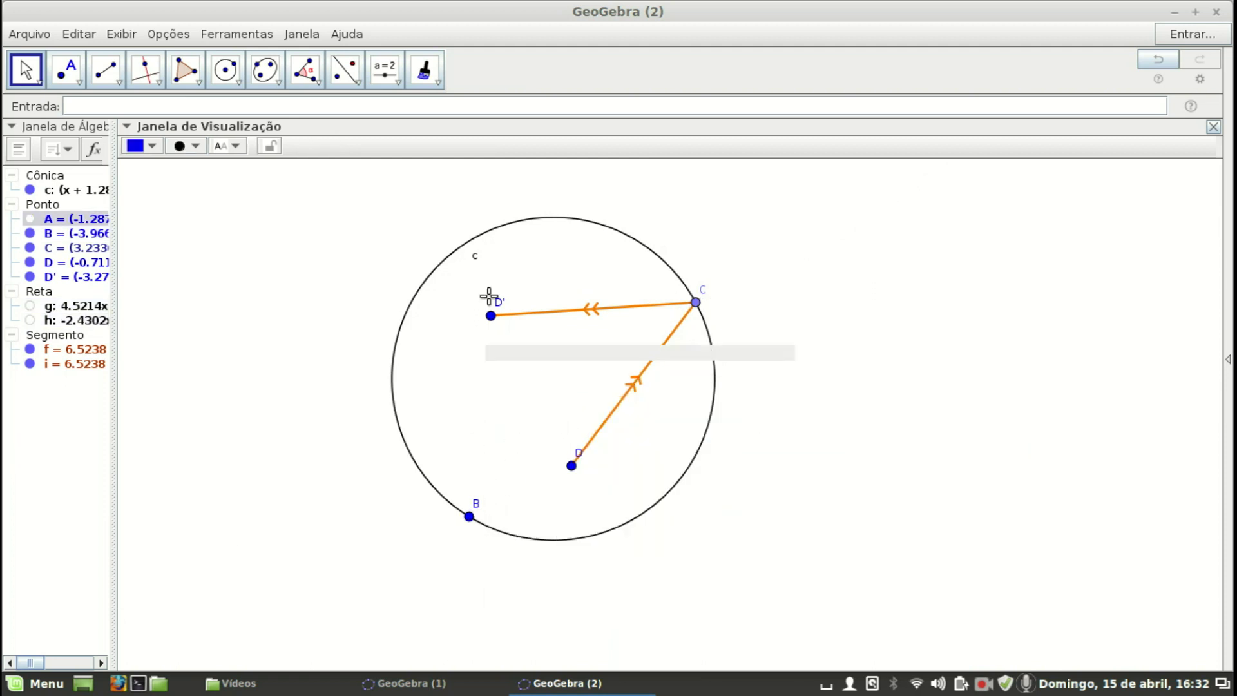
pyautogui.rightClick(490, 316)
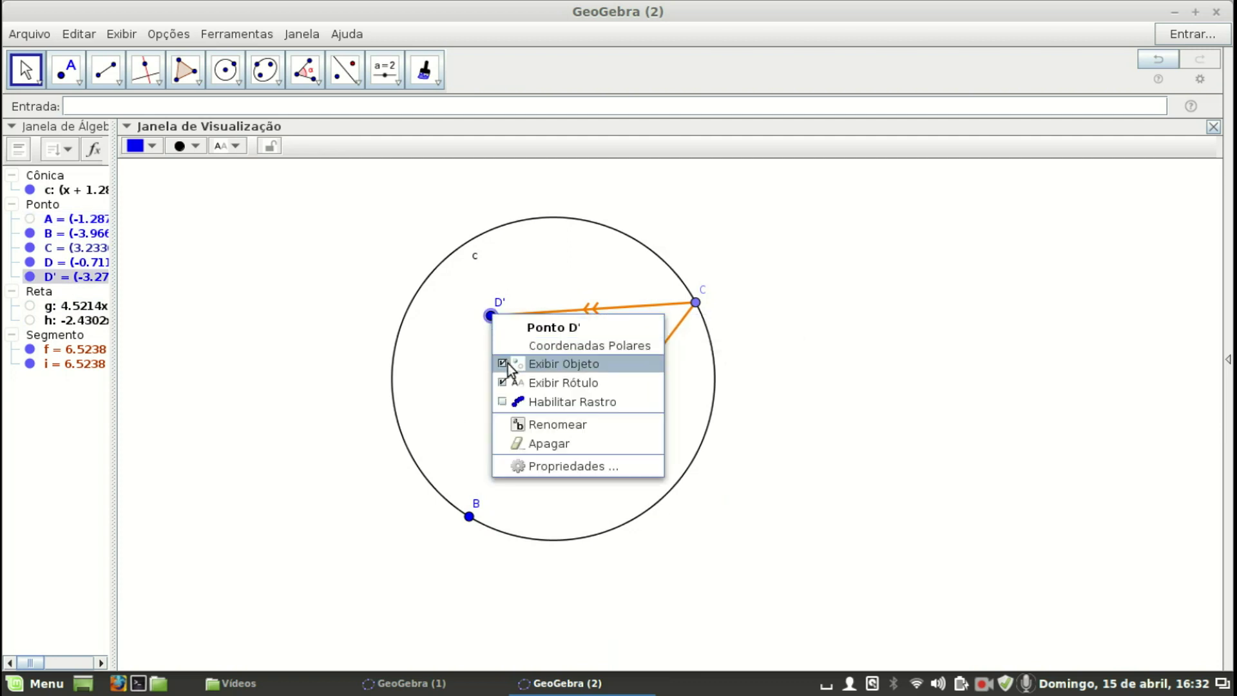
pyautogui.click(507, 363)
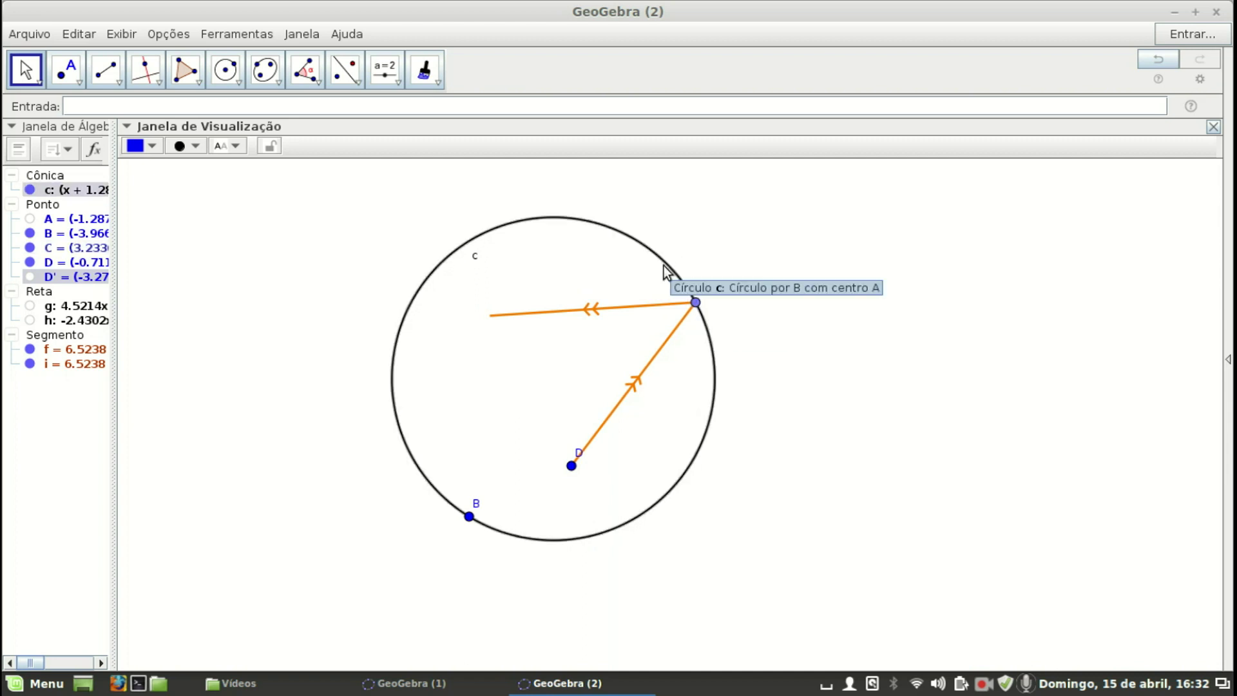
# Hide point B and move point D slightly closer to the lower edge of the circle
pyautogui.rightClick(474, 517)
pyautogui.click(481, 558)
pyautogui.moveTo(571, 466); pyautogui.dragTo(592, 484)
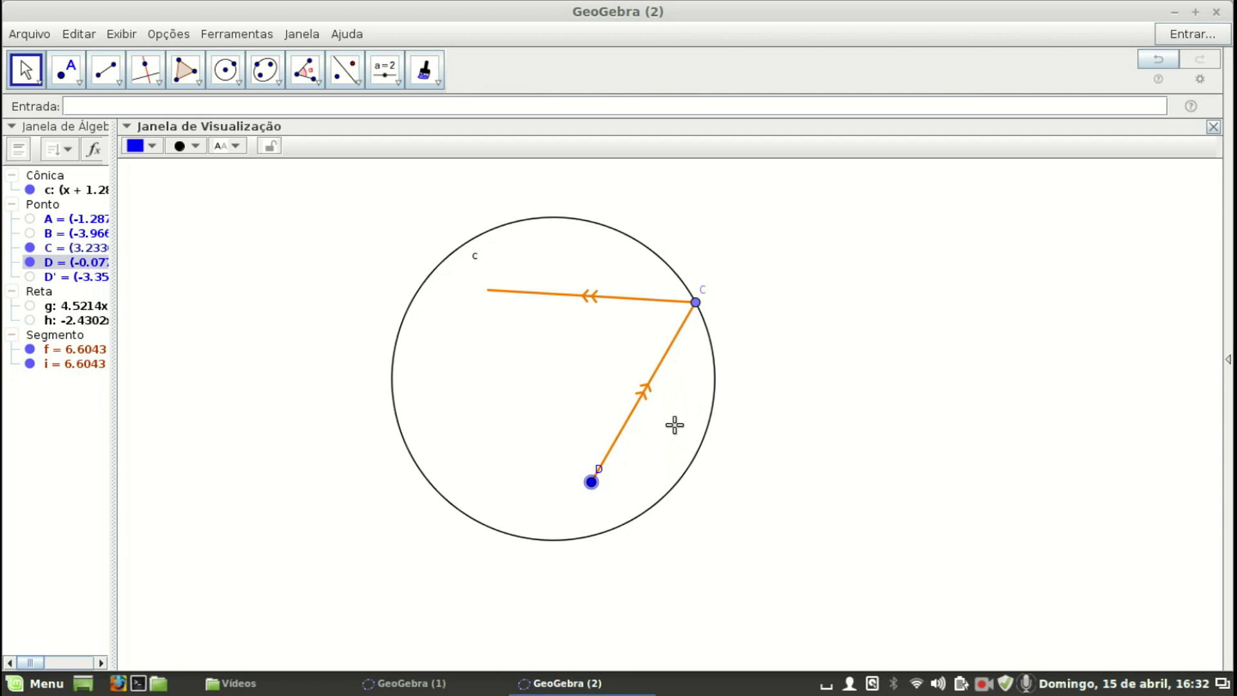
# Start creating a new custom tool with segments f (DC) and i (CD') as its final objects
pyautogui.click(238, 35)
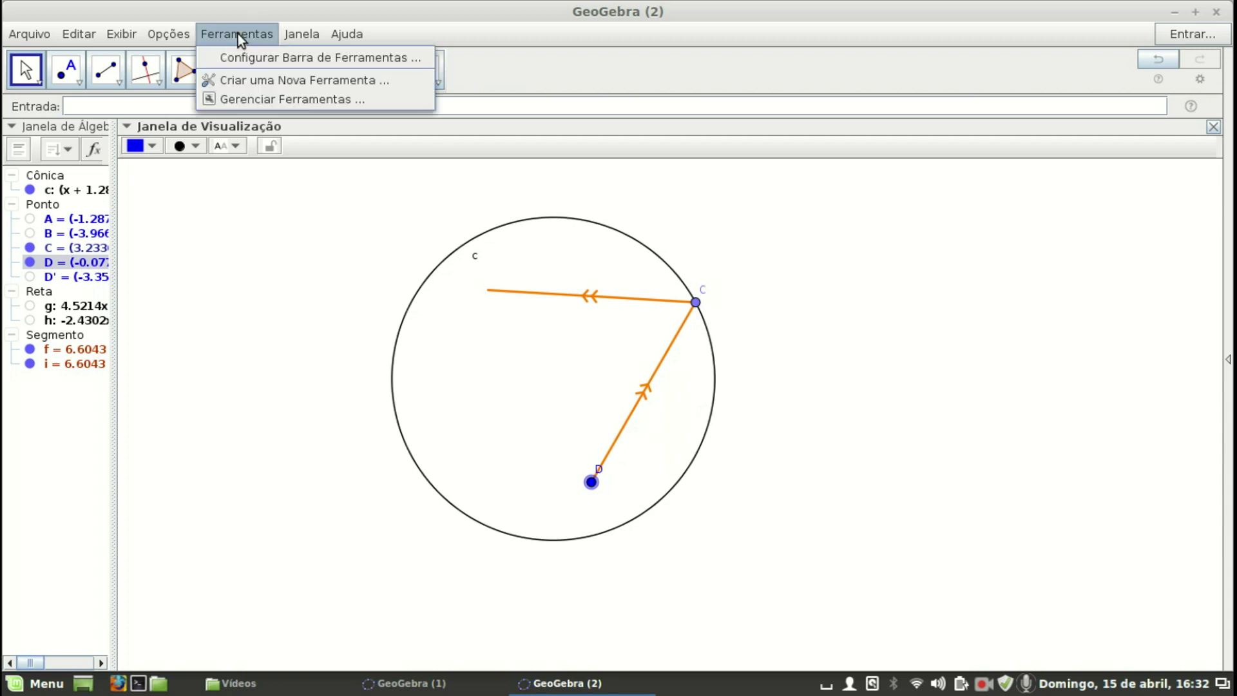
pyautogui.click(249, 81)
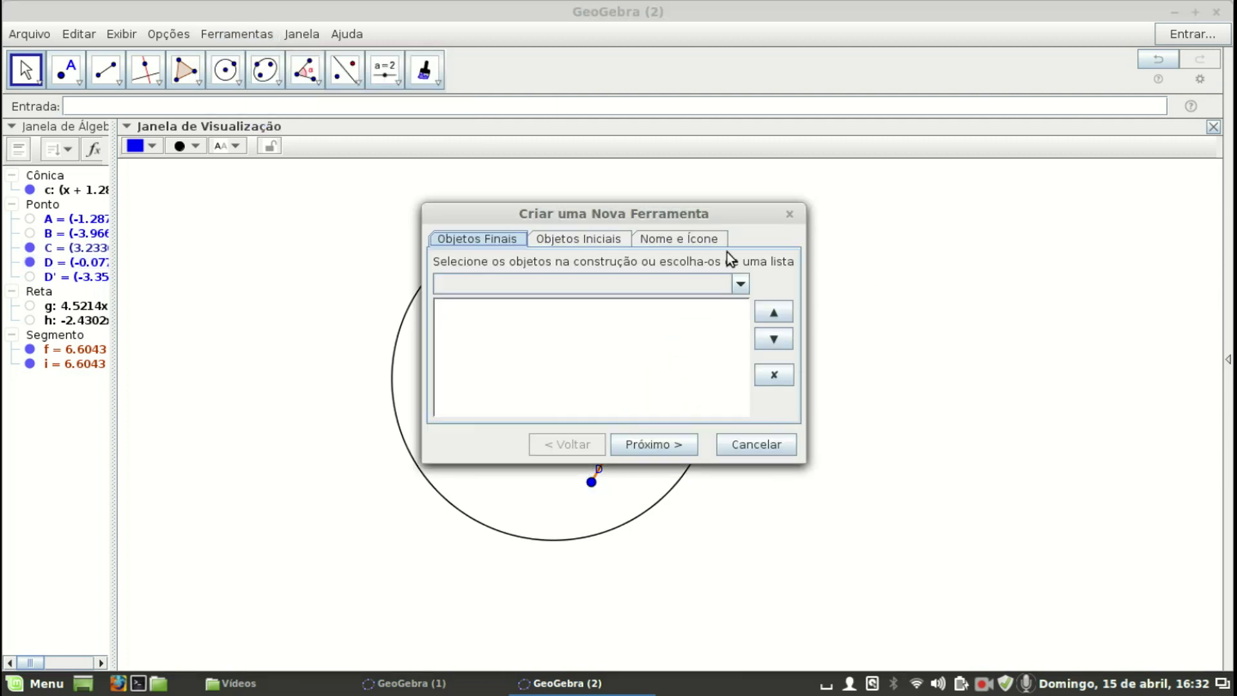
pyautogui.moveTo(678, 211); pyautogui.dragTo(996, 204)
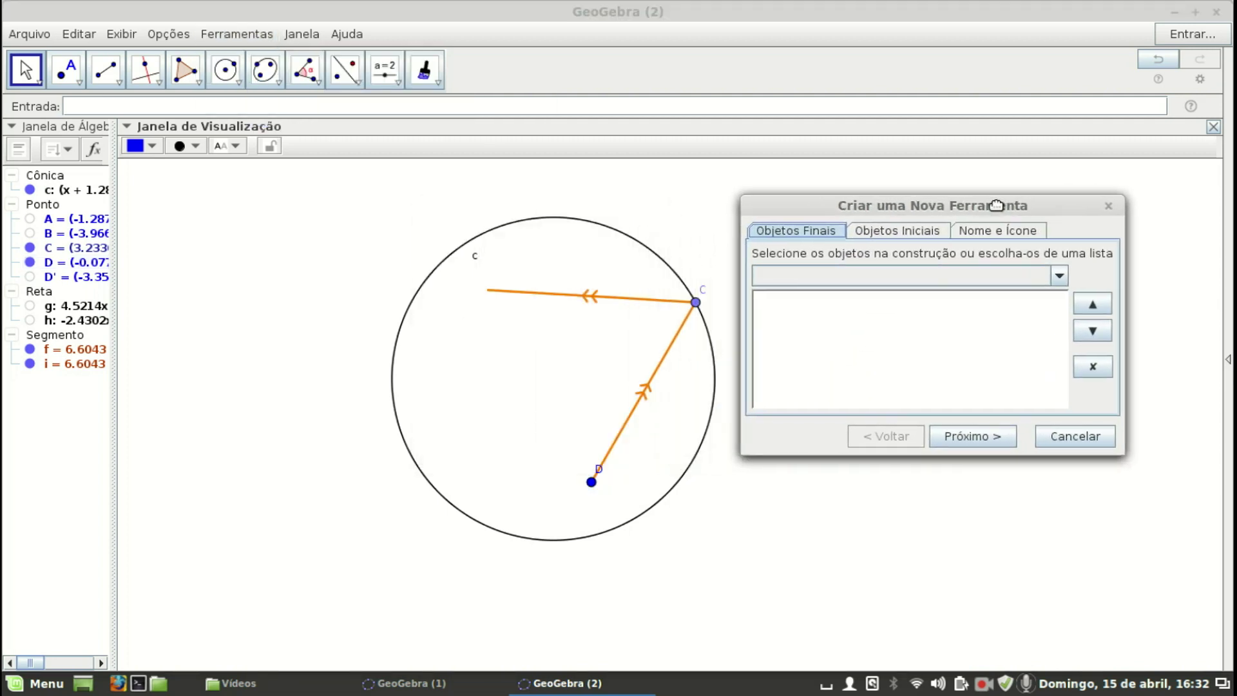
pyautogui.click(1060, 276)
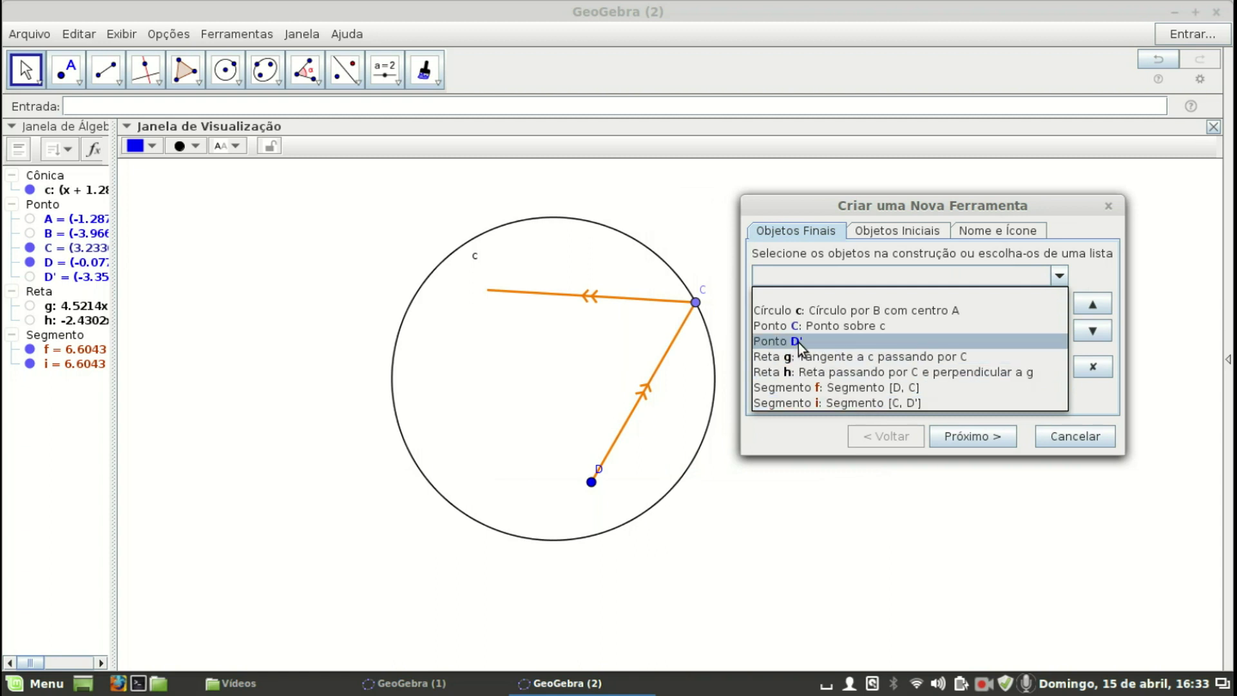
pyautogui.click(794, 388)
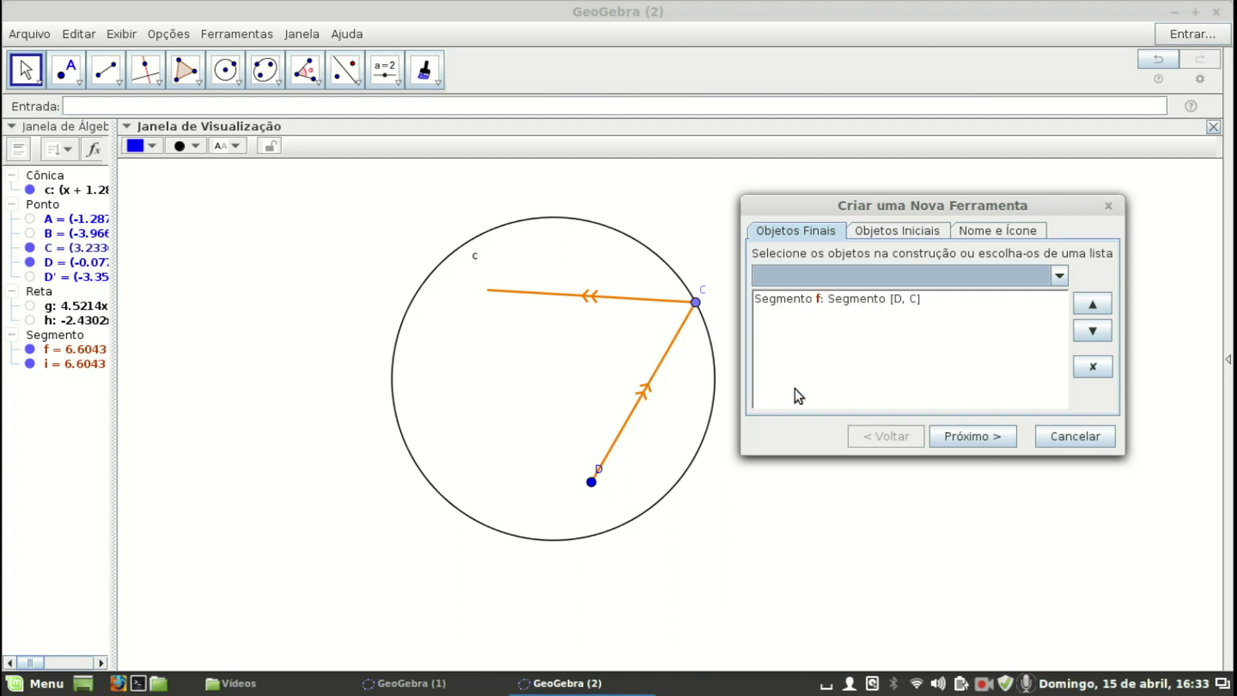
pyautogui.click(1058, 277)
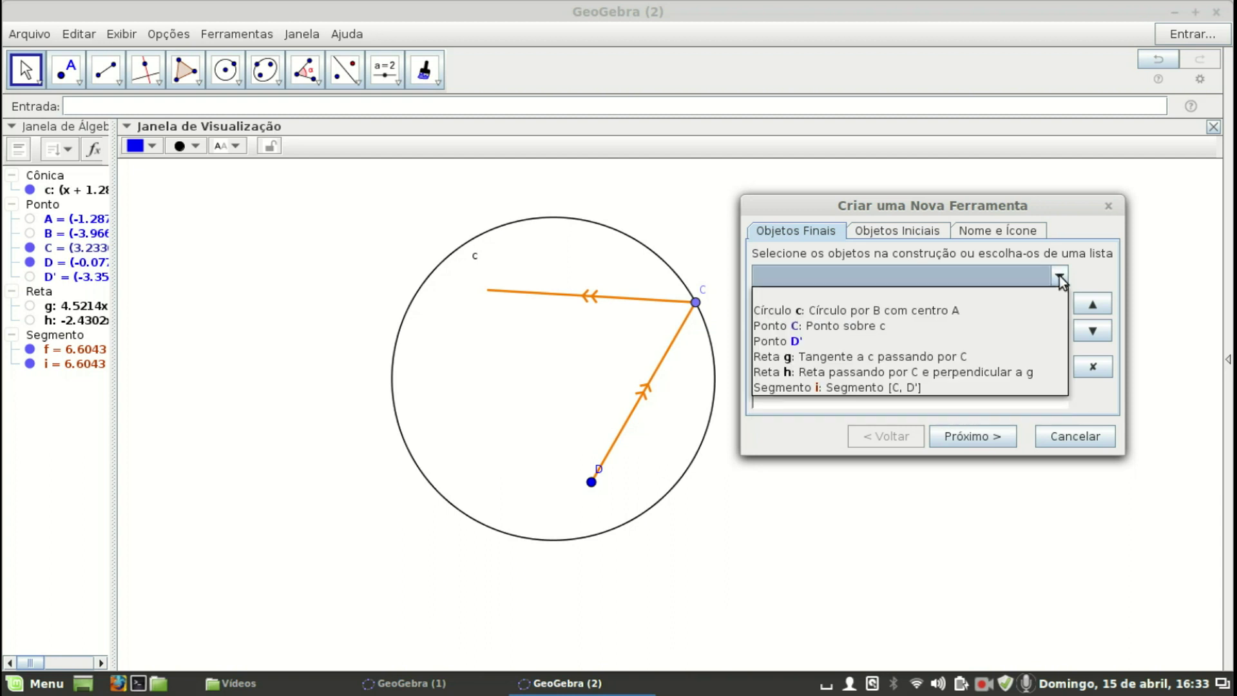
pyautogui.click(863, 387)
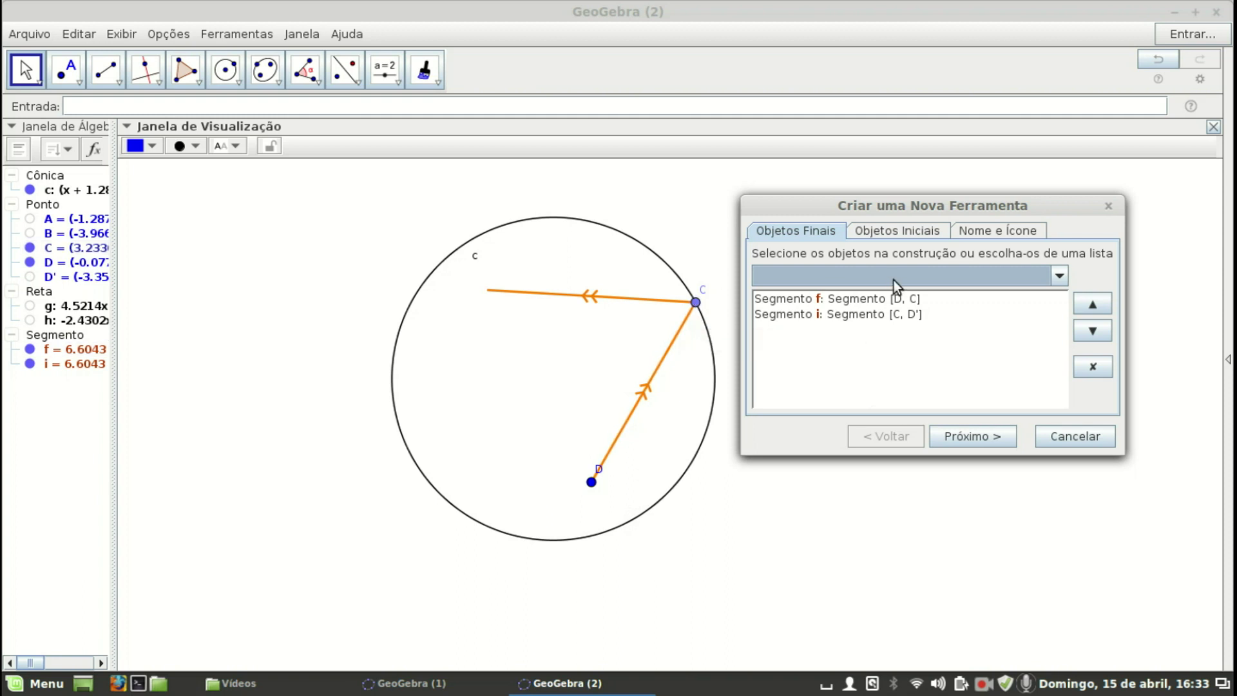
# Review the new tool's initial objects against its final objects
pyautogui.click(885, 227)
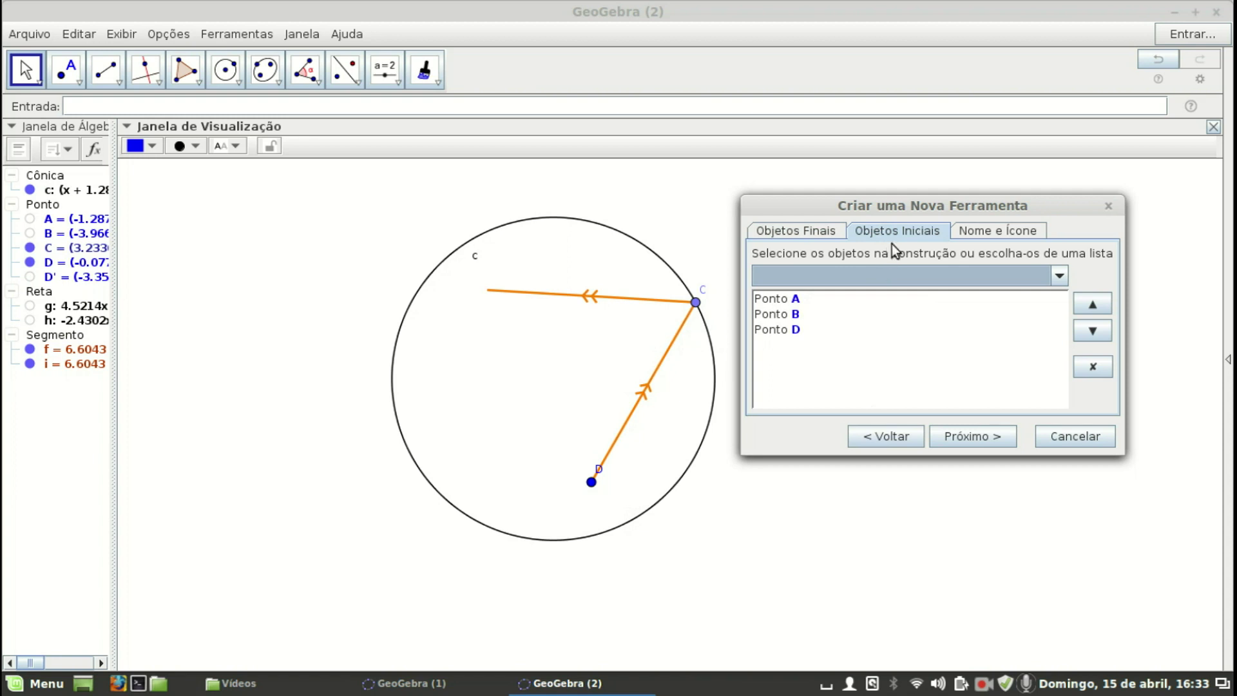
pyautogui.click(813, 234)
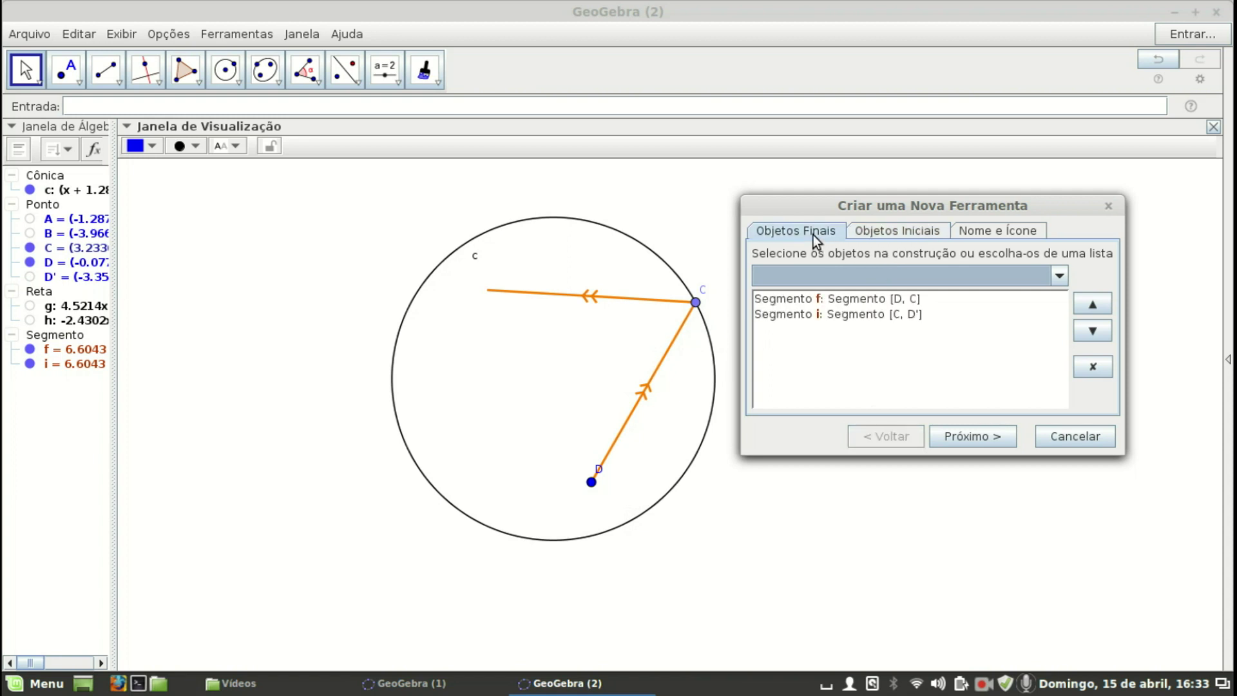
pyautogui.click(895, 233)
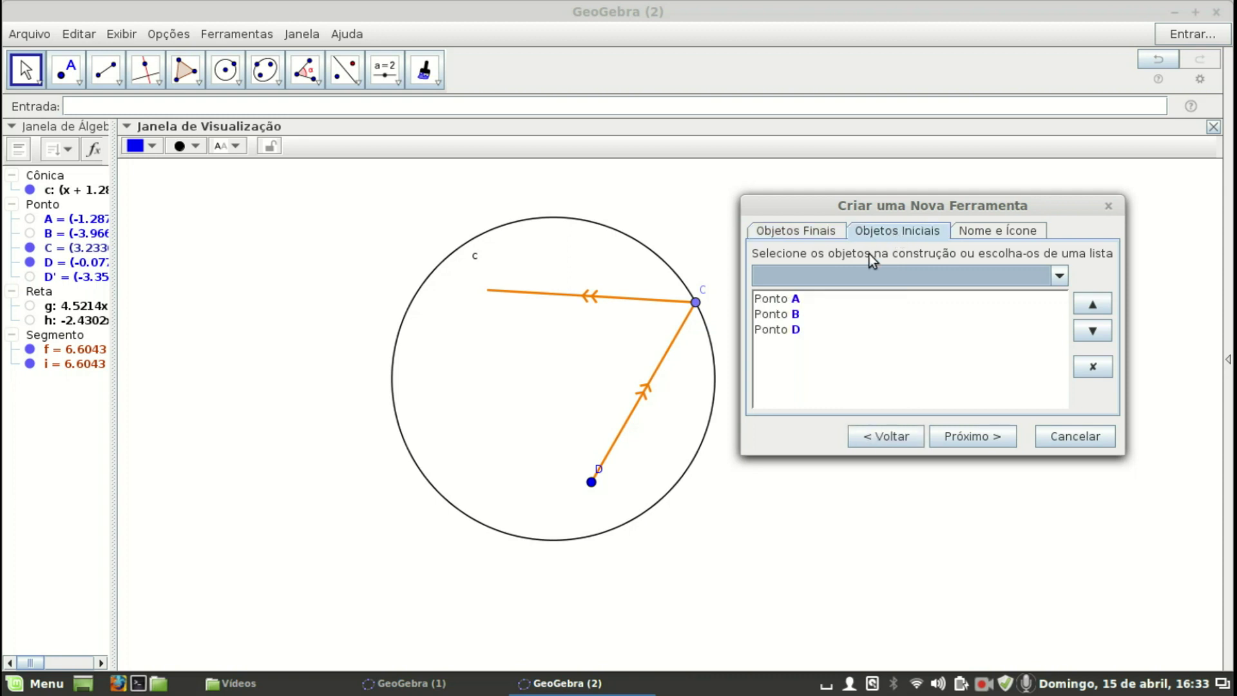
pyautogui.click(784, 315)
pyautogui.click(780, 326)
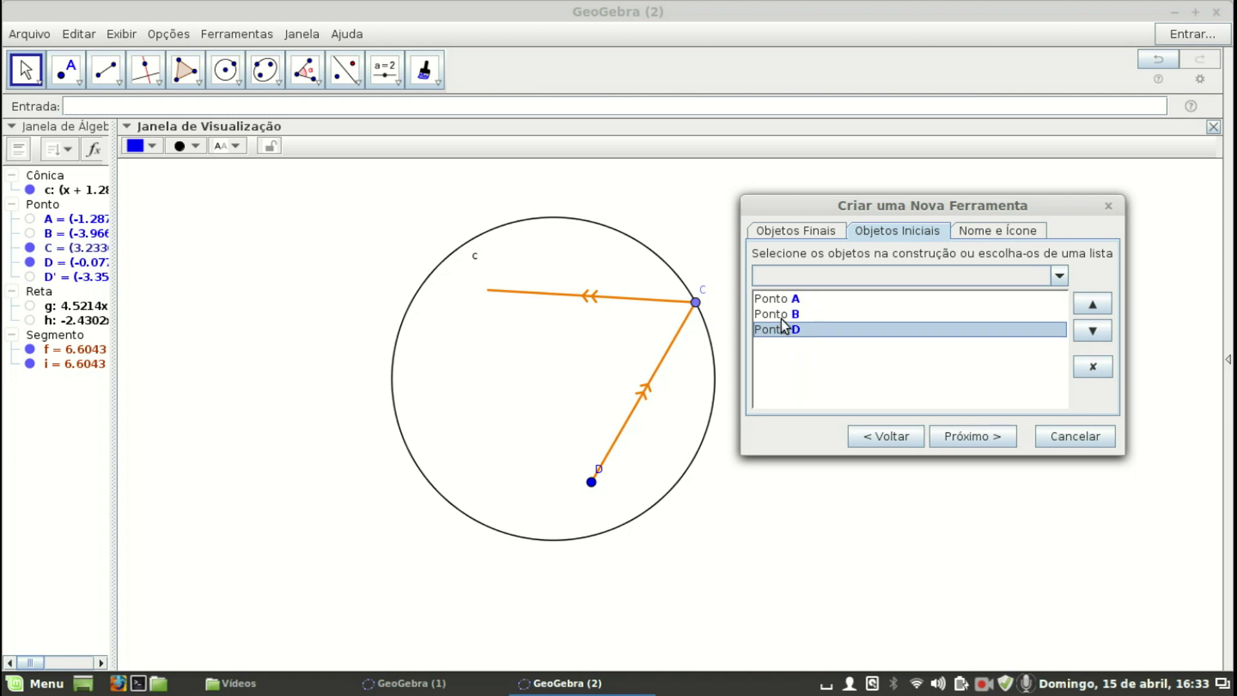
pyautogui.click(809, 230)
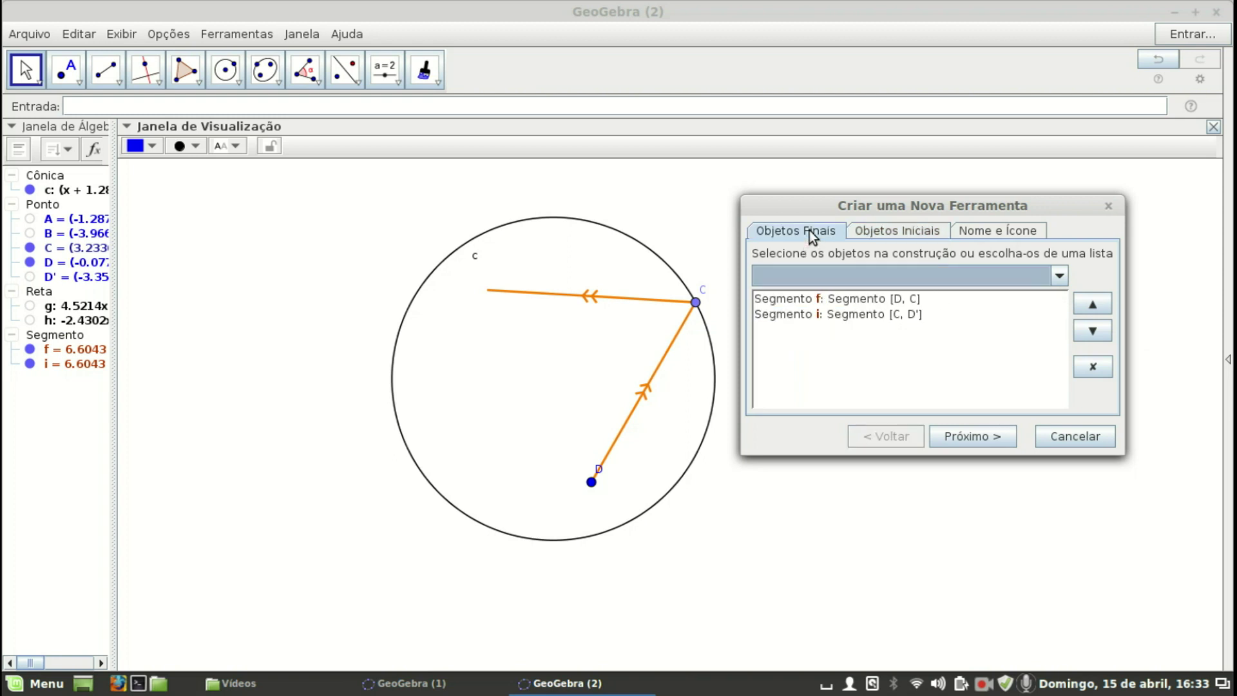
pyautogui.click(847, 319)
pyautogui.click(847, 301)
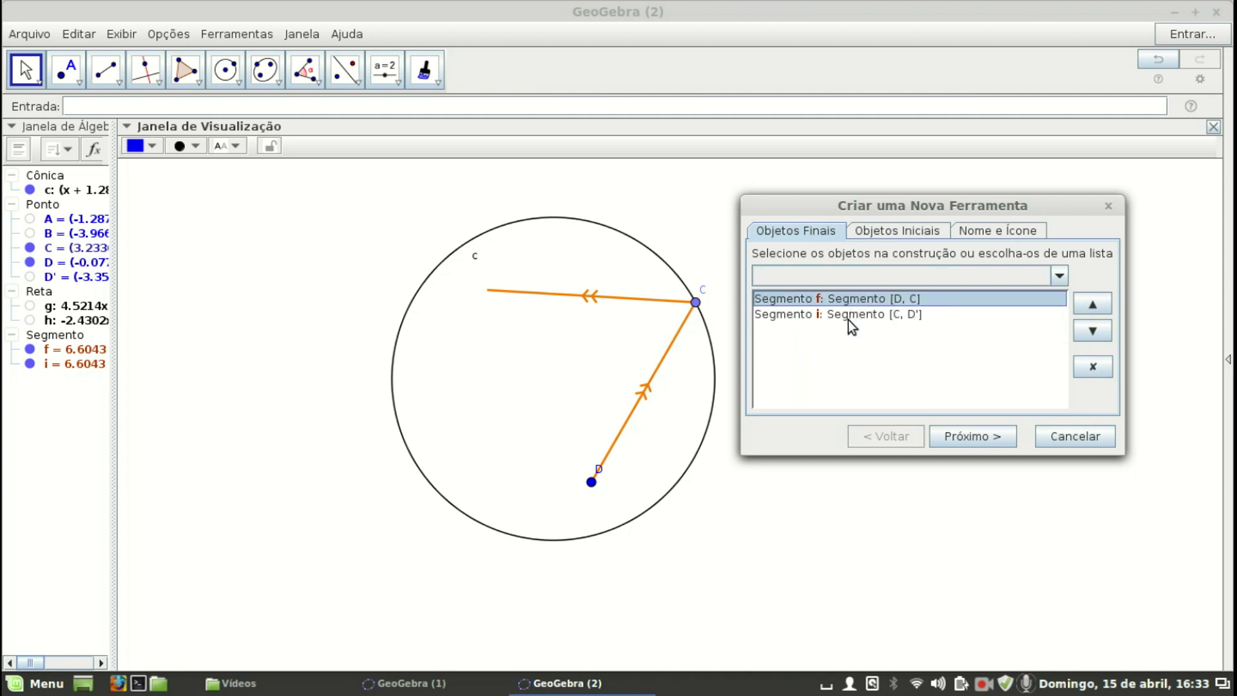
pyautogui.click(848, 320)
pyautogui.click(902, 232)
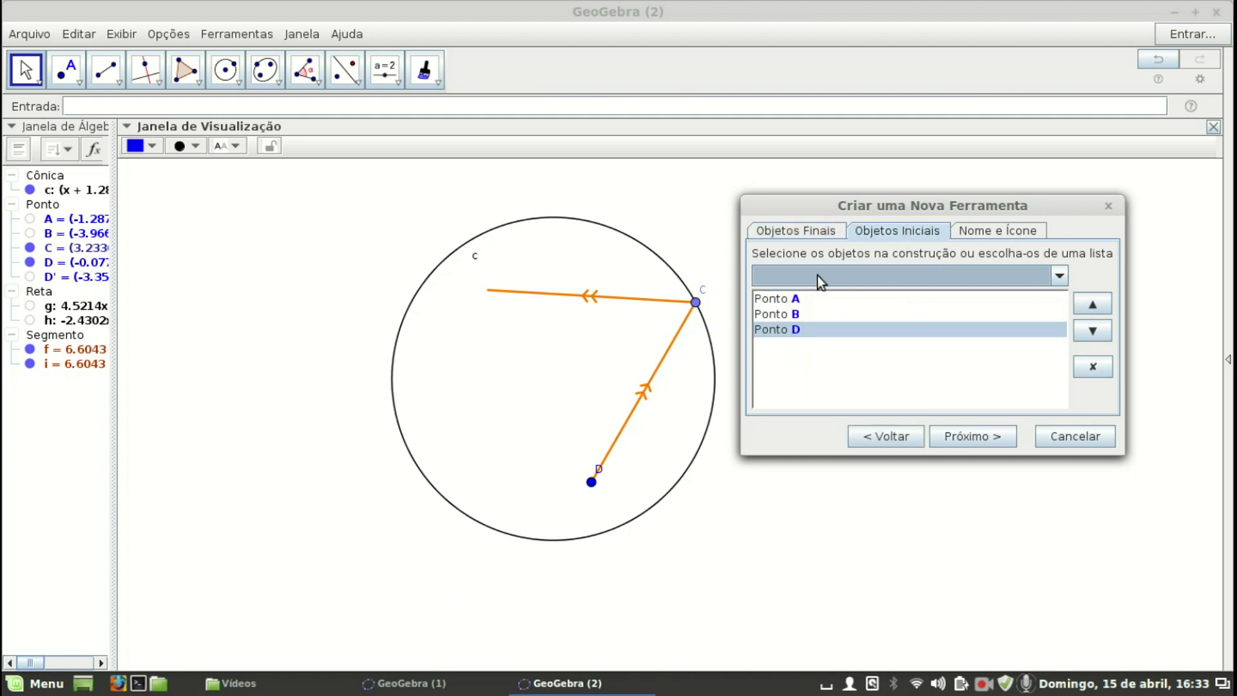
pyautogui.click(803, 232)
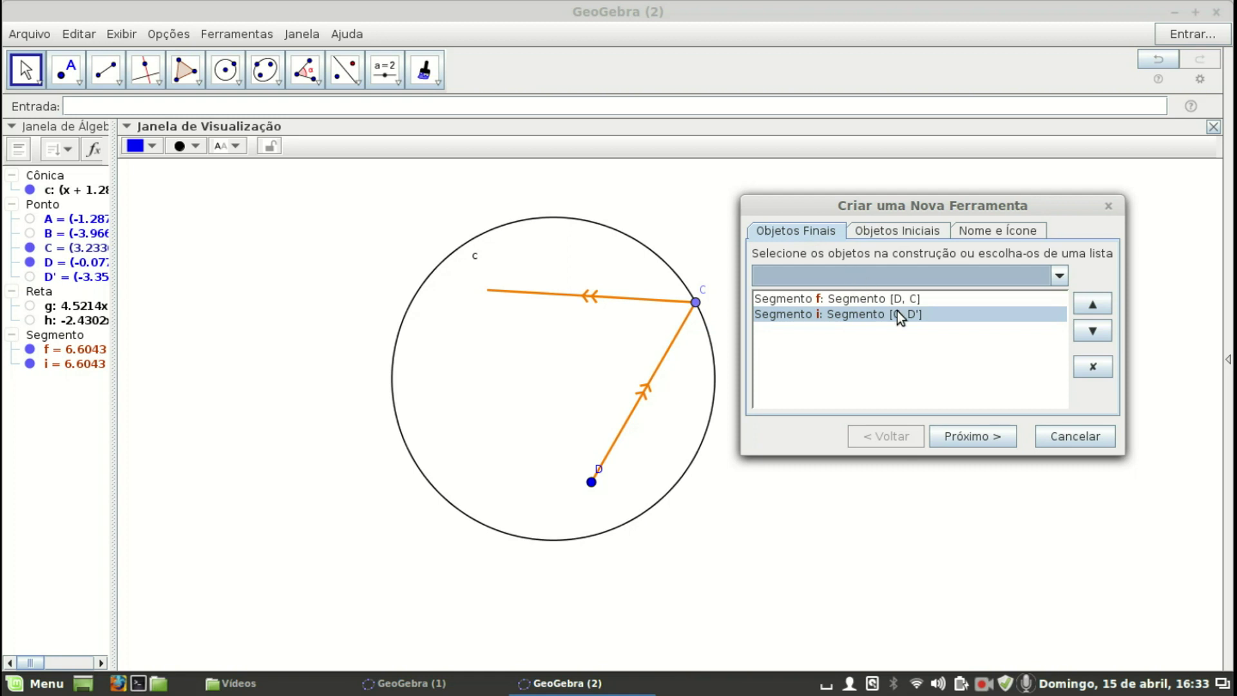
# Add point C to both the final objects and the initial objects of the new tool
pyautogui.click(1059, 277)
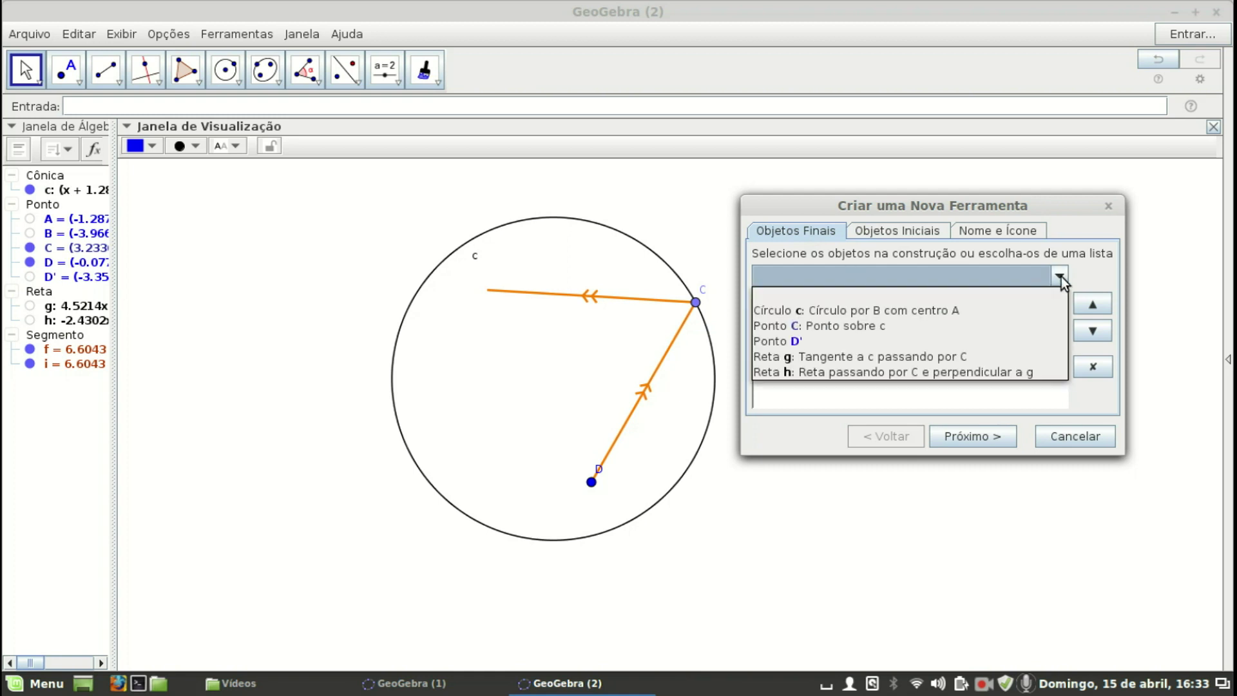
pyautogui.click(865, 325)
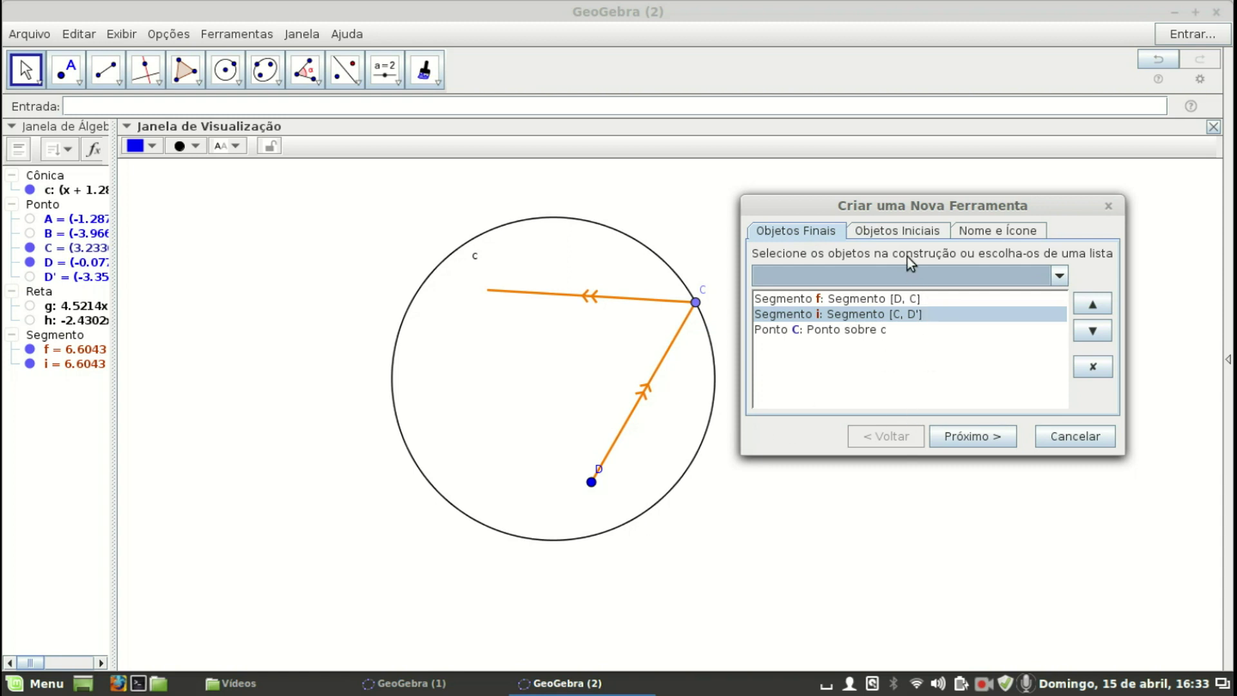
pyautogui.click(911, 233)
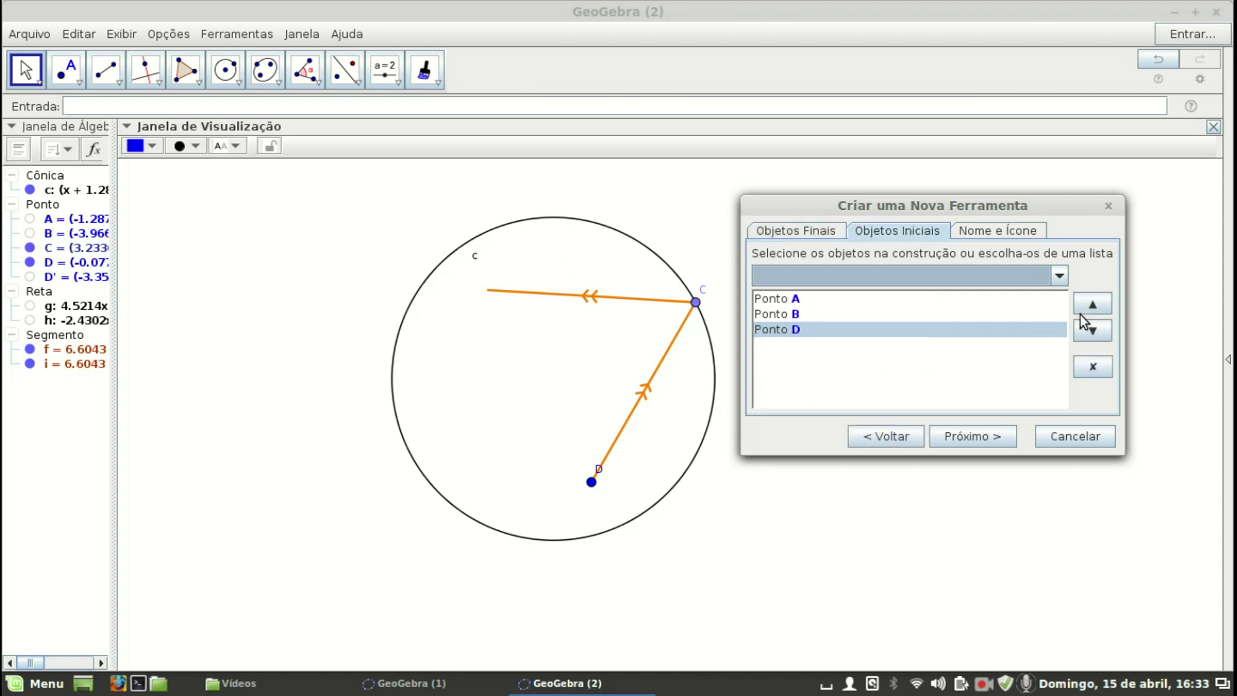
pyautogui.click(1060, 276)
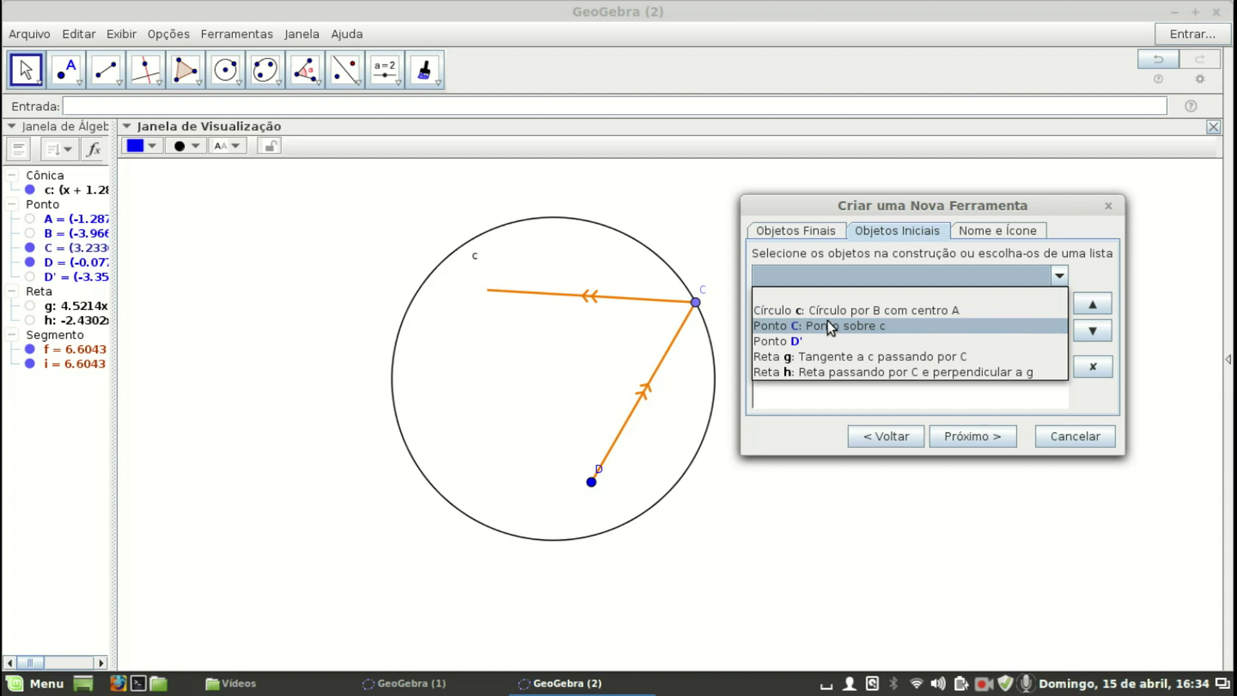
pyautogui.click(810, 326)
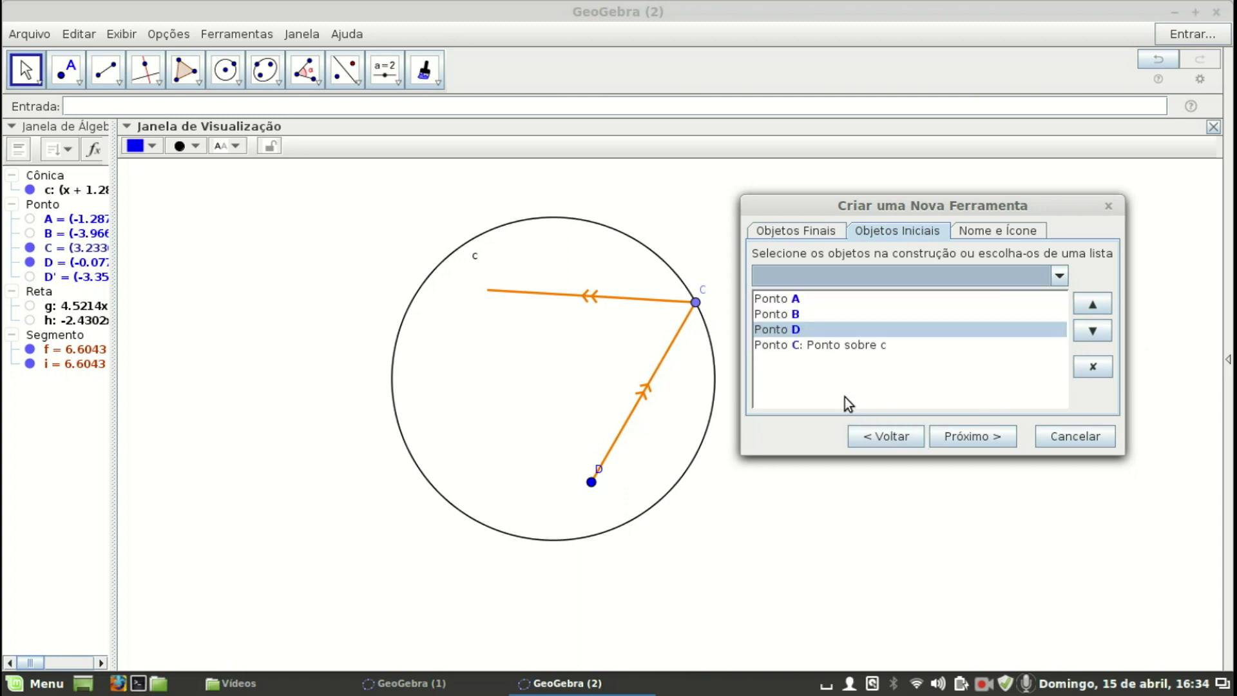
# Replace points A and B with circle c in the new tool's initial objects
pyautogui.click(791, 303)
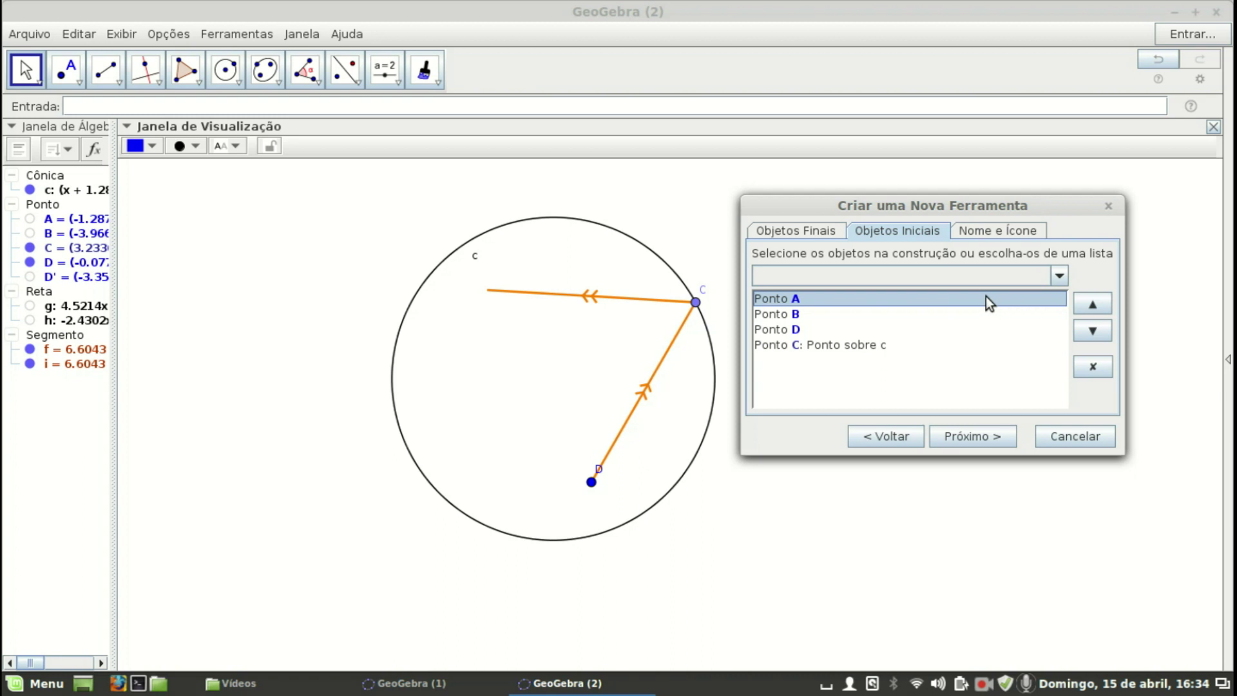
pyautogui.click(1089, 365)
pyautogui.click(791, 296)
pyautogui.click(1092, 366)
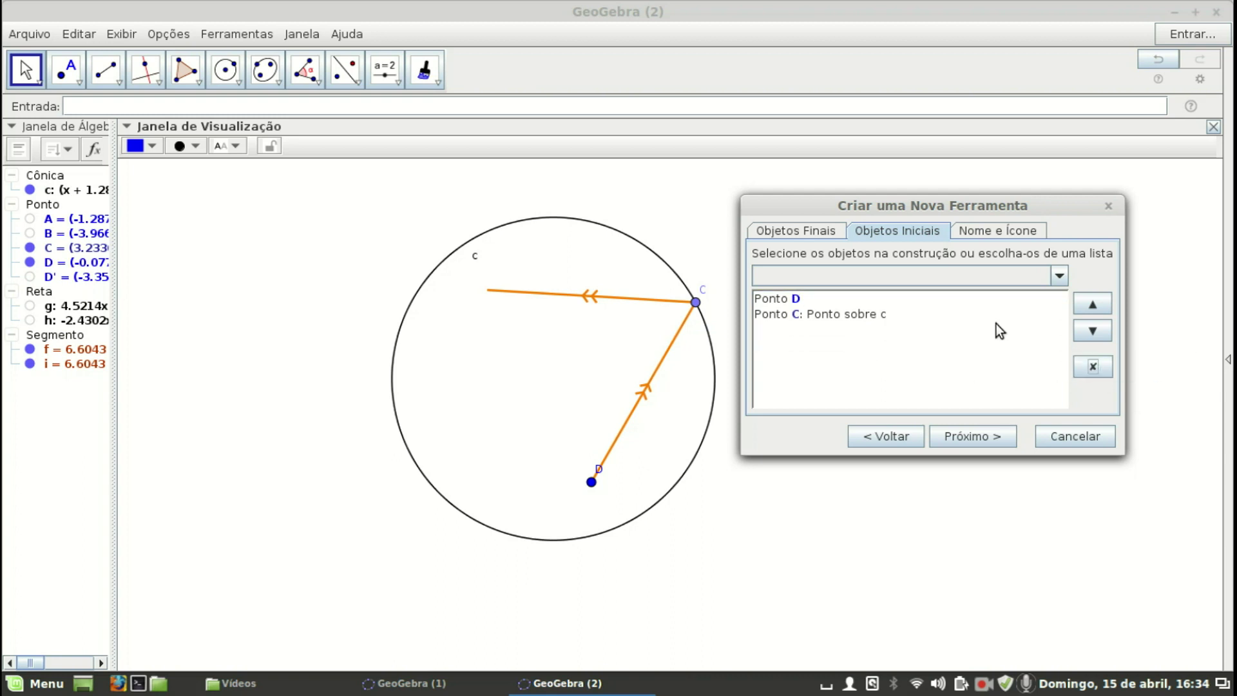
pyautogui.click(842, 279)
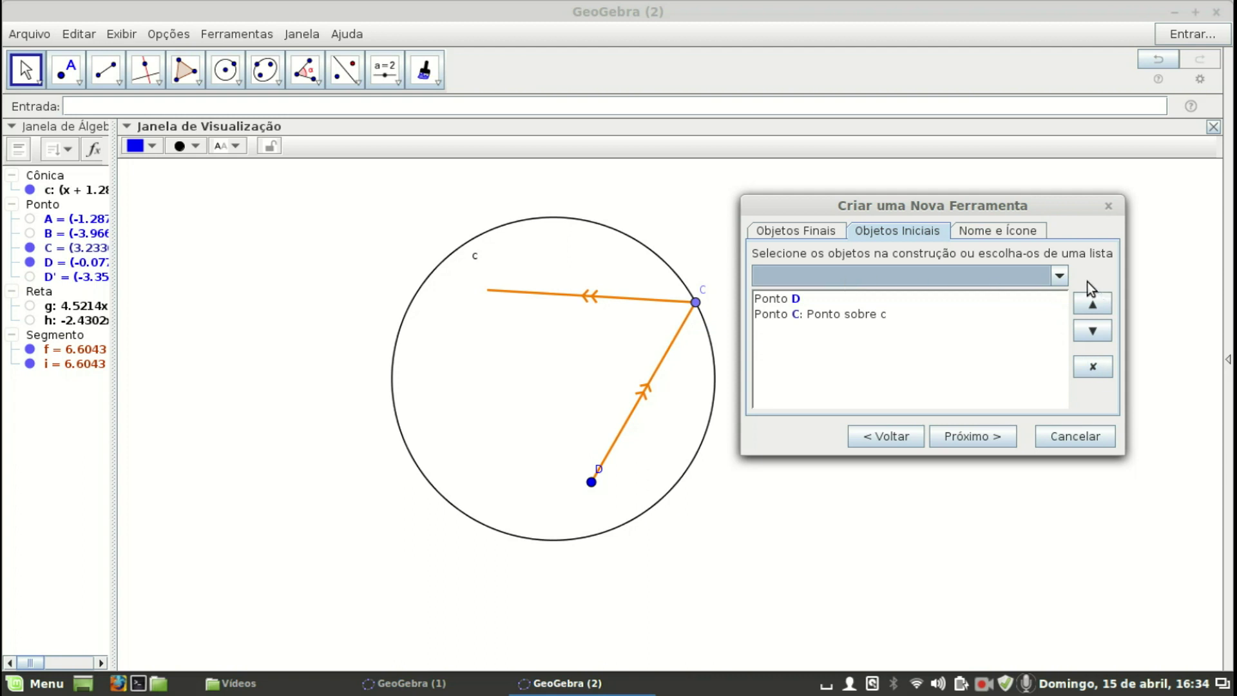
pyautogui.click(1065, 280)
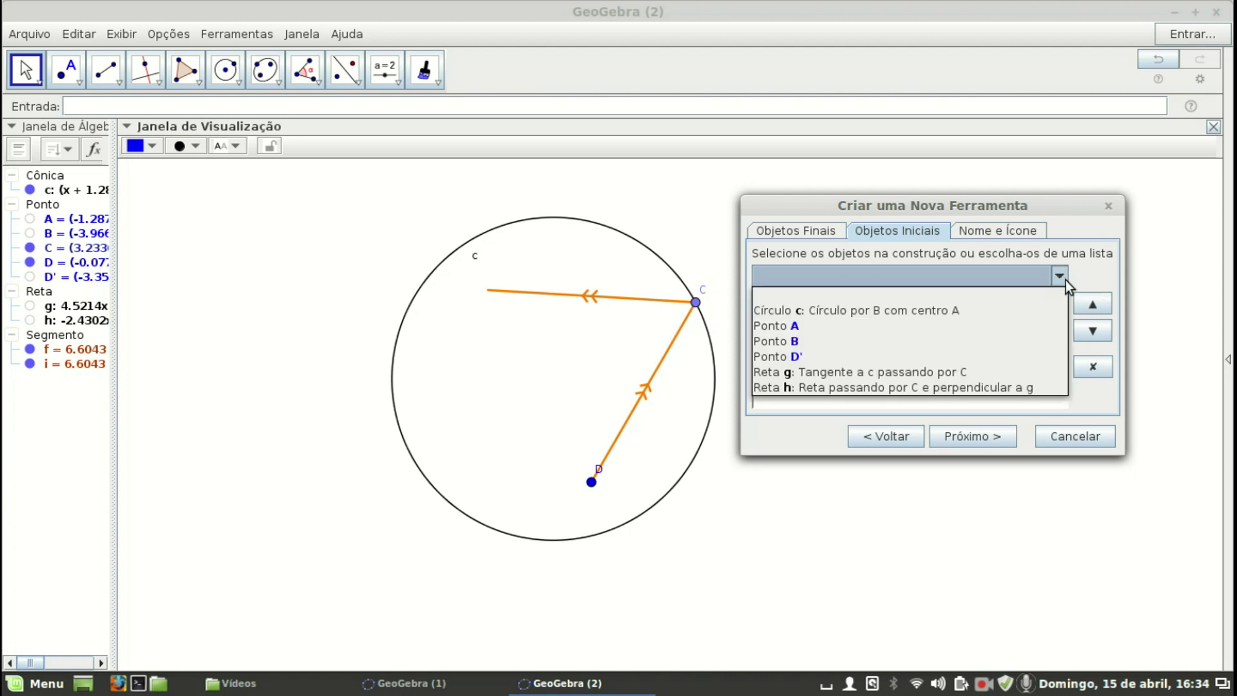
pyautogui.click(901, 311)
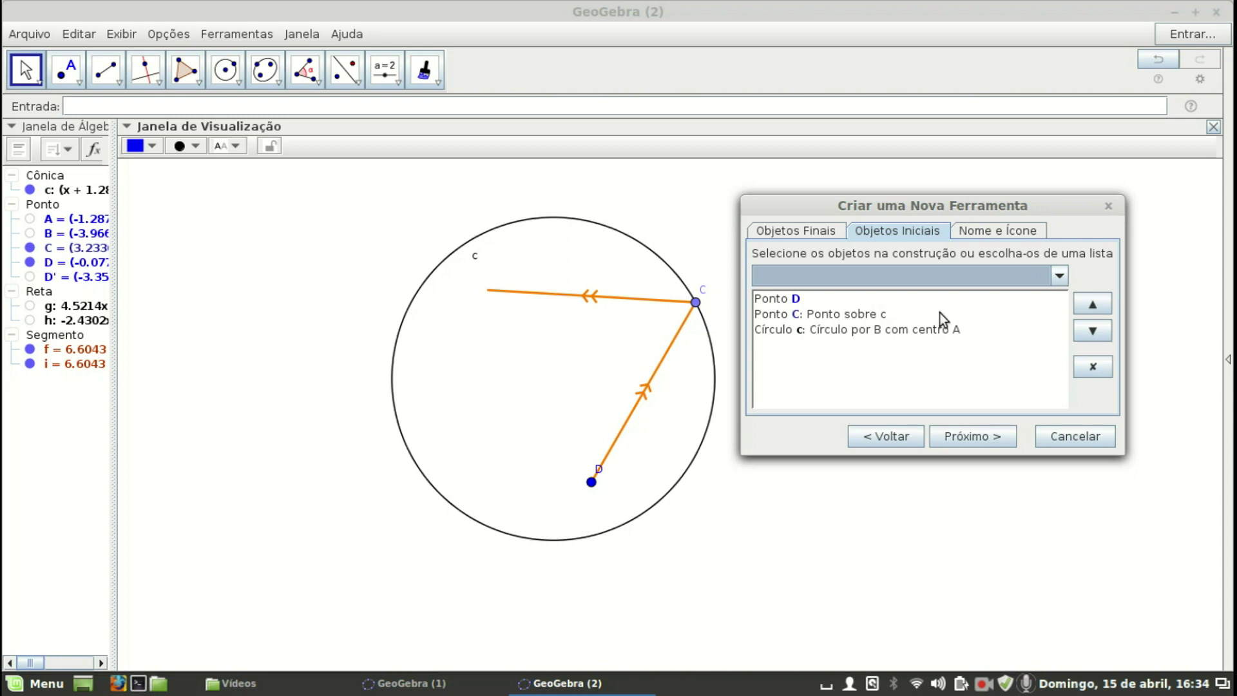
# Name the new tool raio, enter the help text "Clique em um ponto, escolha um ponto sobre a curva e clique na curva" and finish it
pyautogui.click(985, 232)
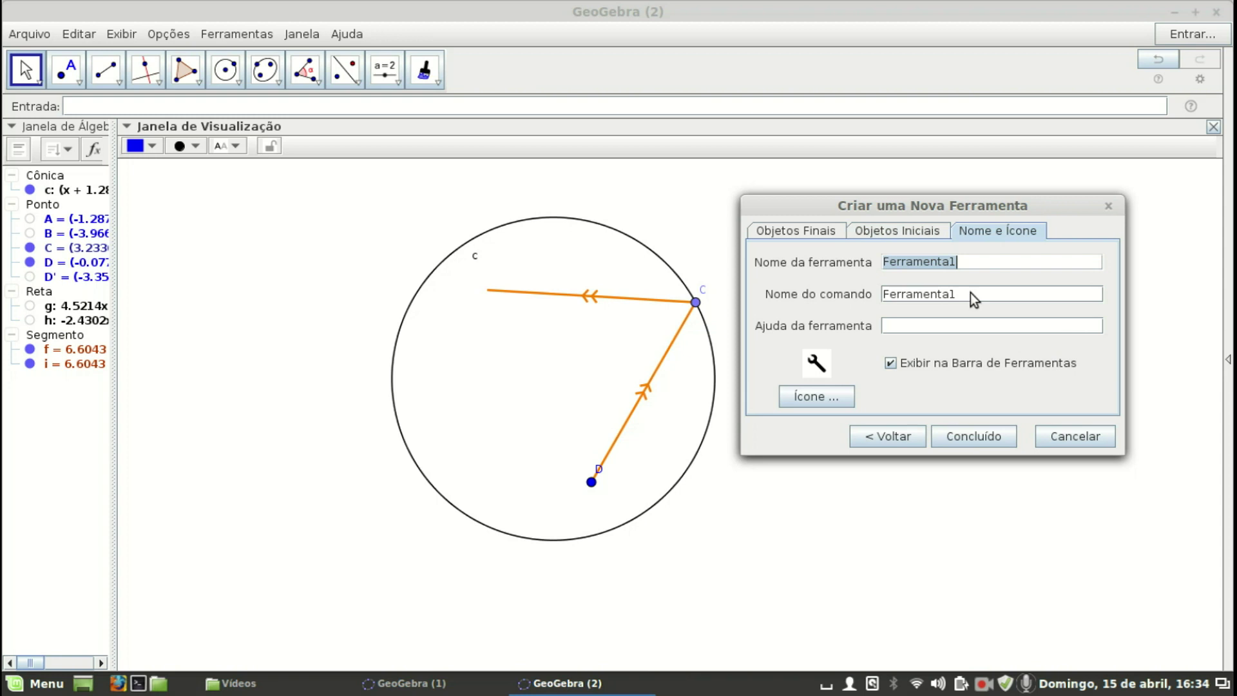
pyautogui.write('raio')
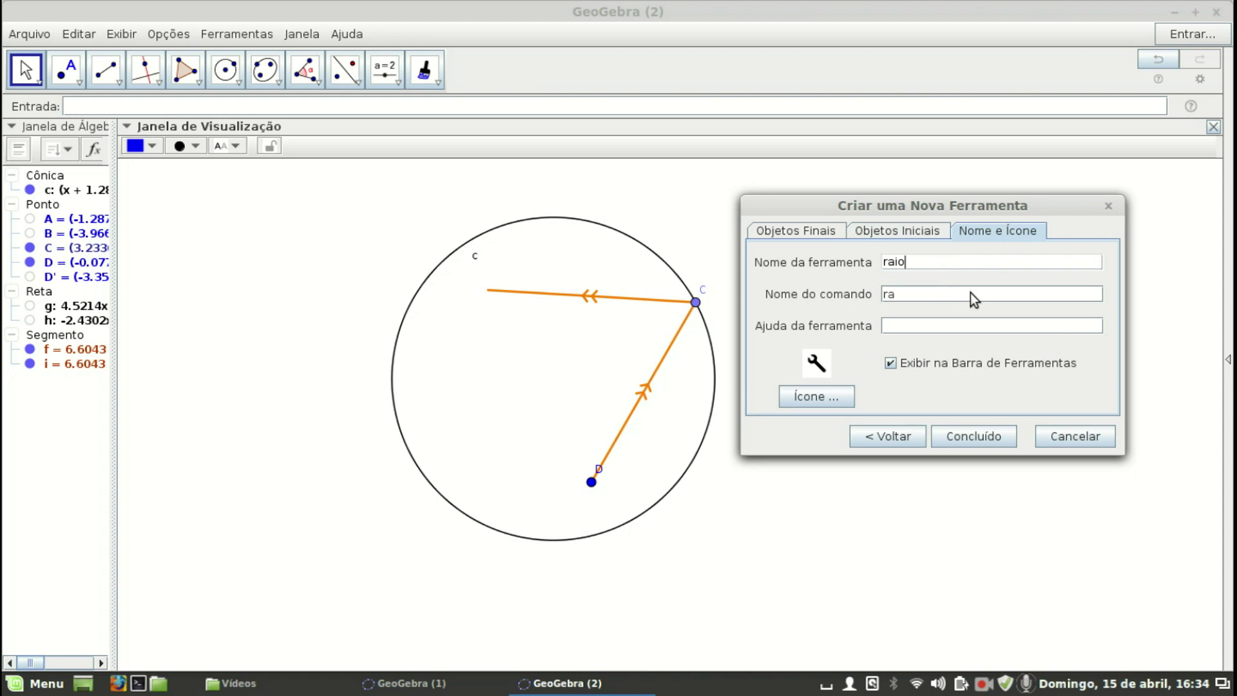
pyautogui.click(938, 329)
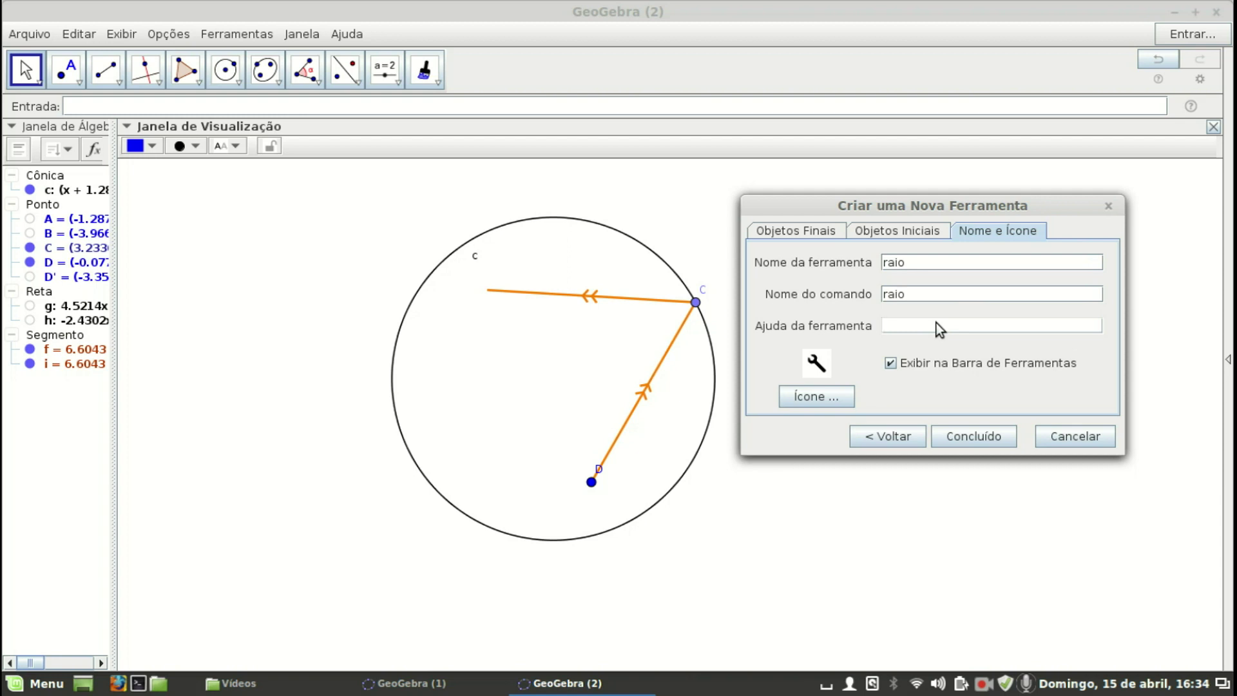
pyautogui.write('Clique em um ponto, escolha um po')
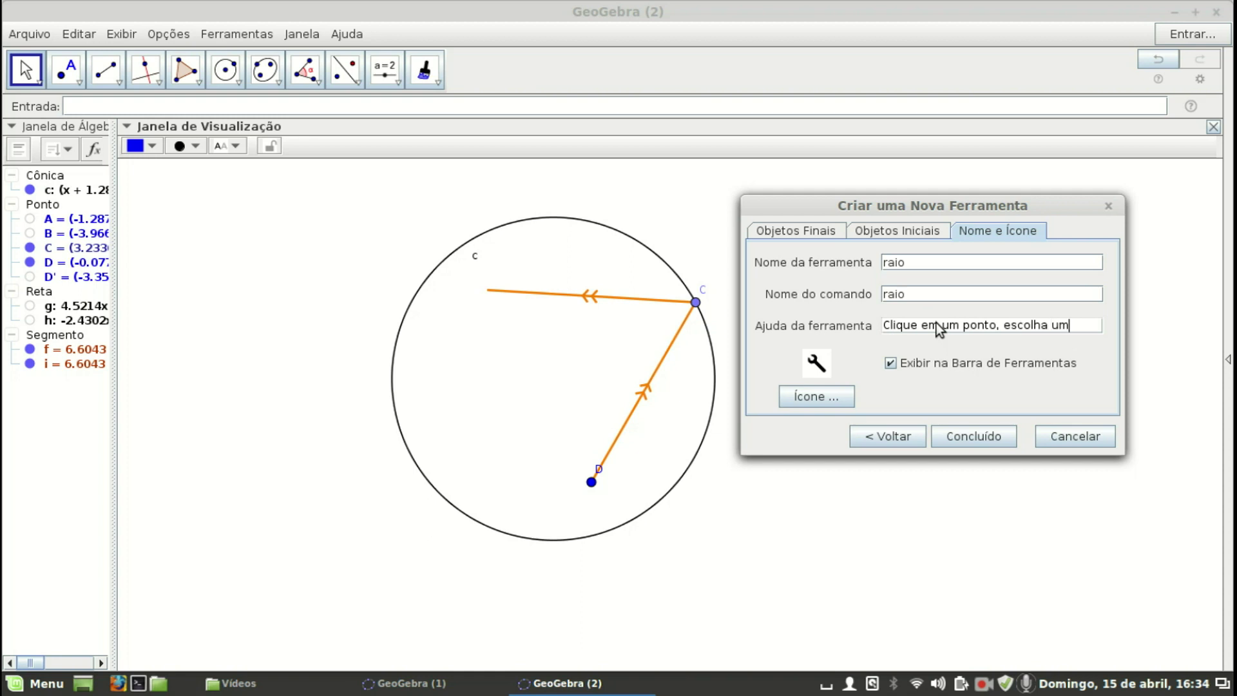
pyautogui.write('nto ')
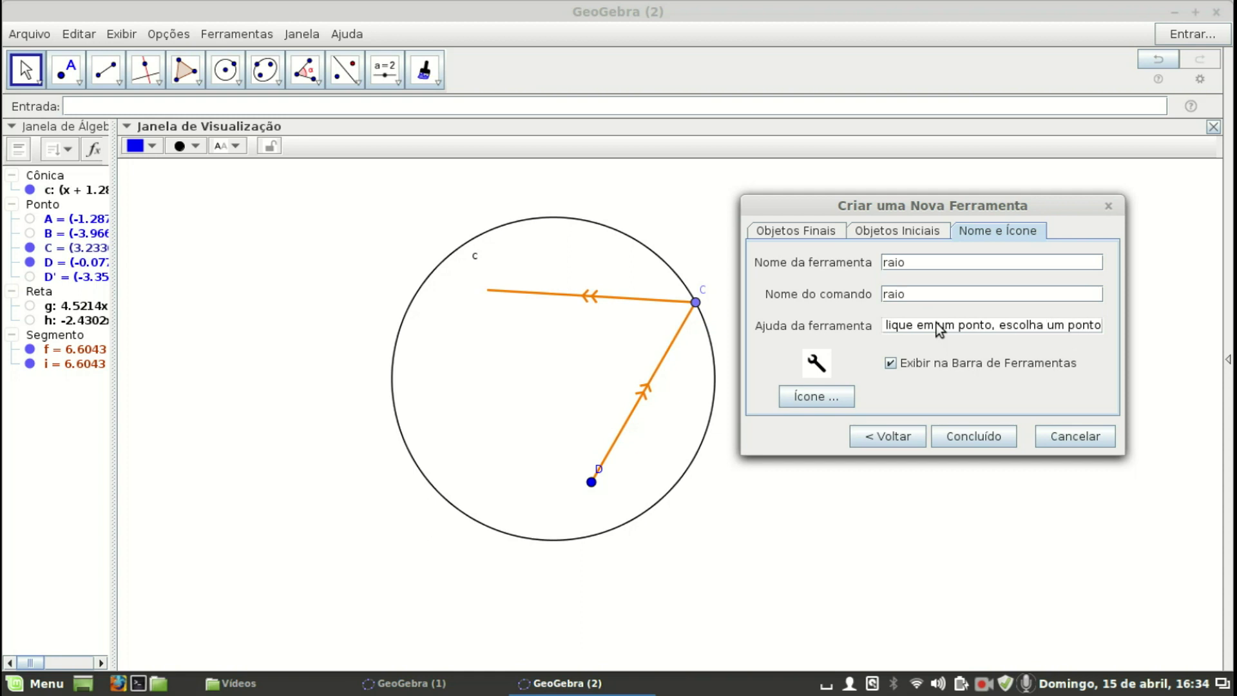
pyautogui.write('sob')
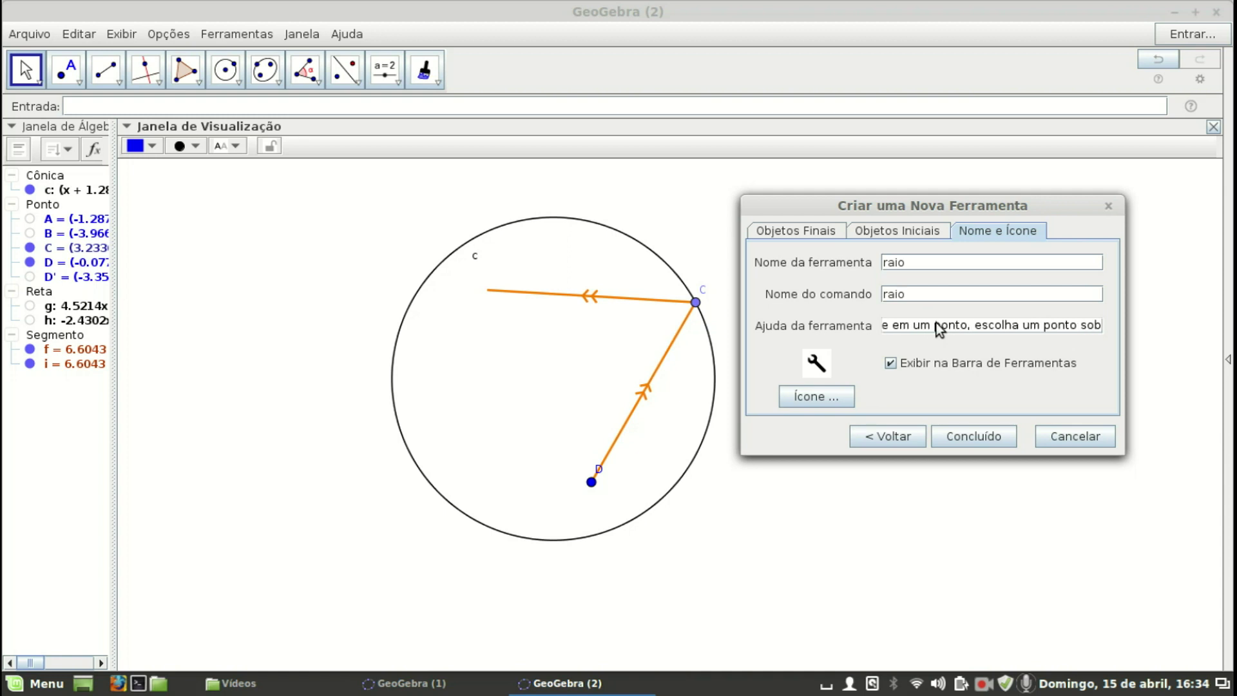
pyautogui.write('re a ')
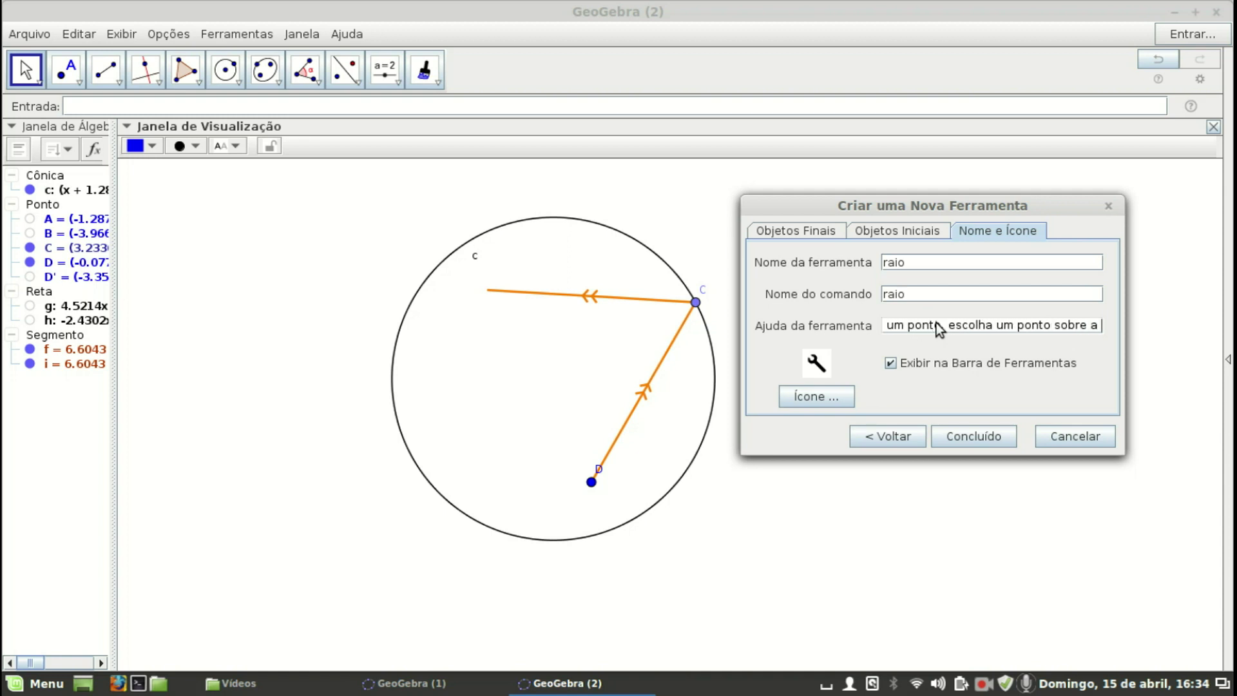
pyautogui.write('curva e ')
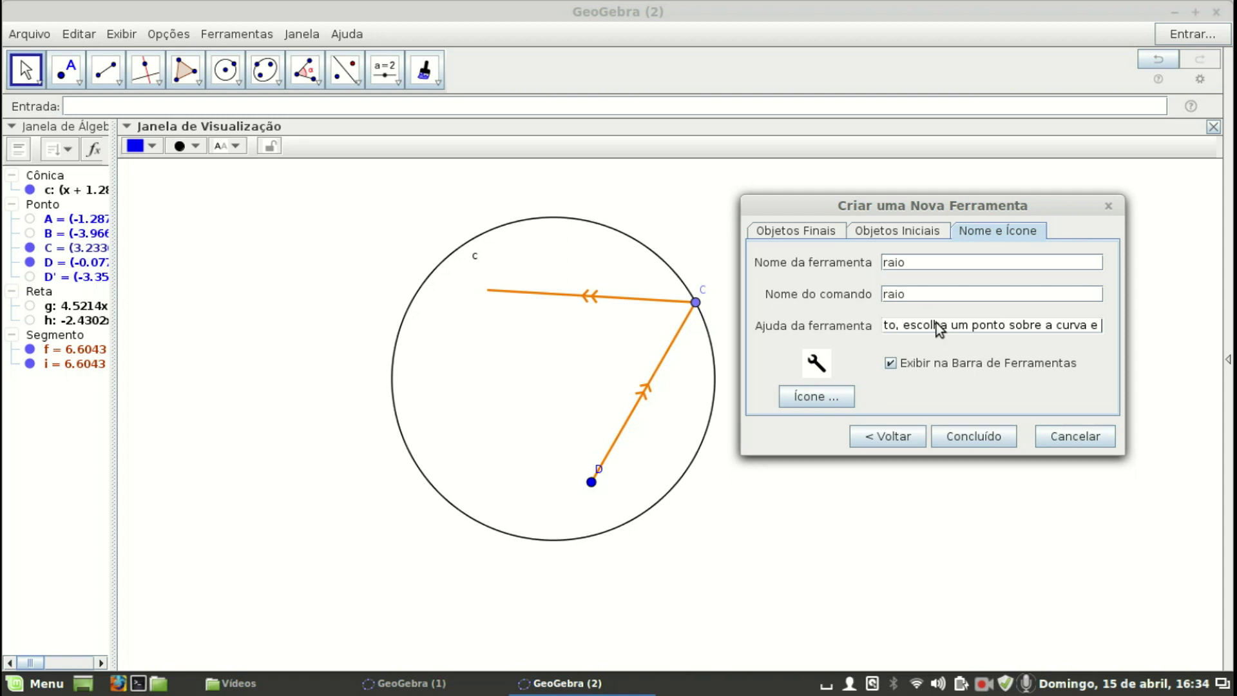
pyautogui.write('clique')
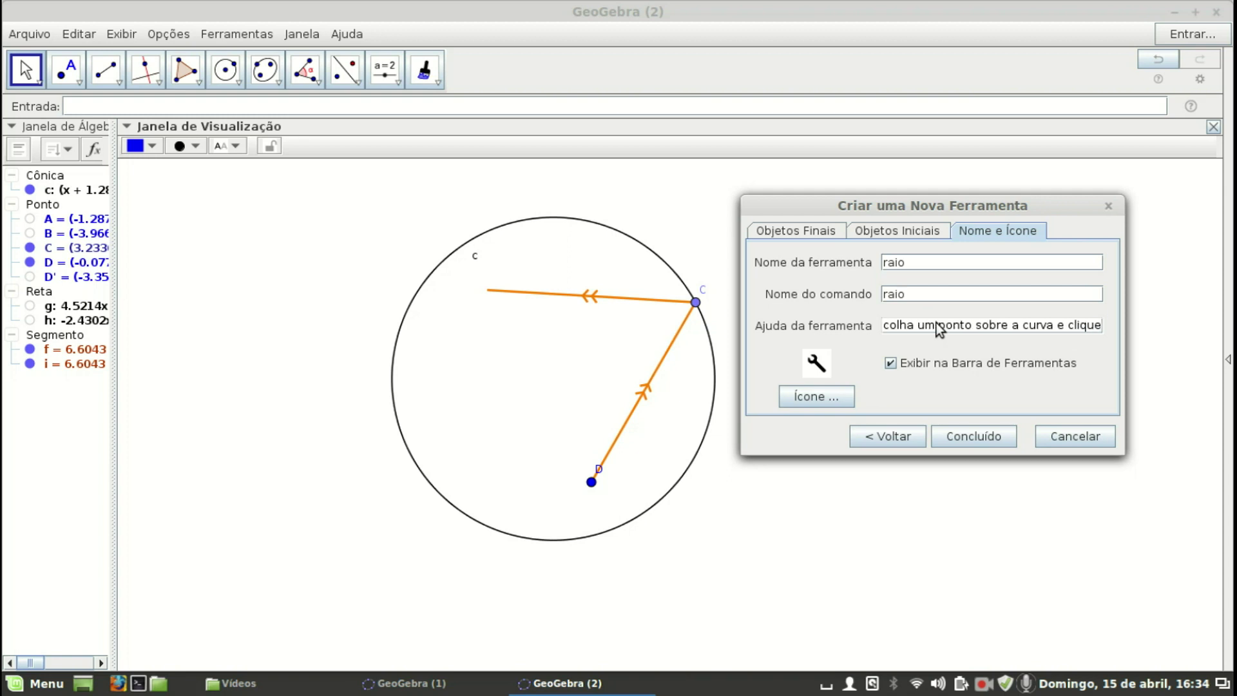
pyautogui.write(' na curva')
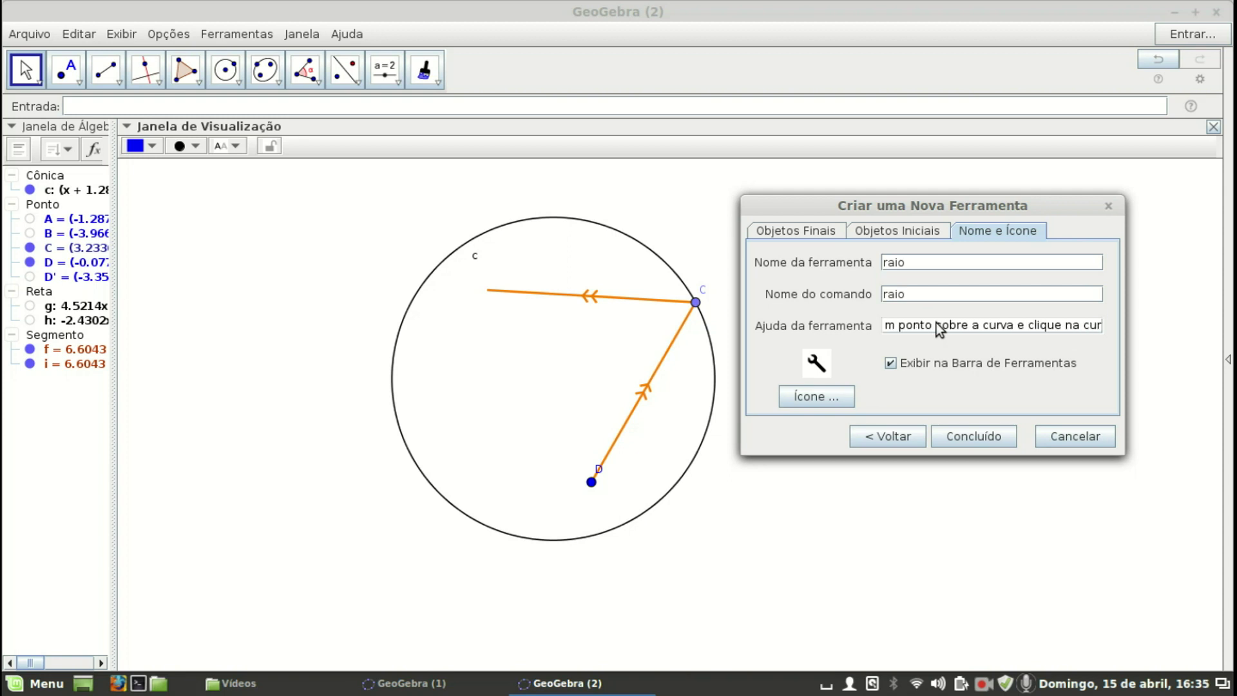
pyautogui.click(976, 441)
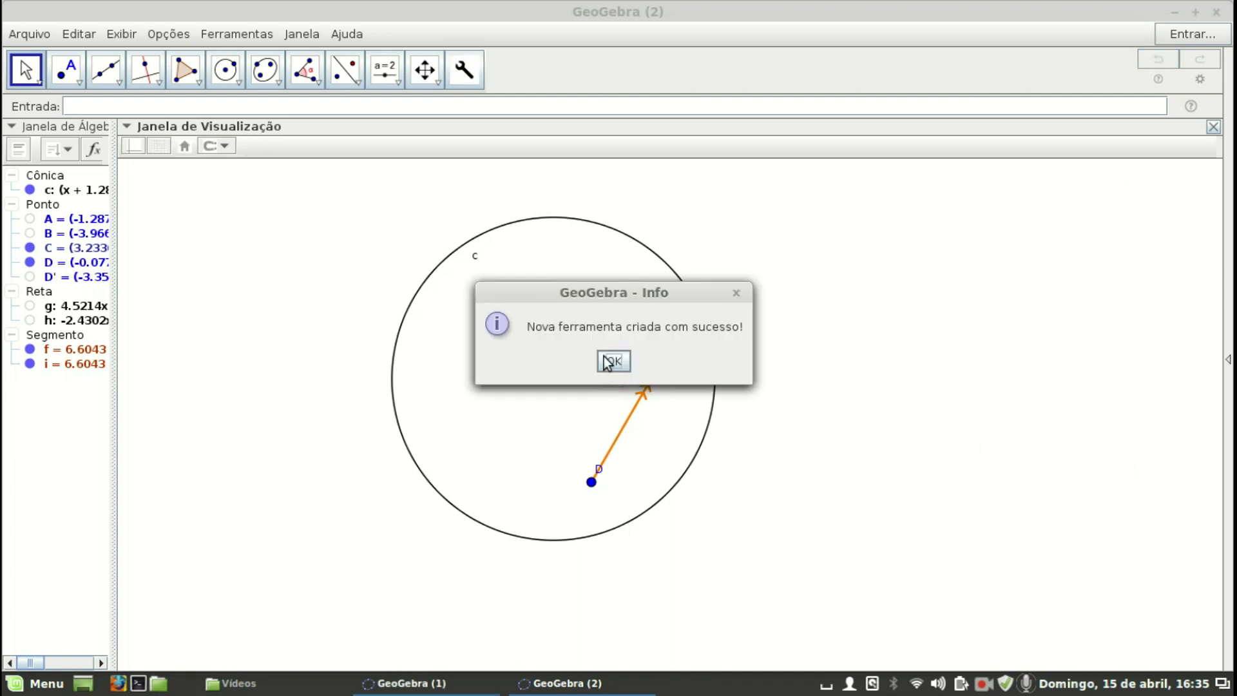
pyautogui.click(606, 360)
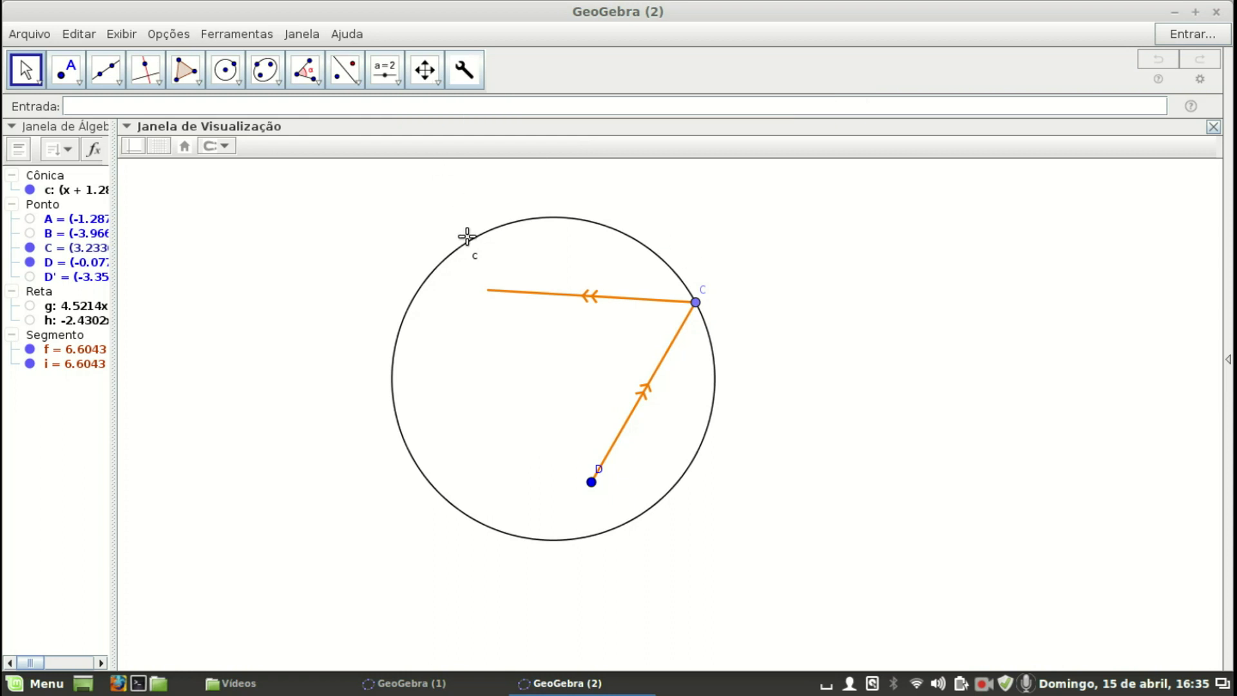
# Delete circle c with its dependent objects and the remaining point D from the construction
pyautogui.click(39, 81)
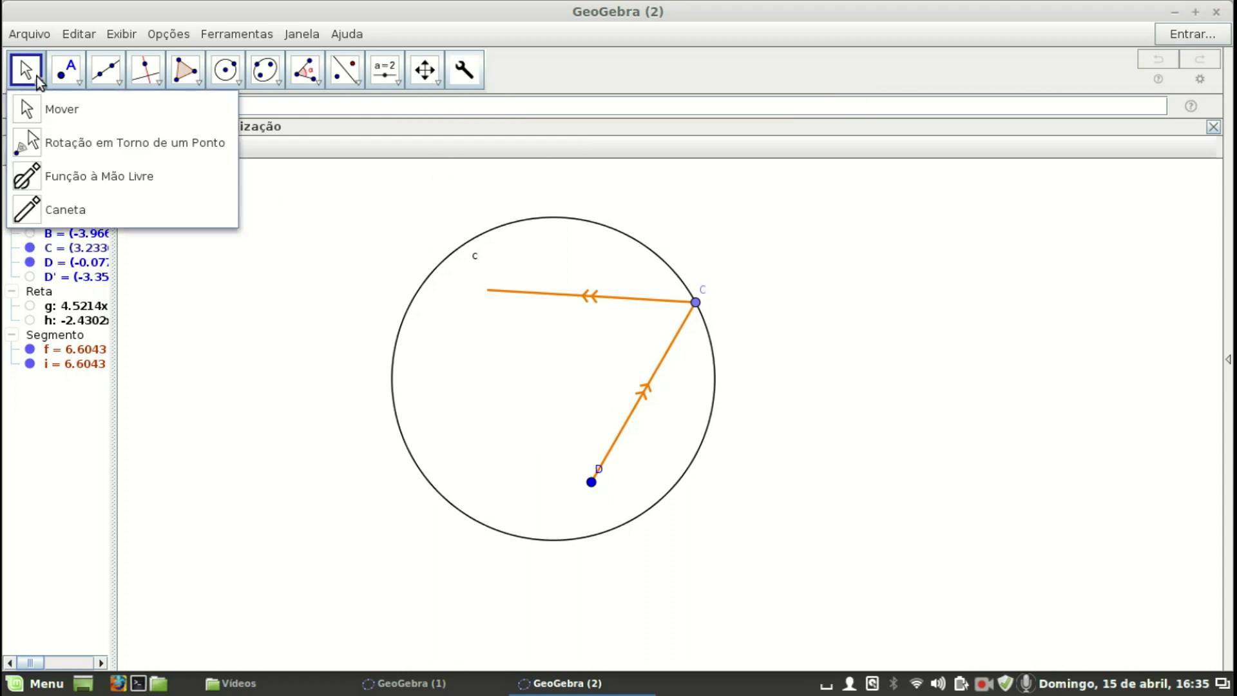
pyautogui.click(534, 222)
pyautogui.press('Delete')
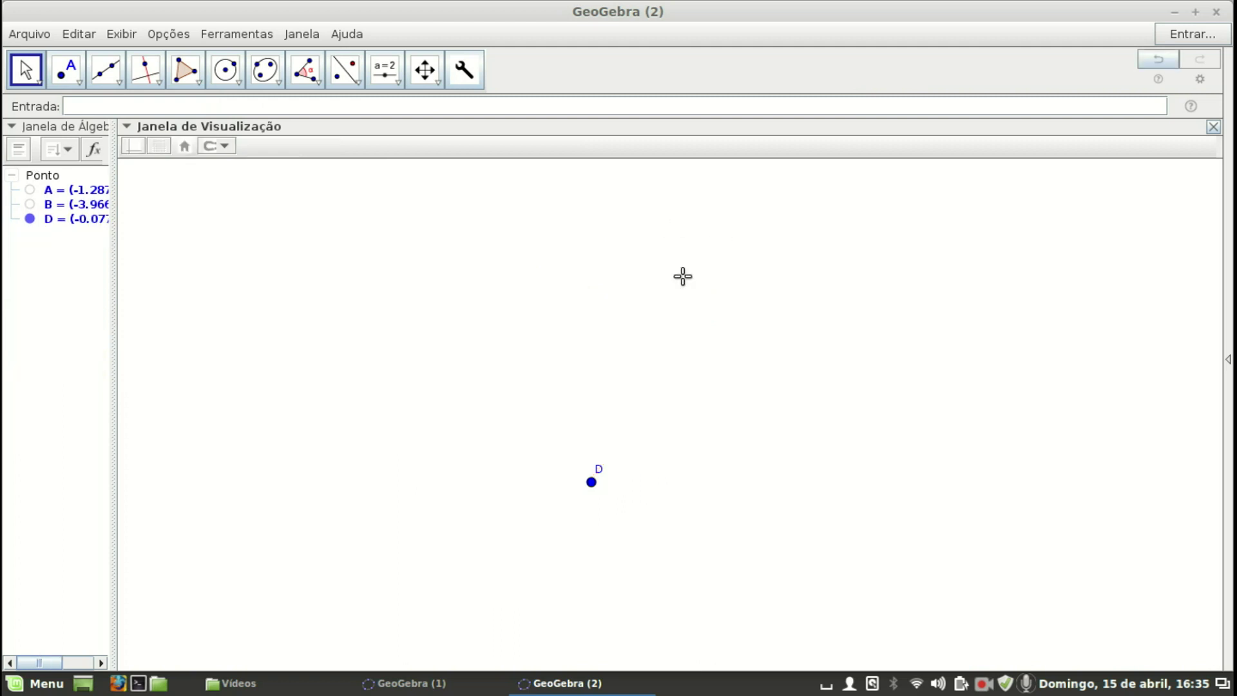
pyautogui.click(590, 481)
pyautogui.press('Delete')
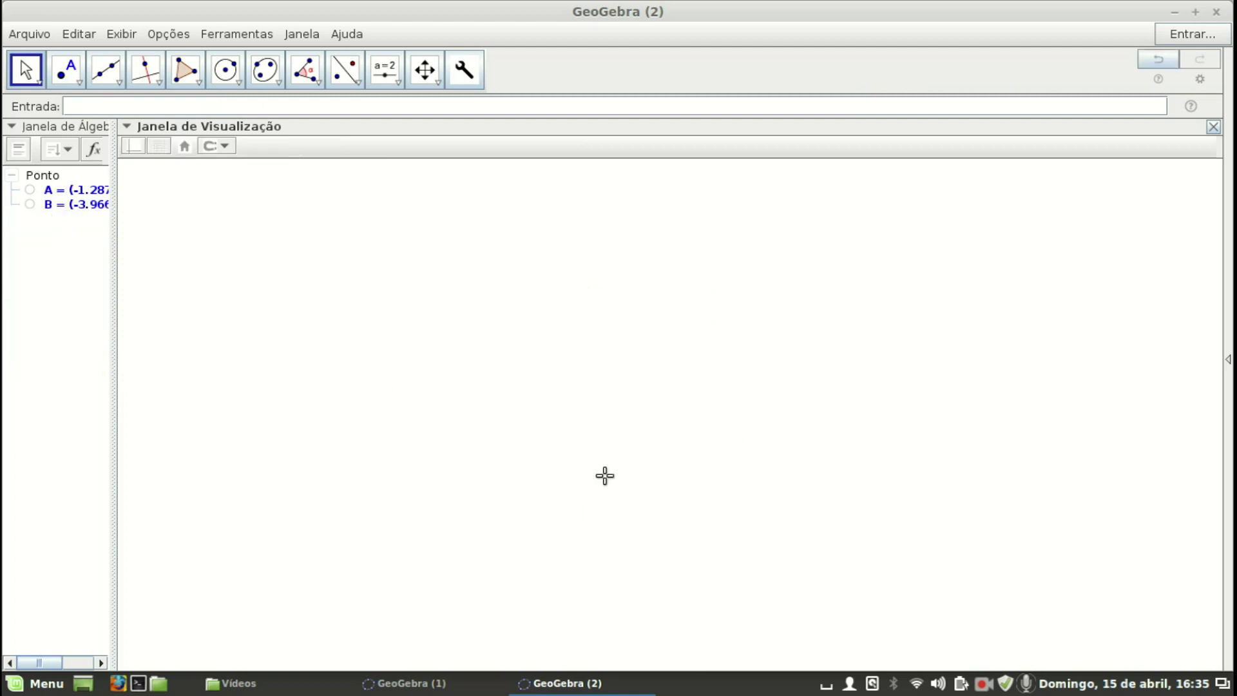
# Draw a new circle from centre C through point D, and hide both defining points
pyautogui.click(220, 76)
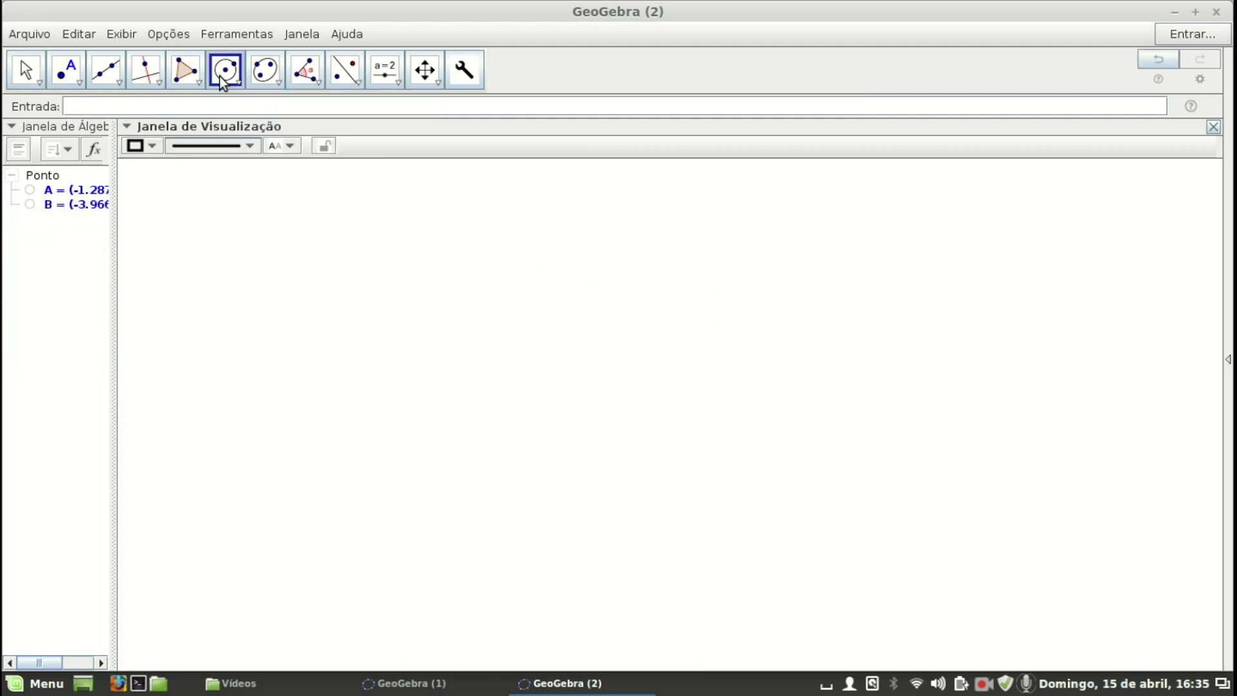
pyautogui.click(493, 374)
pyautogui.click(618, 509)
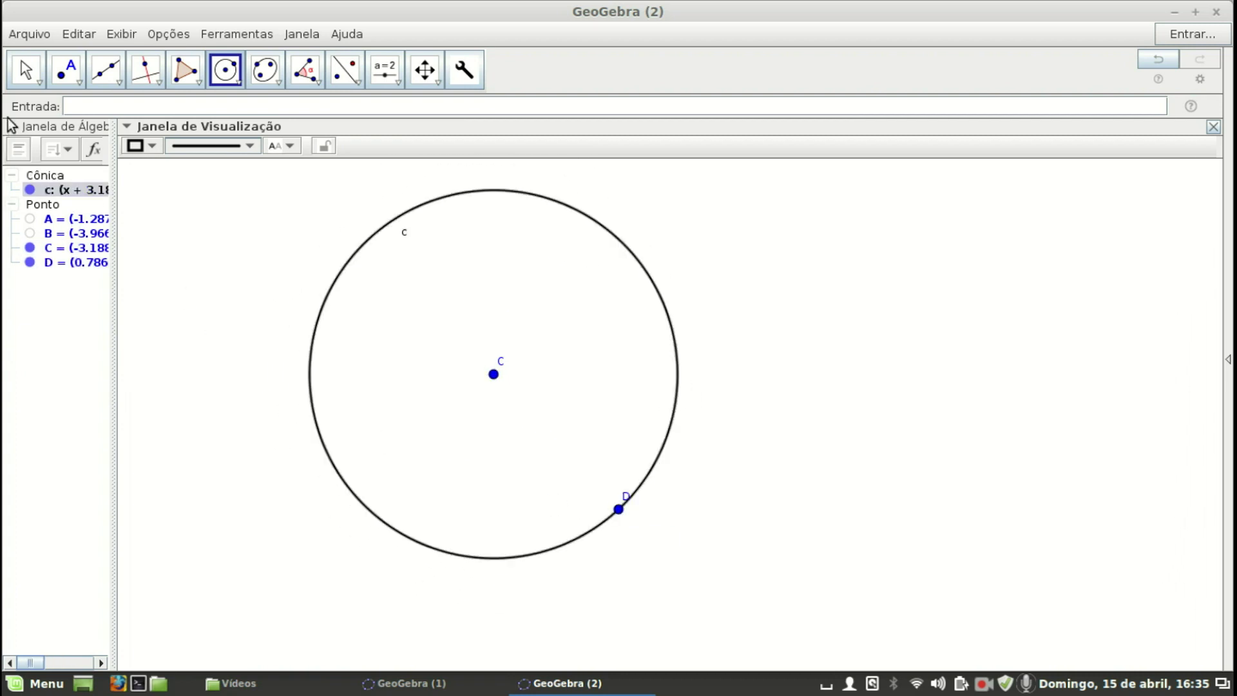
pyautogui.click(25, 68)
pyautogui.click(29, 248)
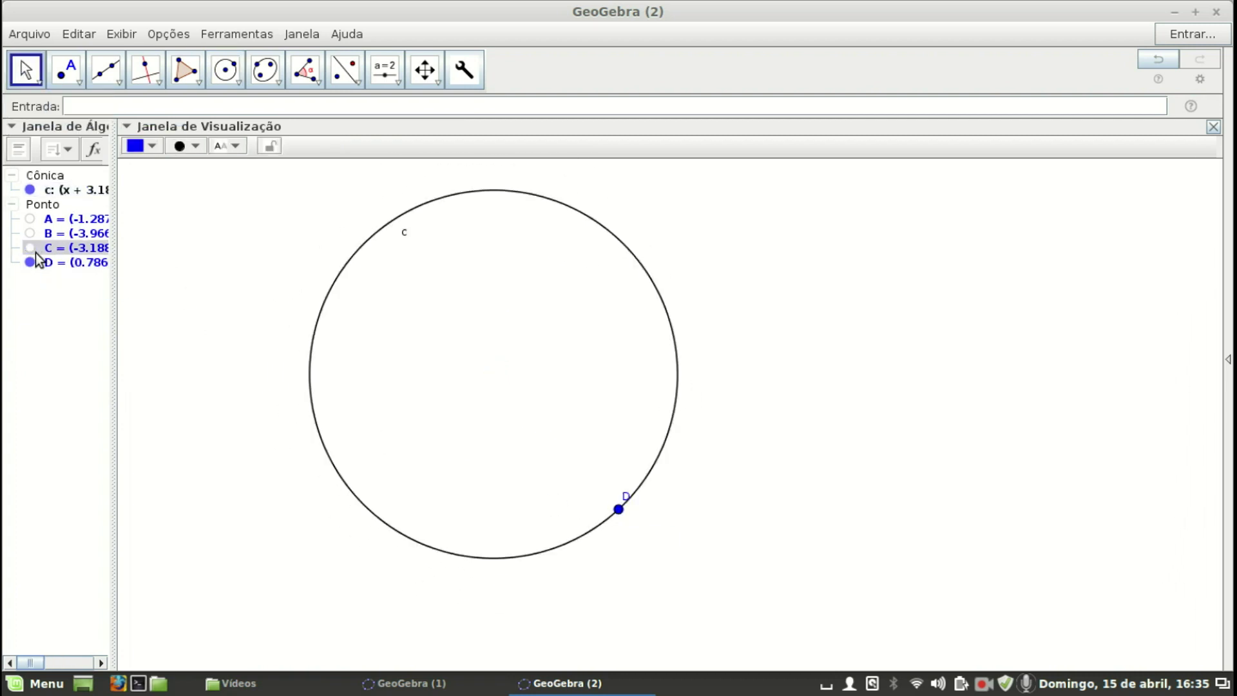
pyautogui.click(29, 262)
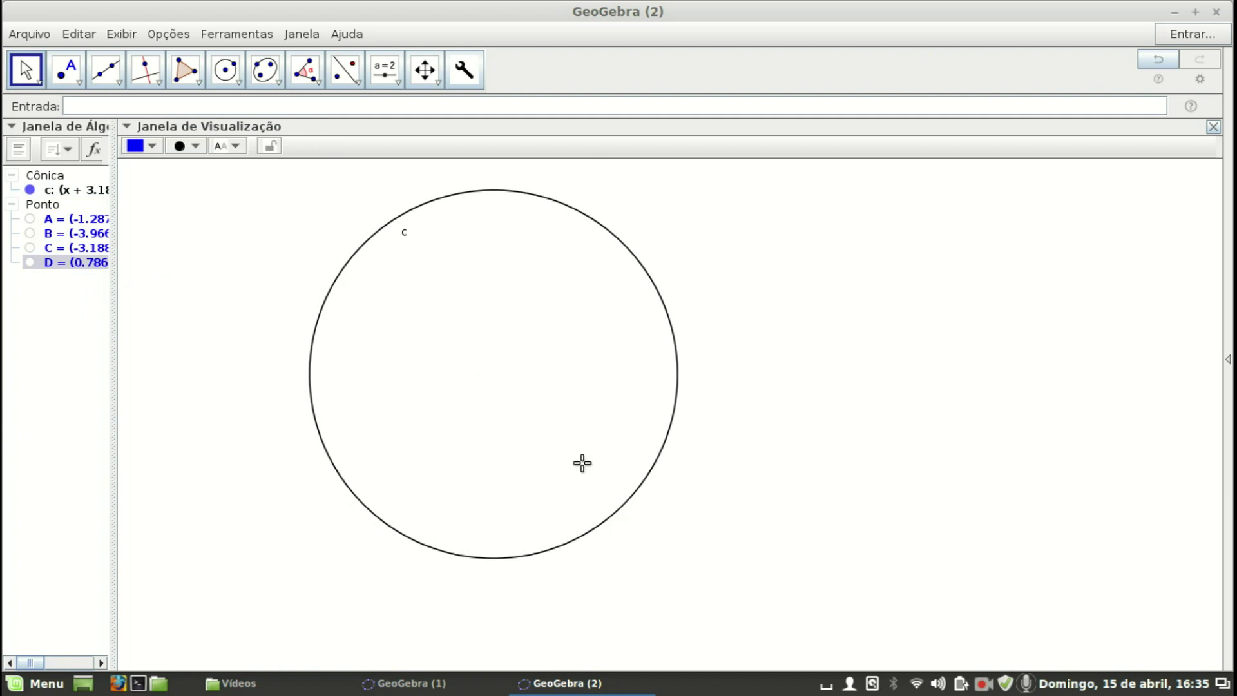
# Apply the raio tool to new point E inside circle c and point F on it, and move E closer to F
pyautogui.click(463, 68)
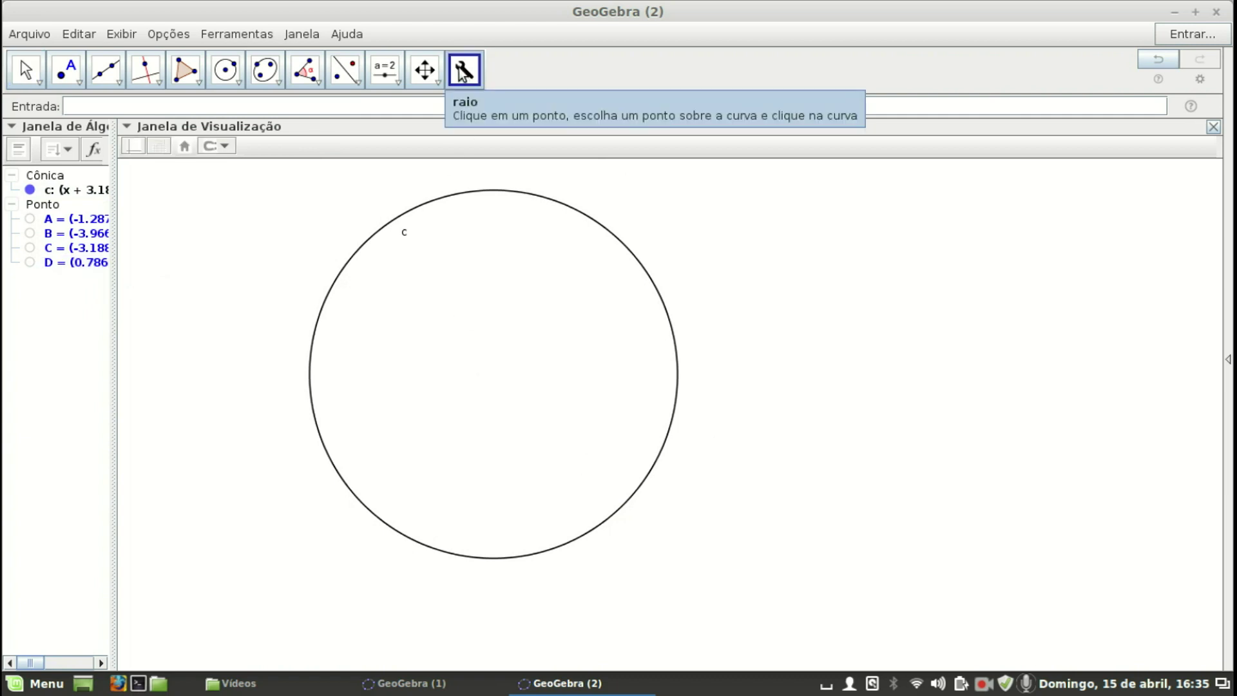
pyautogui.click(553, 493)
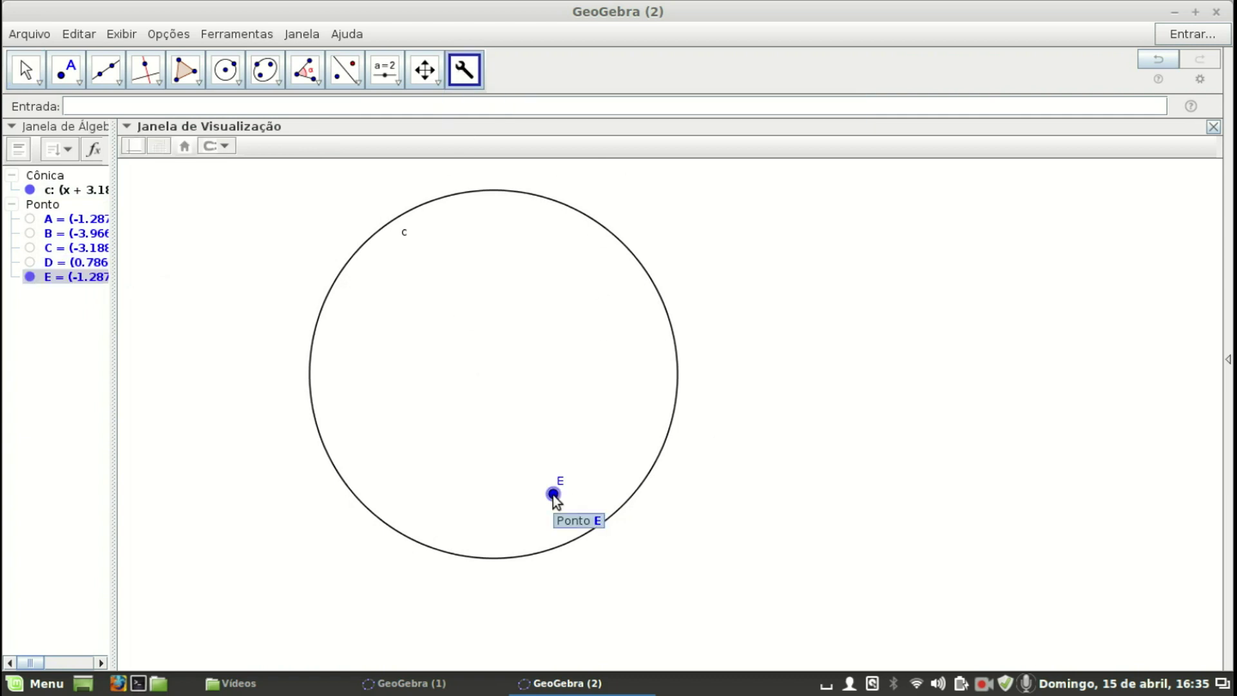
pyautogui.click(641, 265)
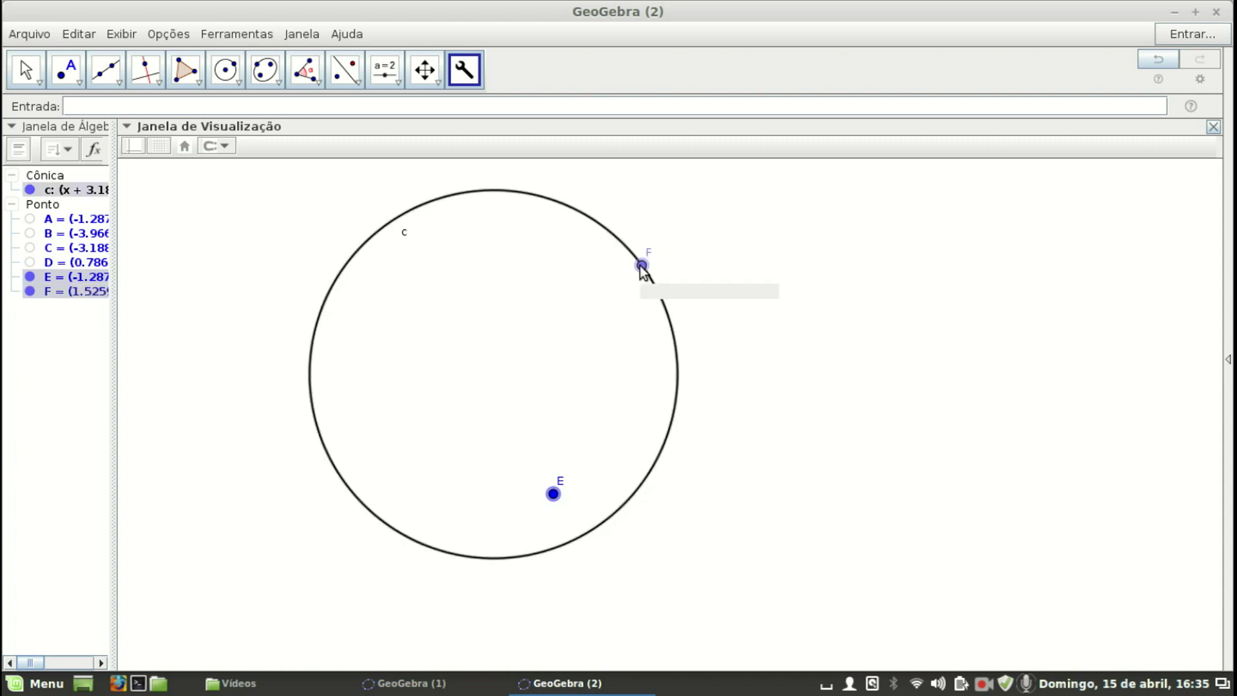
pyautogui.click(657, 297)
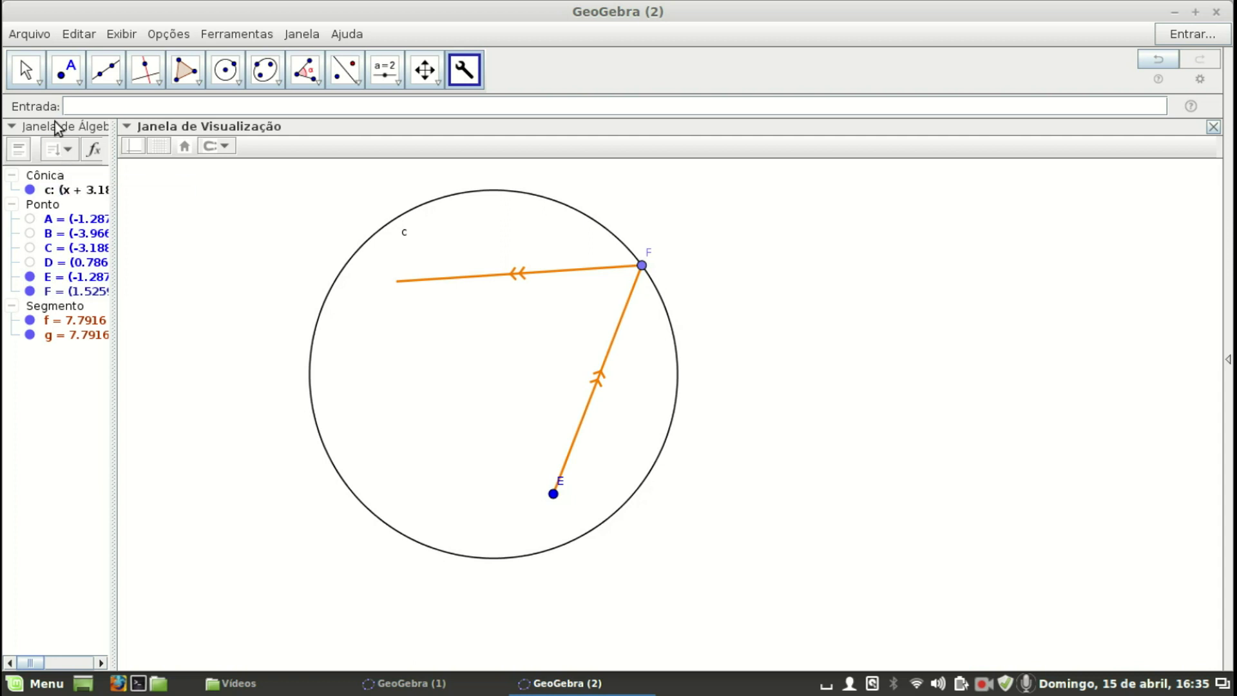
pyautogui.click(23, 69)
pyautogui.moveTo(552, 494); pyautogui.dragTo(597, 416)
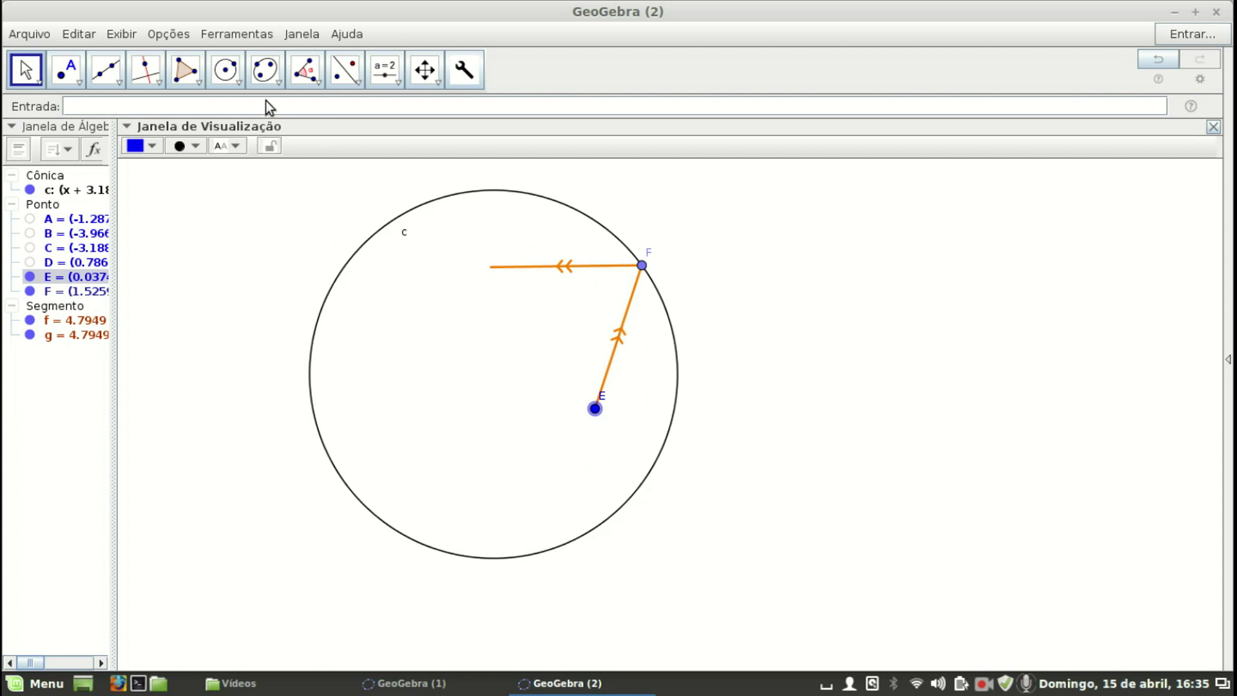
# Draw an ellipse beside circle c with foci G and H through point I above them, and move circle c away from the ellipse
pyautogui.click(265, 69)
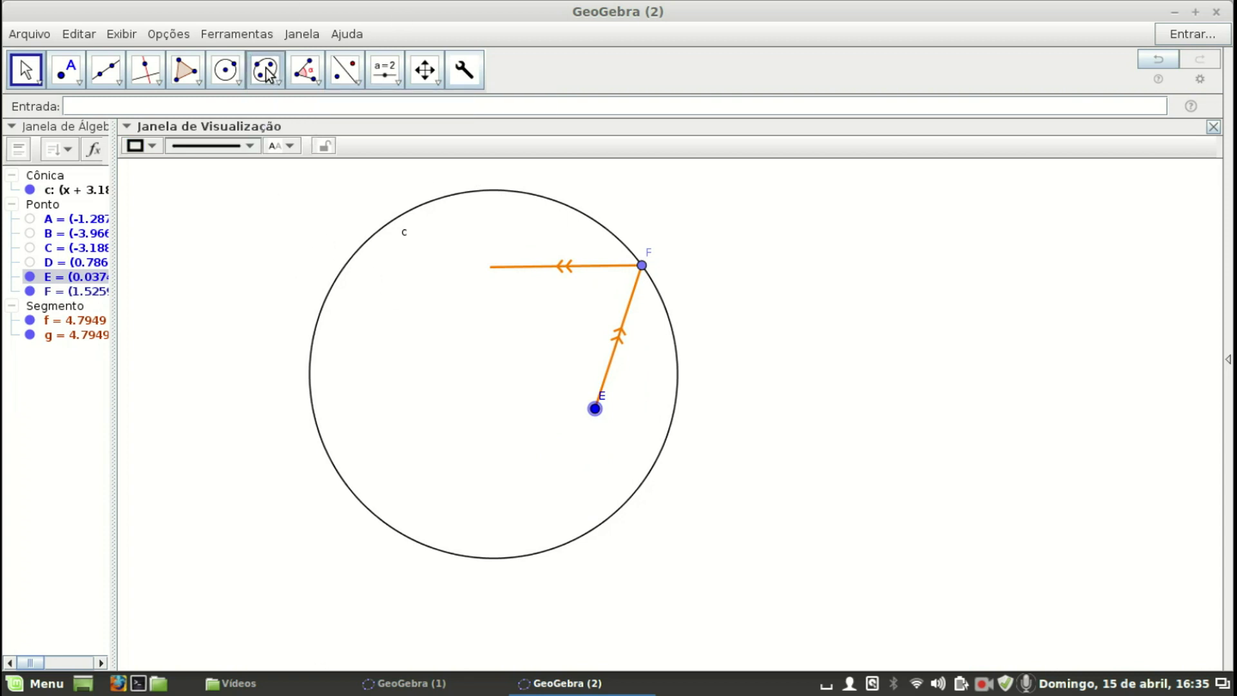
pyautogui.click(765, 413)
pyautogui.click(1056, 414)
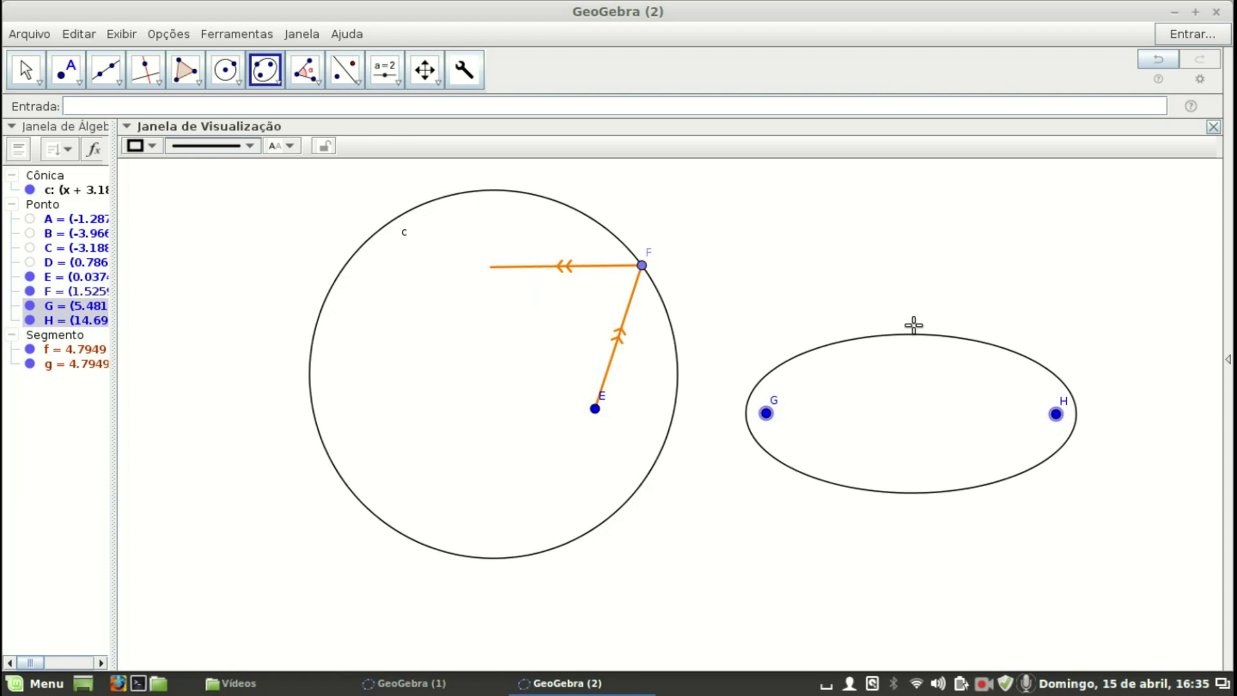
pyautogui.click(921, 232)
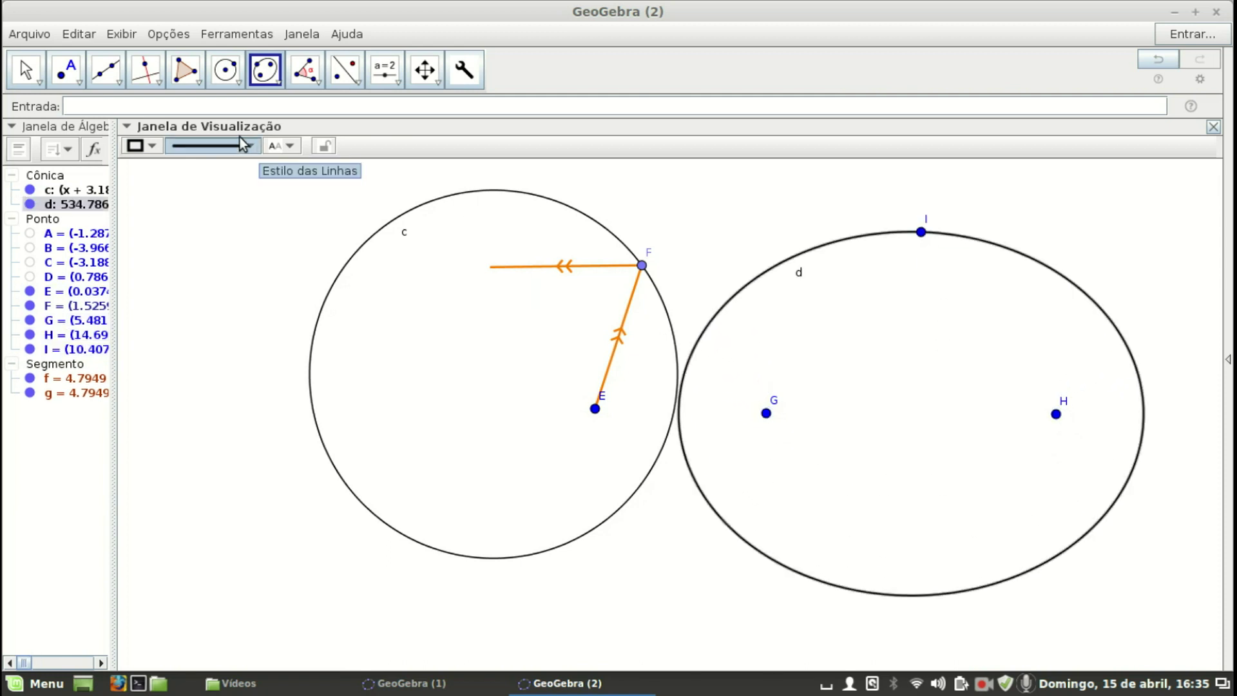
pyautogui.click(26, 69)
pyautogui.moveTo(571, 215); pyautogui.dragTo(340, 309)
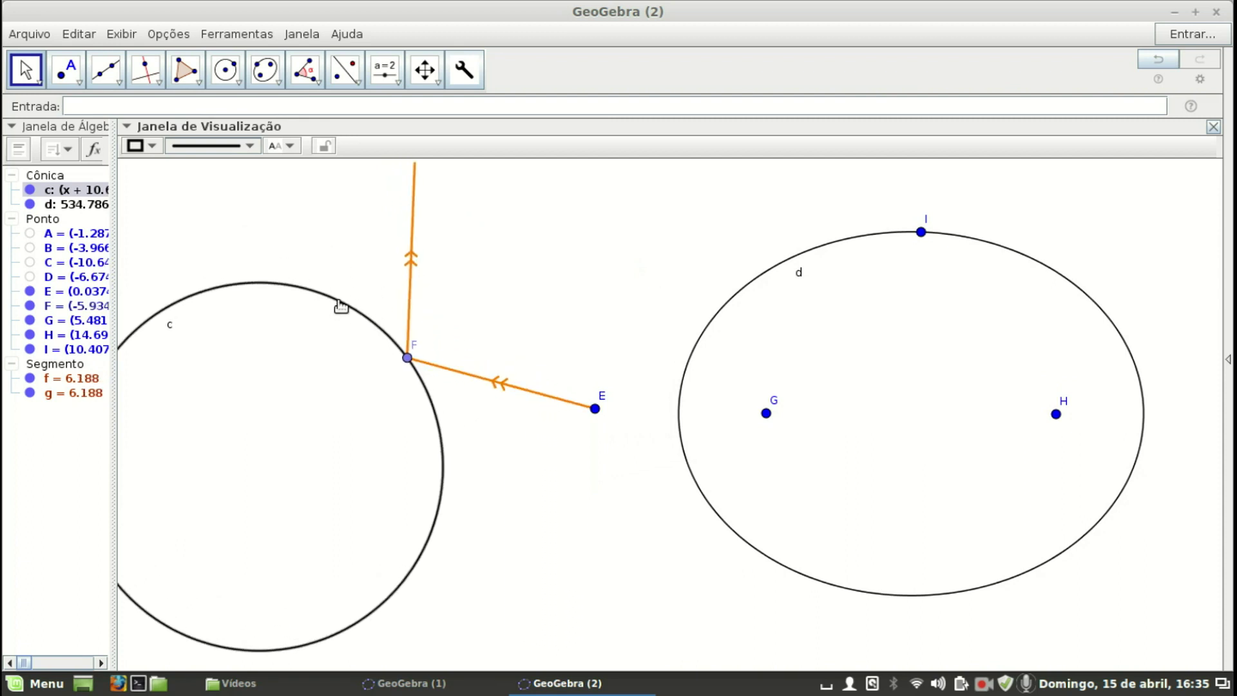
# Apply the raio tool to new point J inside ellipse d, new point K on its upper arc, and the ellipse itself
pyautogui.click(463, 72)
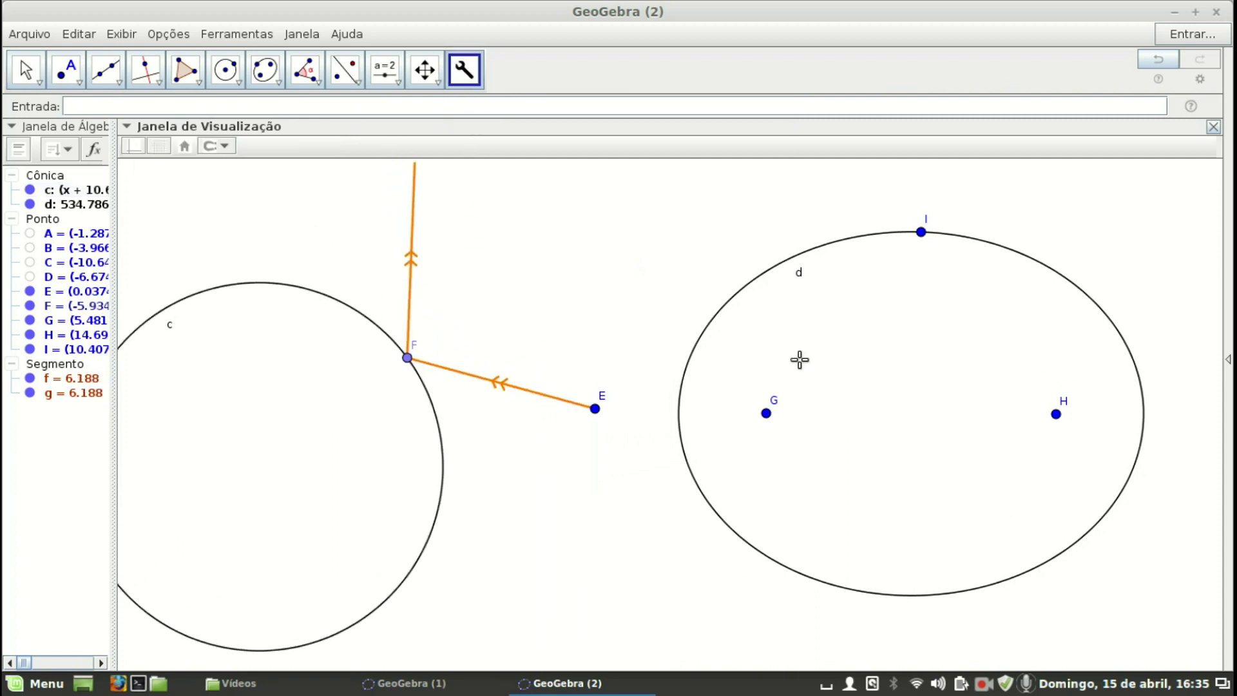
pyautogui.click(1001, 513)
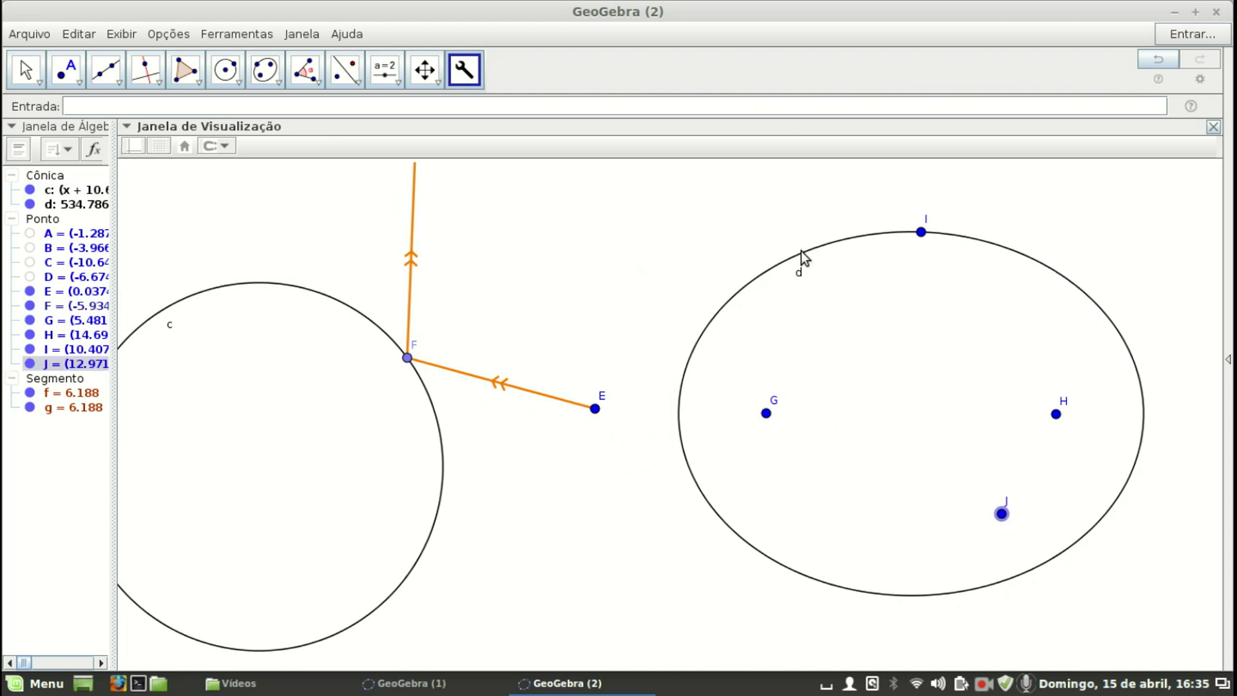
pyautogui.click(802, 252)
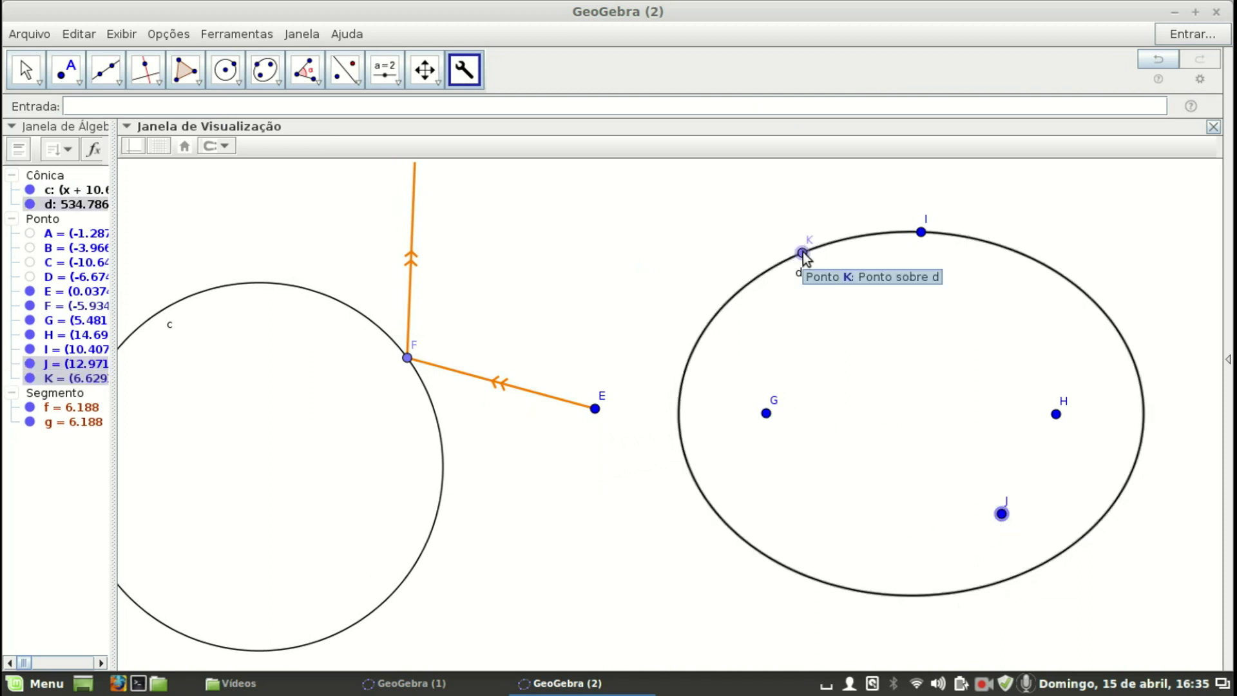
pyautogui.click(775, 274)
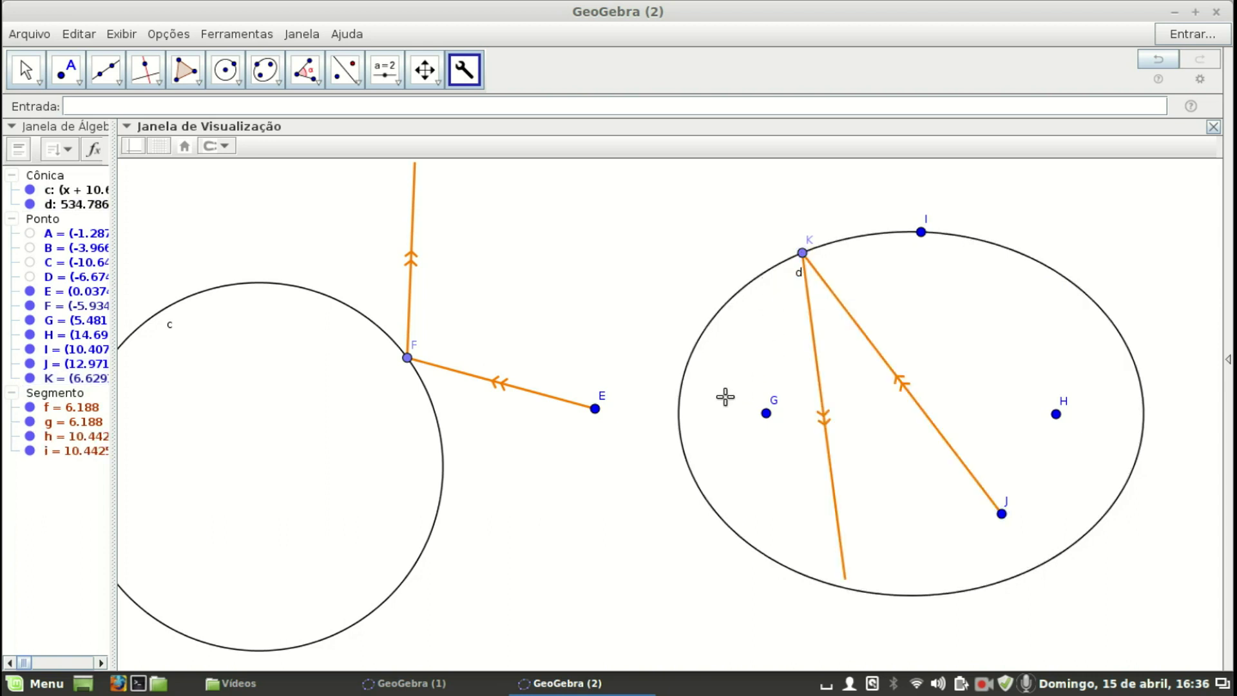
# Move point J just outside the ellipse so that the incident ray JK passes through focus H
pyautogui.click(24, 69)
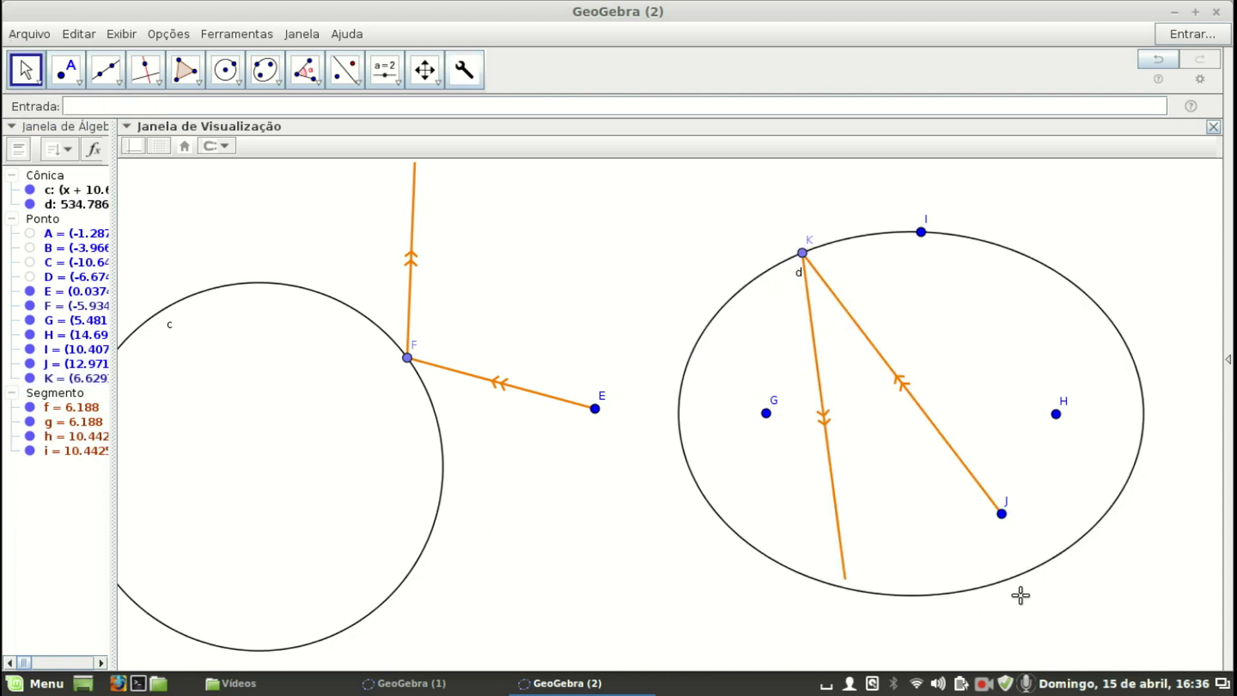
pyautogui.moveTo(1001, 513); pyautogui.dragTo(1156, 479)
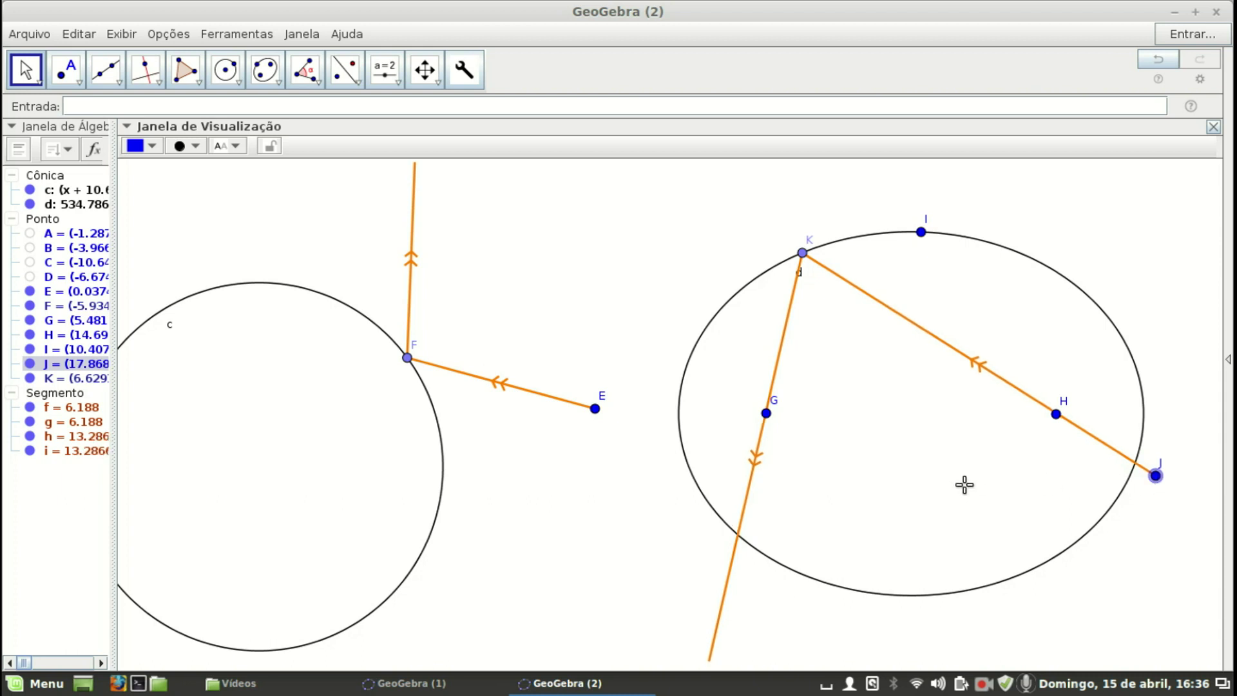
pyautogui.scroll(-5, 959, 485)
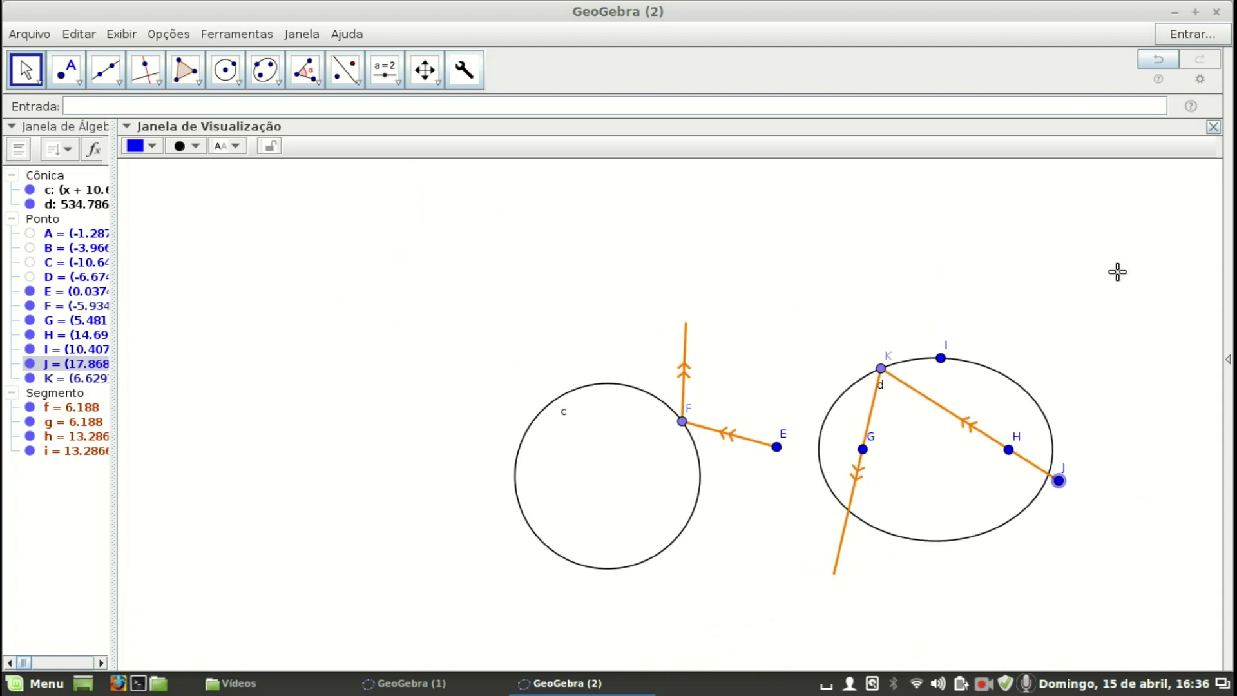
# Draw a hyperbola in the empty area beyond the ellipse with foci L and M through point N above M
pyautogui.moveTo(1112, 355); pyautogui.dragTo(403, 279)
pyautogui.moveTo(900, 362); pyautogui.dragTo(601, 372)
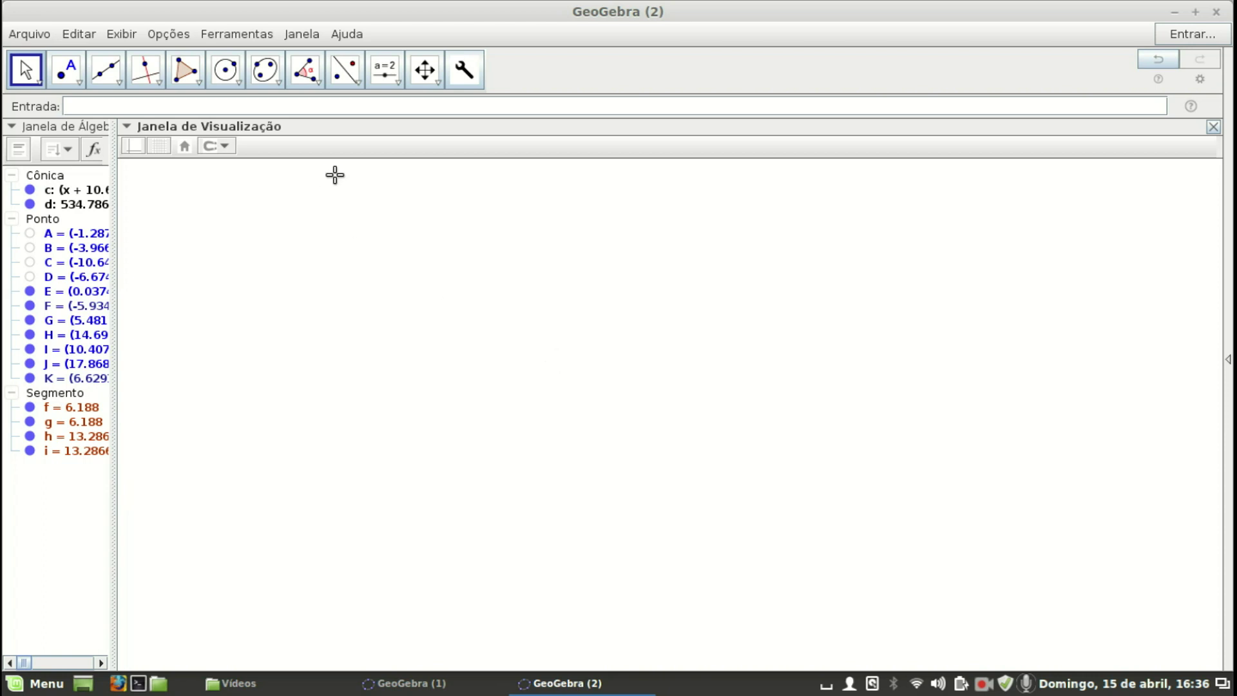
pyautogui.click(277, 83)
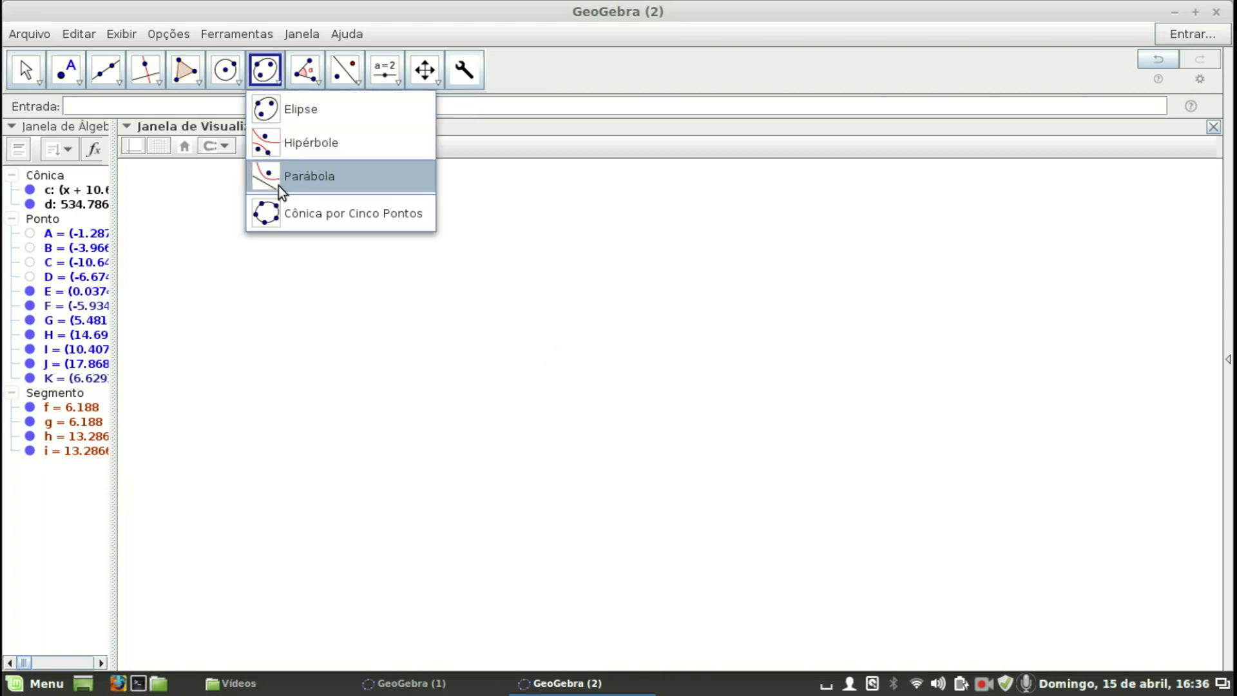
pyautogui.click(269, 144)
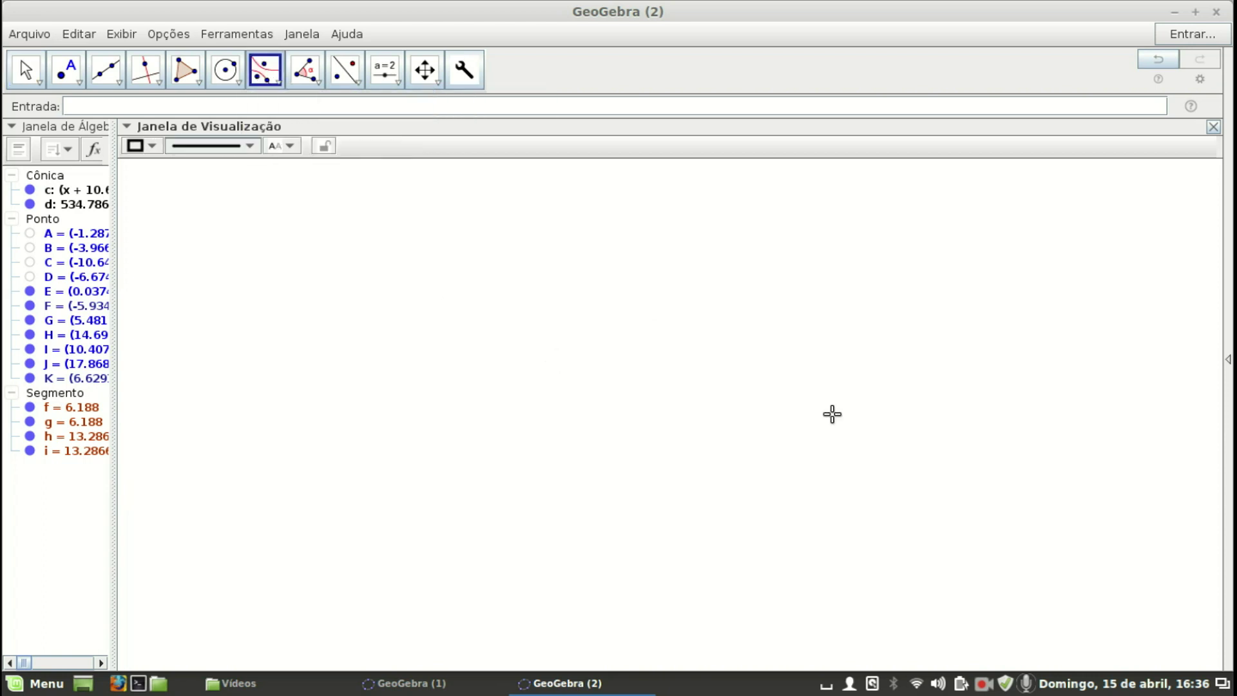
pyautogui.click(462, 413)
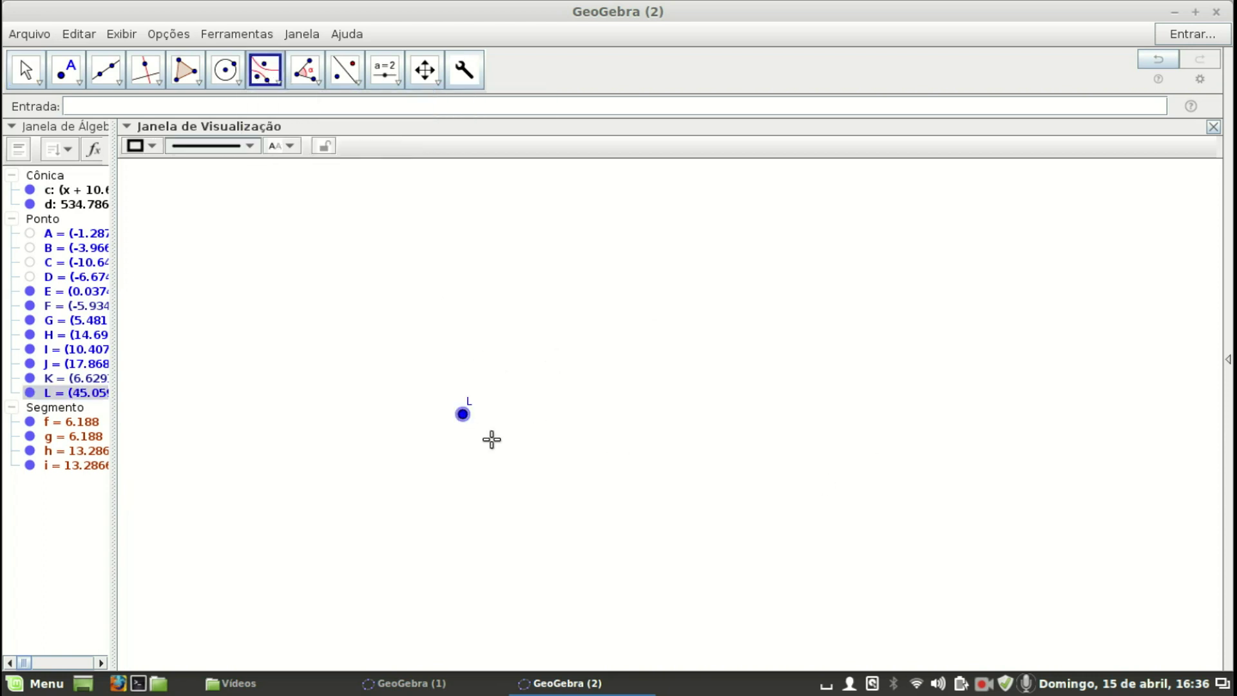
pyautogui.click(906, 399)
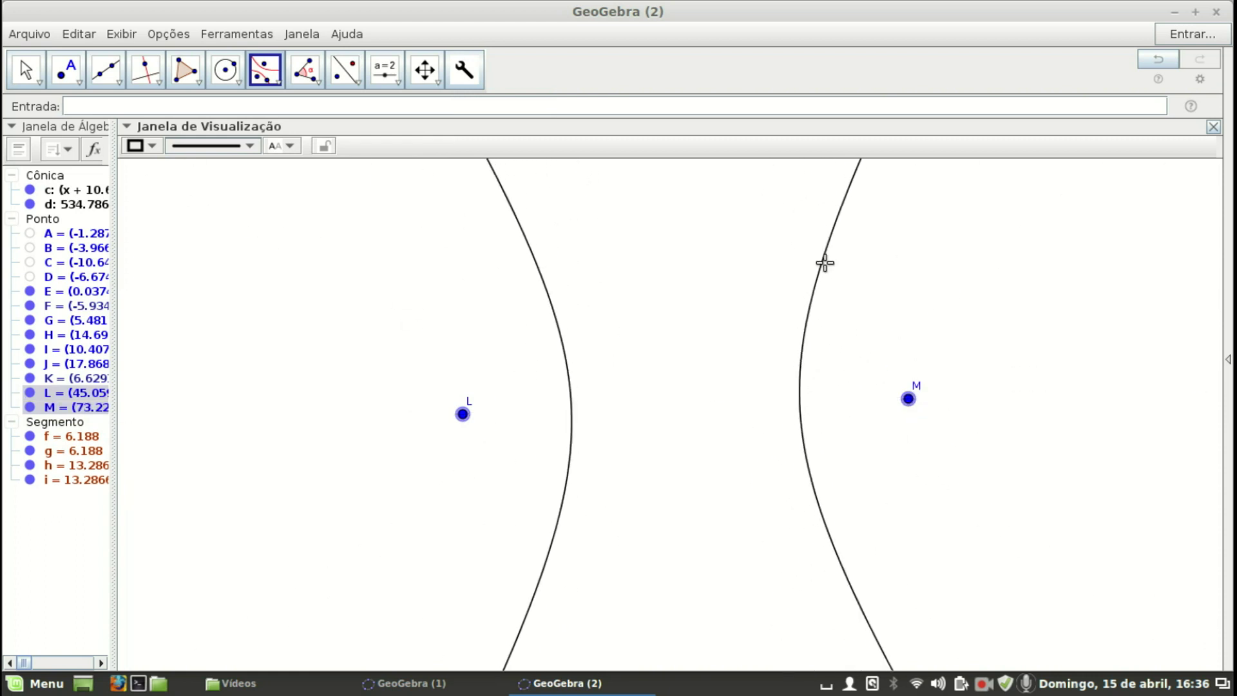
pyautogui.click(887, 207)
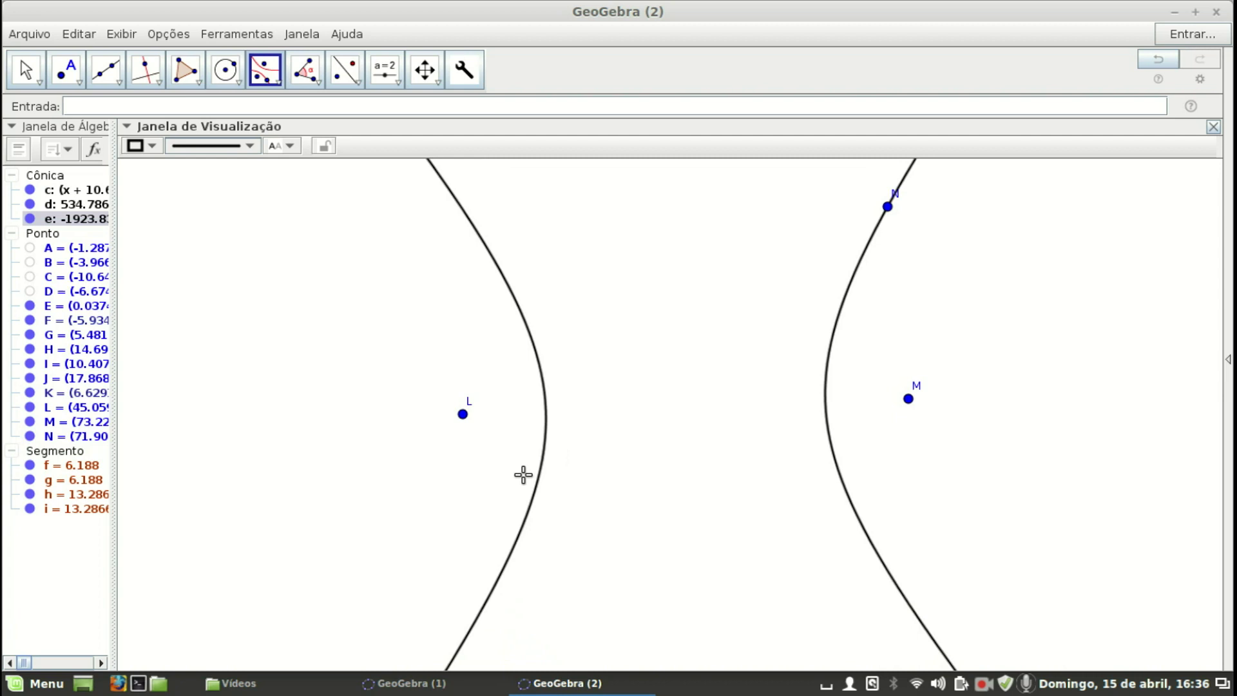
# Apply the raio tool to new point O outside focus L, new point P on the hyperbola's branch near L, and the hyperbola itself
pyautogui.click(463, 70)
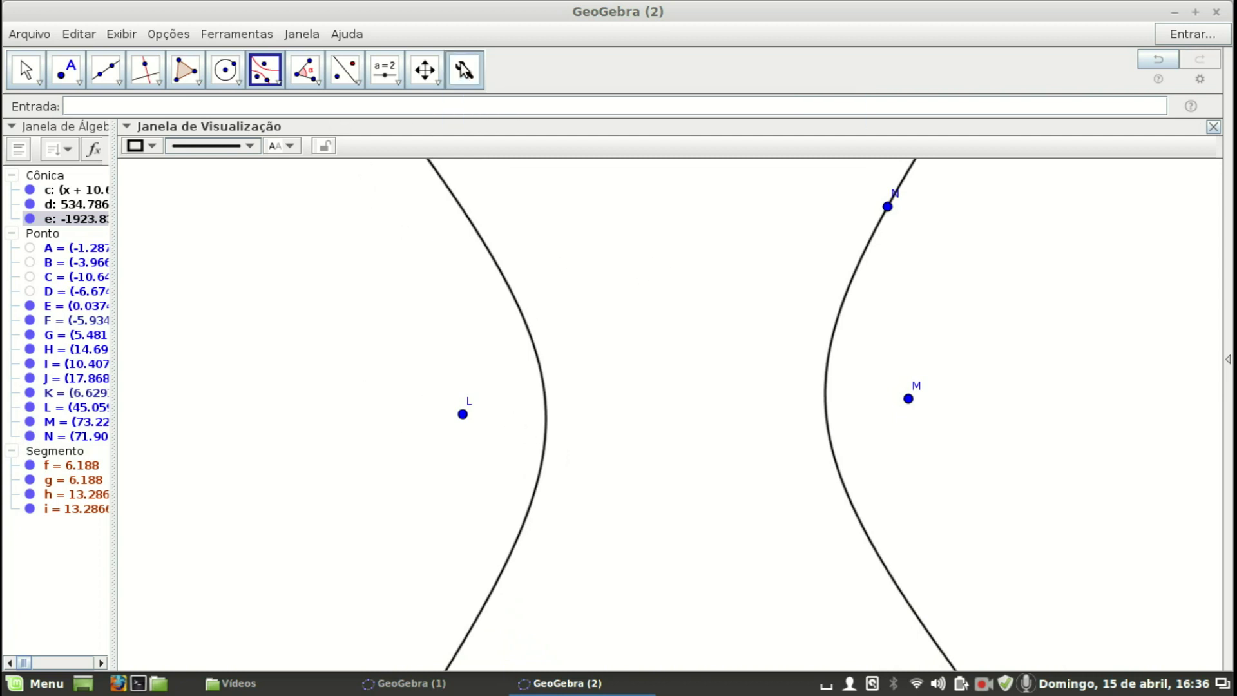
pyautogui.click(465, 70)
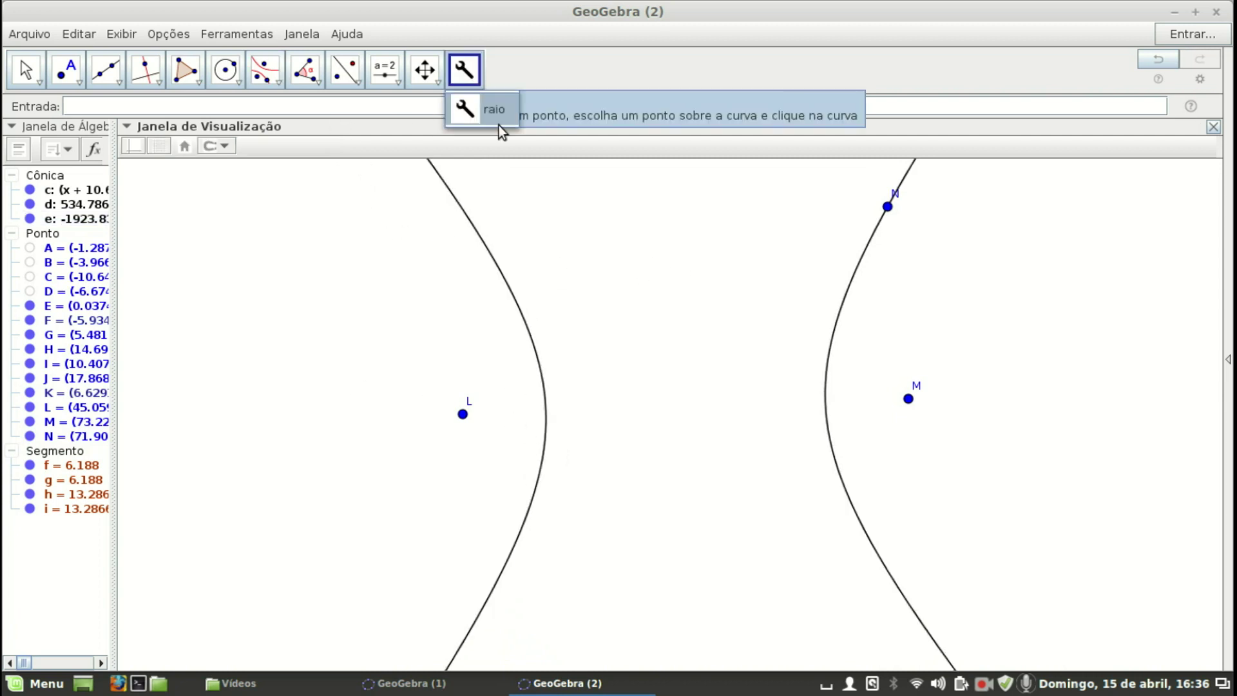
pyautogui.click(225, 238)
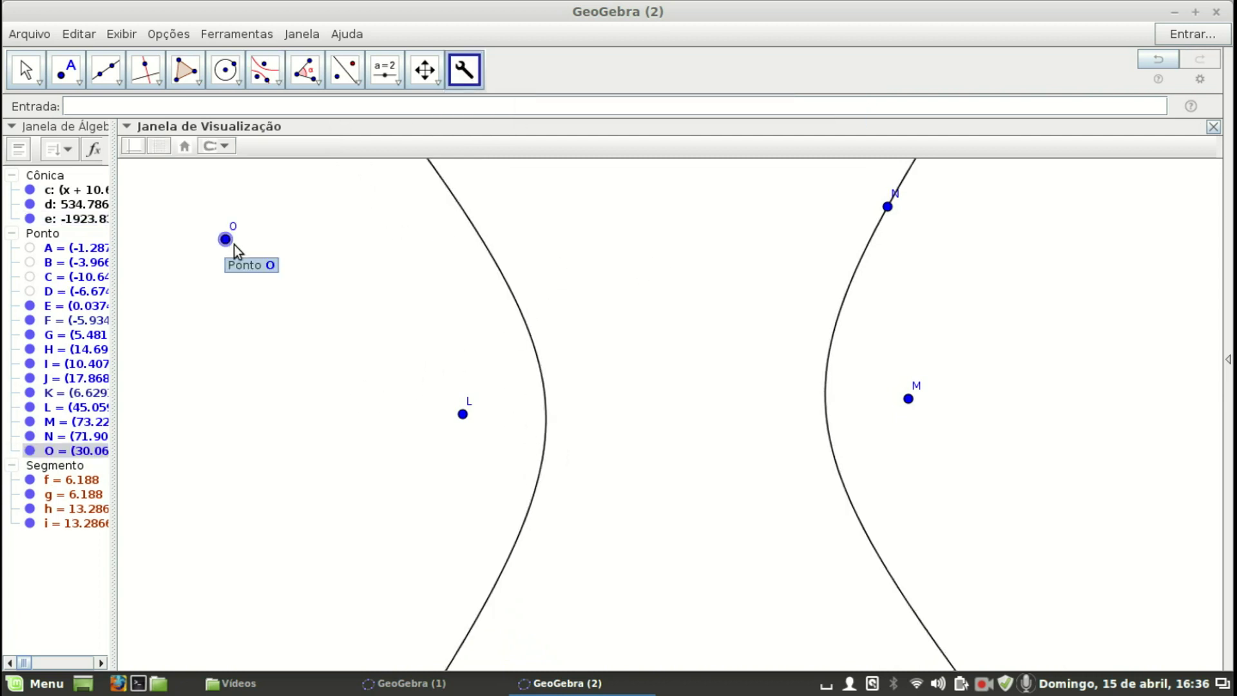
pyautogui.click(494, 262)
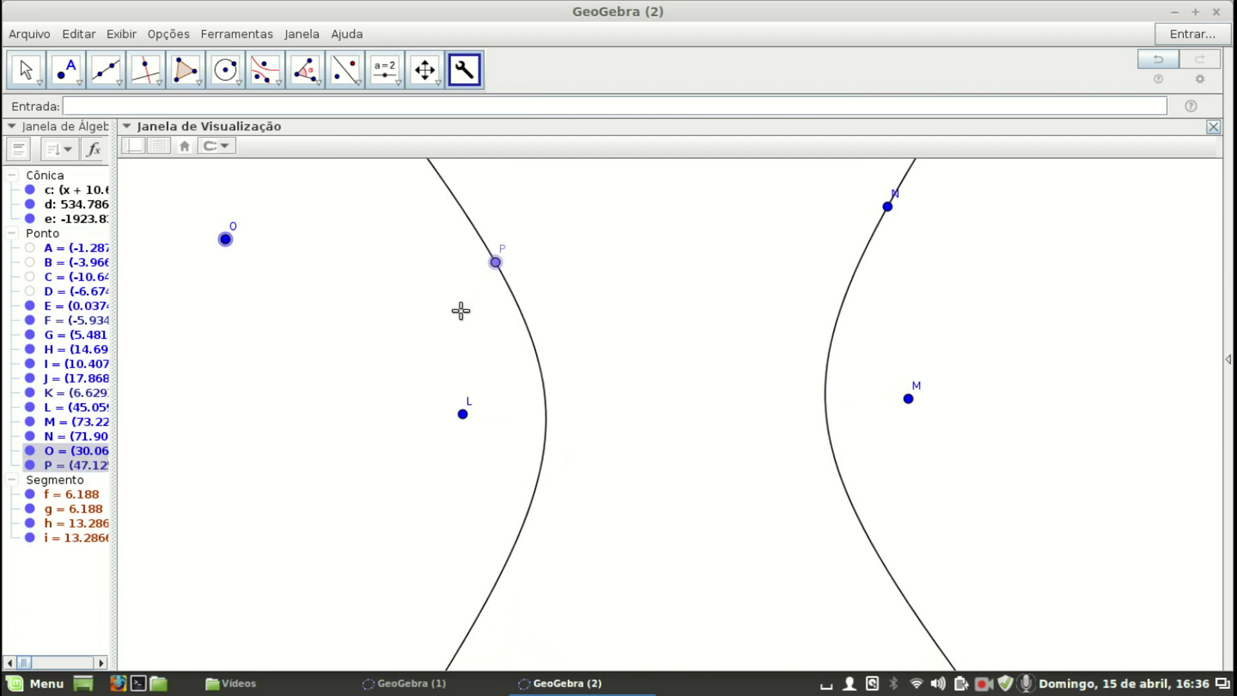
pyautogui.click(525, 329)
# Move point O beyond focus M so that the incident ray OP passes through M
pyautogui.click(26, 69)
pyautogui.moveTo(225, 239); pyautogui.dragTo(1110, 469)
pyautogui.scroll(-4, 709, 275)
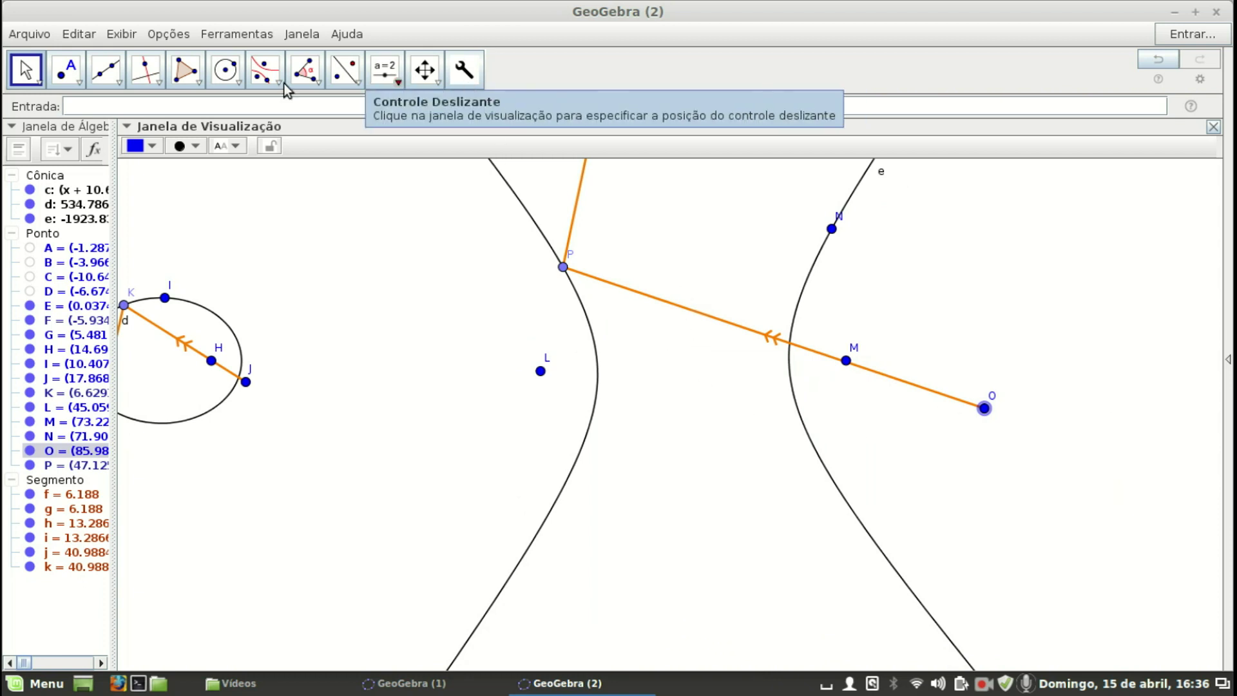
# Draw a dashed line through point P and focus L, and move point O slightly closer to M along the incident ray
pyautogui.moveTo(690, 204); pyautogui.dragTo(704, 371)
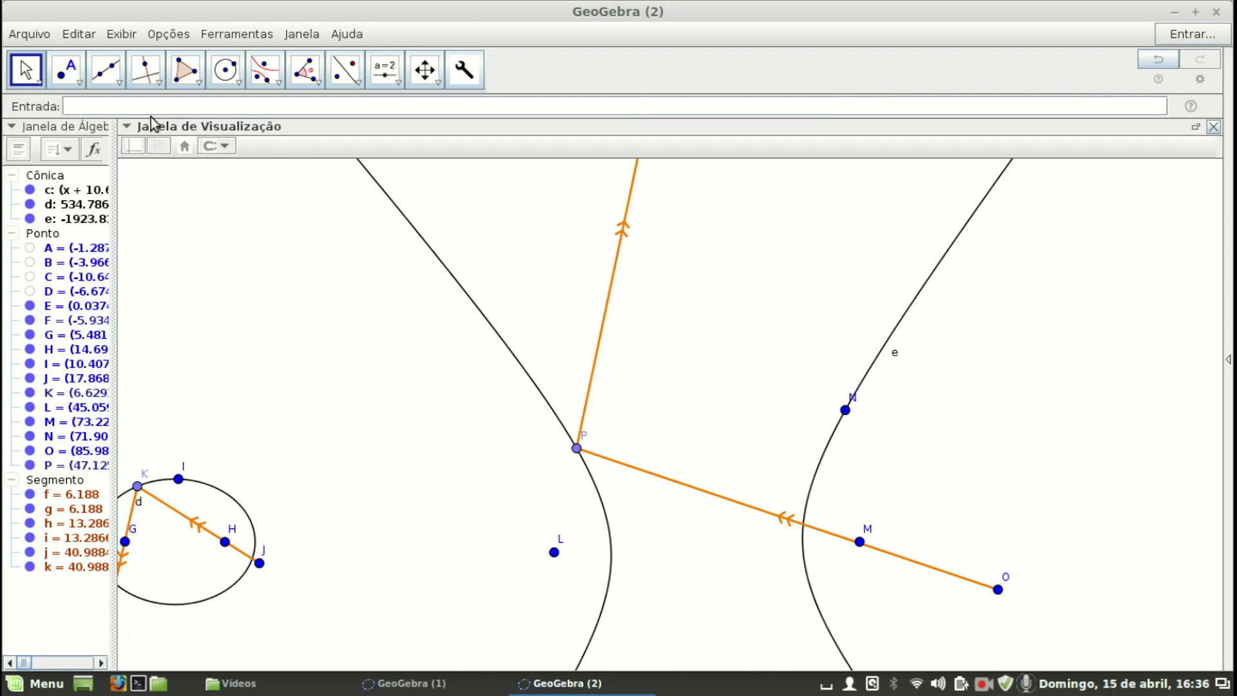
pyautogui.click(114, 71)
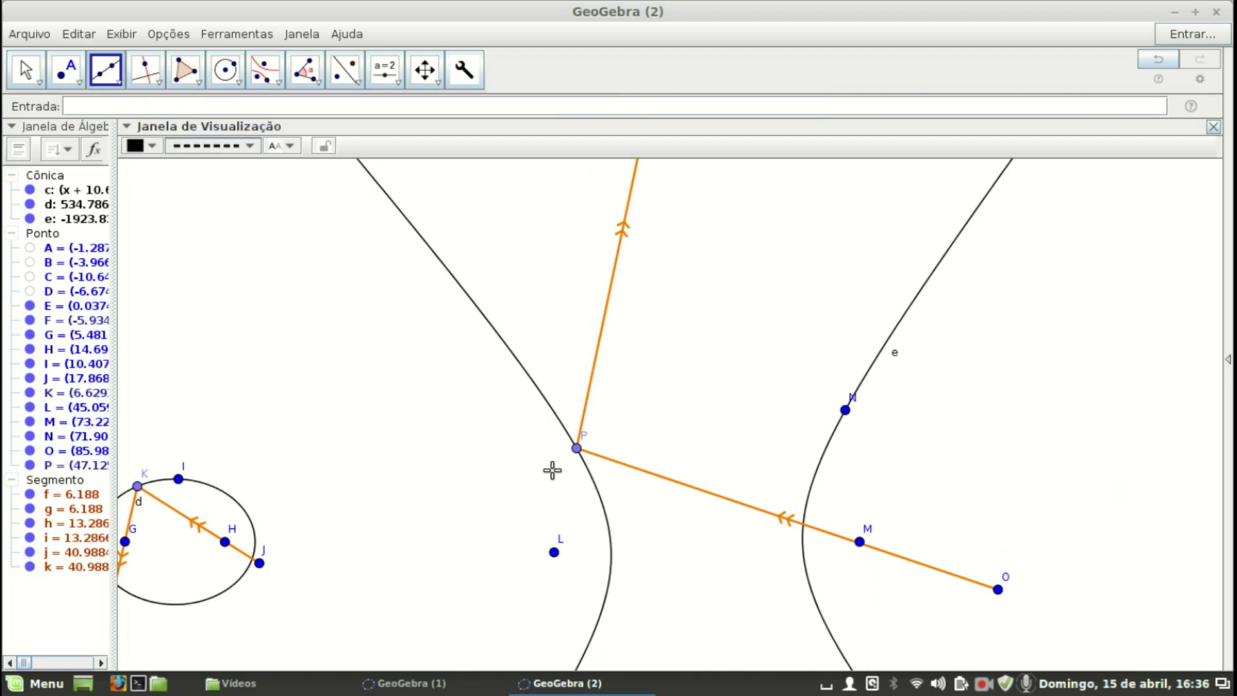
pyautogui.click(576, 449)
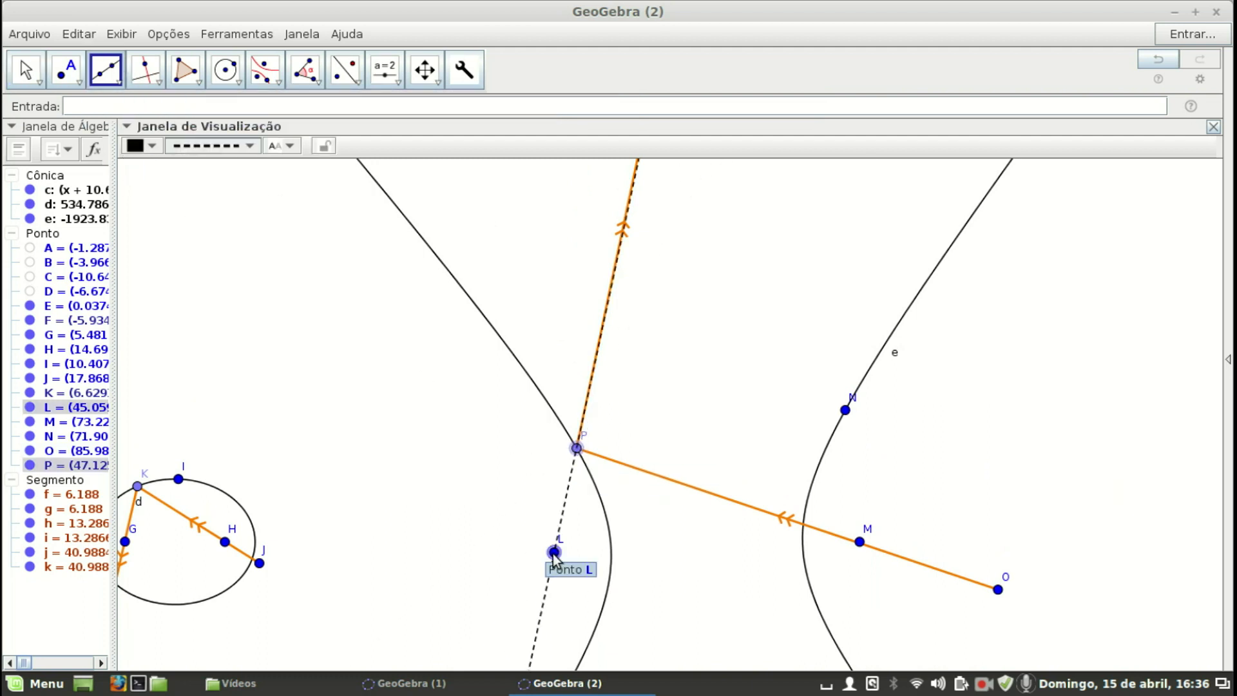
pyautogui.click(554, 552)
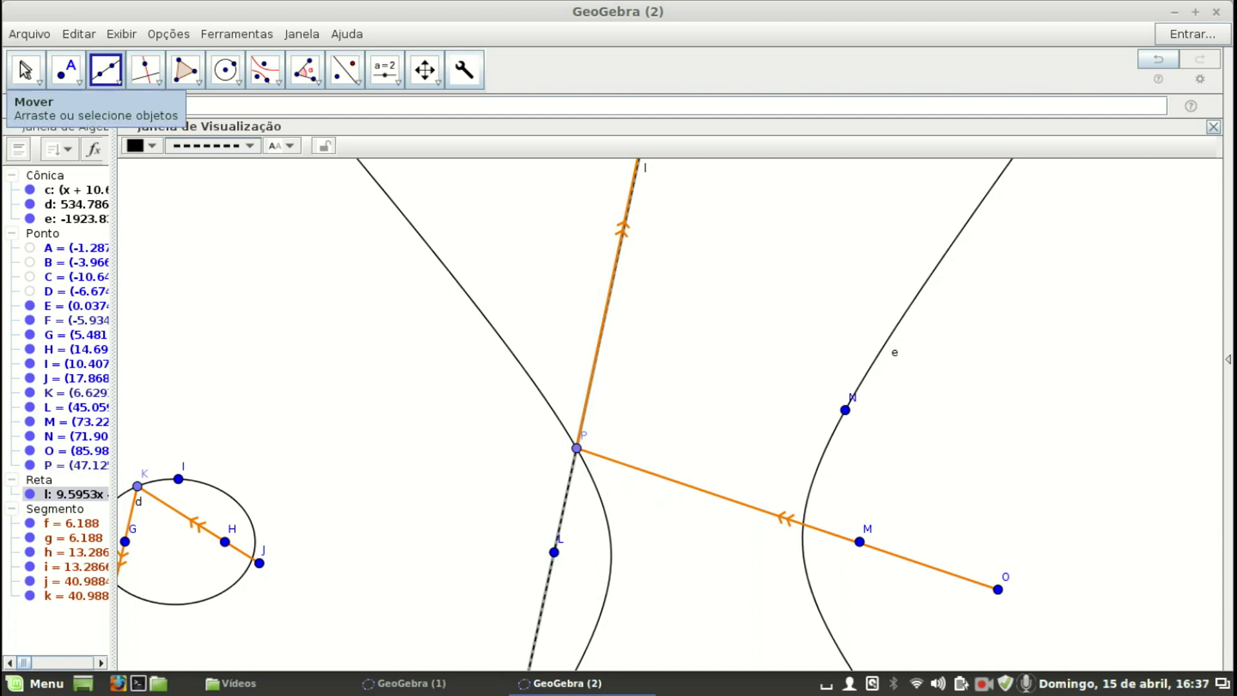
pyautogui.click(26, 70)
pyautogui.moveTo(998, 589); pyautogui.dragTo(994, 590)
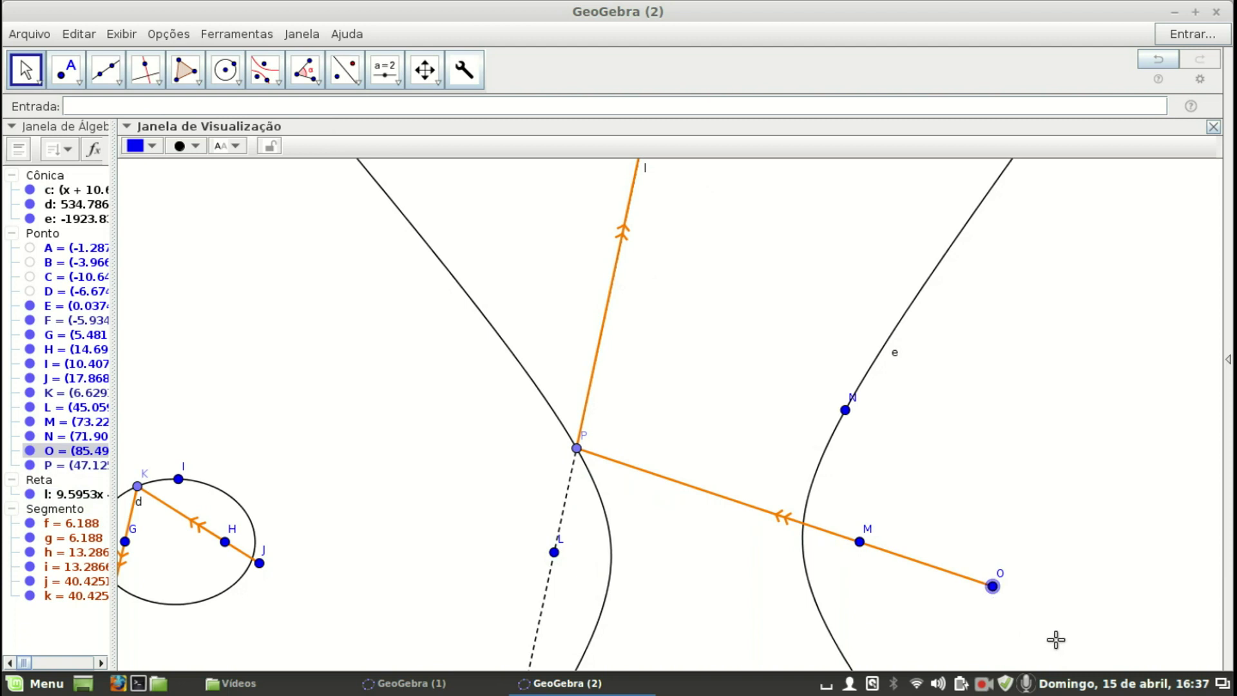
# Draw a steep dashed line through new points Q and R in the empty area above the circle and ellipse
pyautogui.scroll(-6, 960, 489)
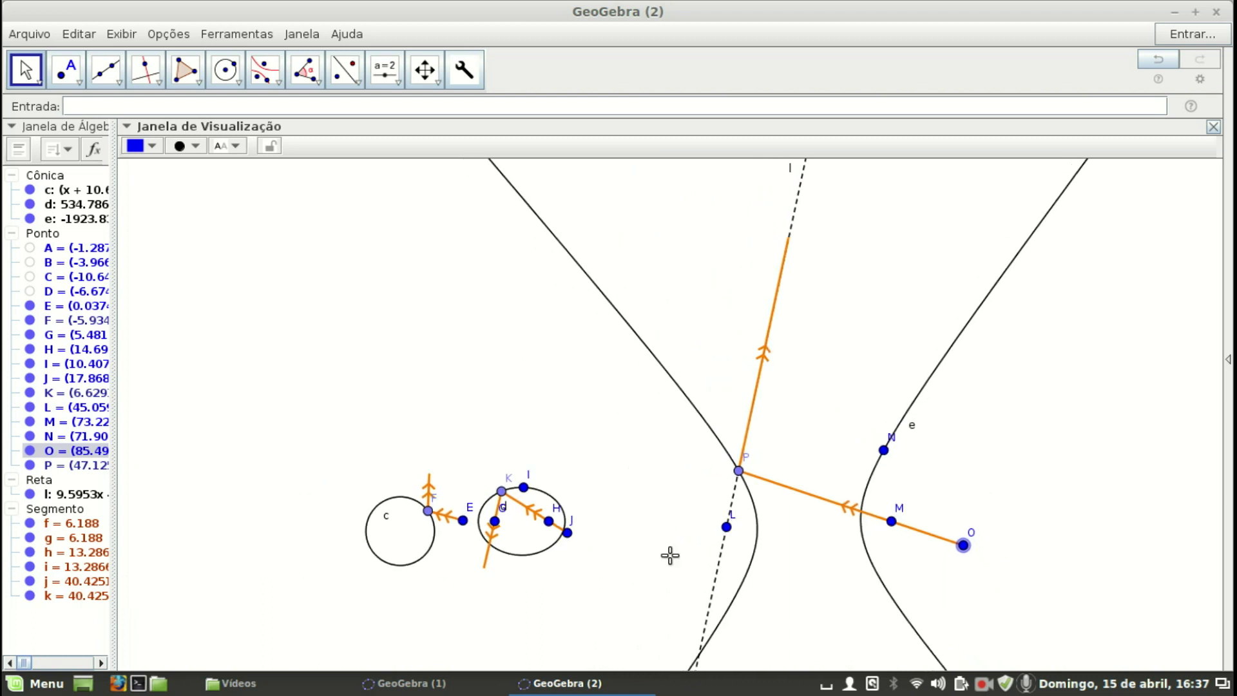
pyautogui.scroll(7, 701, 588)
pyautogui.scroll(2, 617, 479)
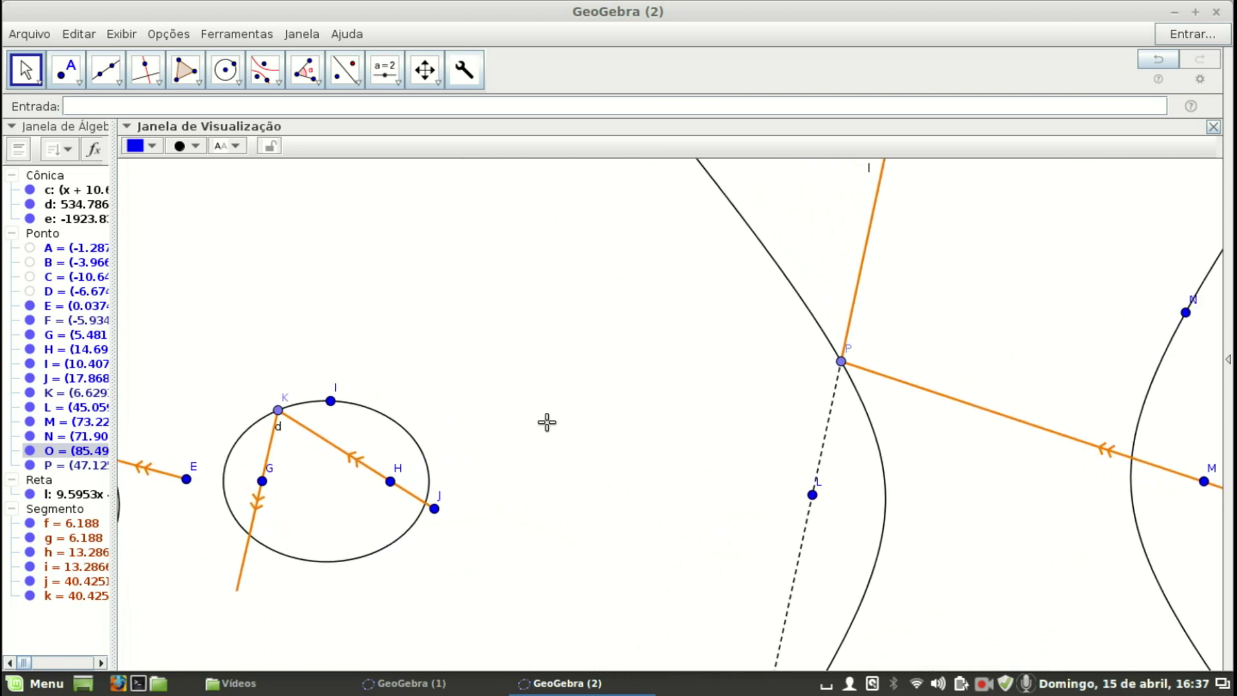
pyautogui.moveTo(603, 358); pyautogui.dragTo(874, 580)
pyautogui.moveTo(593, 408); pyautogui.dragTo(806, 500)
pyautogui.moveTo(760, 439); pyautogui.dragTo(854, 448)
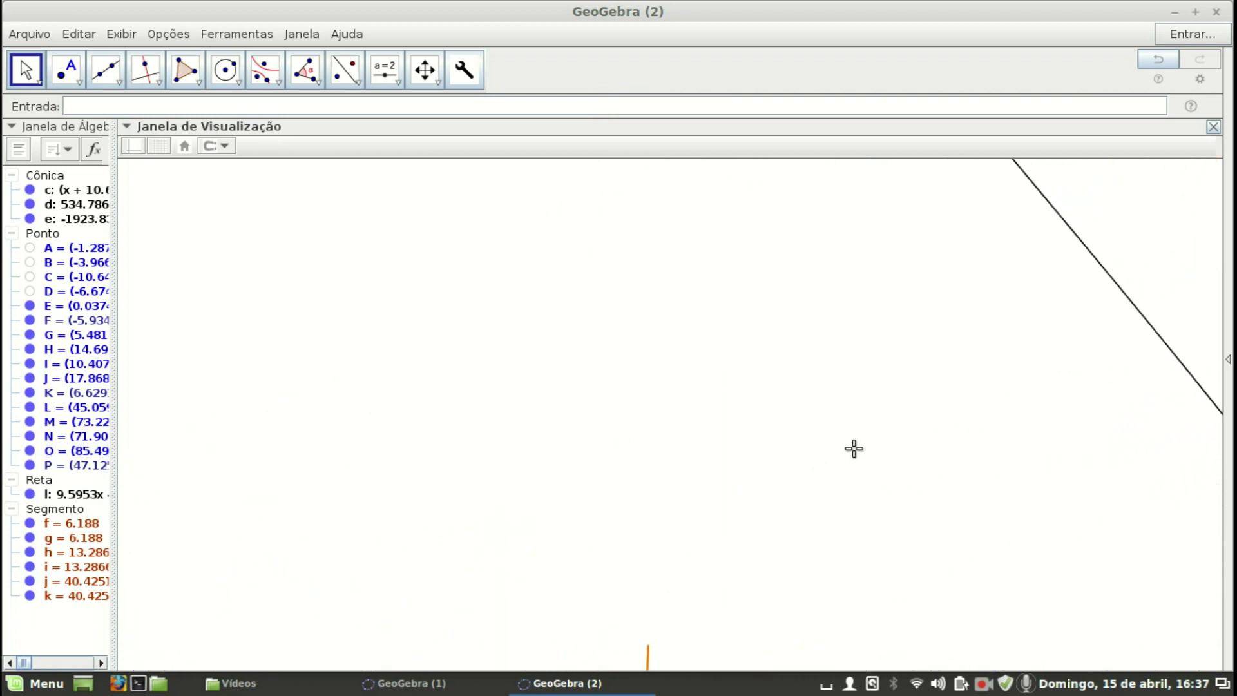
pyautogui.click(105, 70)
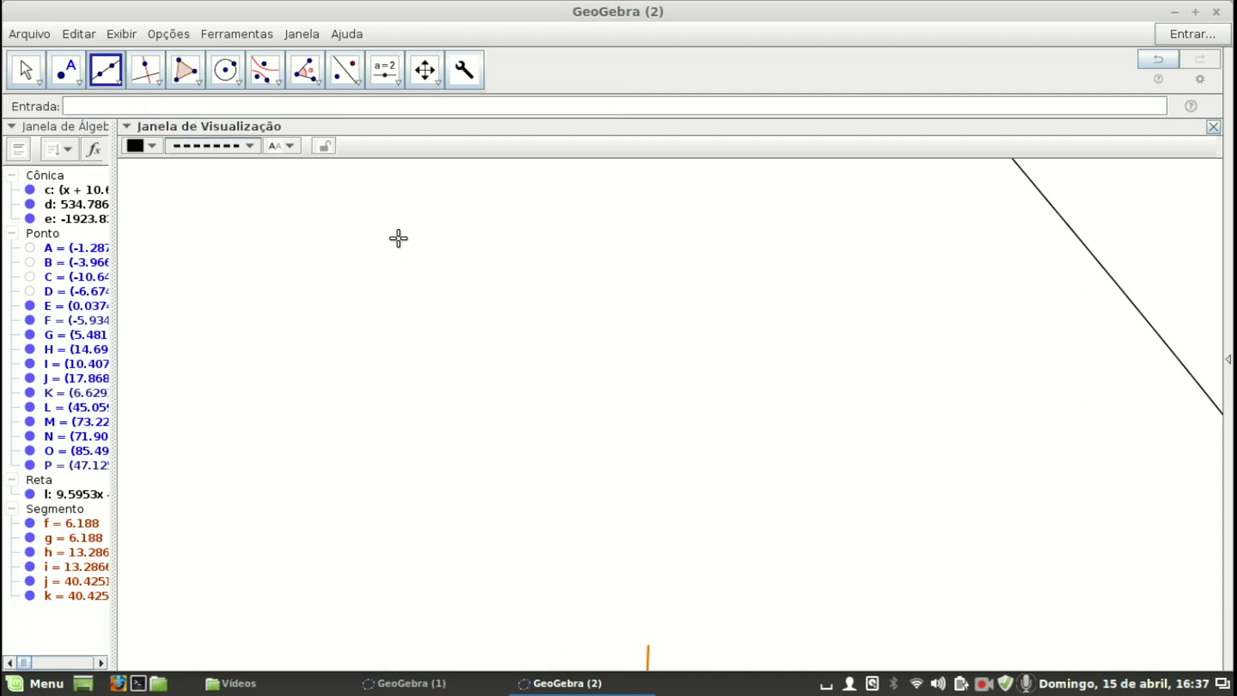
pyautogui.click(362, 224)
pyautogui.click(409, 562)
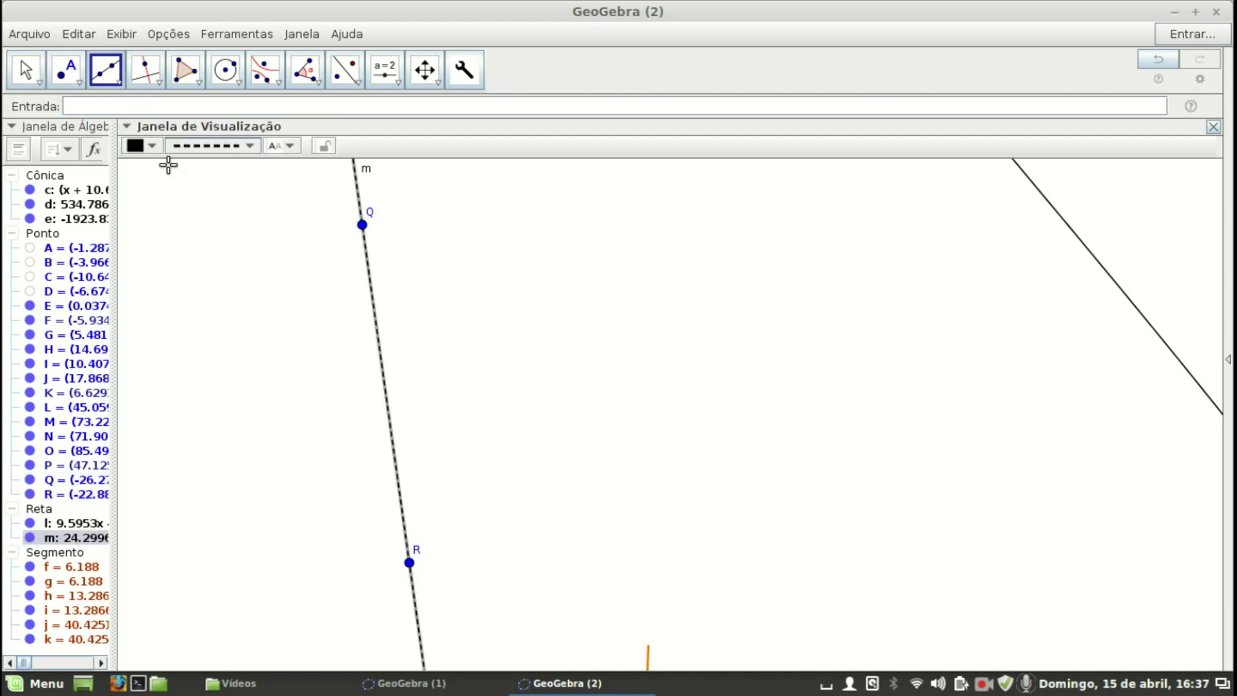
pyautogui.click(26, 76)
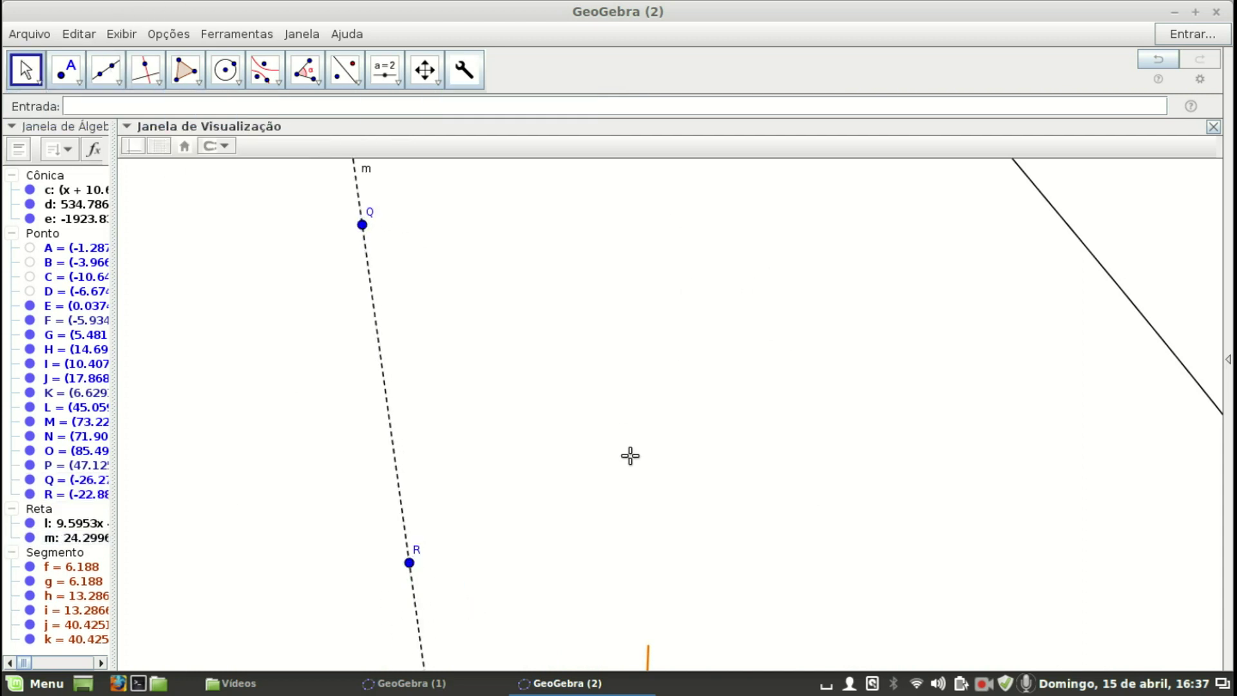
# Construct a parabola with new point S as focus and line m through Q and R as directrix
pyautogui.click(278, 83)
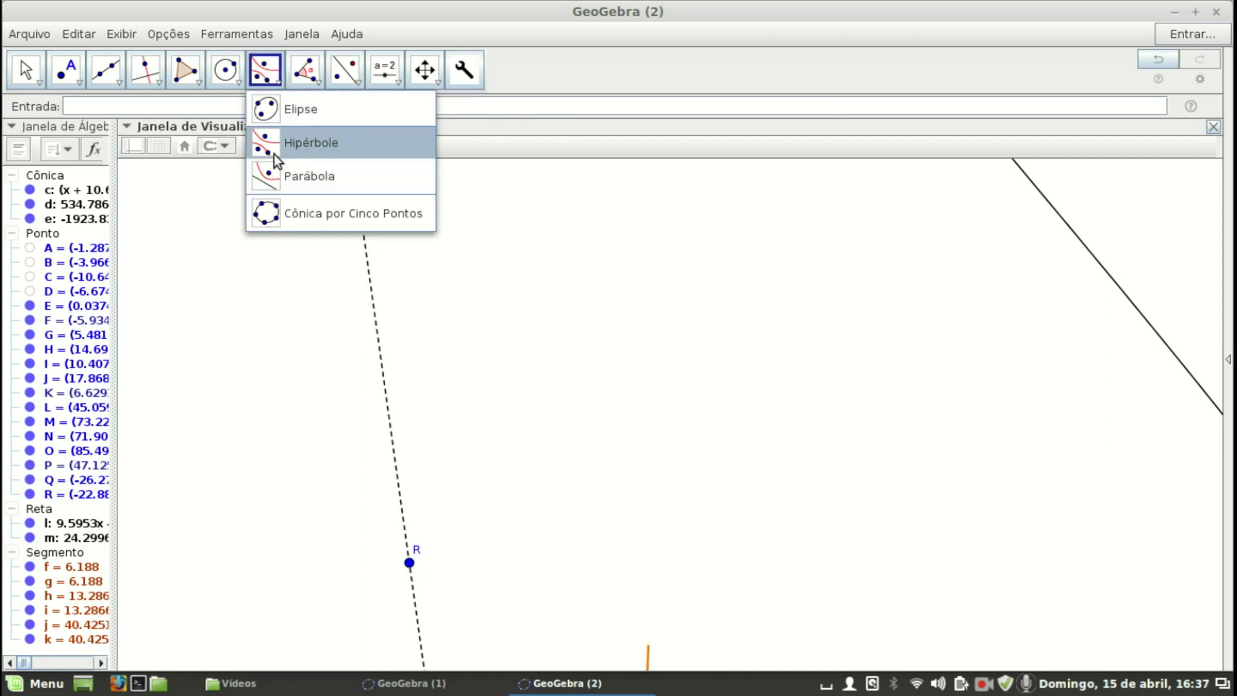
pyautogui.click(269, 174)
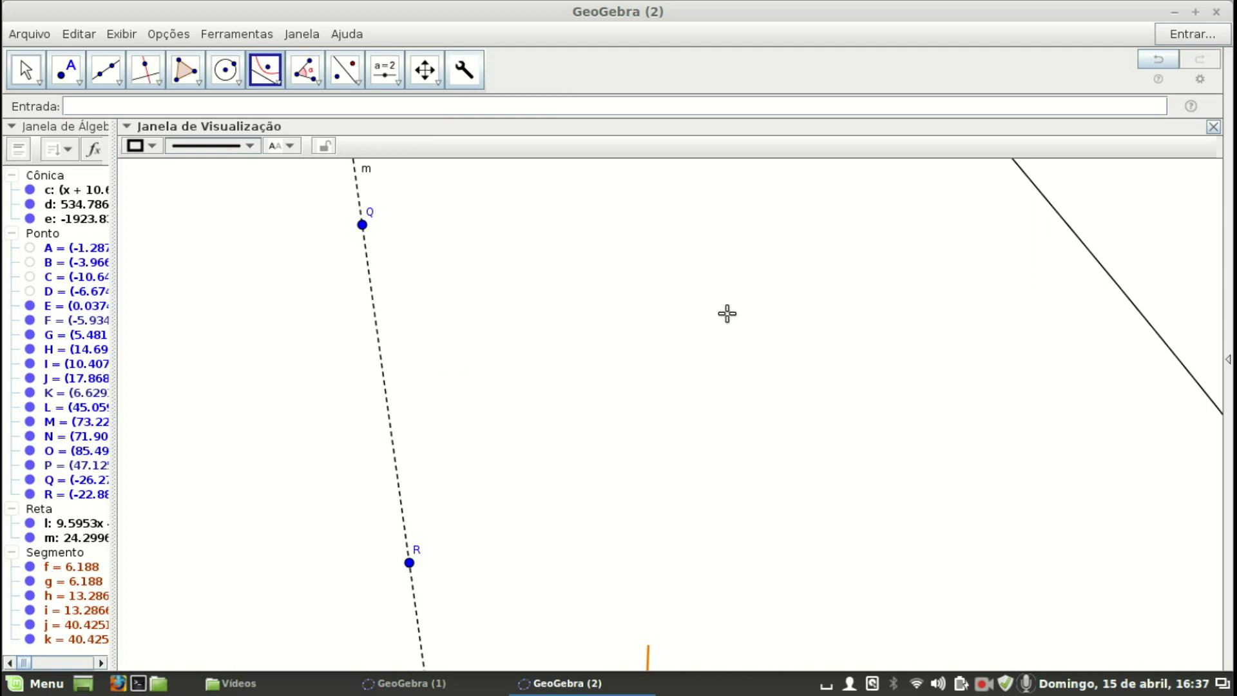
pyautogui.click(687, 318)
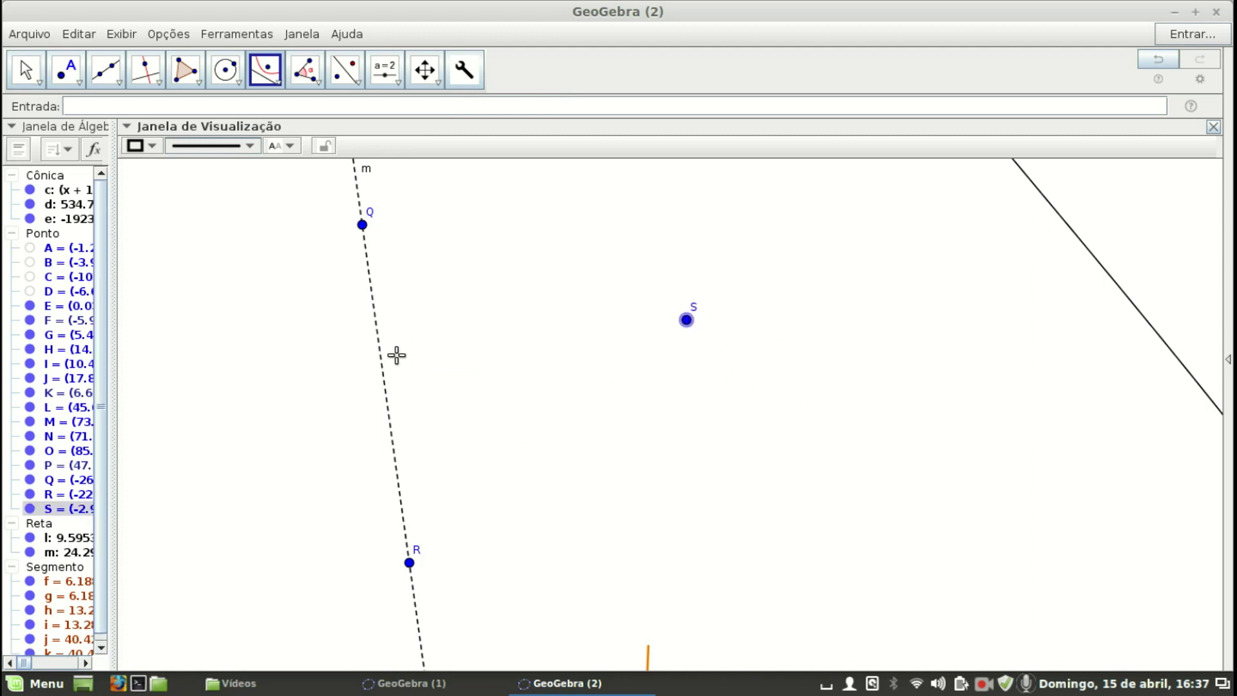
pyautogui.click(377, 348)
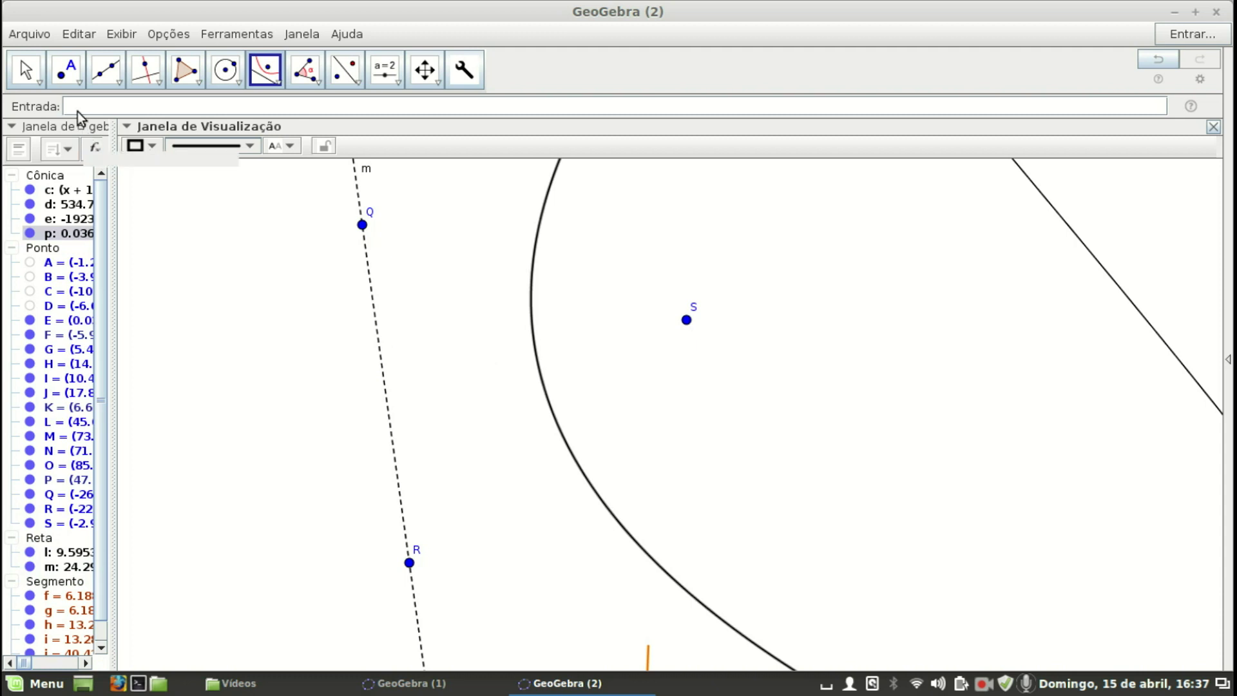
pyautogui.click(26, 69)
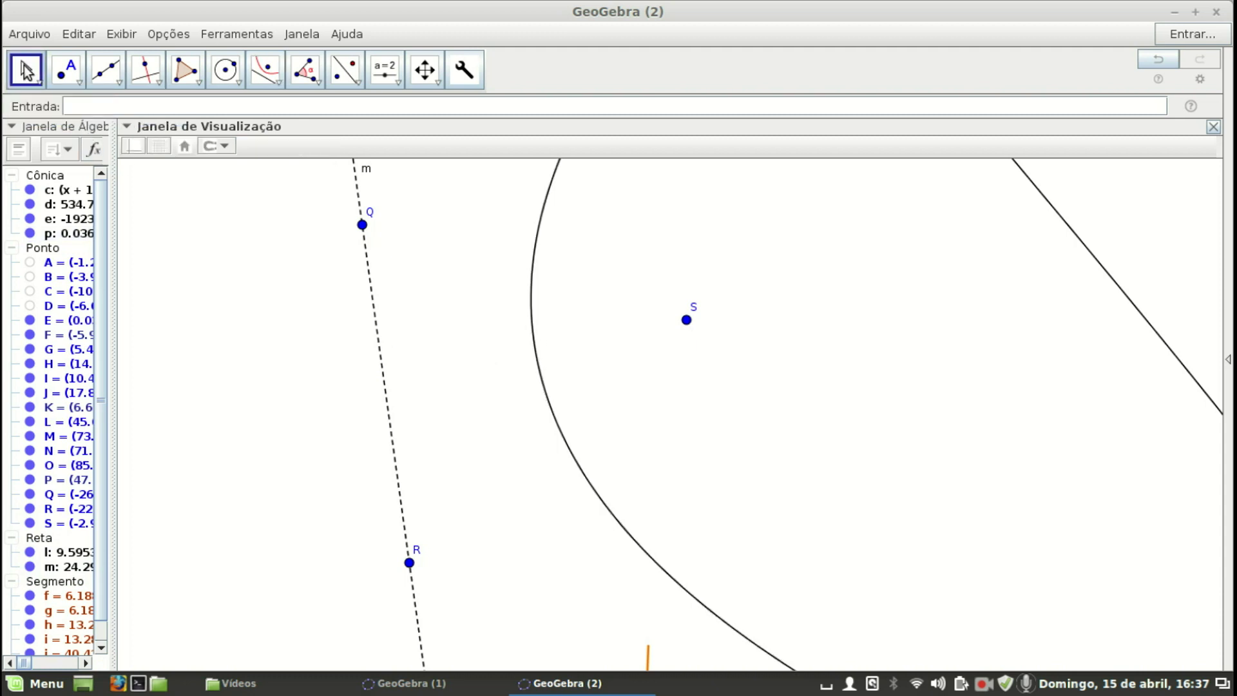
pyautogui.click(65, 78)
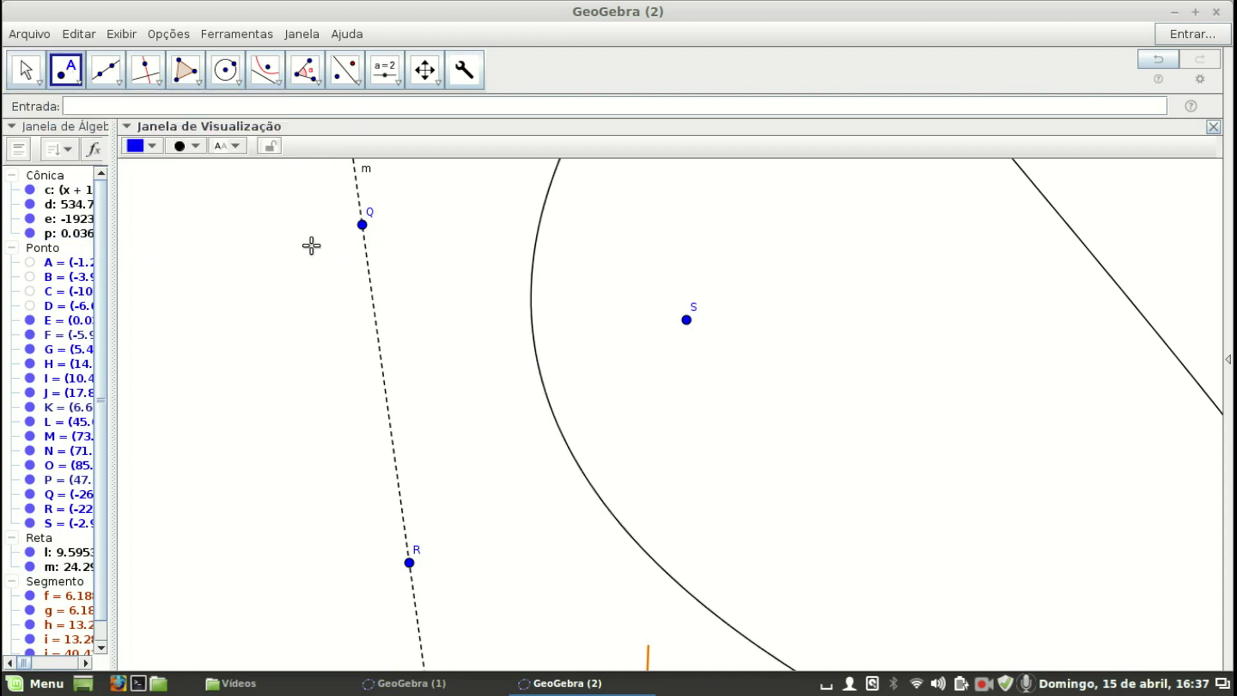
pyautogui.click(539, 221)
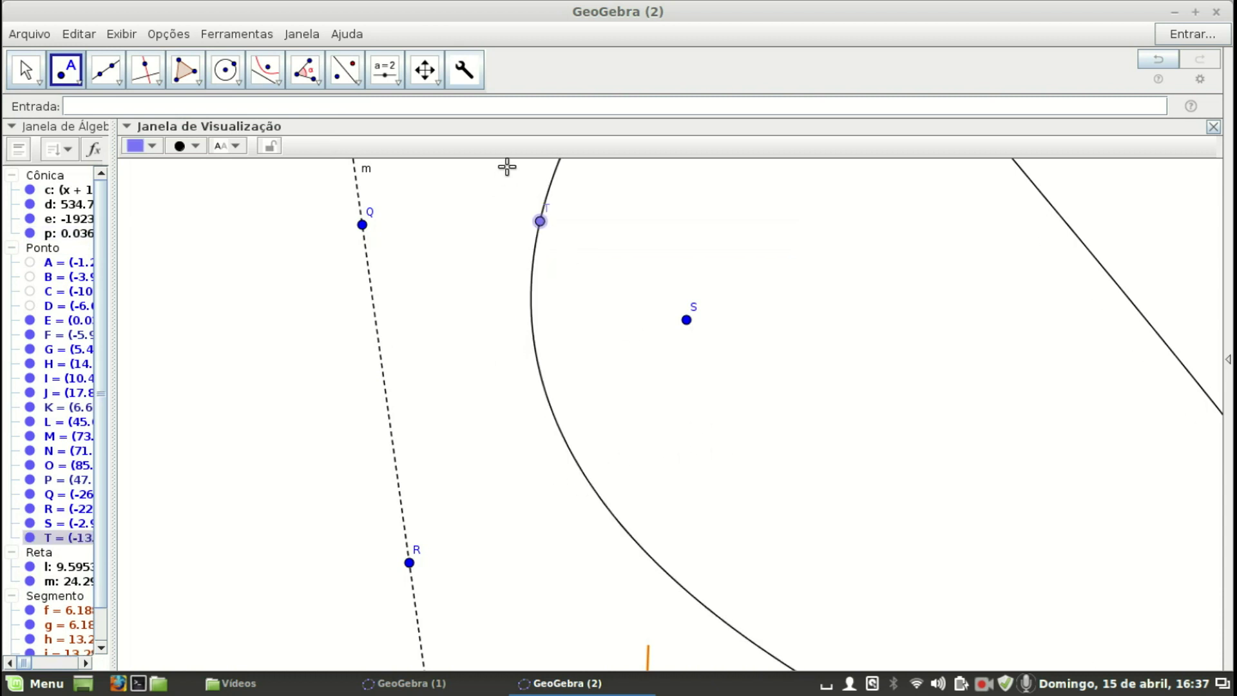
pyautogui.click(460, 70)
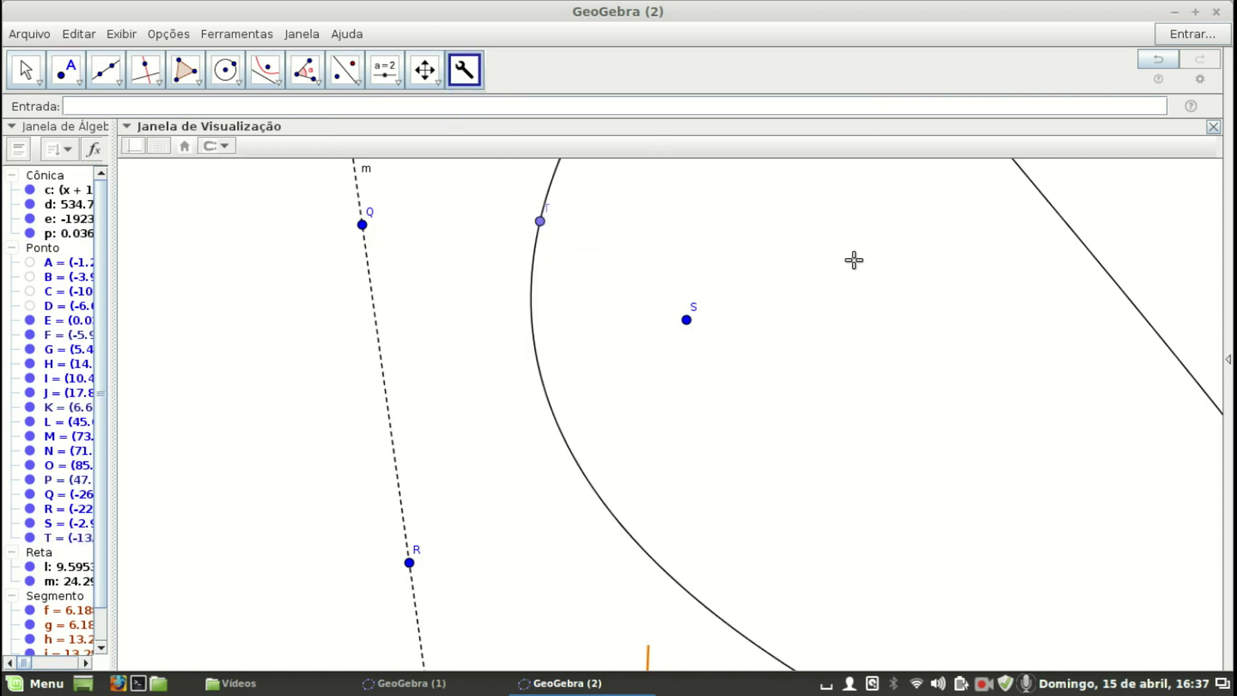
pyautogui.click(26, 70)
pyautogui.click(539, 221)
pyautogui.press('Delete')
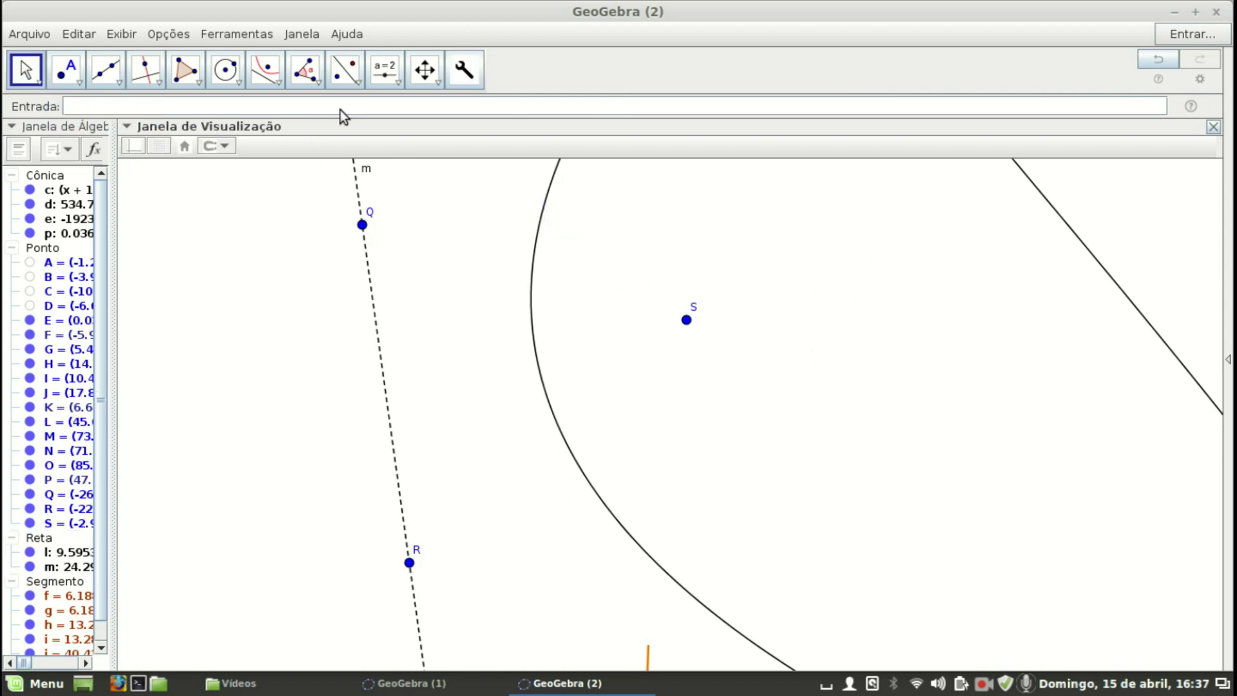
# Apply the raio tool to new point T inside the parabola, new point U on its upper arc, and parabola p
pyautogui.click(463, 70)
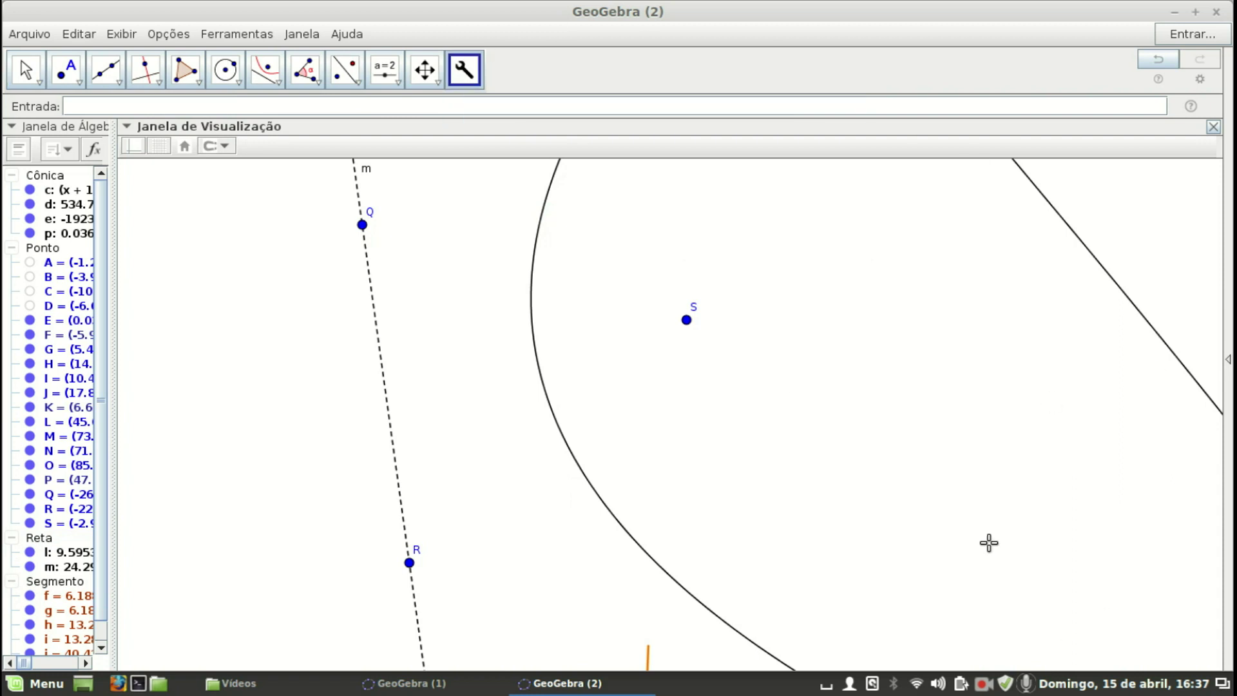
pyautogui.click(827, 191)
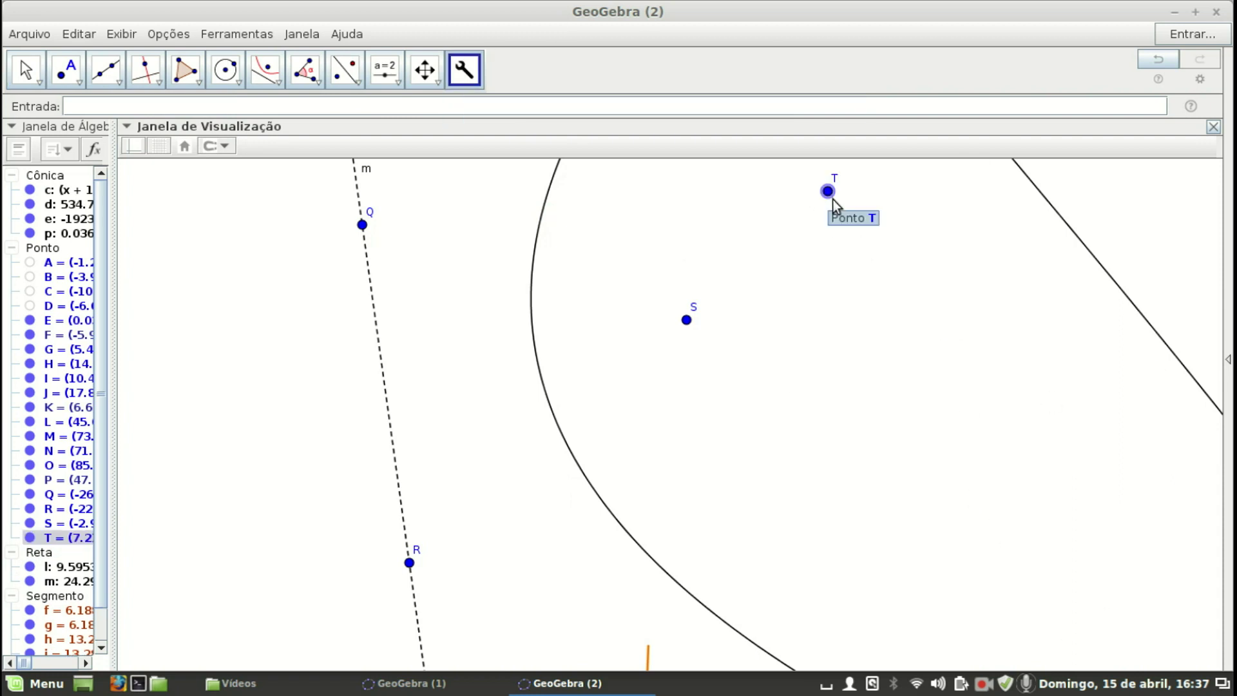
pyautogui.click(542, 212)
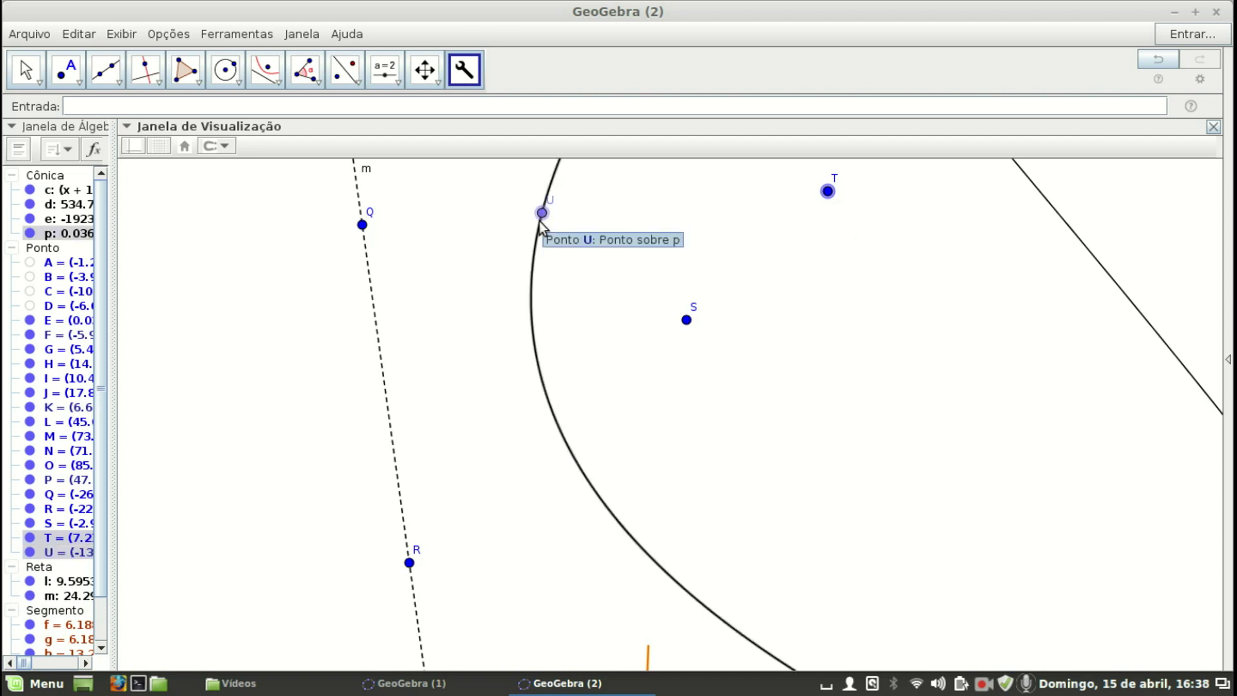
pyautogui.click(538, 246)
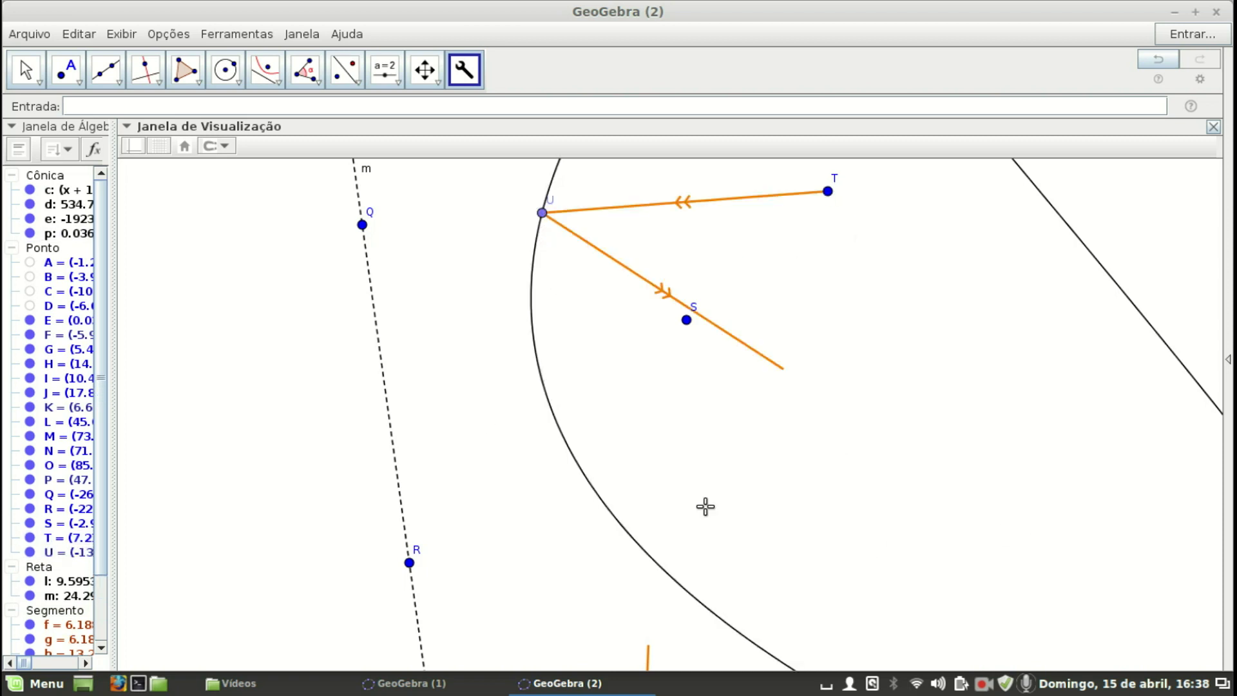
# Move point T to below the focus S so that the incident ray from T to U passes through S
pyautogui.click(26, 70)
pyautogui.click(828, 191)
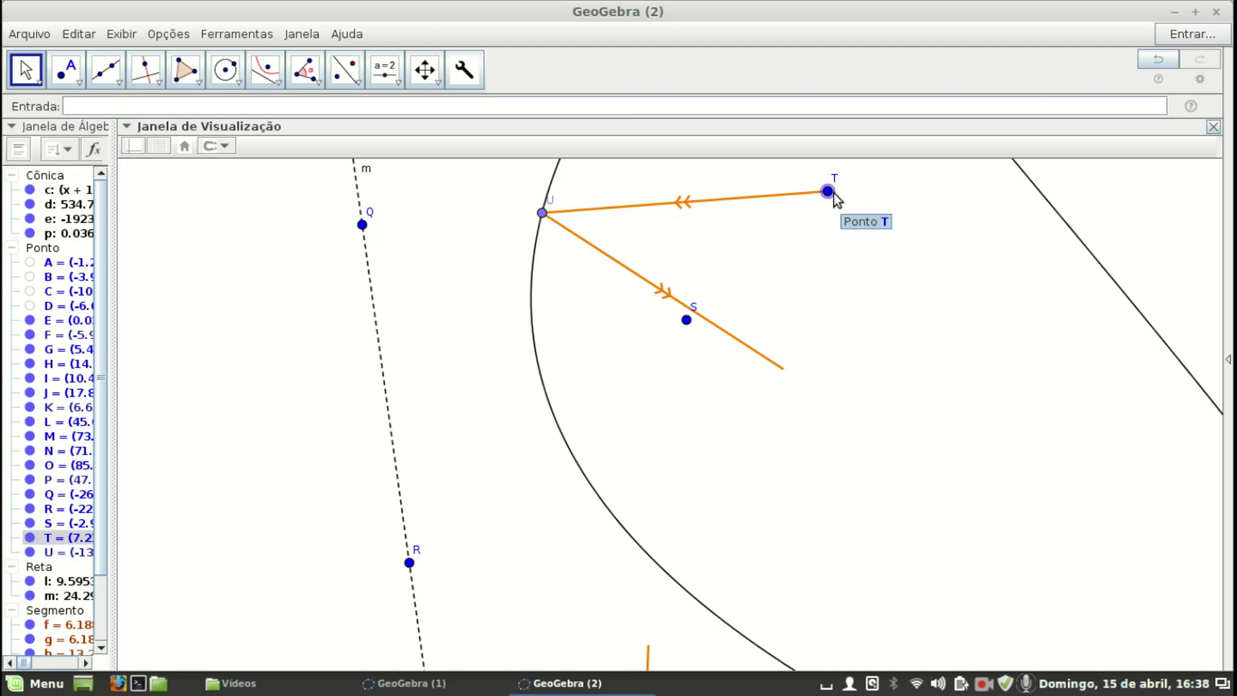
pyautogui.moveTo(828, 191); pyautogui.dragTo(991, 554)
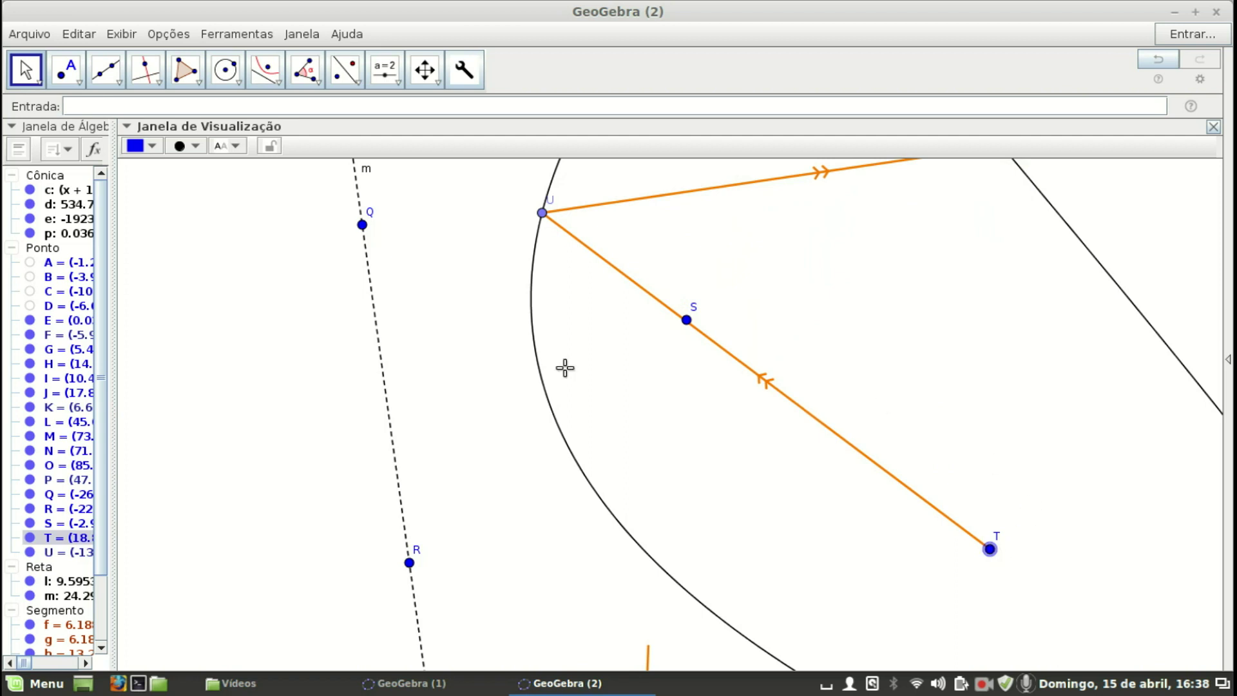
# Construct a line through focus S perpendicular to directrix m
pyautogui.click(150, 72)
pyautogui.click(159, 82)
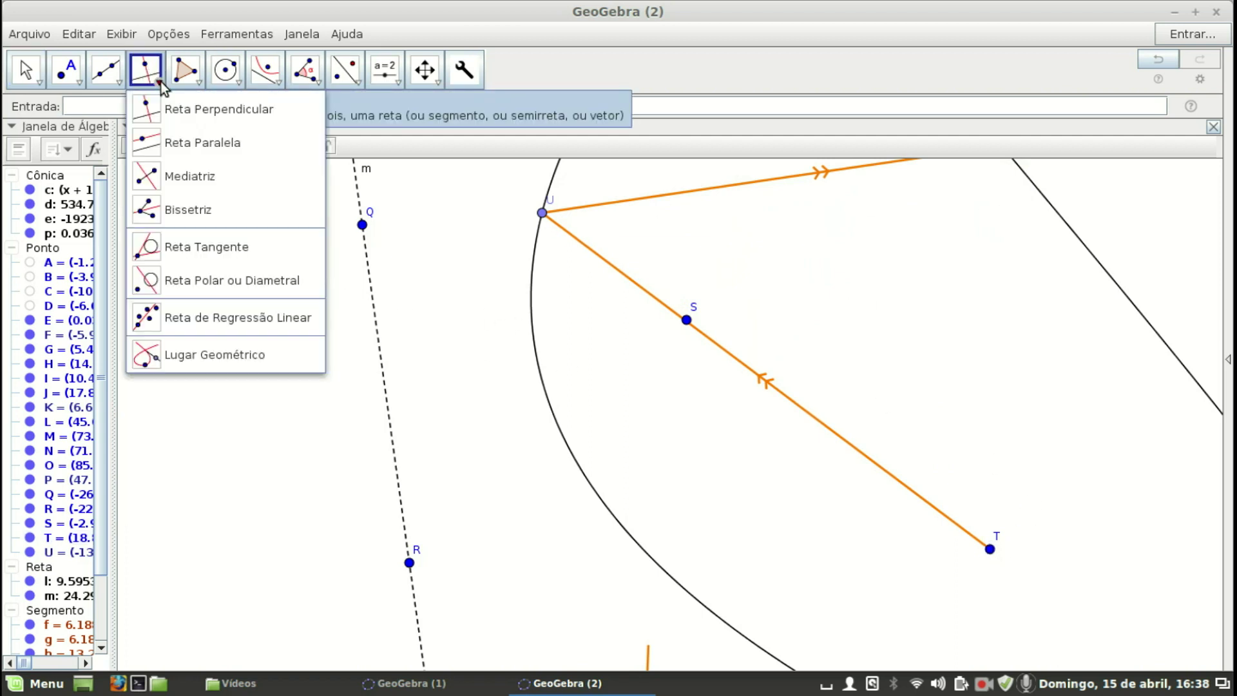
pyautogui.click(684, 319)
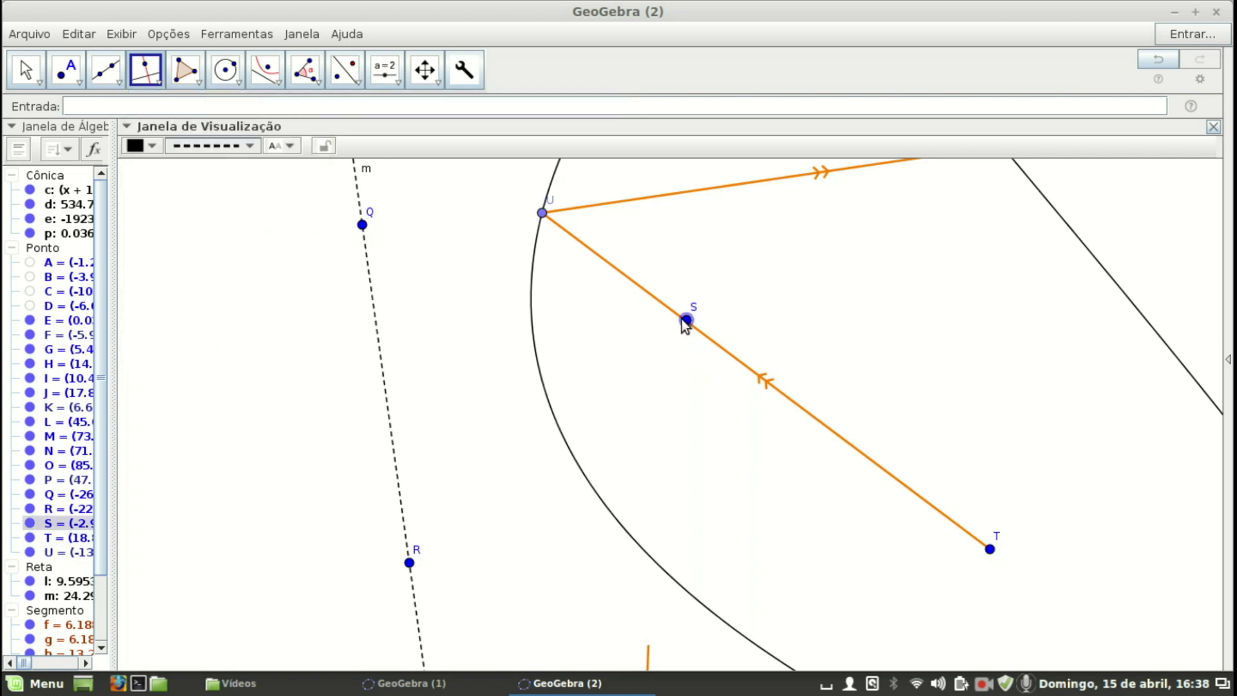
pyautogui.click(376, 339)
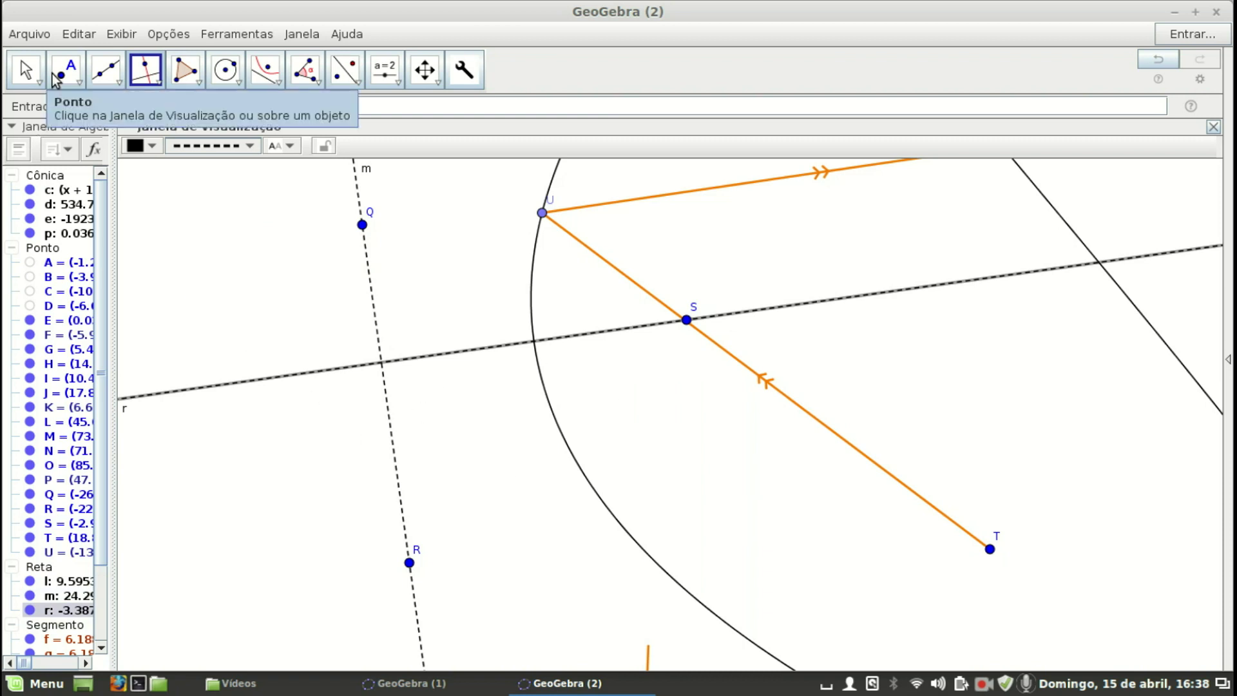
# Format the perpendicular line through S with a solid line style and dark green color
pyautogui.click(26, 69)
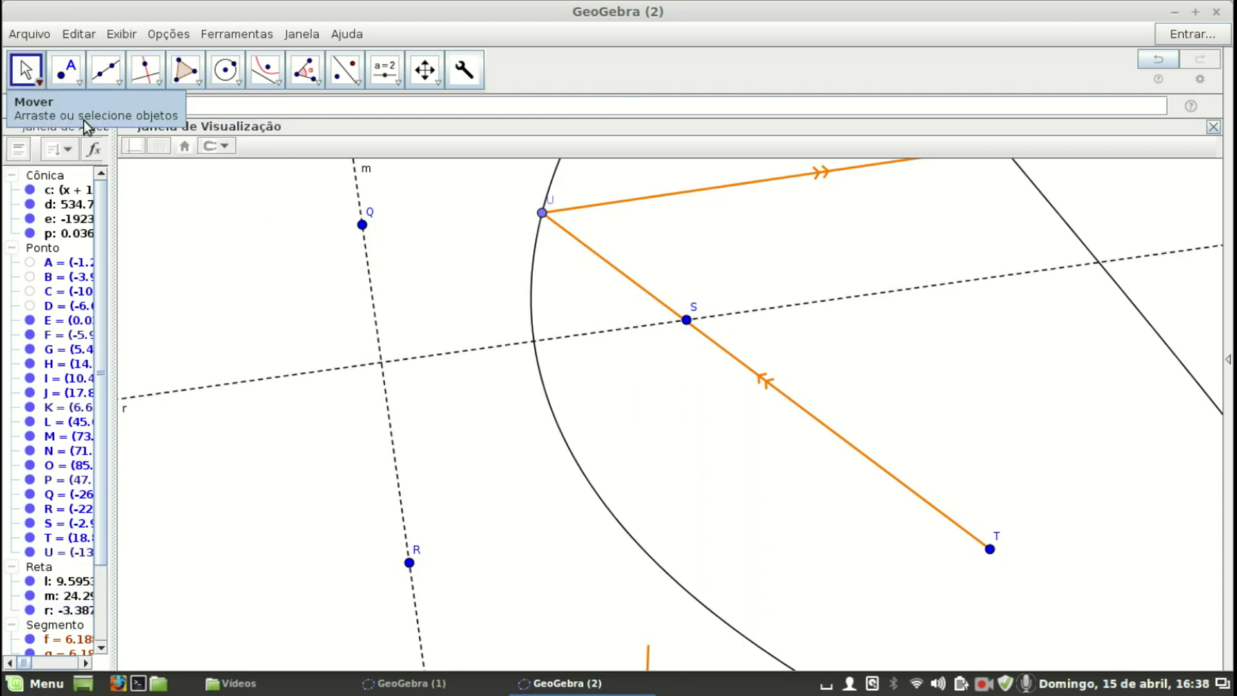
pyautogui.click(403, 360)
pyautogui.click(192, 148)
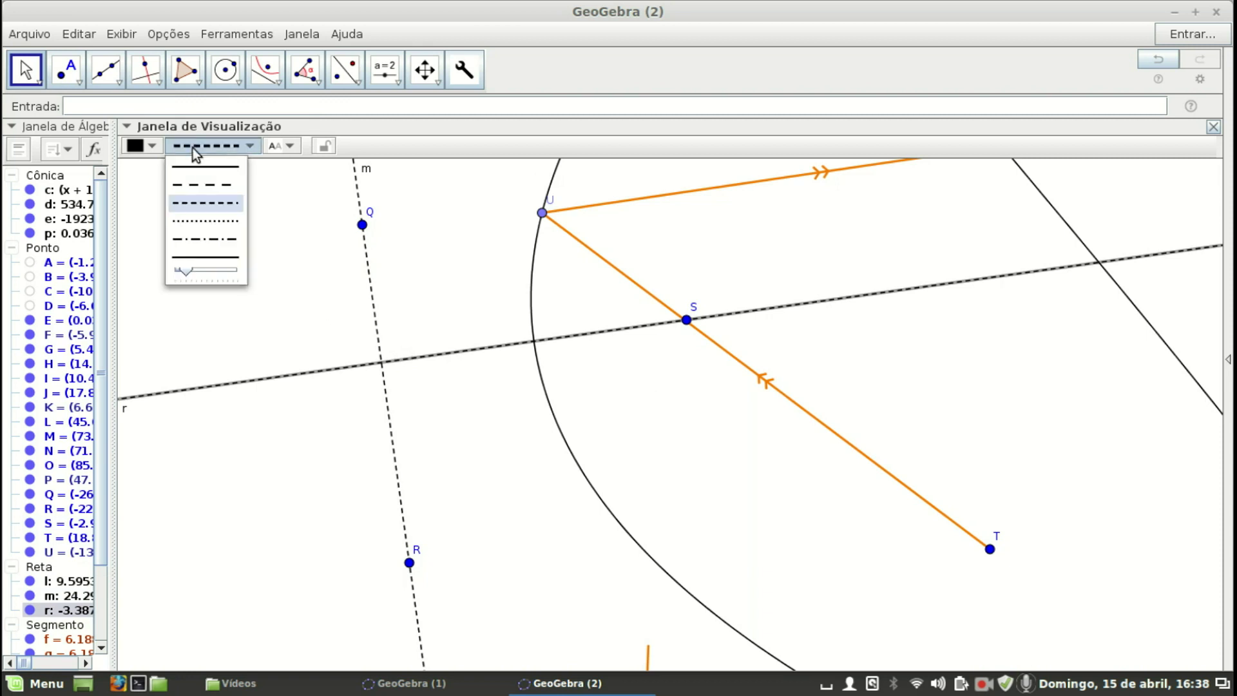
pyautogui.click(189, 165)
pyautogui.click(154, 145)
pyautogui.click(191, 181)
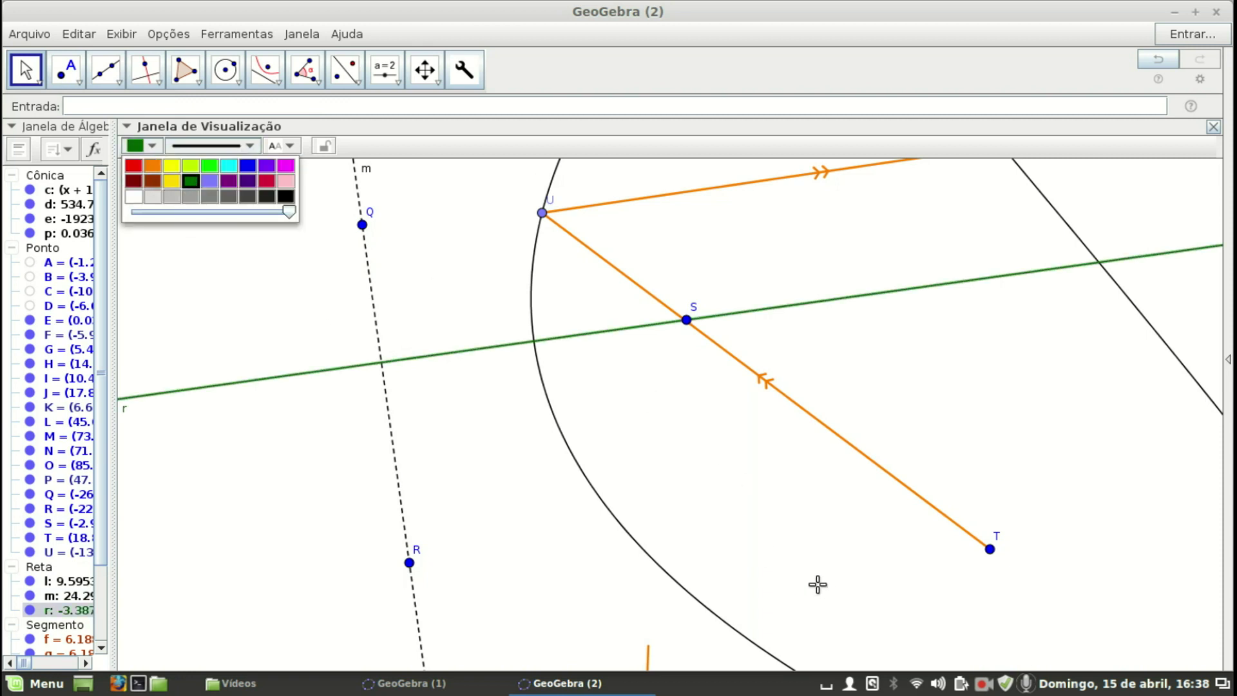
# Move point T above the green axis so its incident ray runs parallel to the axis and reflects through S
pyautogui.click(29, 70)
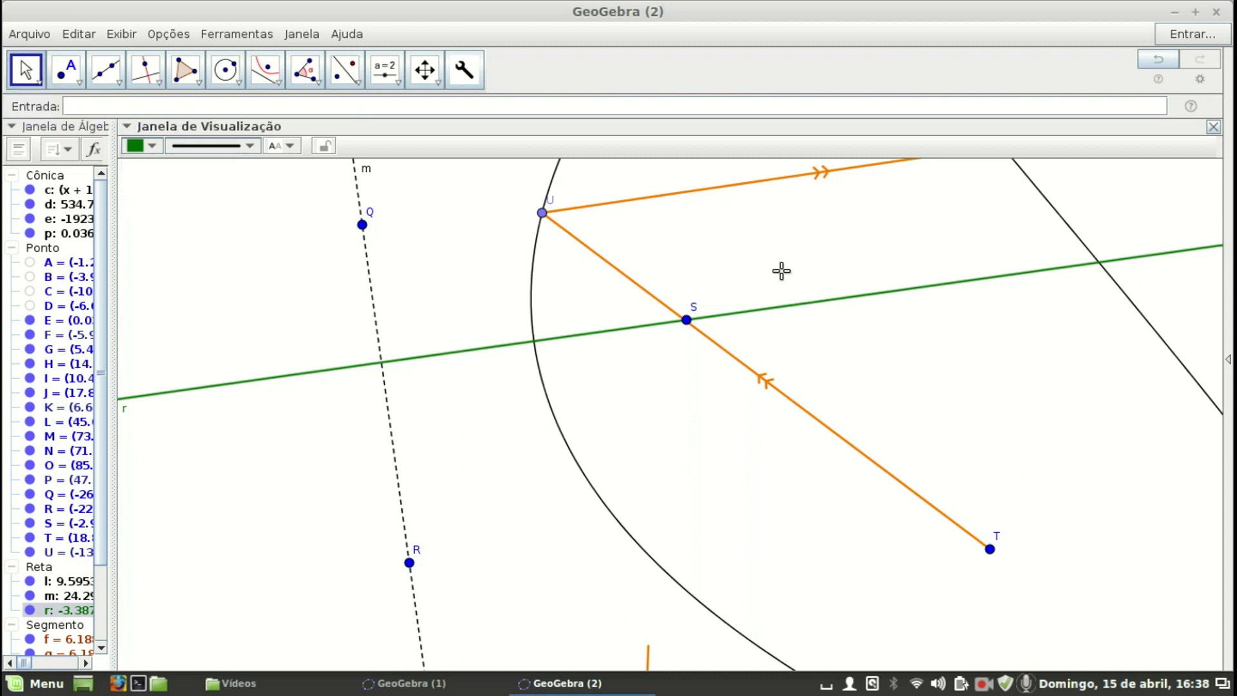
pyautogui.moveTo(697, 233); pyautogui.dragTo(629, 340)
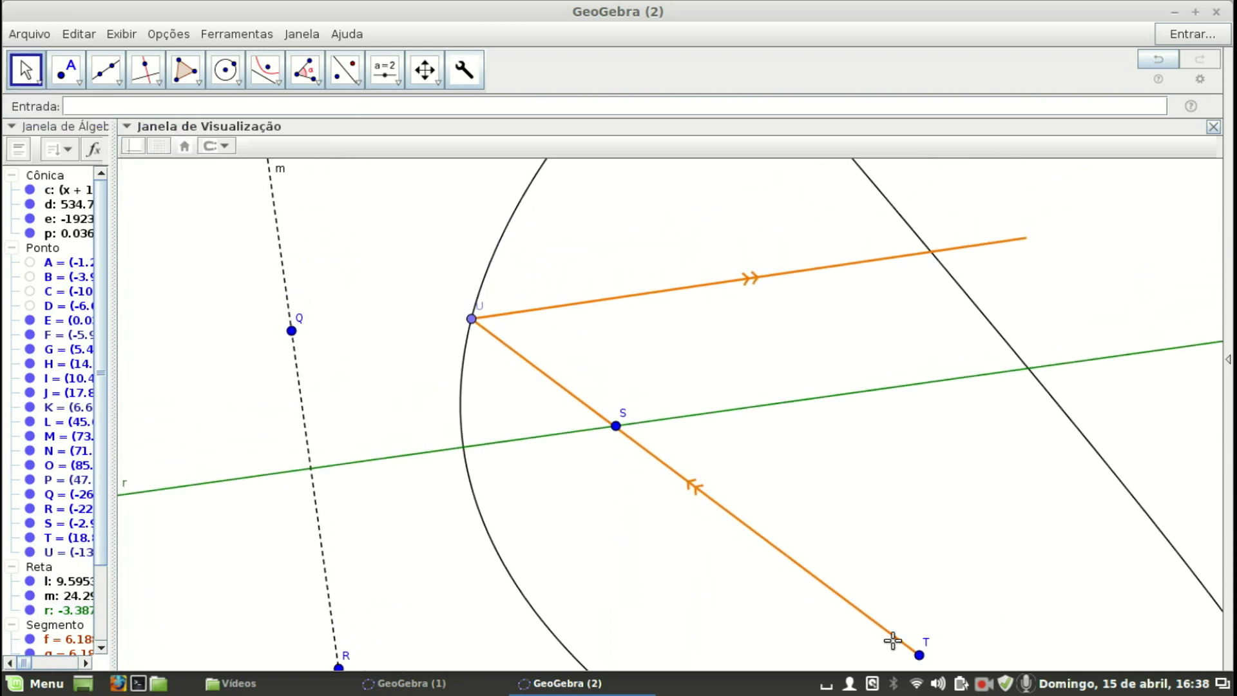
pyautogui.moveTo(918, 648); pyautogui.dragTo(957, 255)
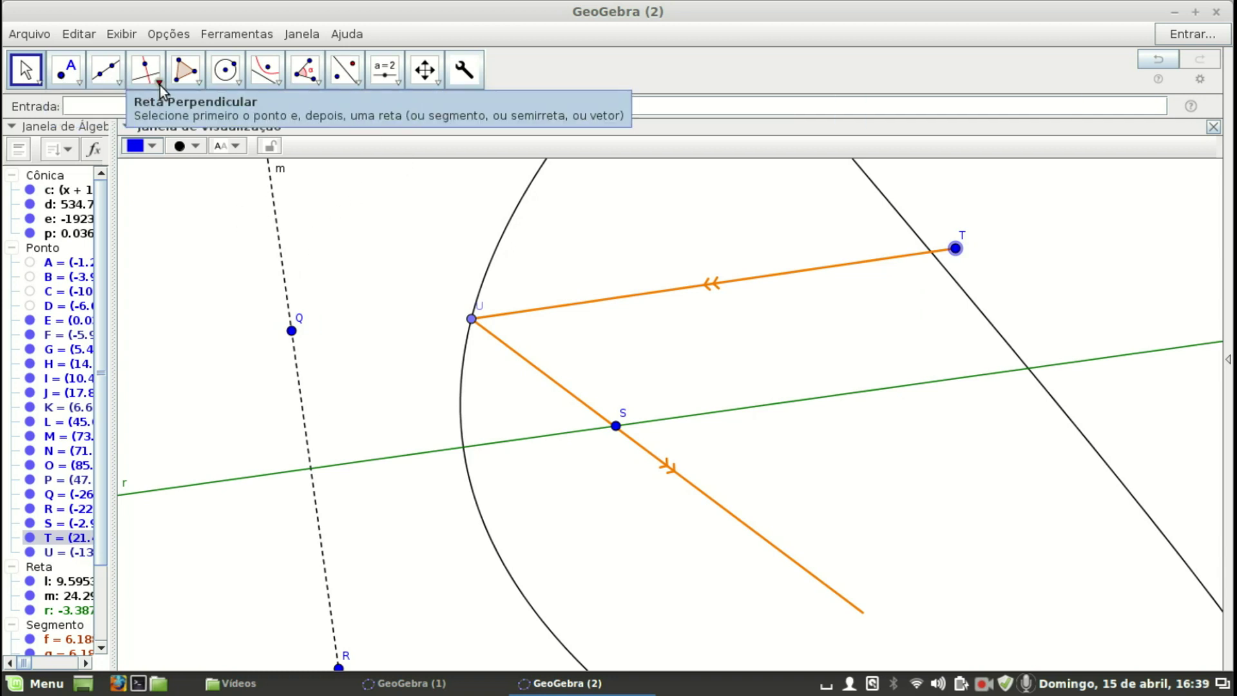
pyautogui.click(120, 83)
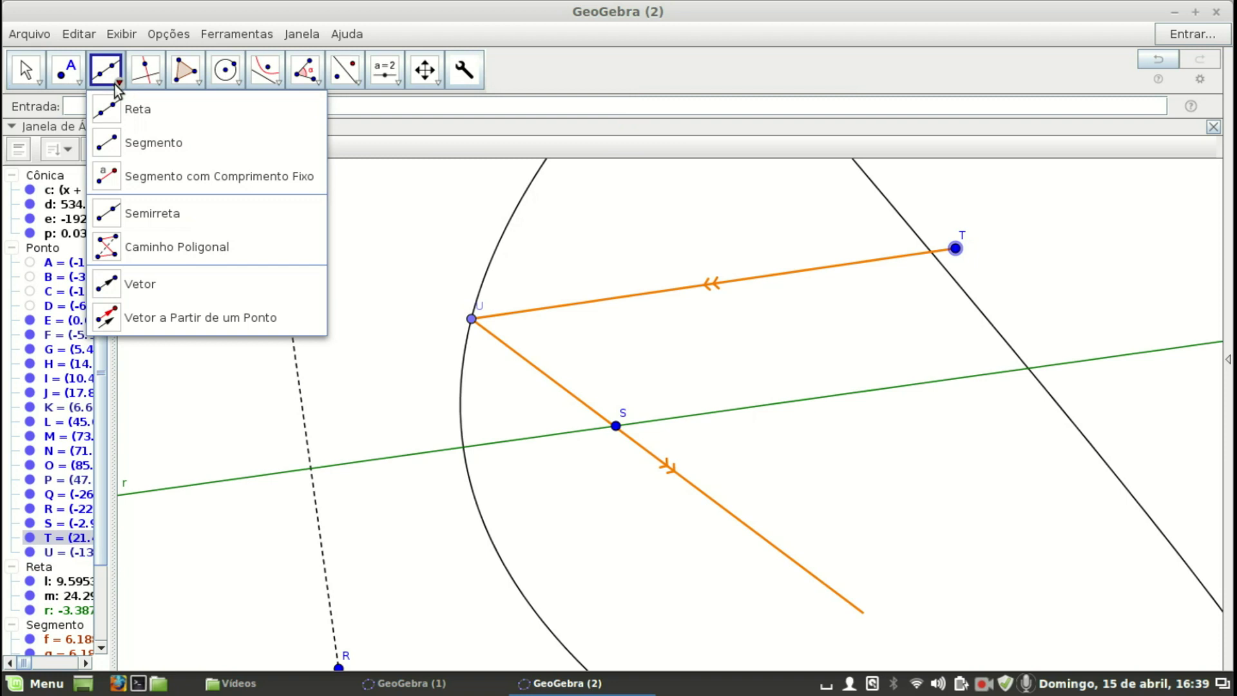
pyautogui.moveTo(219, 74)
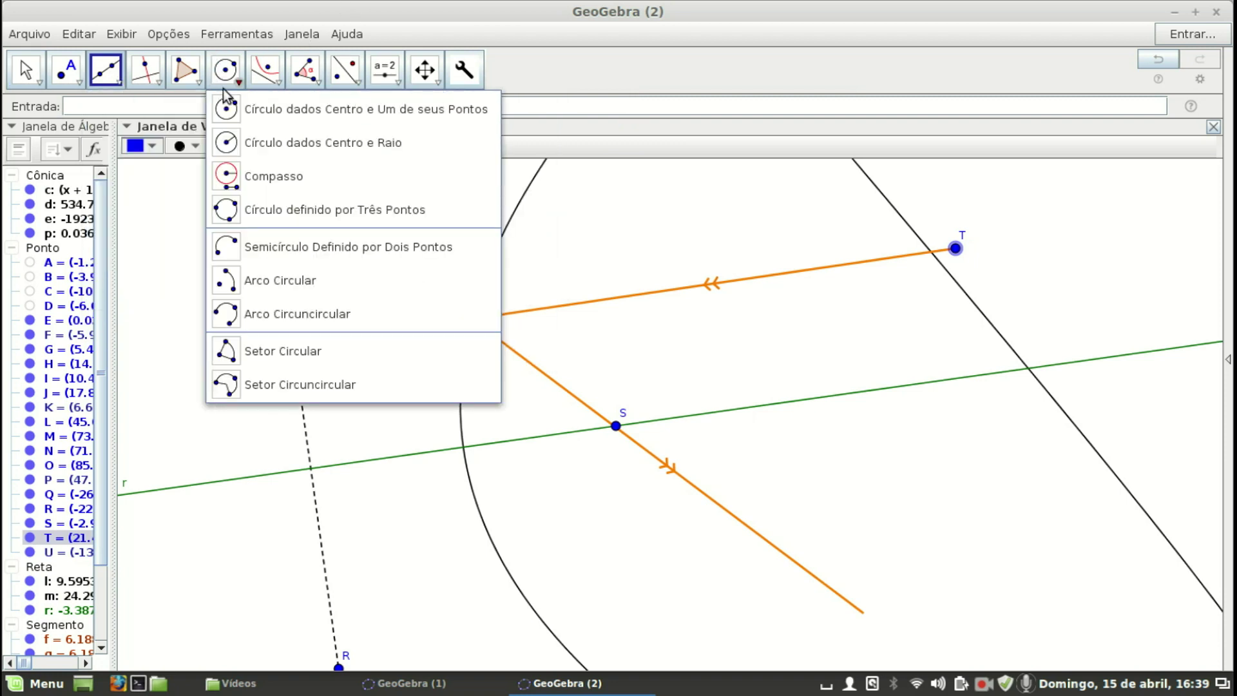
pyautogui.click(221, 285)
pyautogui.click(916, 598)
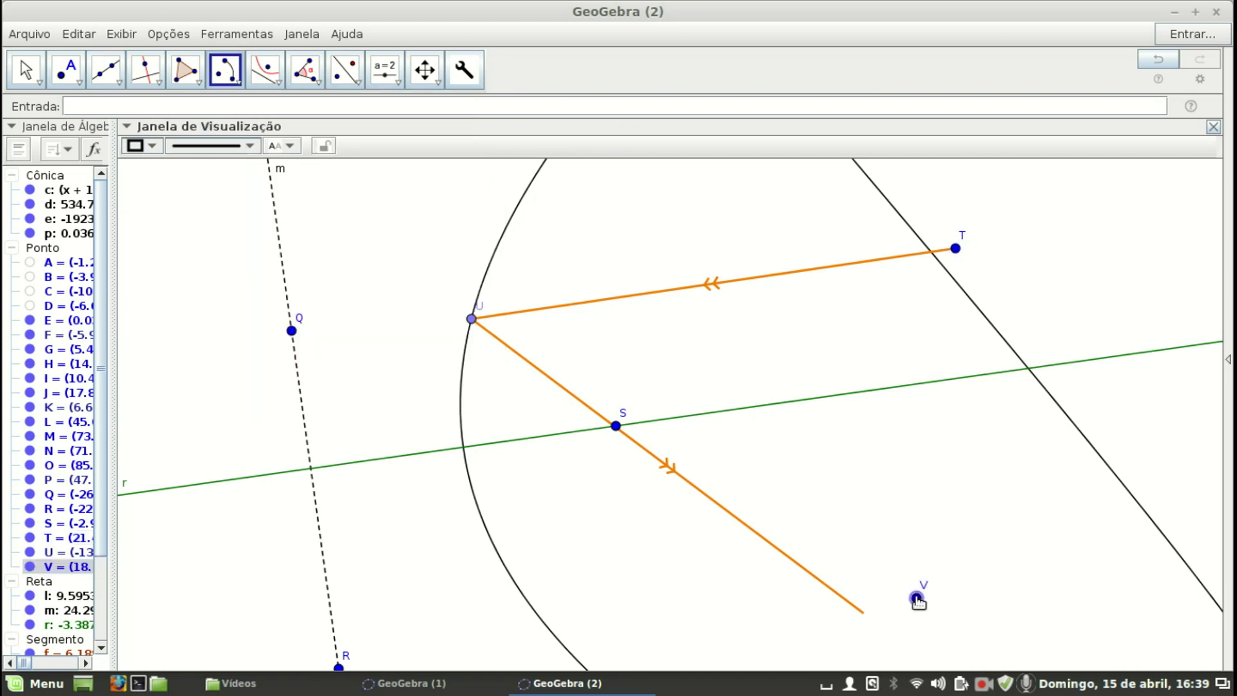
pyautogui.click(348, 447)
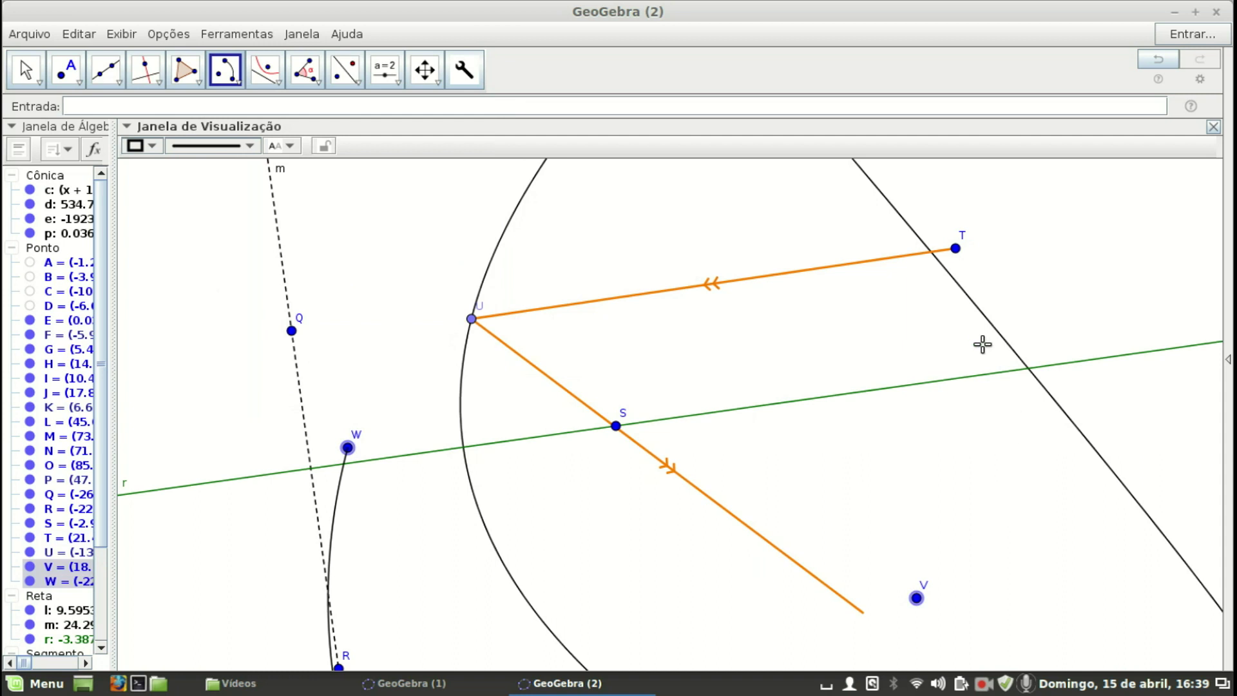
pyautogui.click(989, 528)
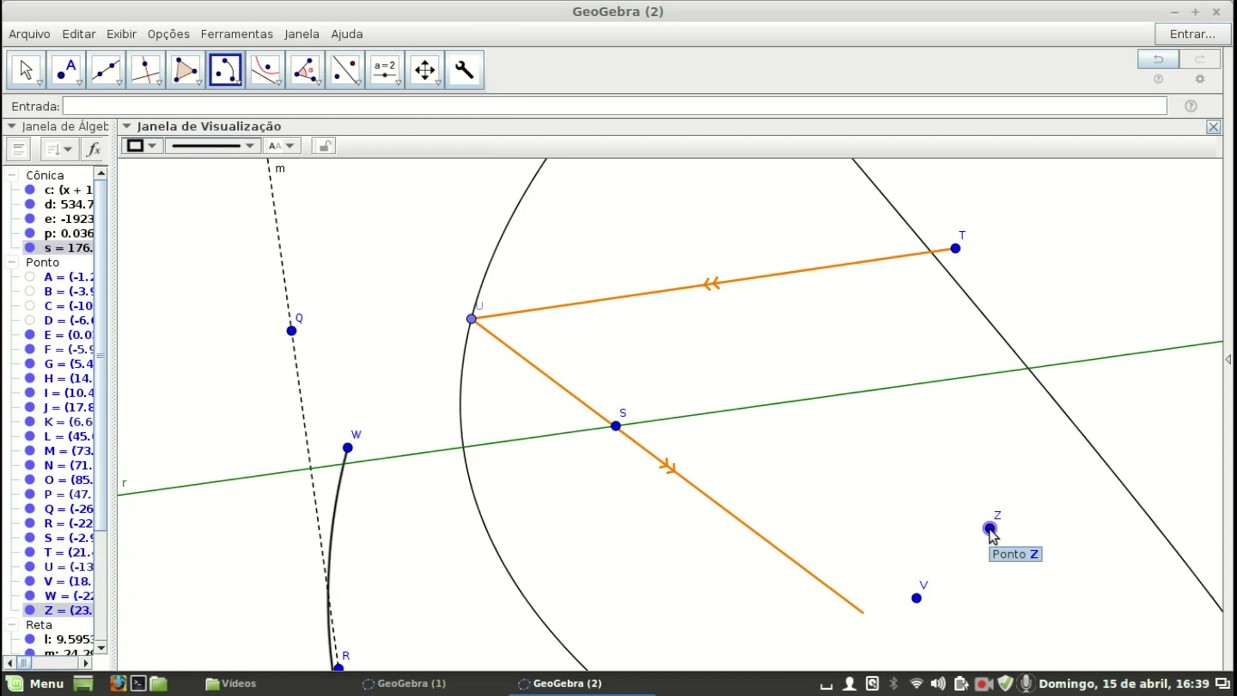
pyautogui.hotkey('ctrl', 'z')
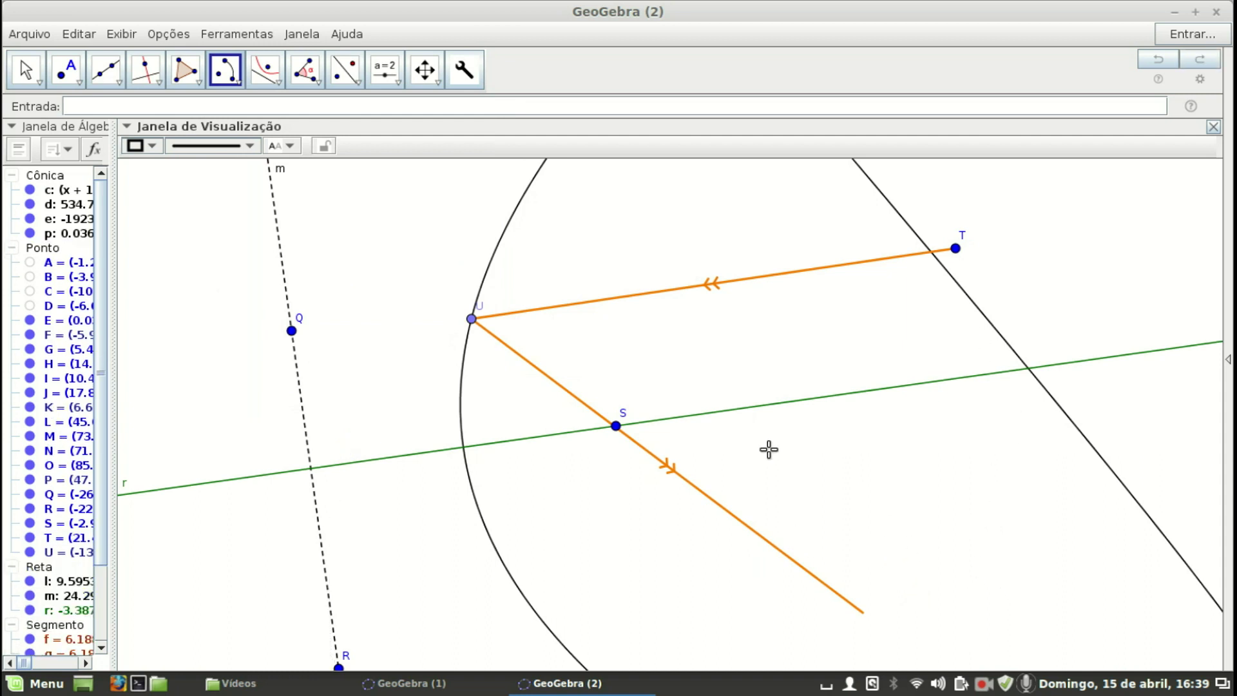
# Draw a circular arc inside the parabola with center V, running from W above the green axis to Z below it
pyautogui.click(973, 545)
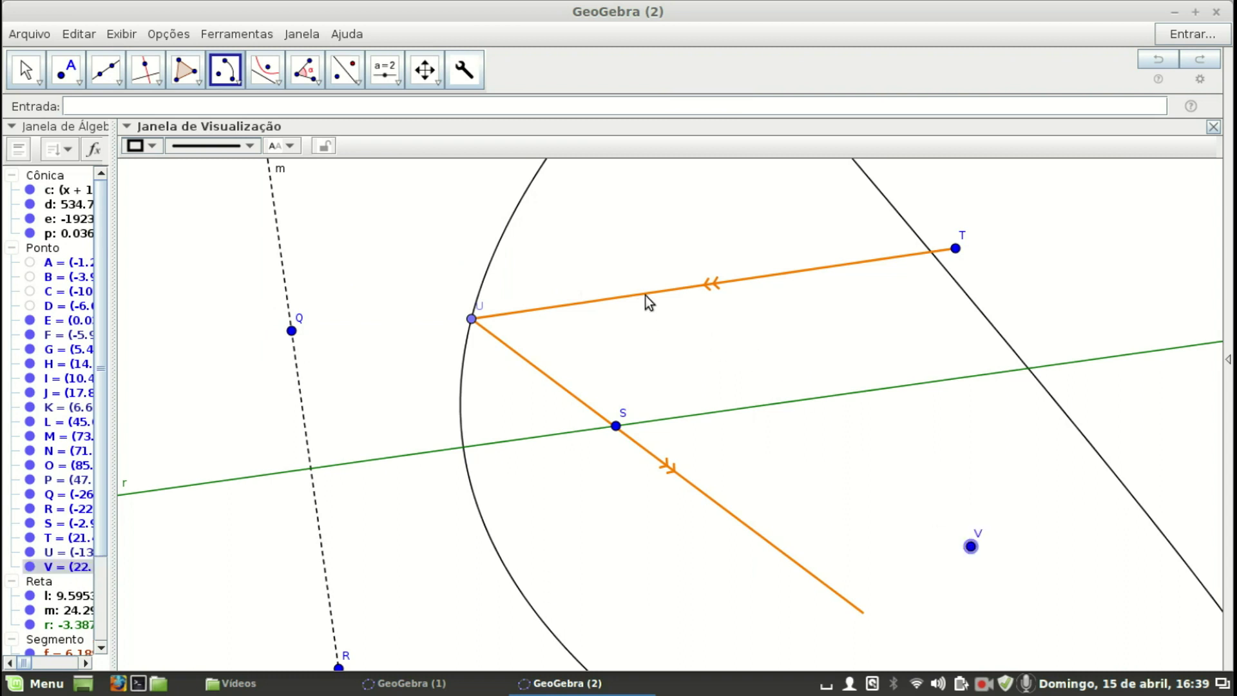
pyautogui.click(872, 326)
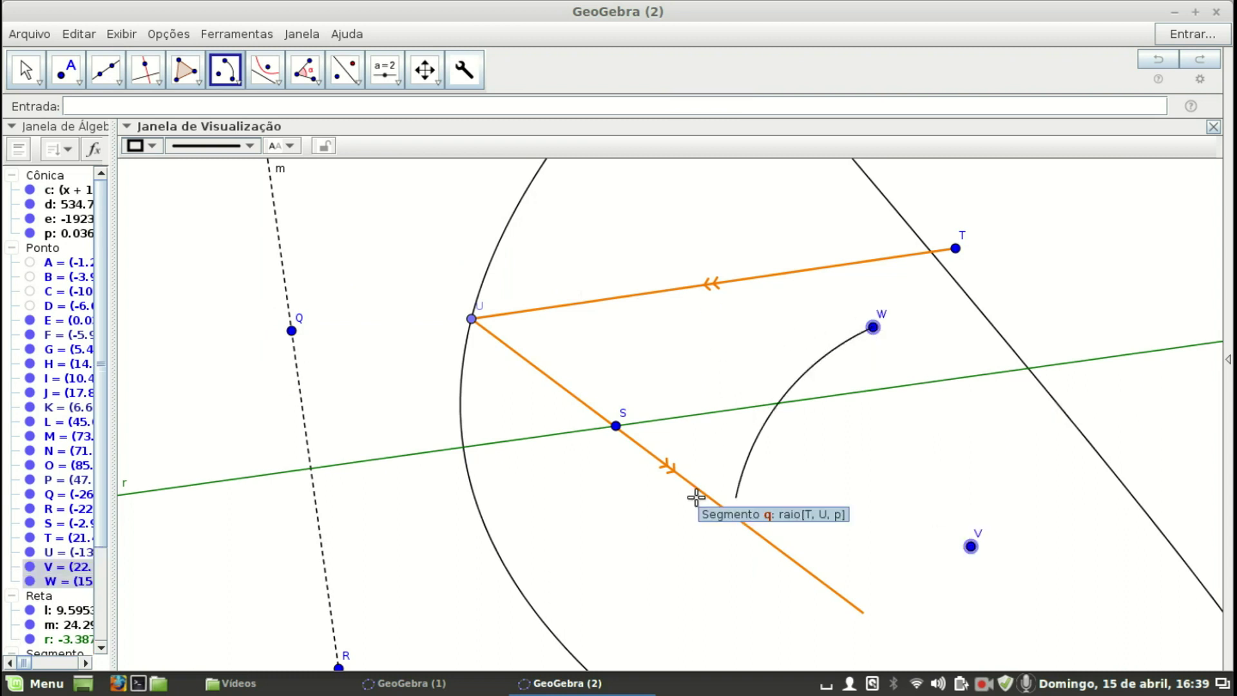
pyautogui.click(730, 596)
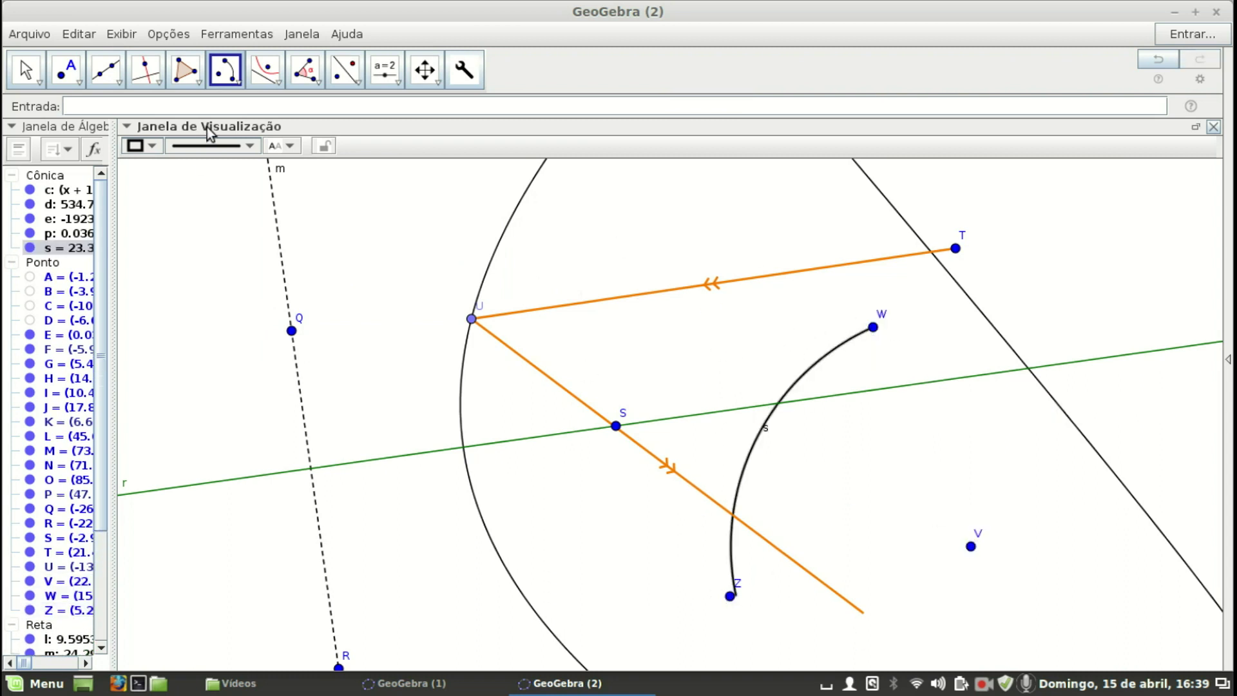
# Apply the raio tool to new point A1, new point B1 on arc s, and the arc, and move A1 slightly farther from B1
pyautogui.click(477, 73)
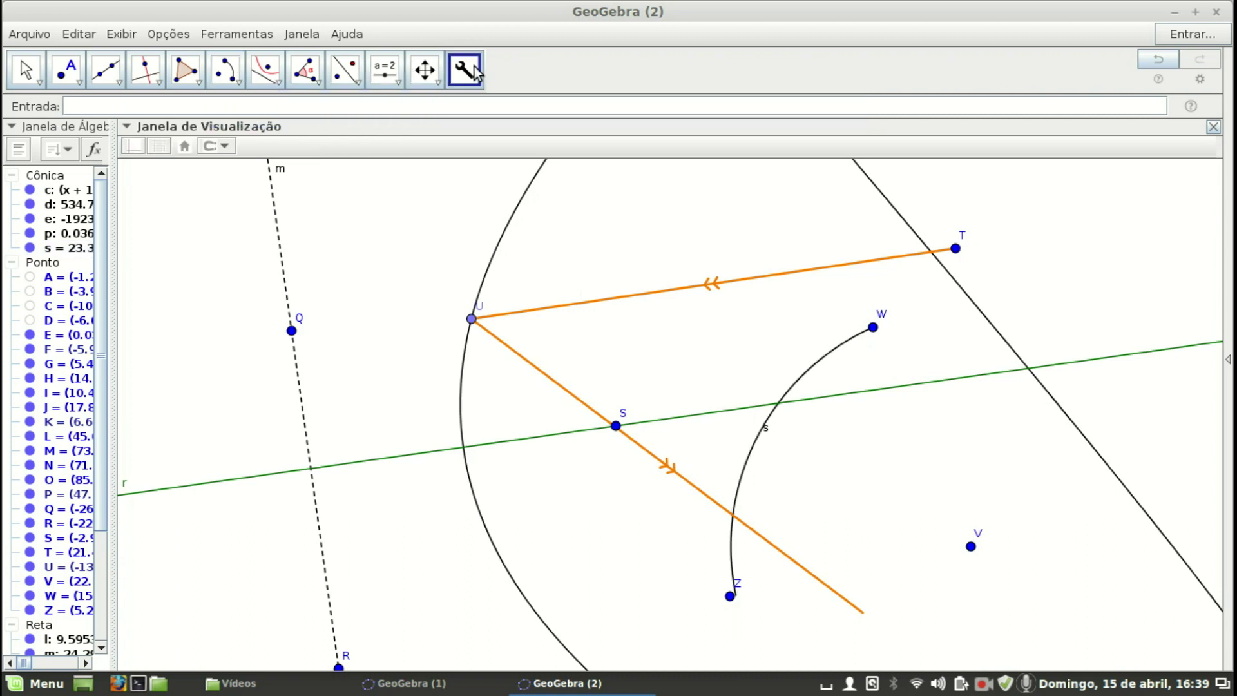
pyautogui.click(992, 454)
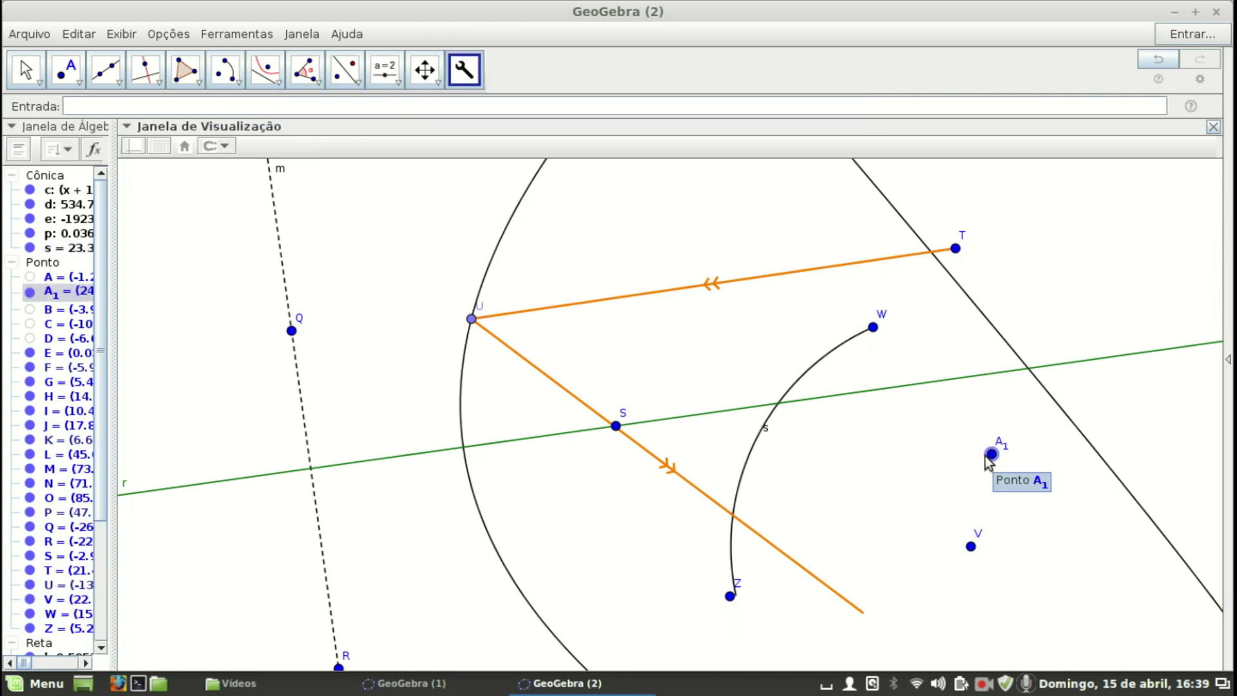
pyautogui.click(809, 370)
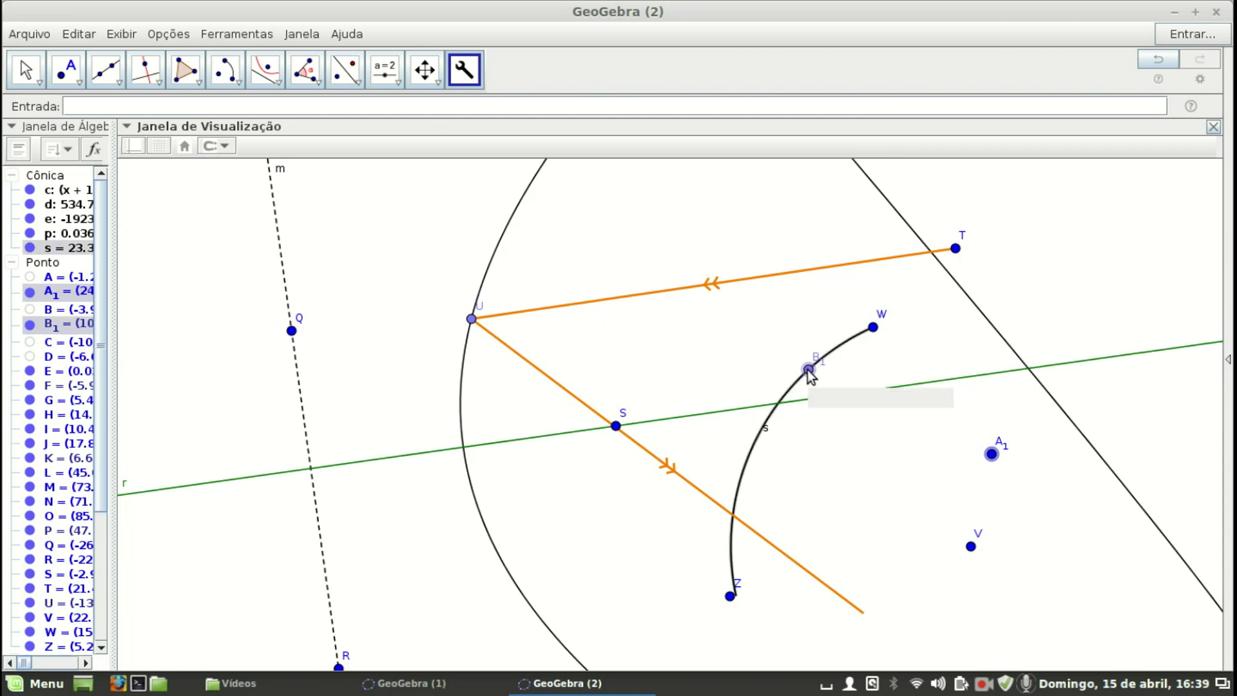
pyautogui.click(793, 386)
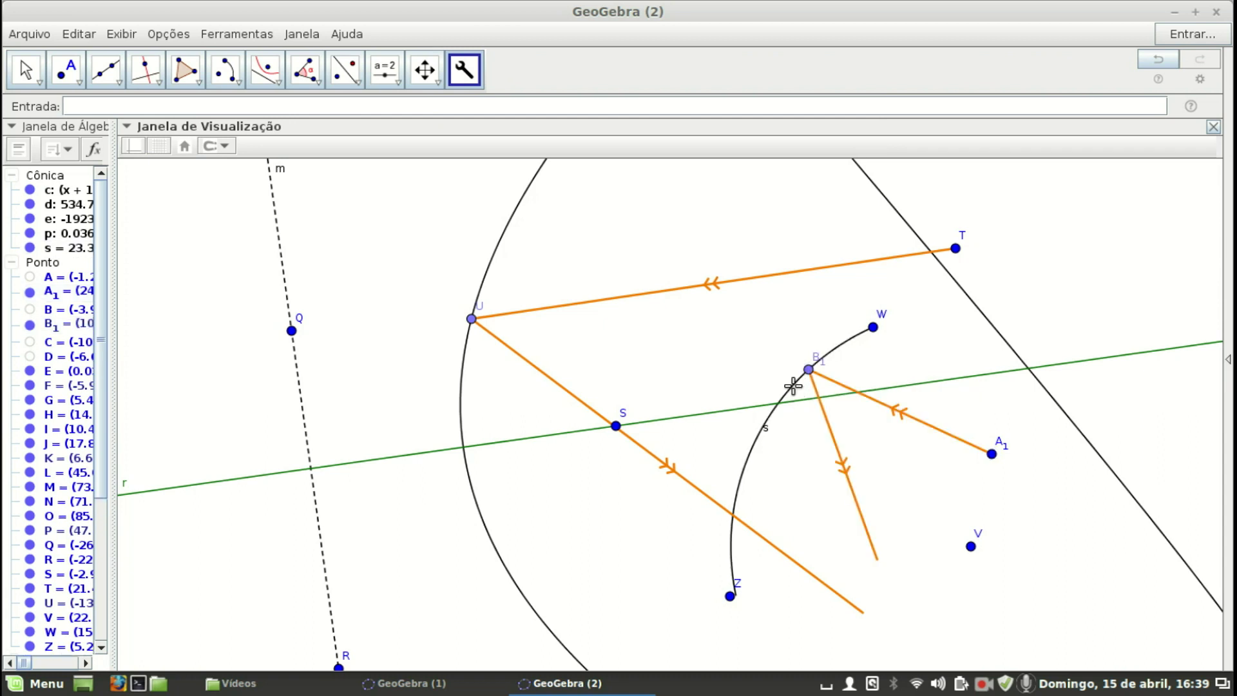
pyautogui.click(25, 70)
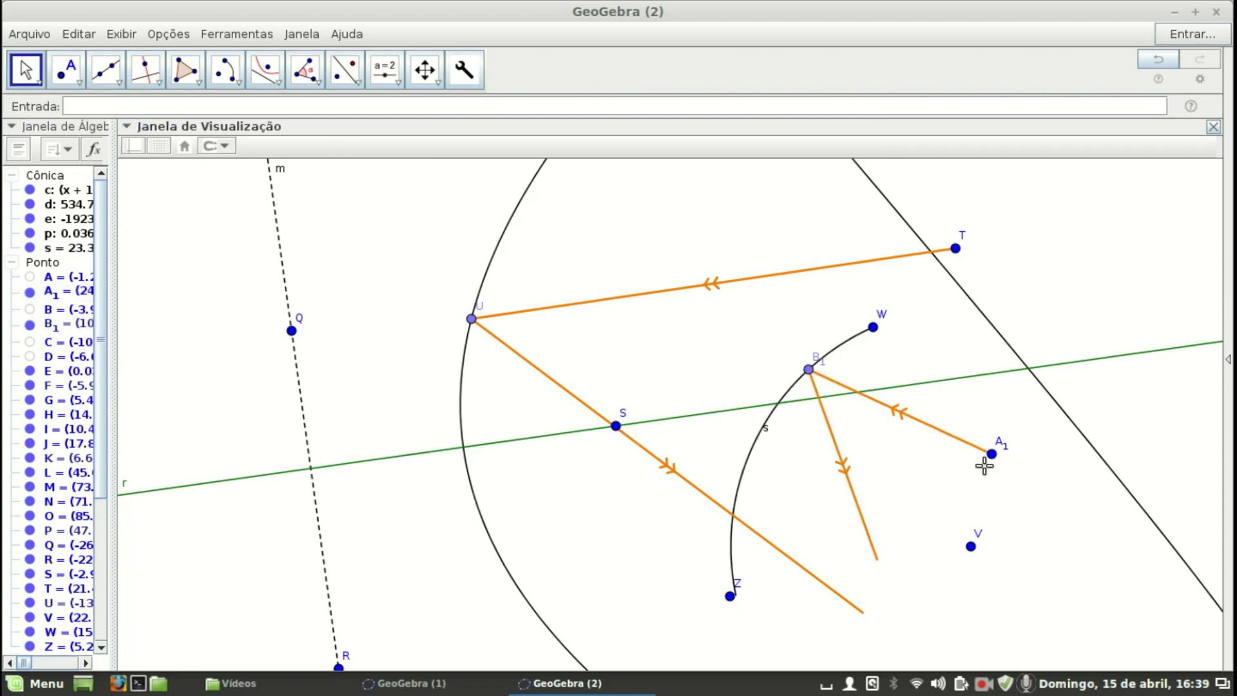
pyautogui.moveTo(992, 456); pyautogui.dragTo(1035, 479)
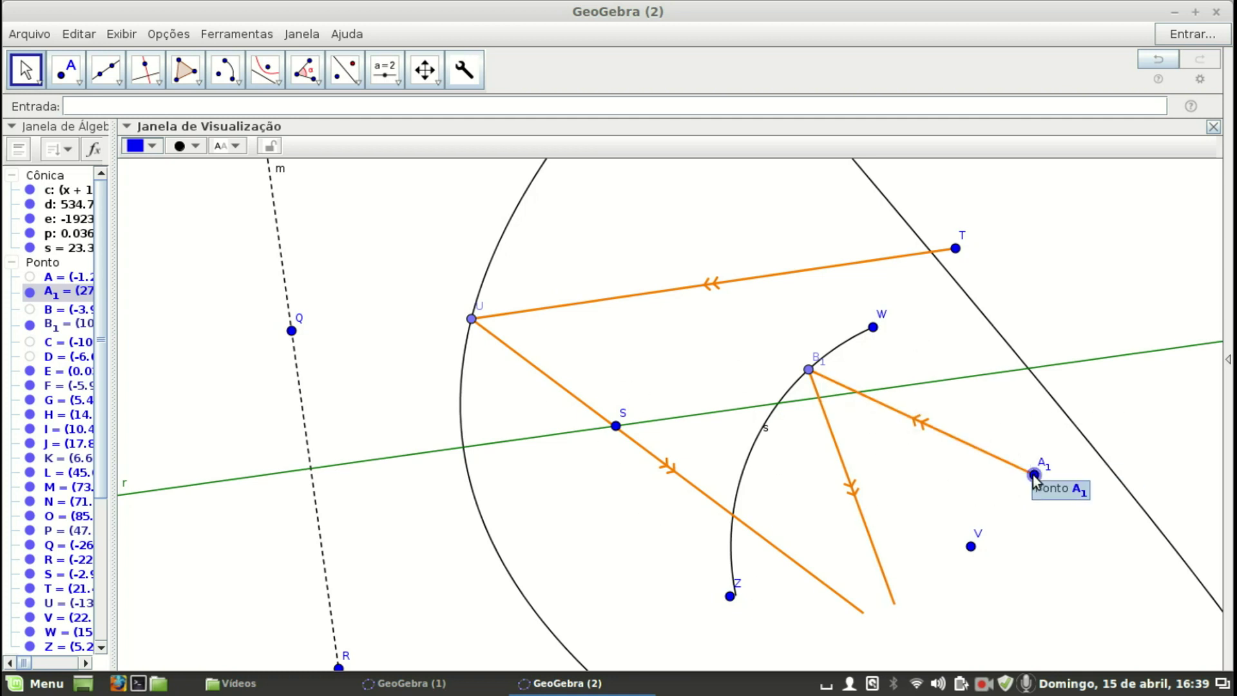
# Draw a nearly horizontal segment from C1 to D1 in the empty area between point T and the dashed line through L
pyautogui.click(115, 83)
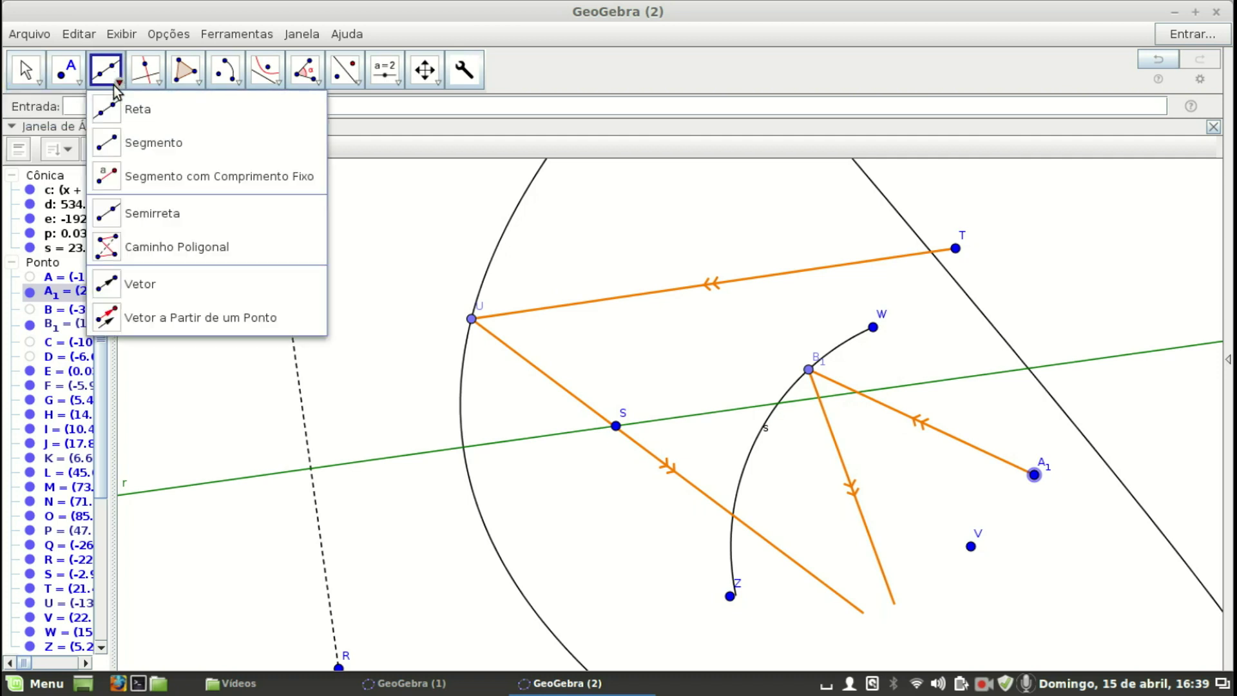
pyautogui.click(117, 143)
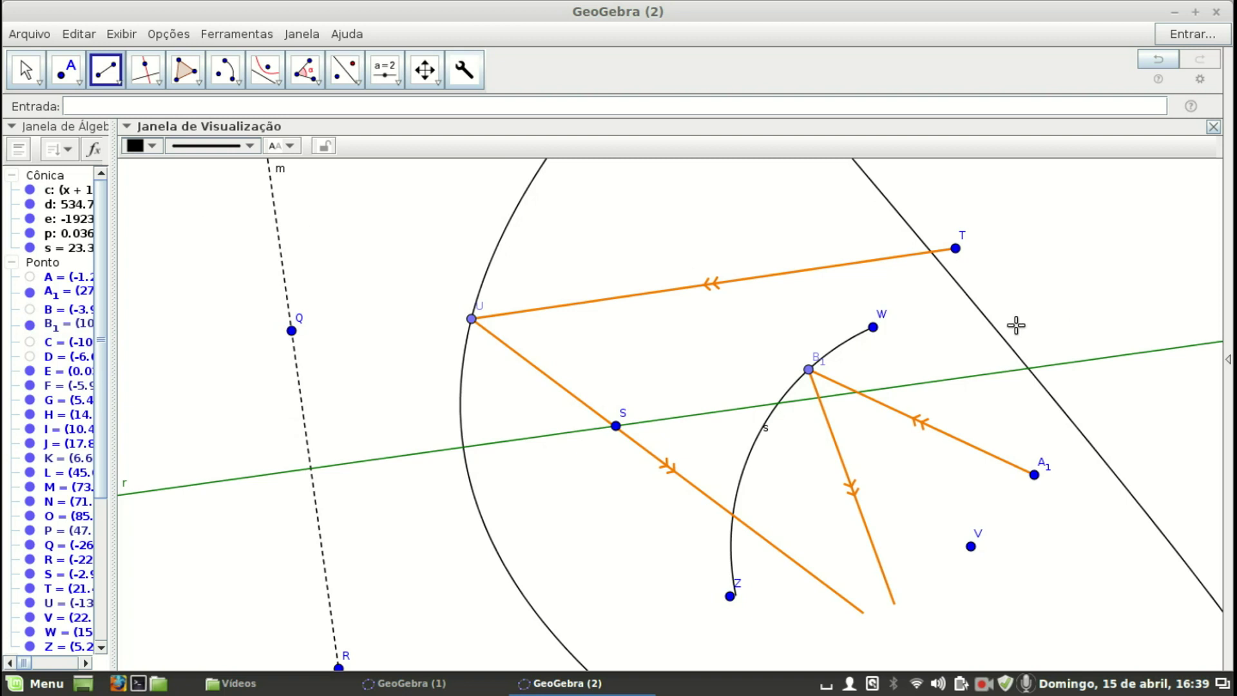
pyautogui.click(25, 69)
pyautogui.moveTo(1116, 295); pyautogui.dragTo(363, 353)
pyautogui.moveTo(786, 295); pyautogui.dragTo(974, 408)
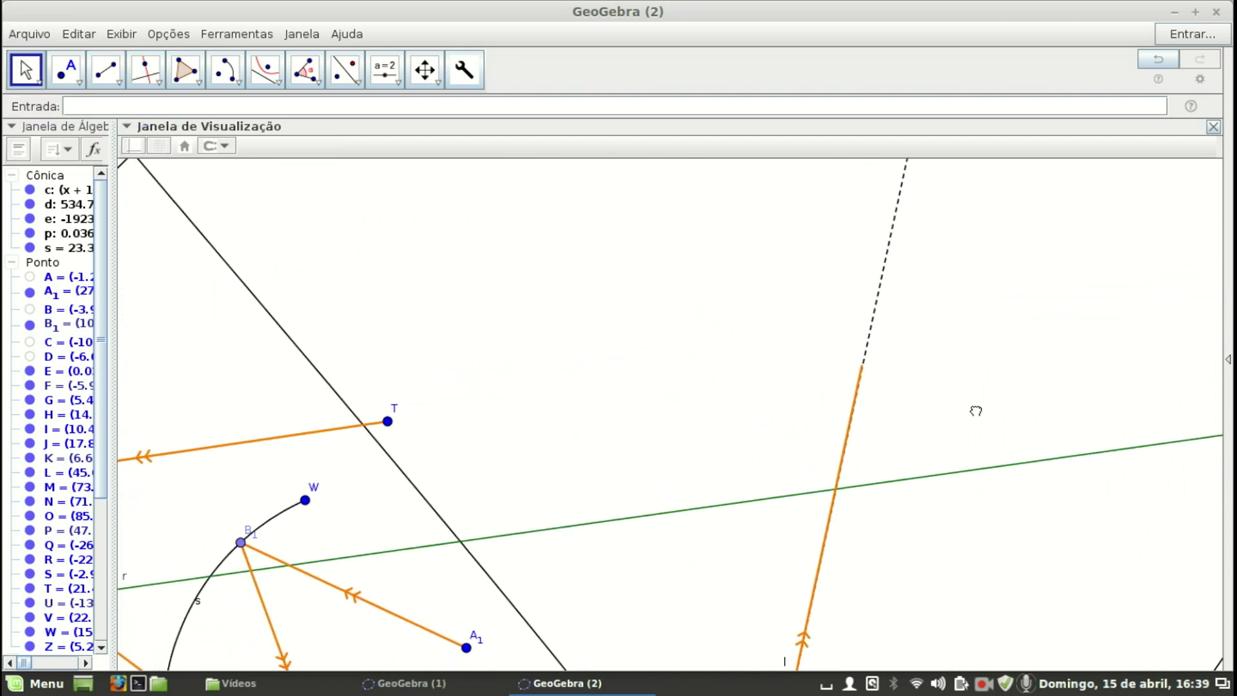
pyautogui.click(103, 71)
pyautogui.click(472, 383)
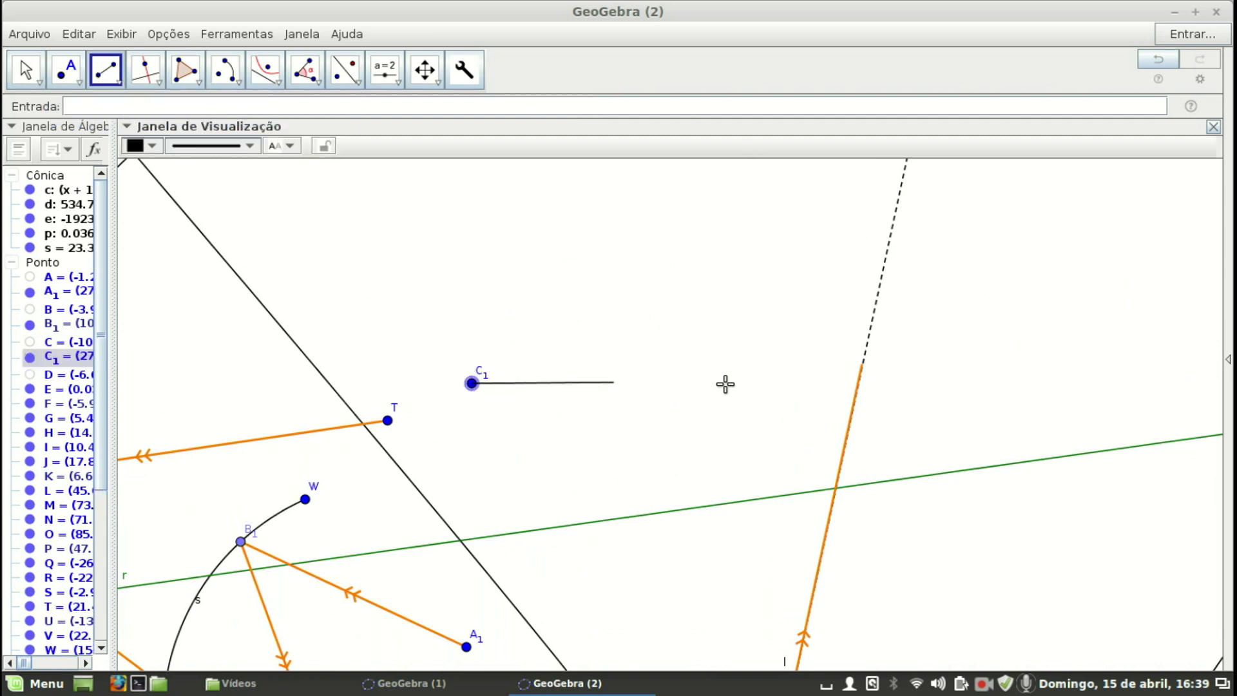
pyautogui.click(844, 383)
pyautogui.click(66, 70)
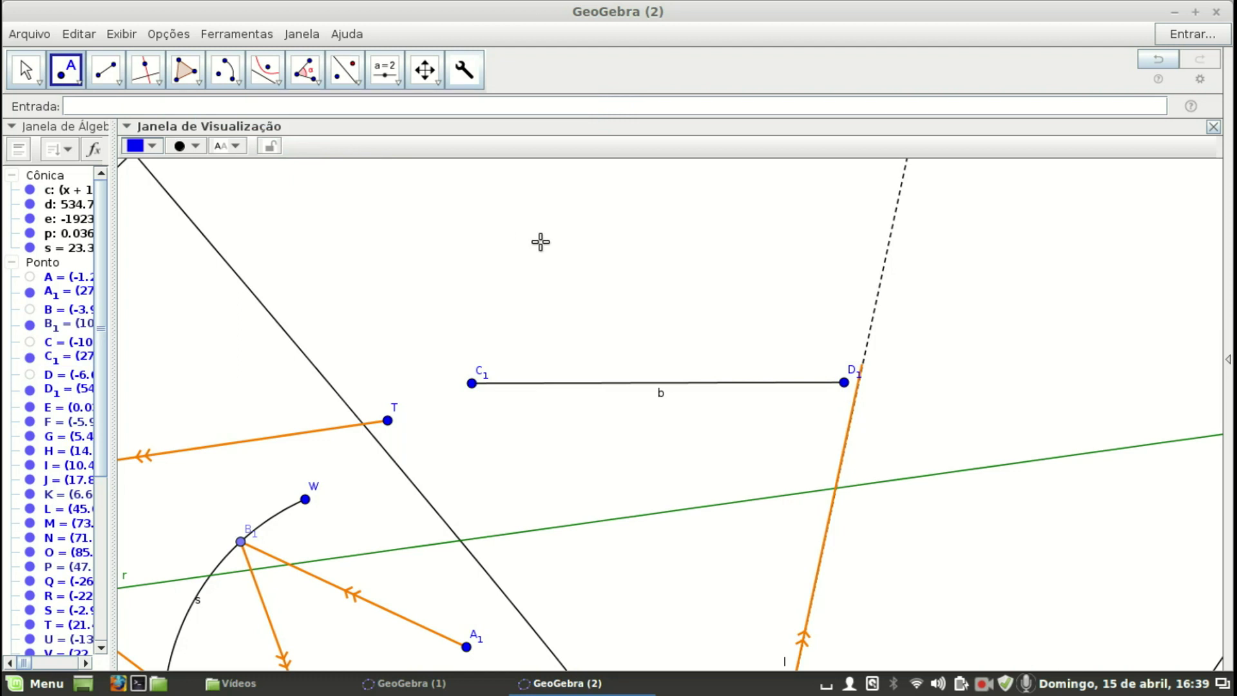
pyautogui.click(526, 206)
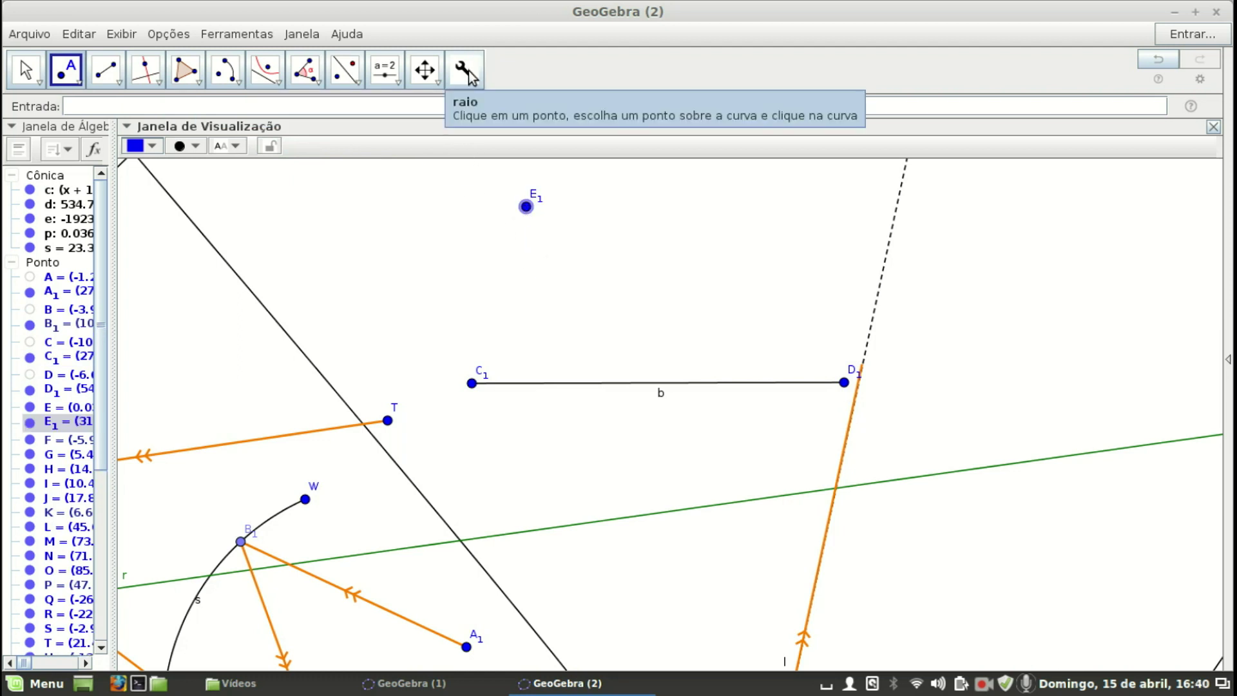
pyautogui.click(25, 69)
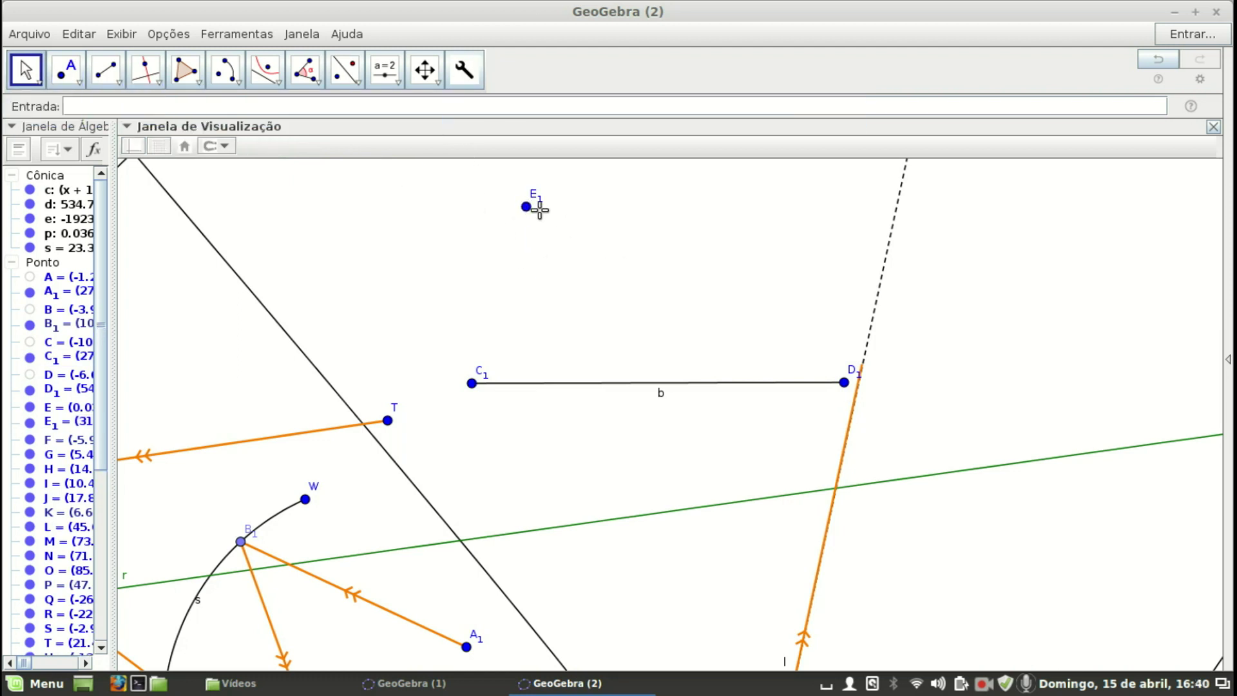
pyautogui.press('Delete')
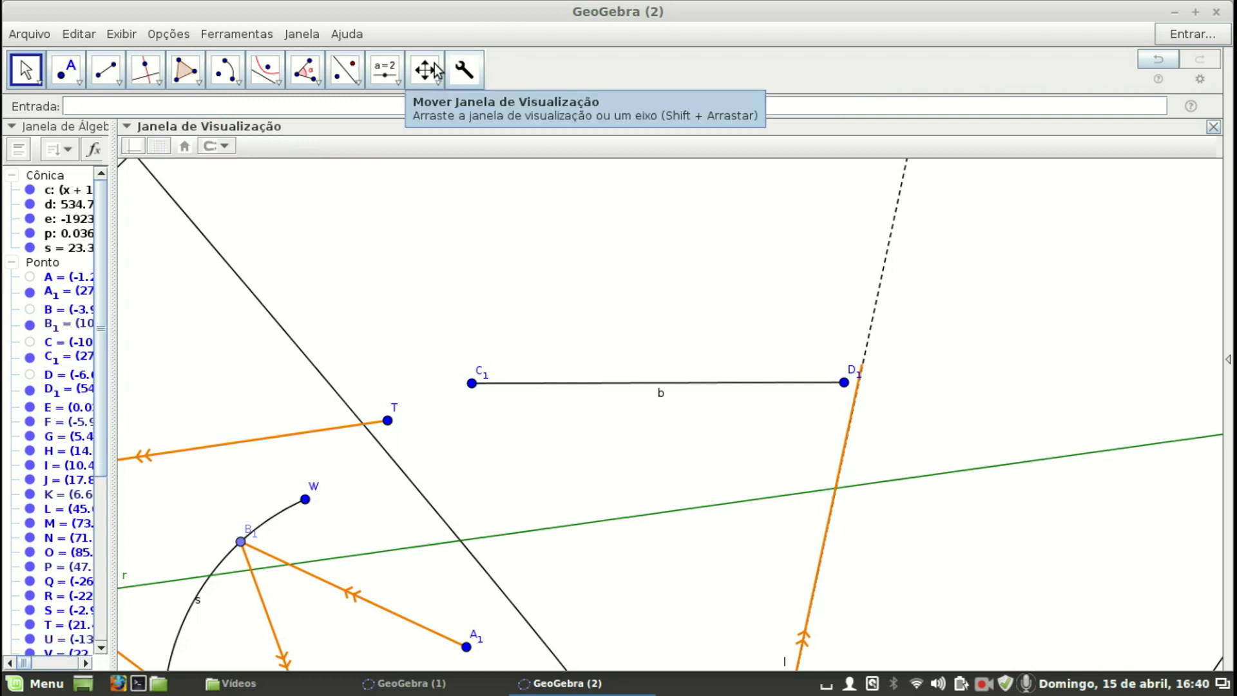
# Try to apply the raio tool to segment b, using a new point above its C1 end and a new point on the segment
pyautogui.click(462, 69)
pyautogui.click(495, 201)
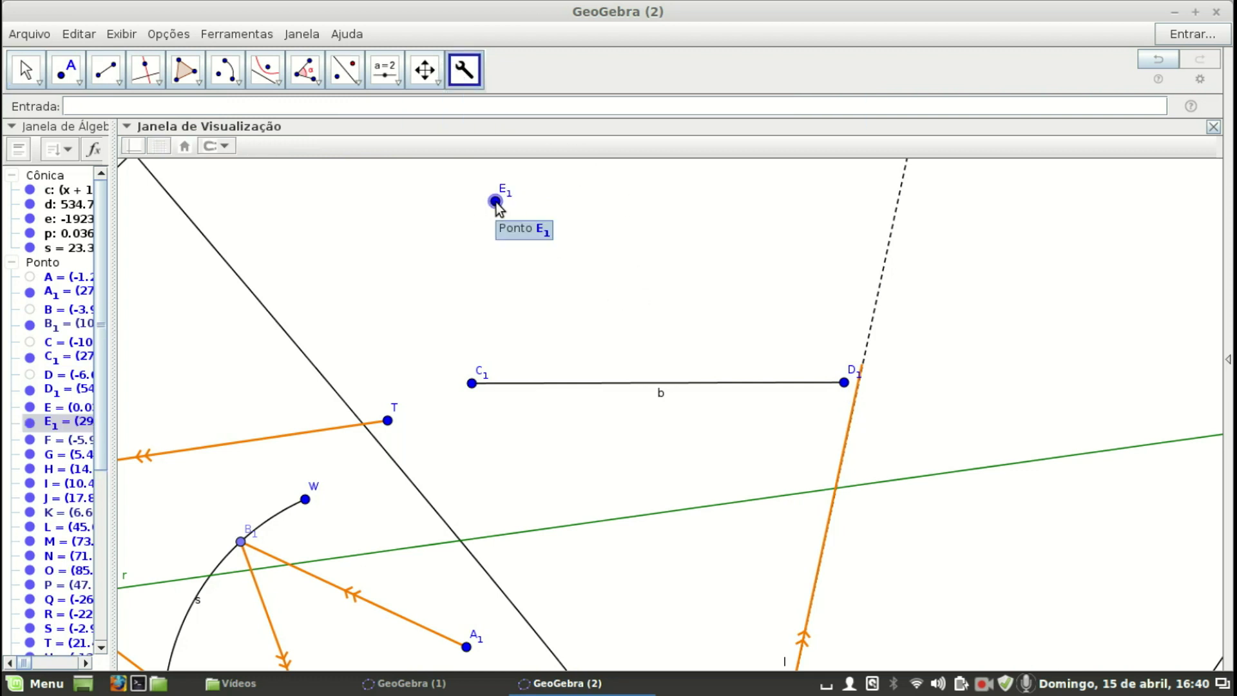
pyautogui.click(605, 384)
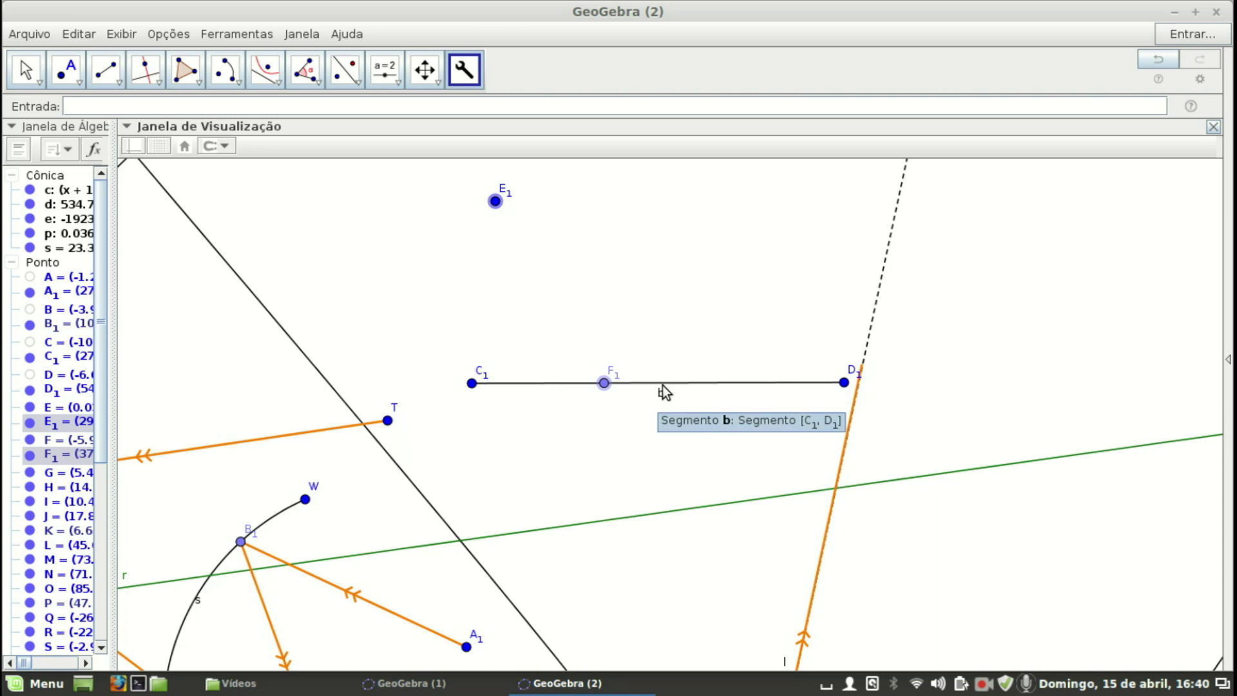
pyautogui.click(25, 69)
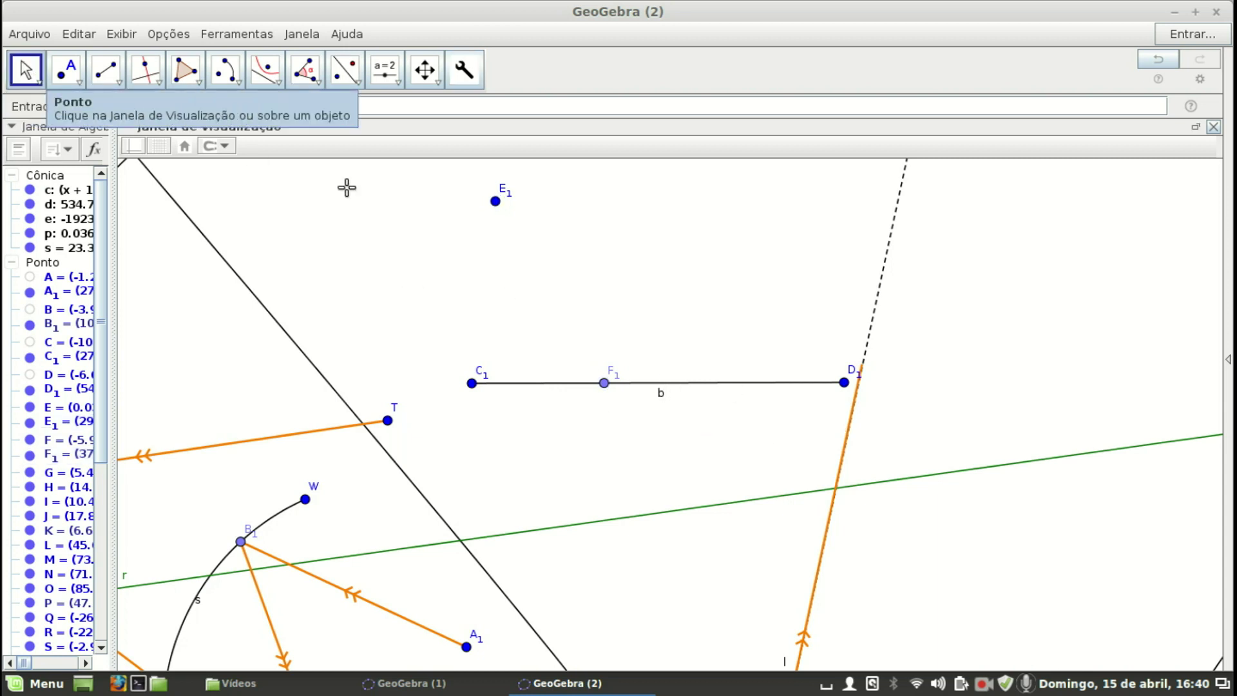
# Move point E1 closer to segment b and shift the segment slightly up
pyautogui.rightClick(689, 384)
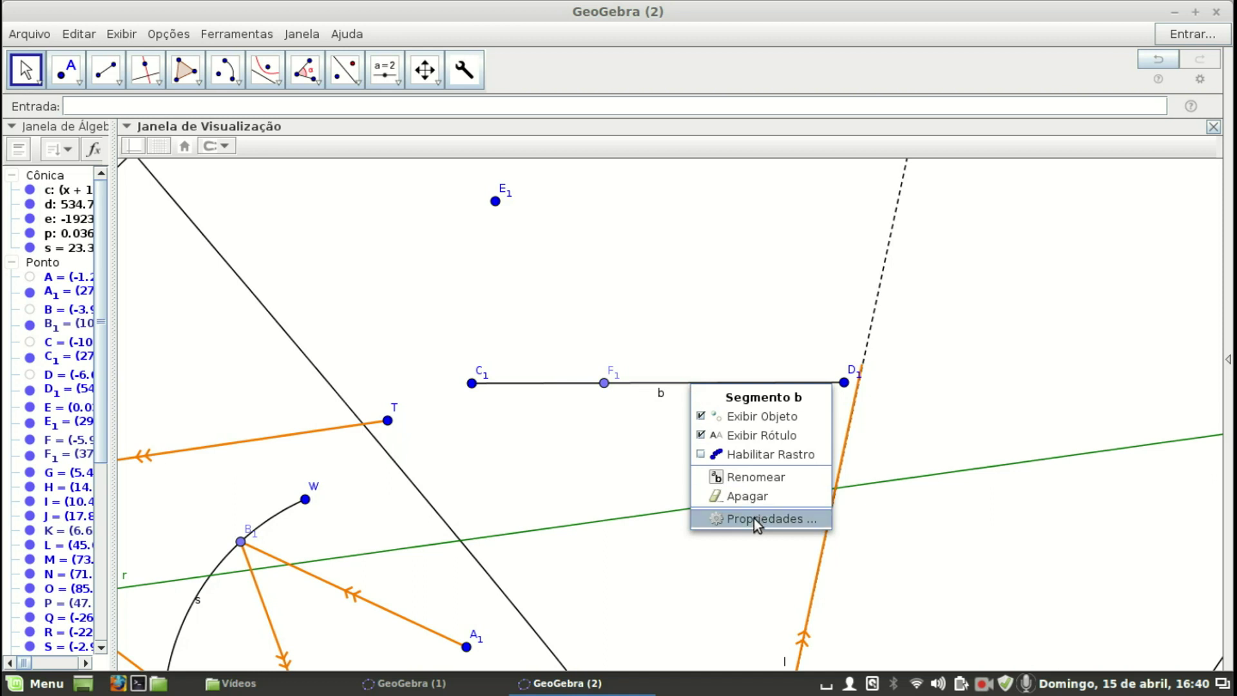
pyautogui.moveTo(496, 203); pyautogui.dragTo(517, 261)
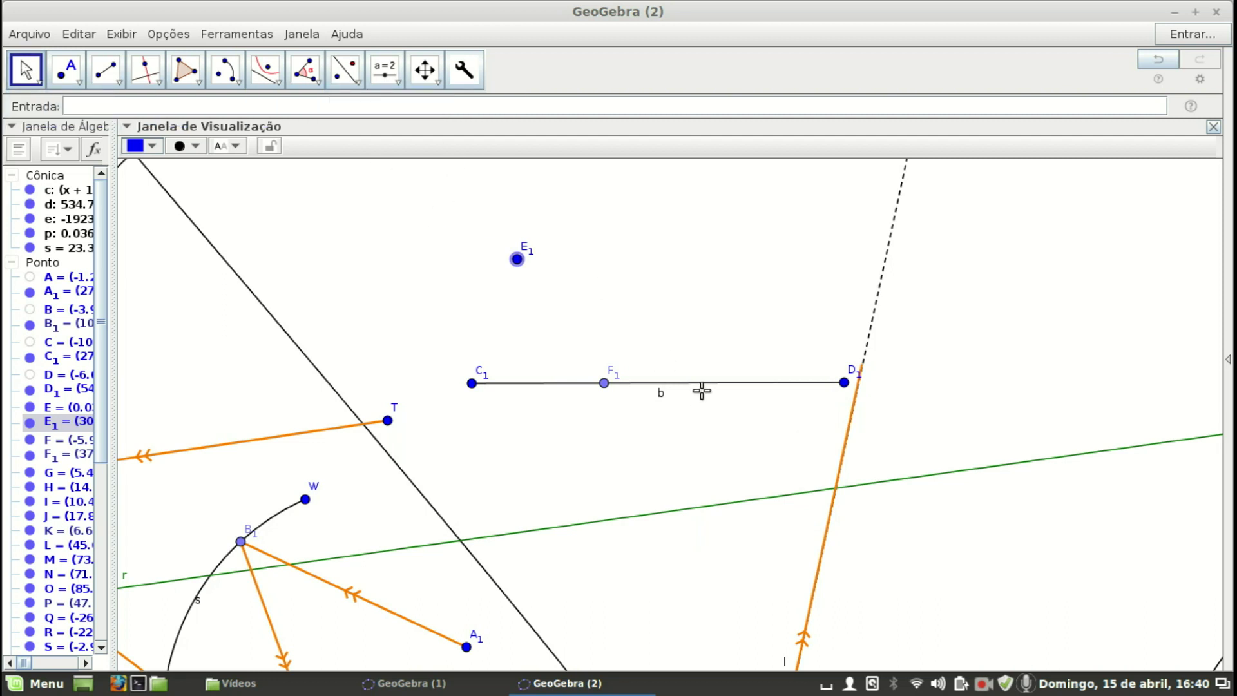
pyautogui.moveTo(702, 385)
pyautogui.mouseDown()
pyautogui.moveTo(712, 368)
pyautogui.moveTo(701, 386)
pyautogui.mouseUp()
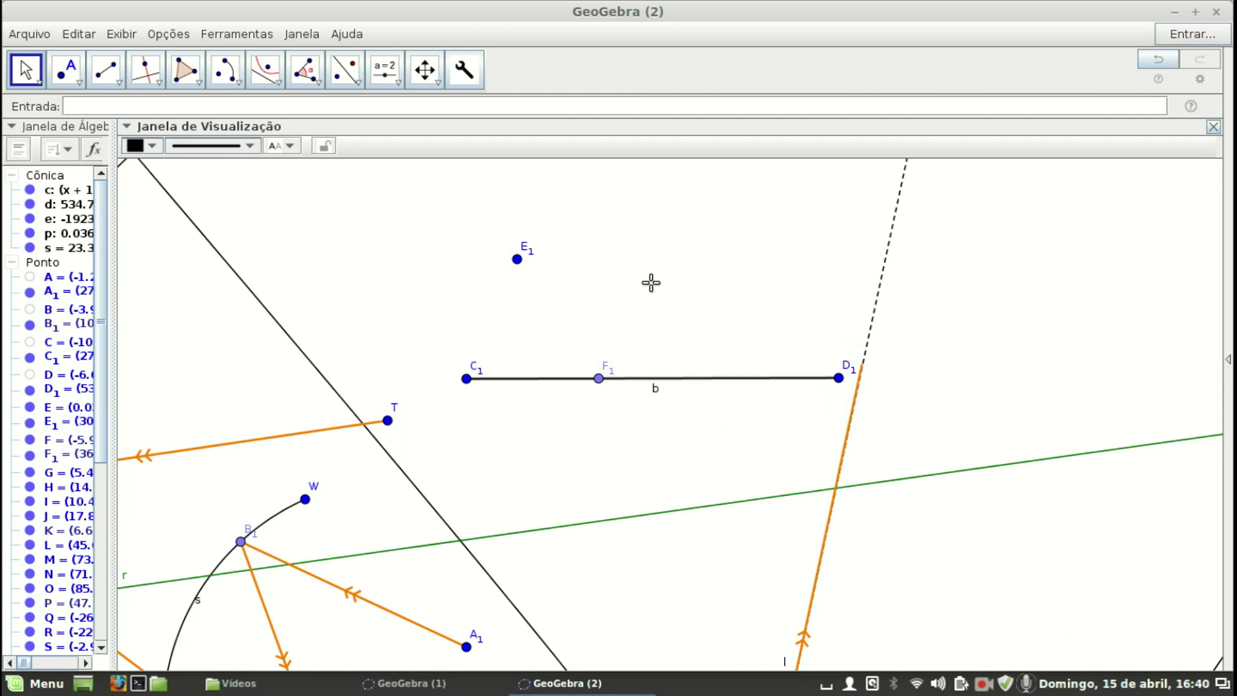
# Try the raio tool on segment b again, with a new point above its D1 end and a new point between F1 and D1
pyautogui.click(467, 72)
pyautogui.click(752, 208)
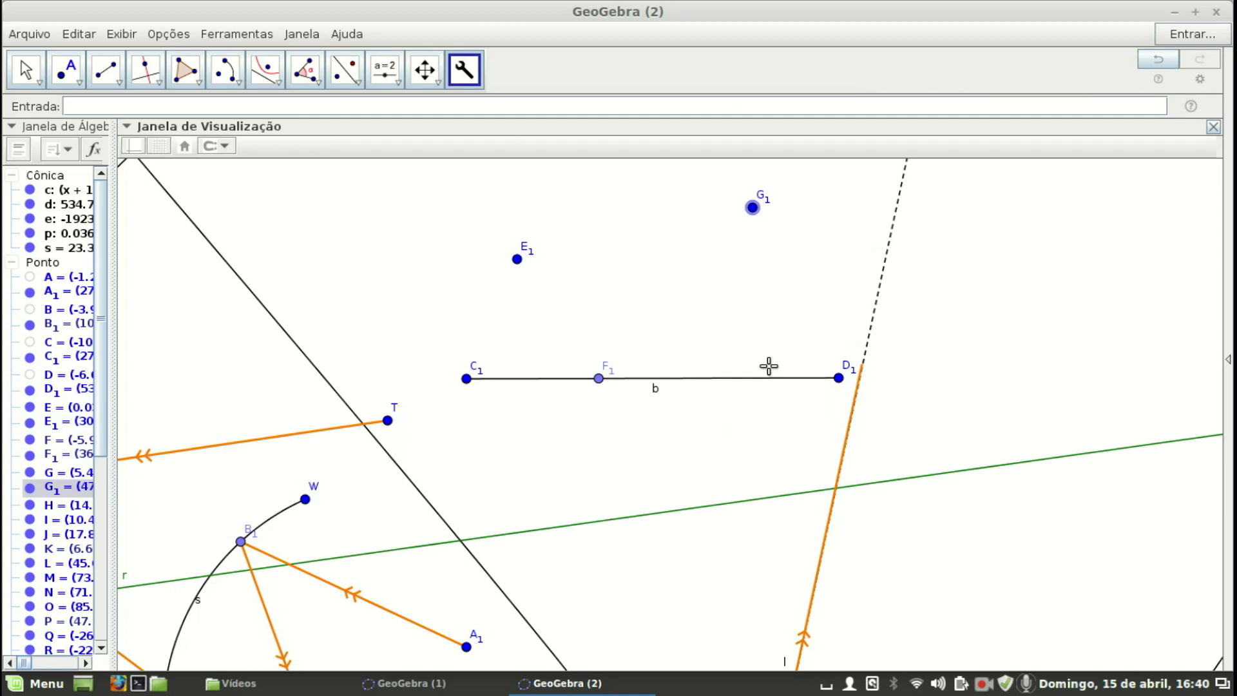
pyautogui.click(746, 379)
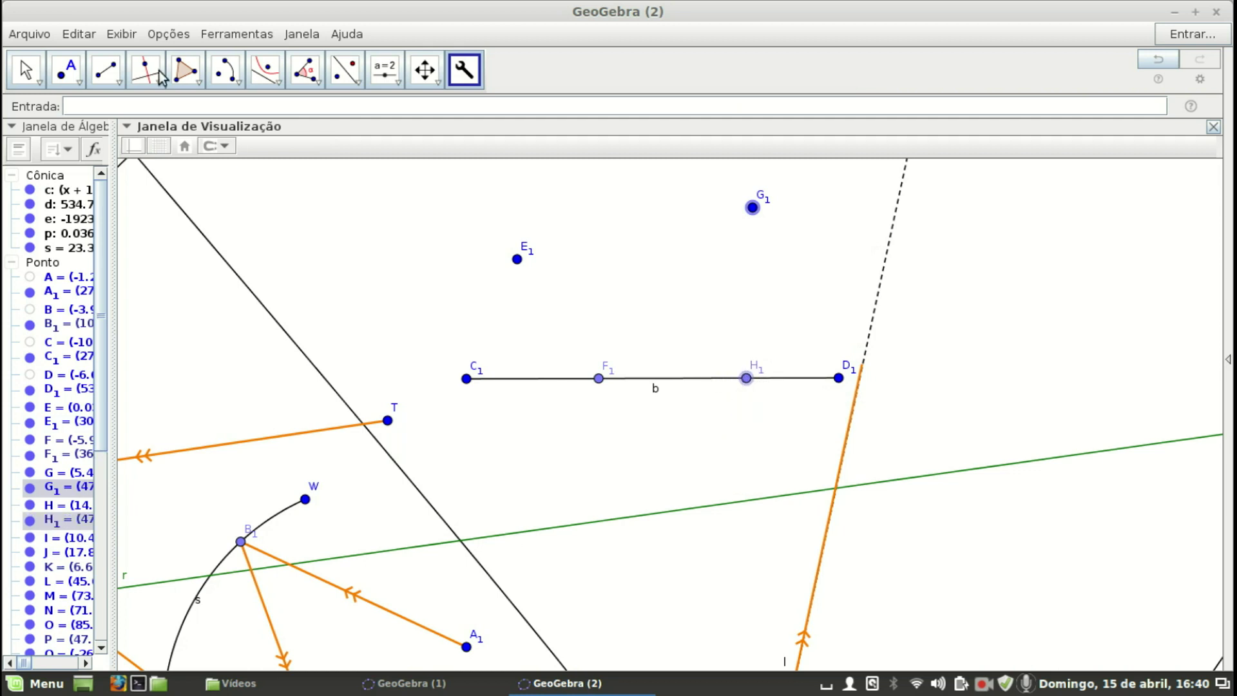
pyautogui.click(26, 70)
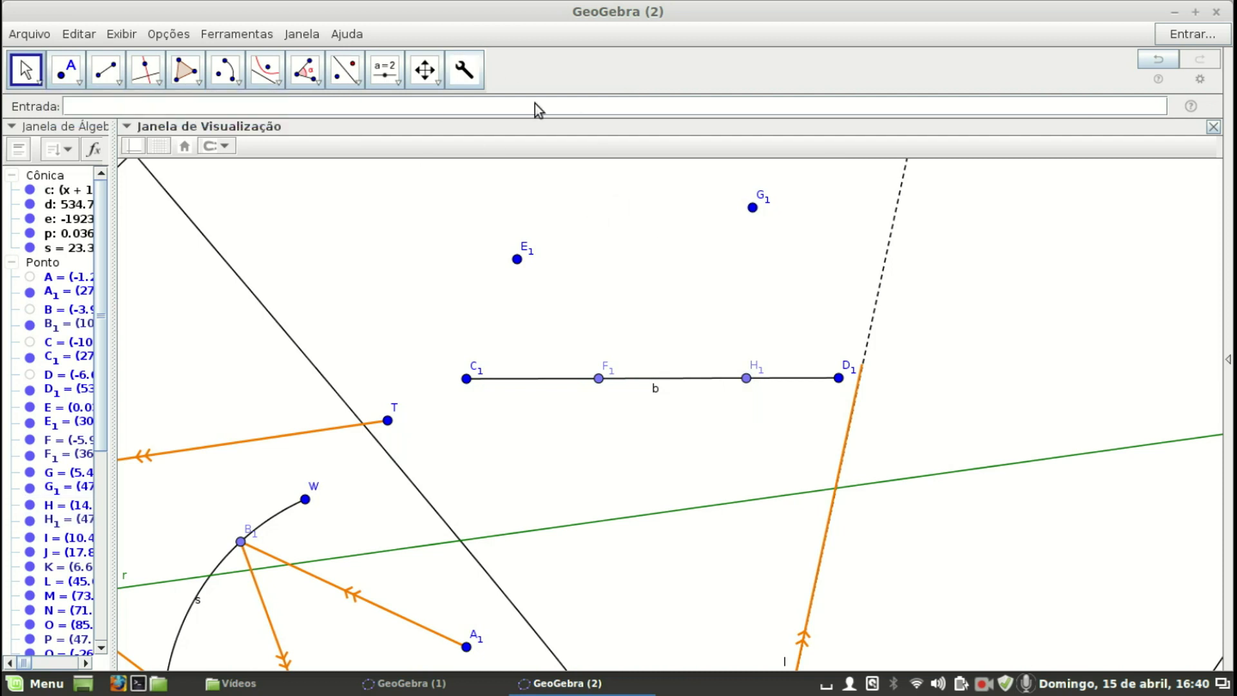
pyautogui.click(240, 83)
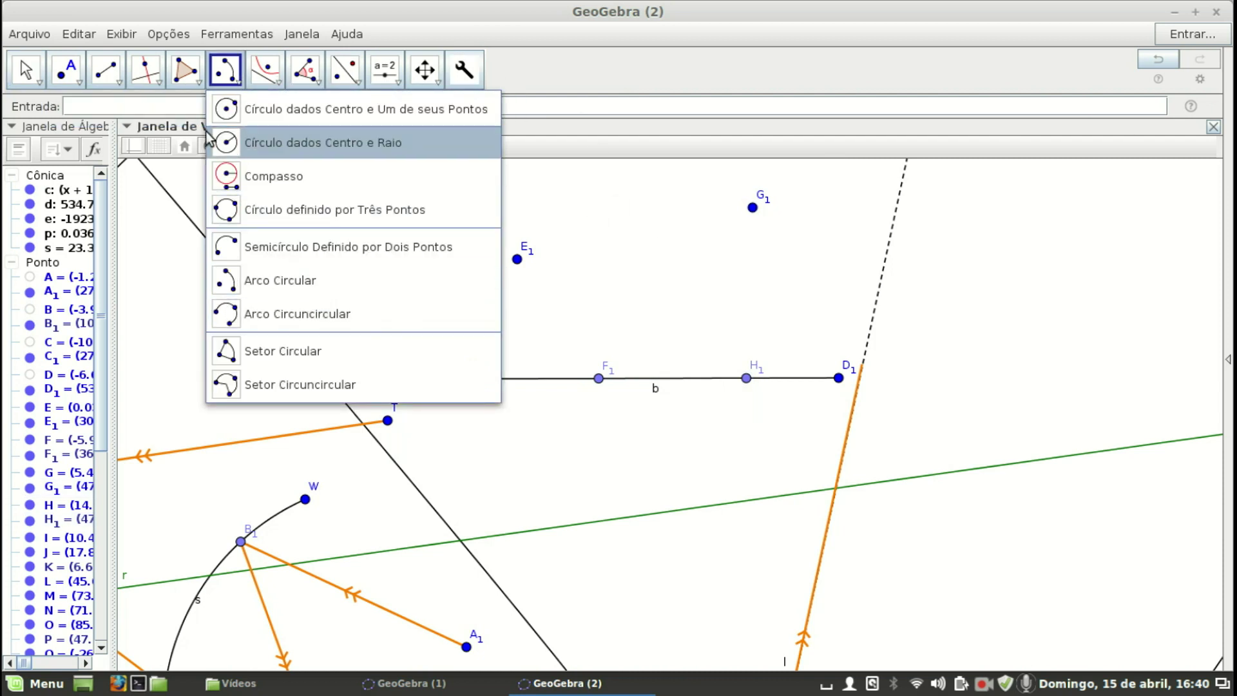
pyautogui.moveTo(266, 74)
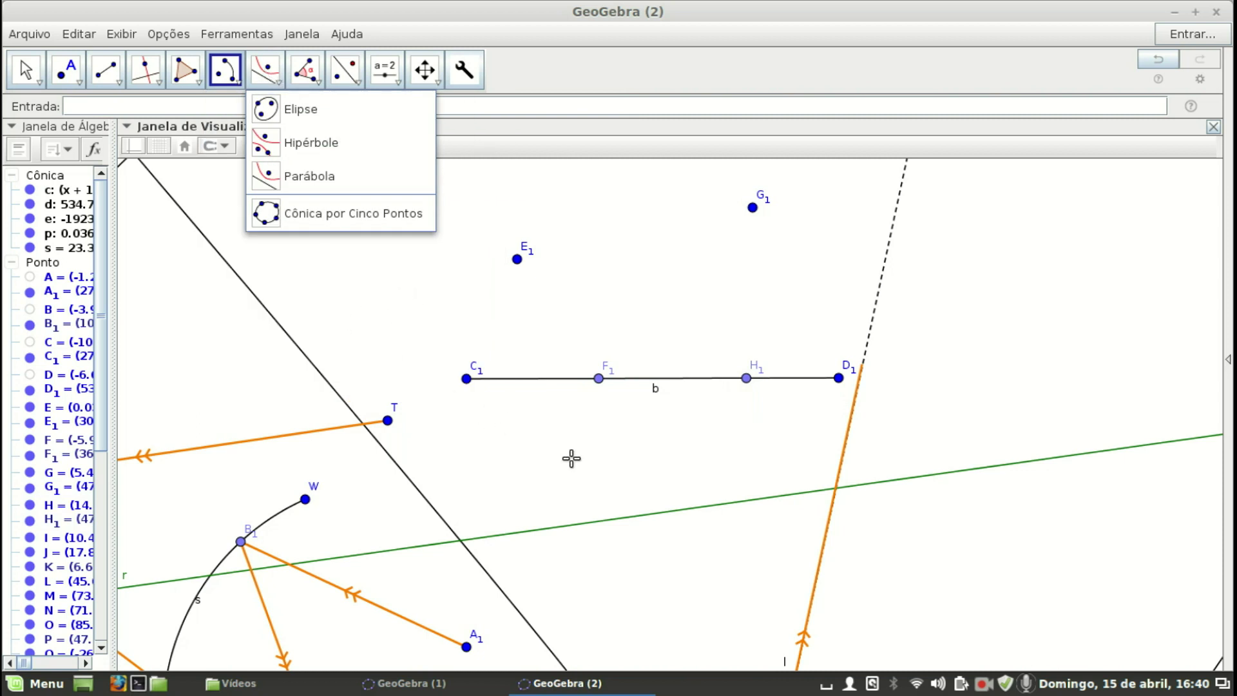
pyautogui.click(509, 480)
# Define the function f(x)=sen(x) to draw a sine curve across the diagram
pyautogui.scroll(-10, 531, 442)
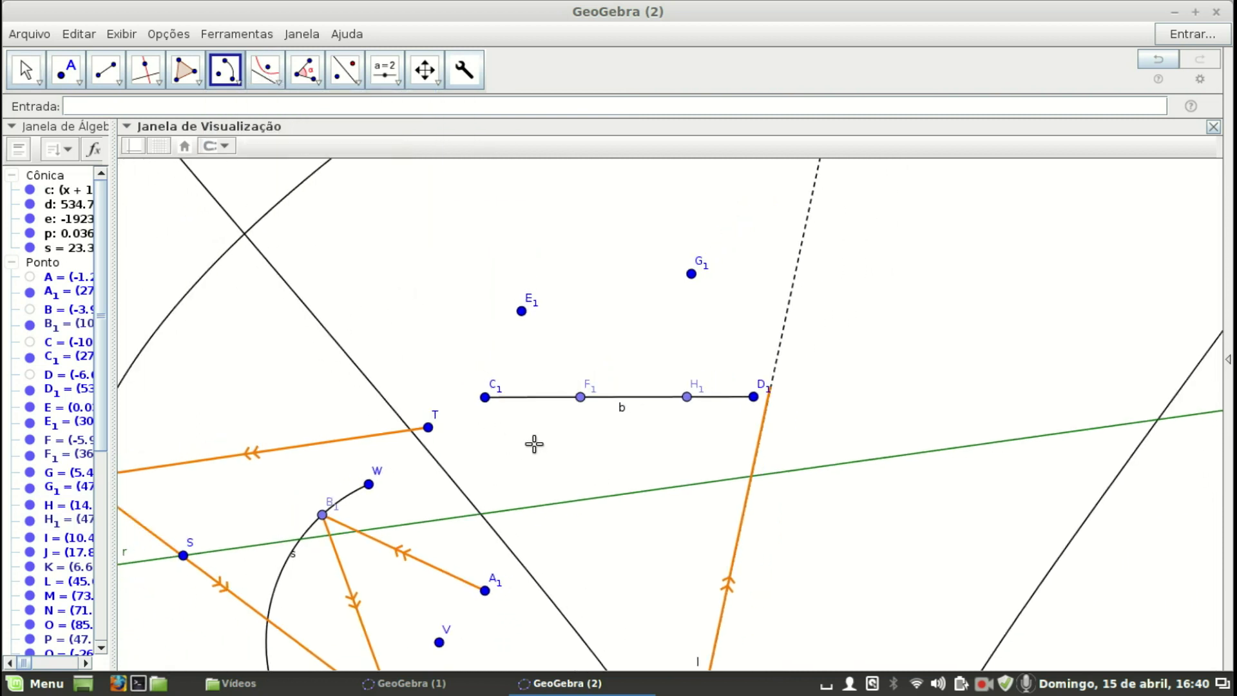
pyautogui.moveTo(282, 337); pyautogui.dragTo(474, 312)
pyautogui.click(115, 106)
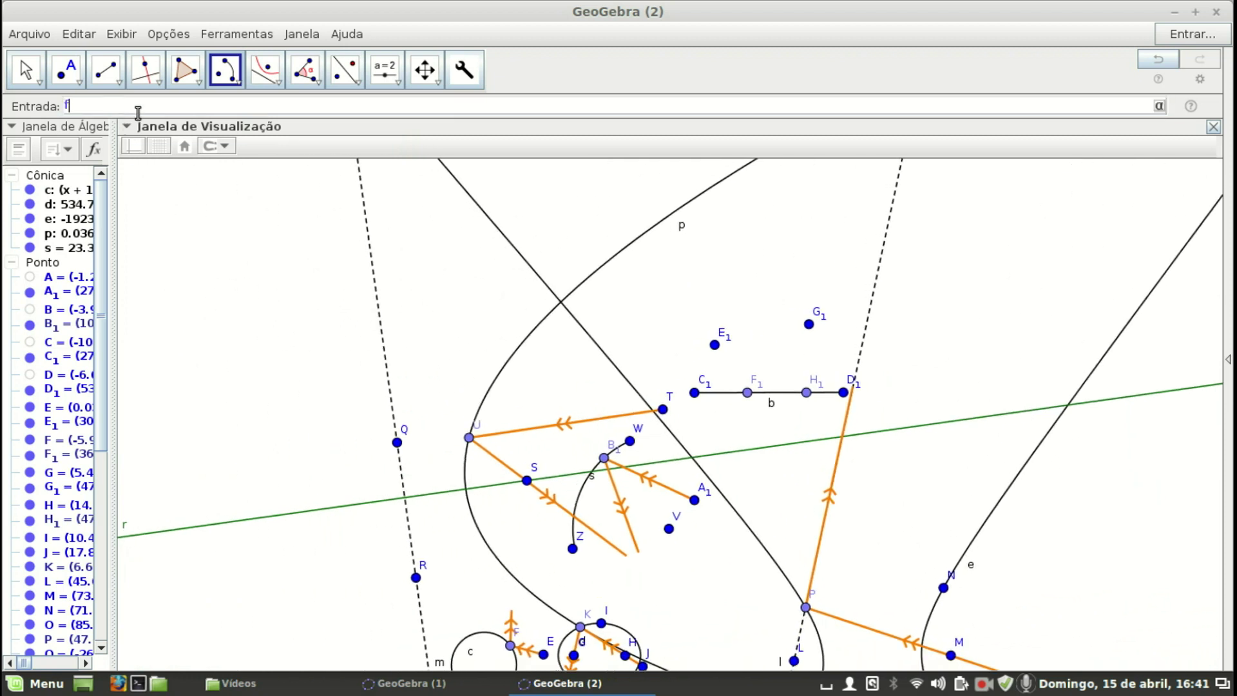
pyautogui.write('f(x)')
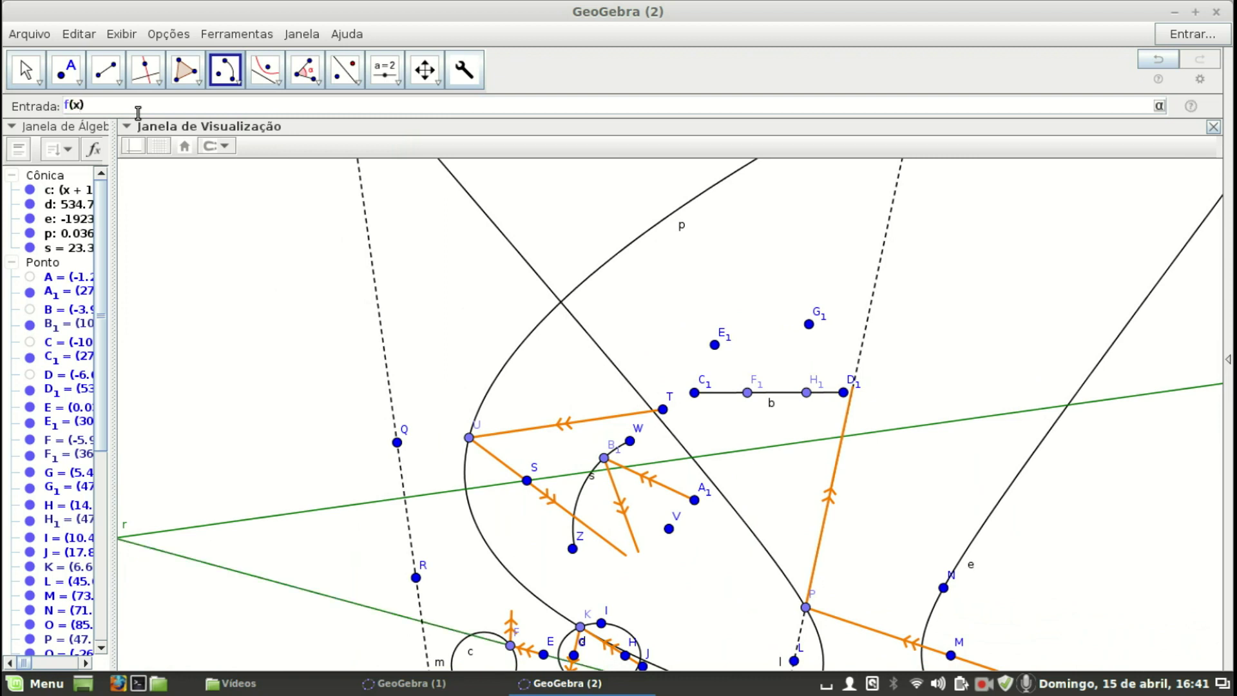
pyautogui.write('=s')
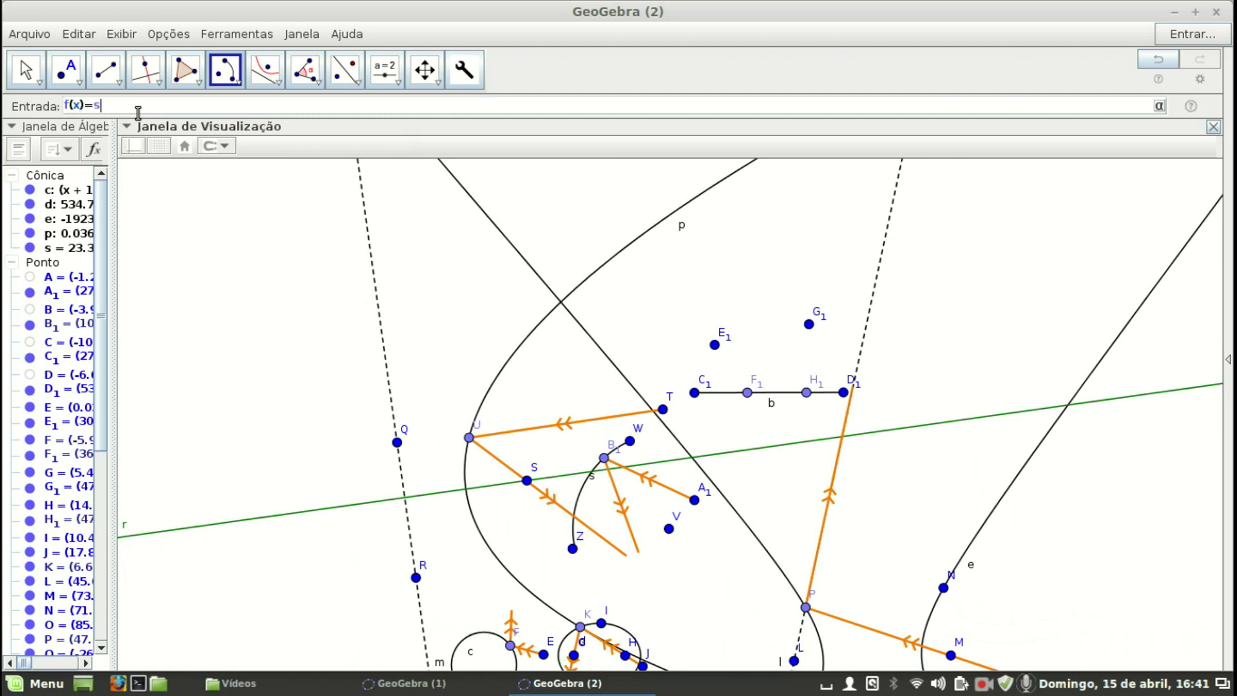
pyautogui.write('en')
pyautogui.click(137, 121)
pyautogui.write('x')
pyautogui.press('Return')
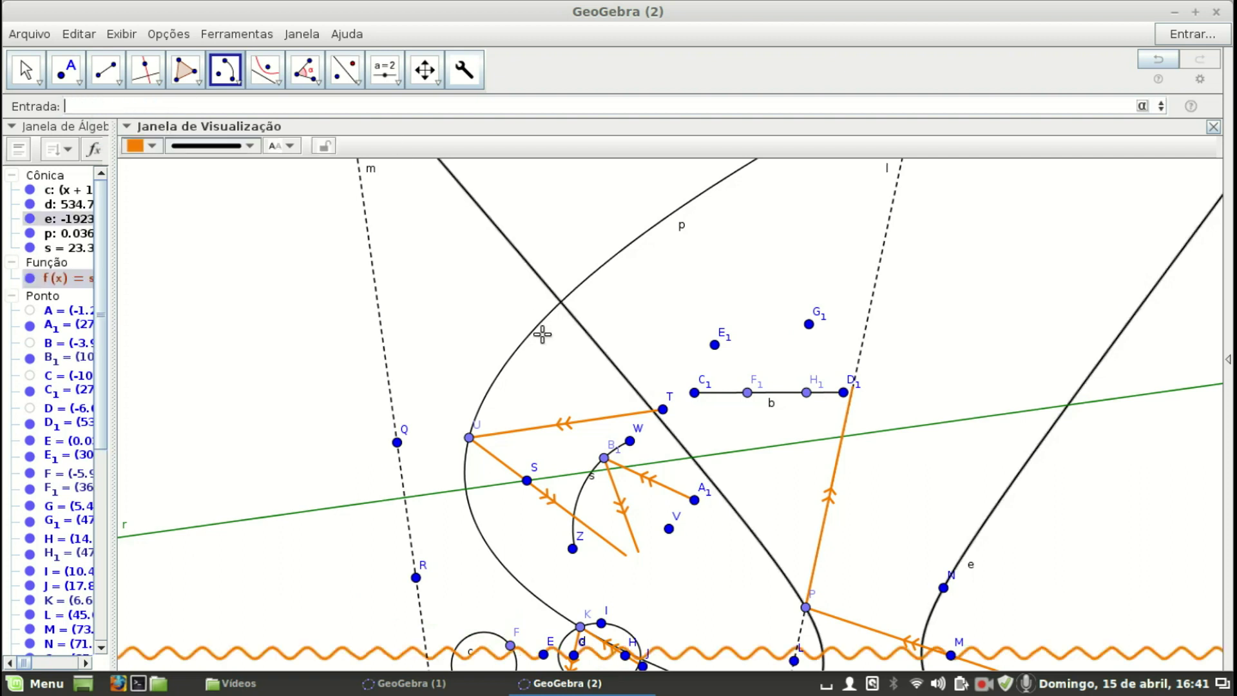
# Change the colour of the sine curve f to black
pyautogui.scroll(-2, 309, 475)
pyautogui.scroll(-2, 311, 326)
pyautogui.scroll(4, 1027, 505)
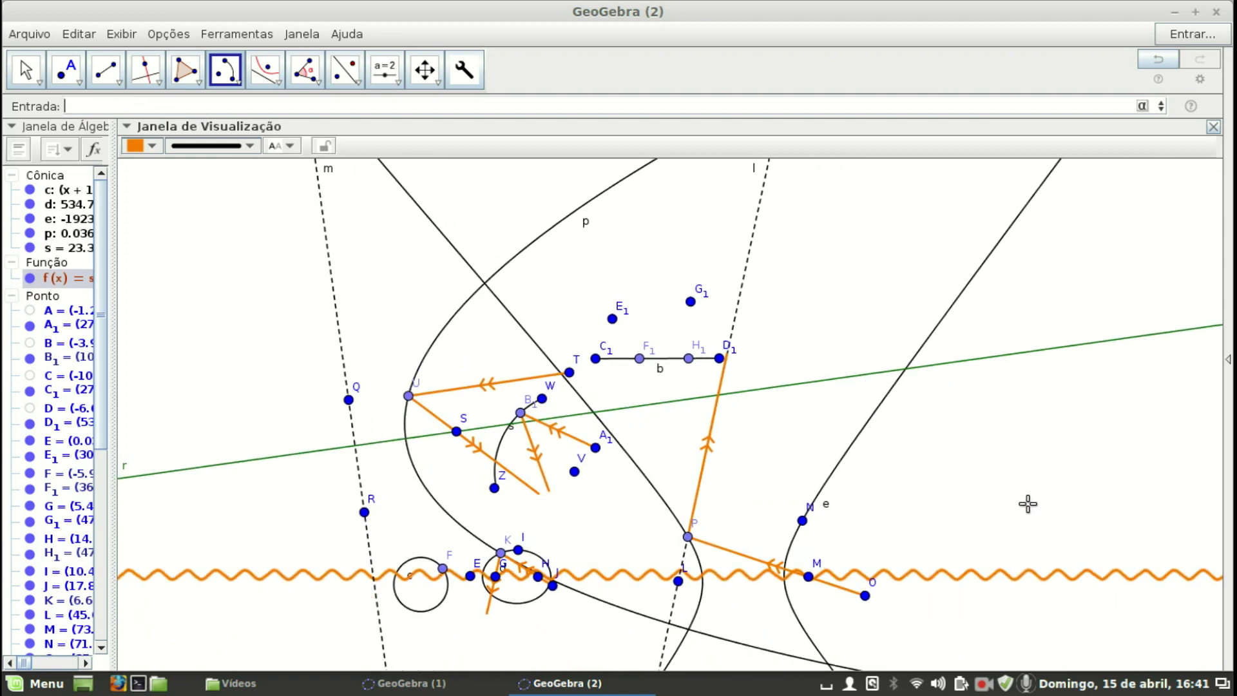
pyautogui.click(28, 76)
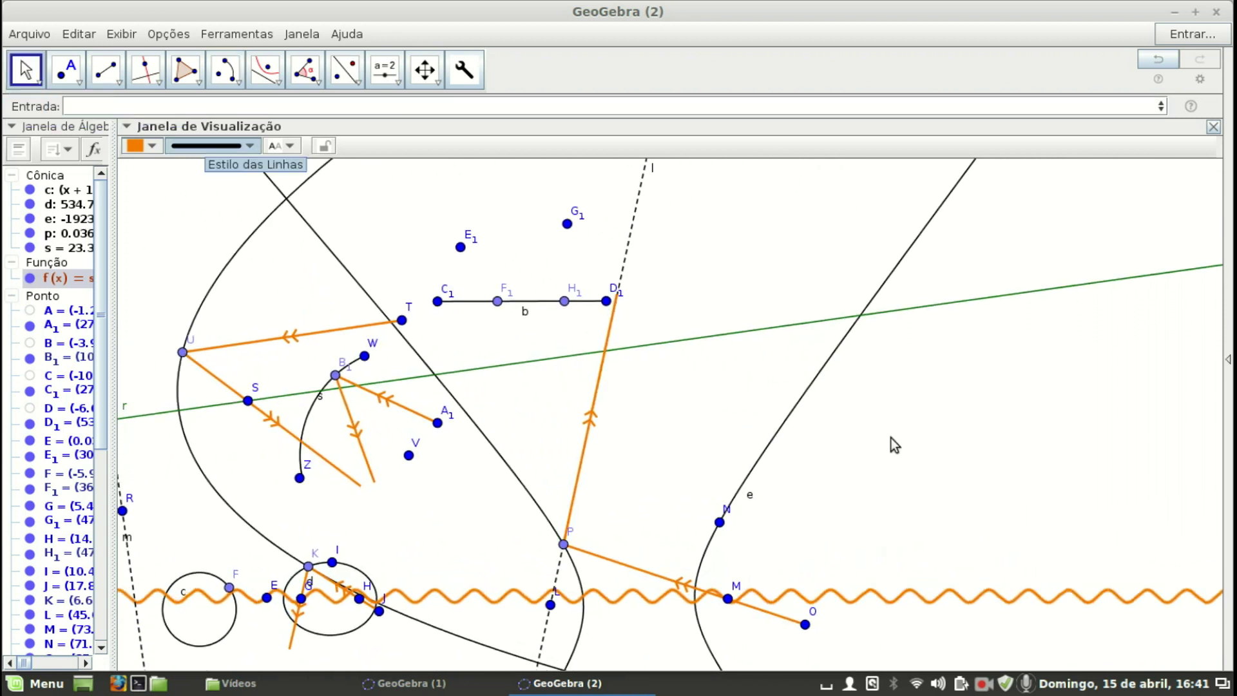
pyautogui.moveTo(1016, 525); pyautogui.dragTo(758, 316)
pyautogui.scroll(2, 837, 512)
pyautogui.scroll(5, 766, 319)
pyautogui.scroll(2, 752, 306)
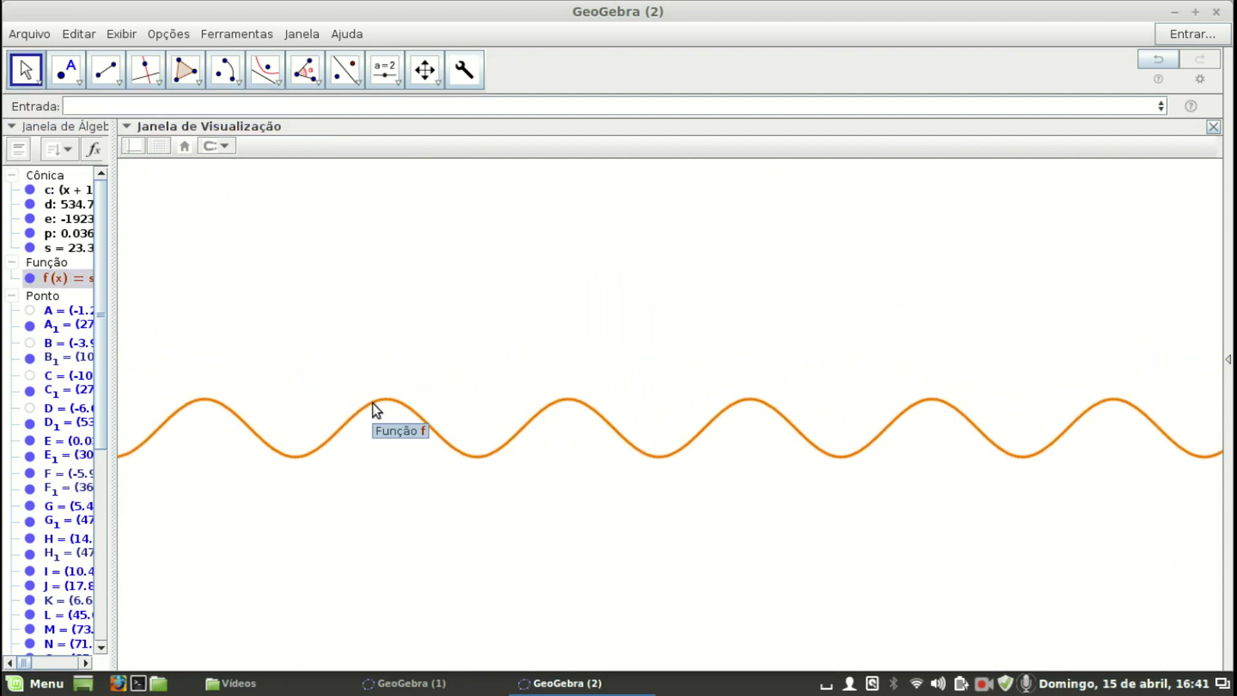
pyautogui.click(371, 412)
pyautogui.click(154, 143)
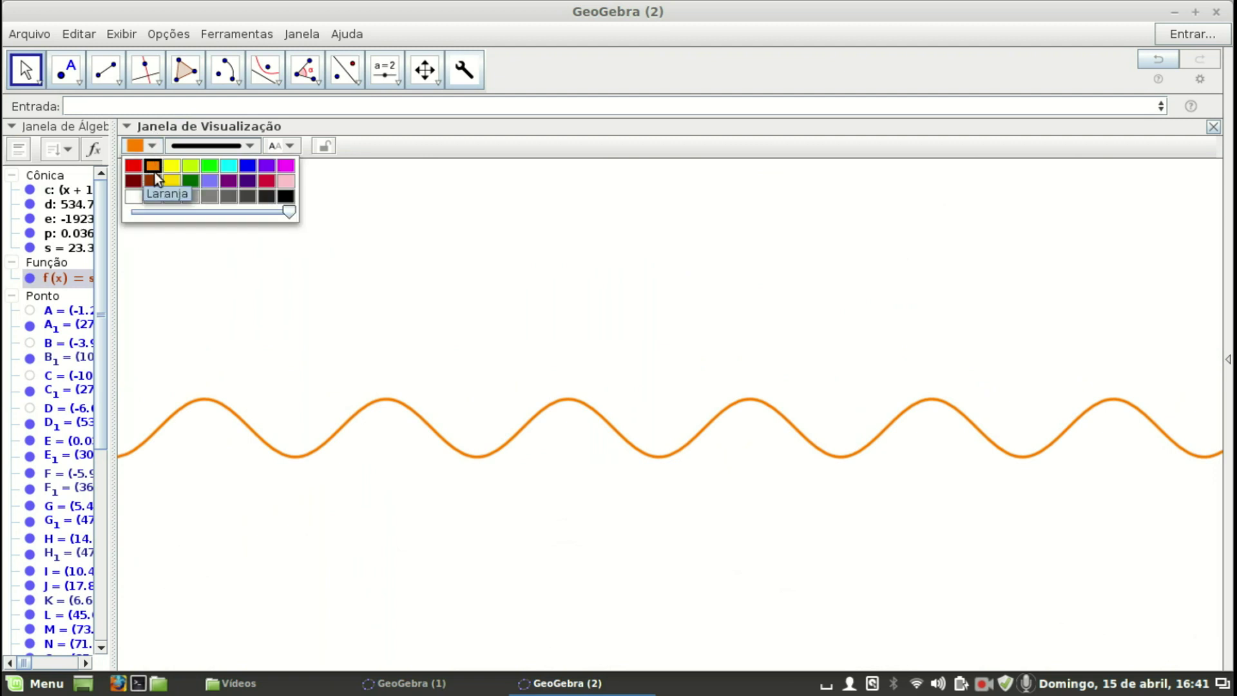
pyautogui.click(284, 195)
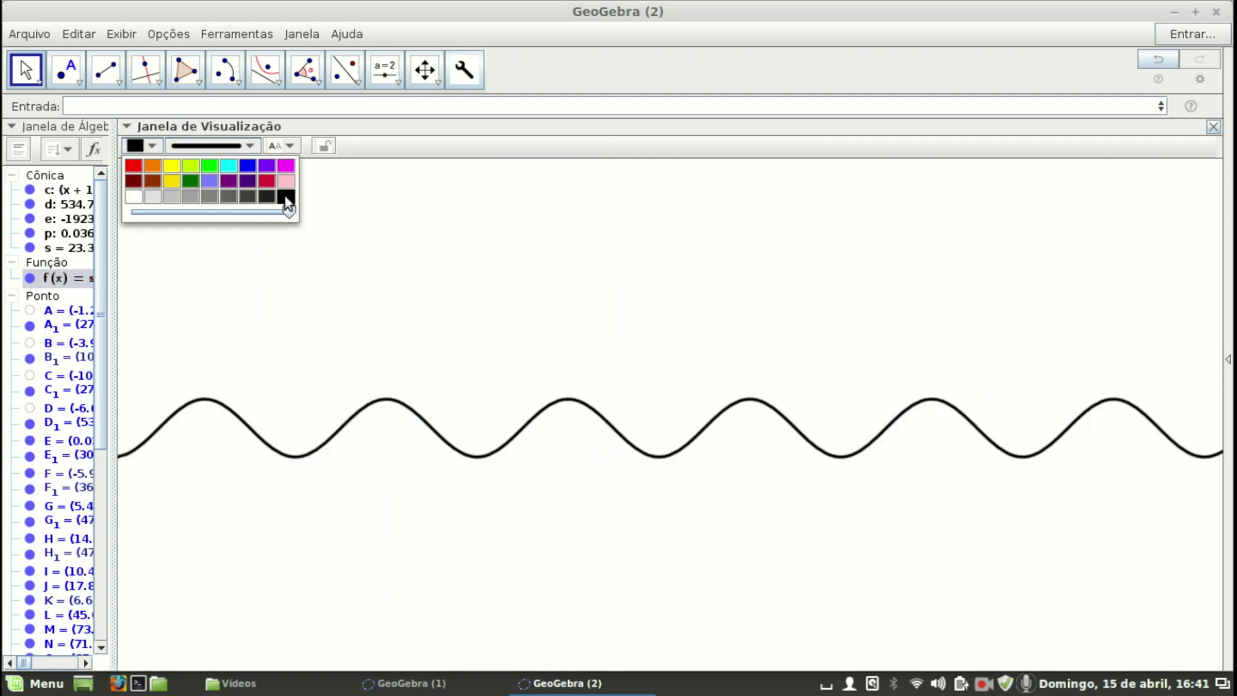
pyautogui.click(574, 262)
# Try to apply the raio tool to the sine curve with new point I1 above it and new point J1 on it, and move I1 toward the next crest
pyautogui.click(464, 70)
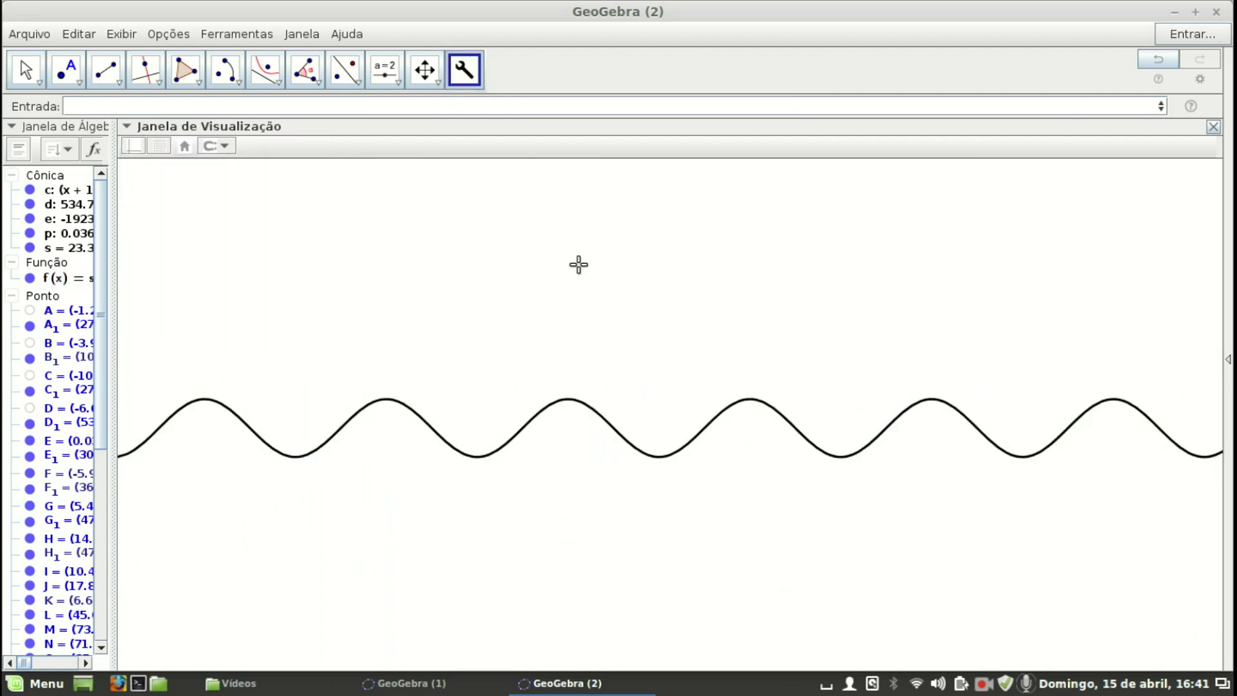
pyautogui.click(597, 239)
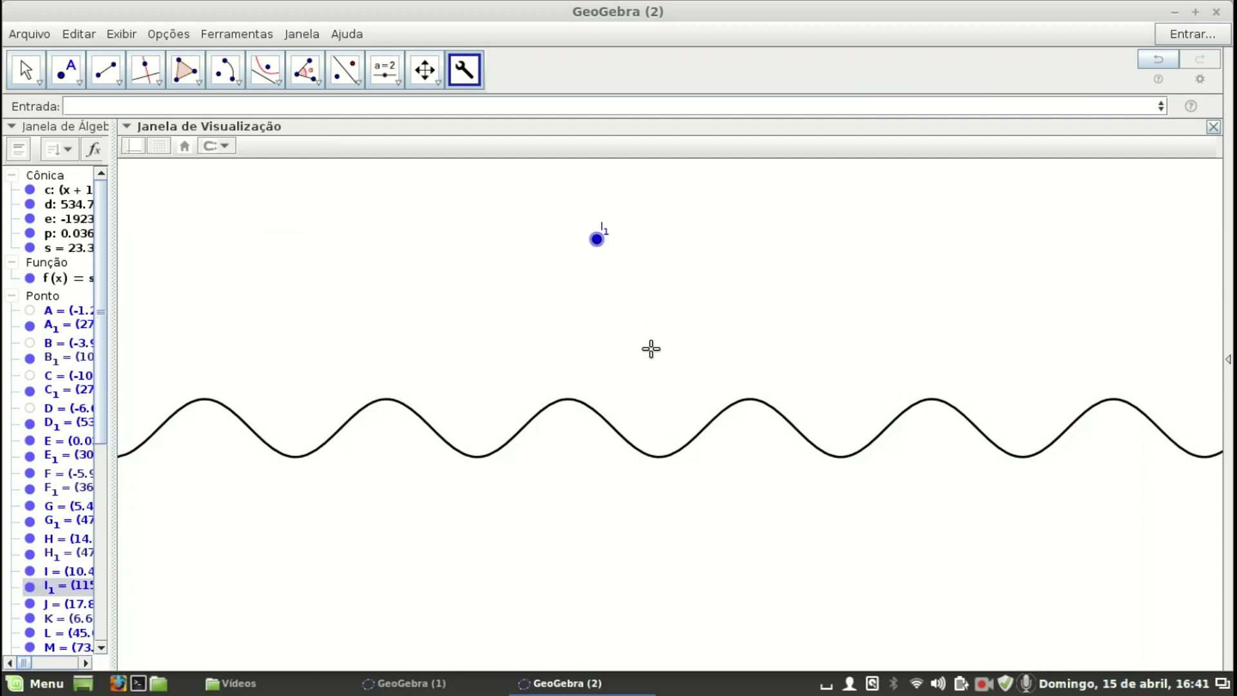
pyautogui.click(593, 409)
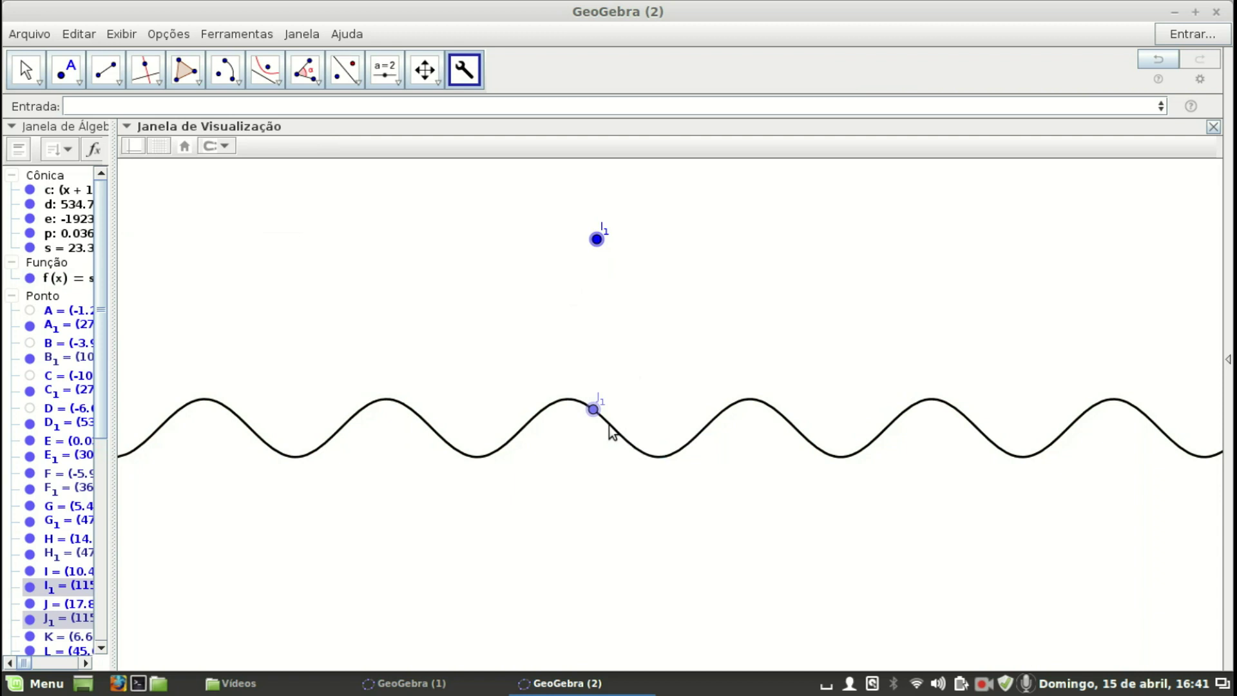
pyautogui.click(25, 70)
pyautogui.moveTo(597, 239); pyautogui.dragTo(713, 304)
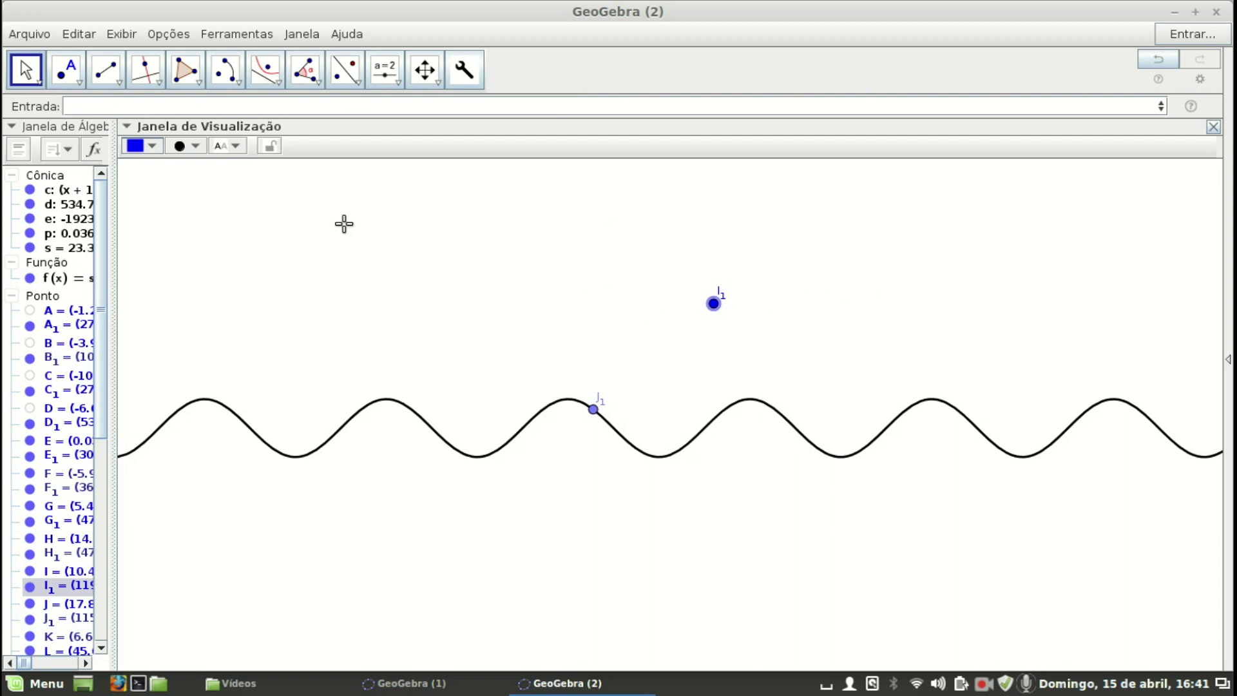
pyautogui.moveTo(713, 304); pyautogui.dragTo(724, 254)
pyautogui.click(246, 35)
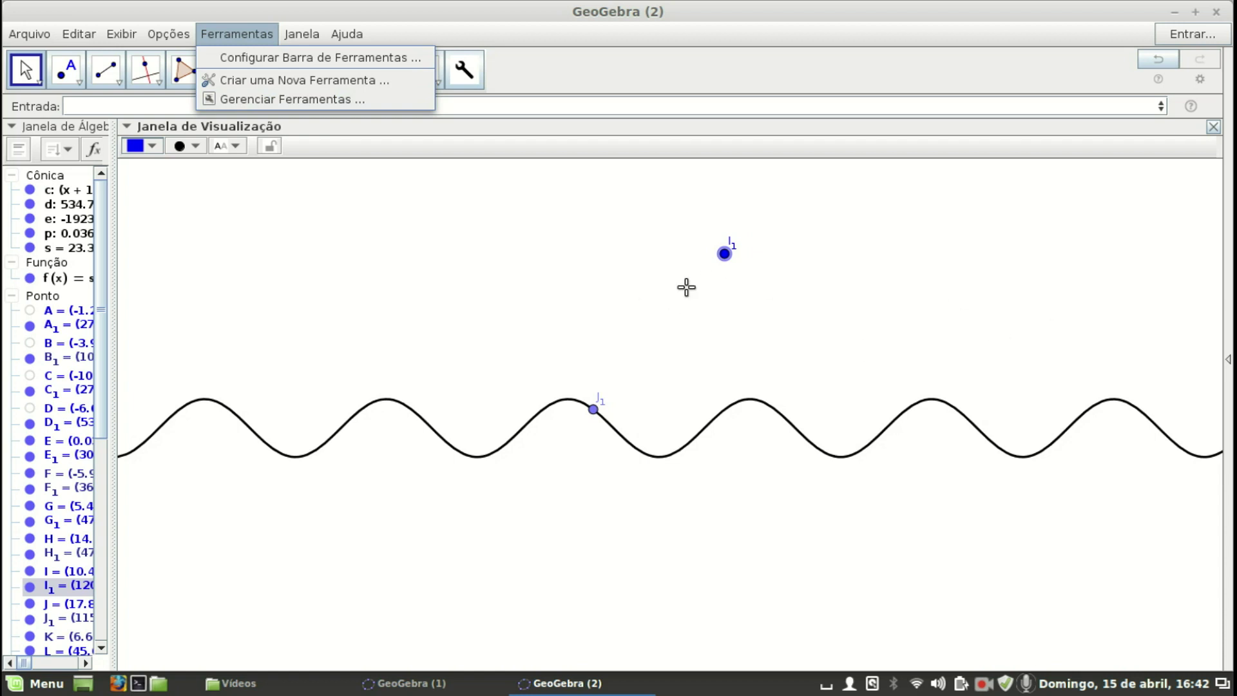
pyautogui.moveTo(36, 40)
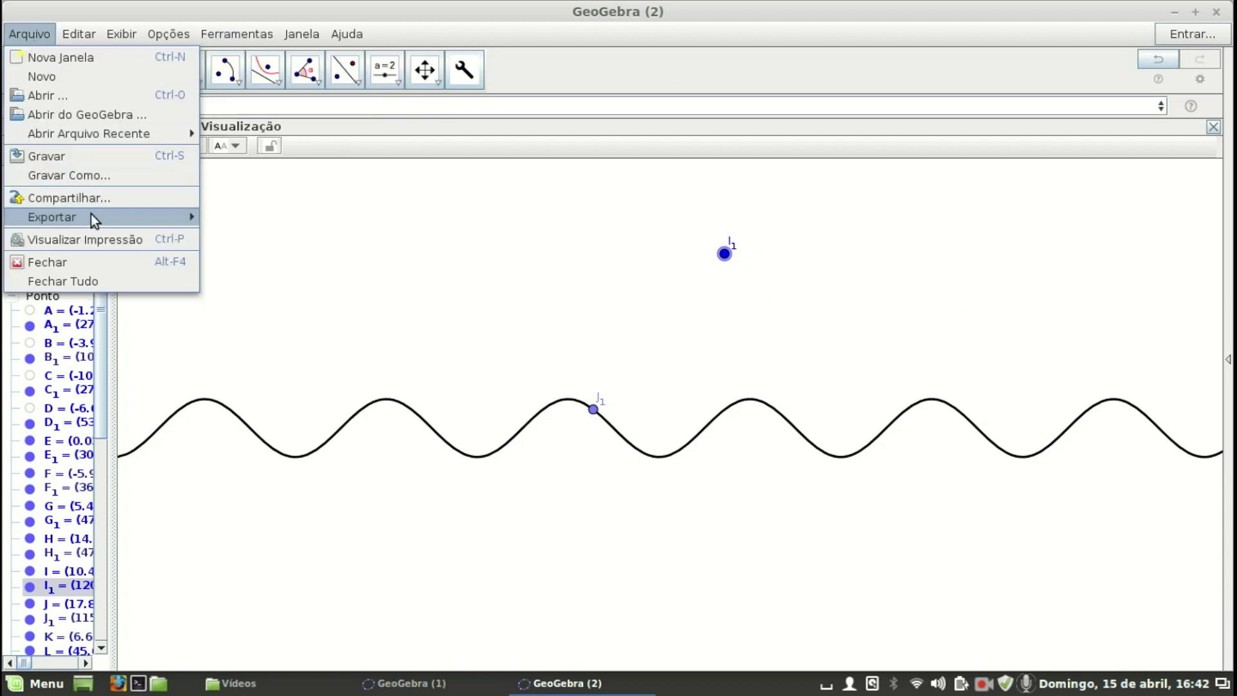
pyautogui.click(984, 684)
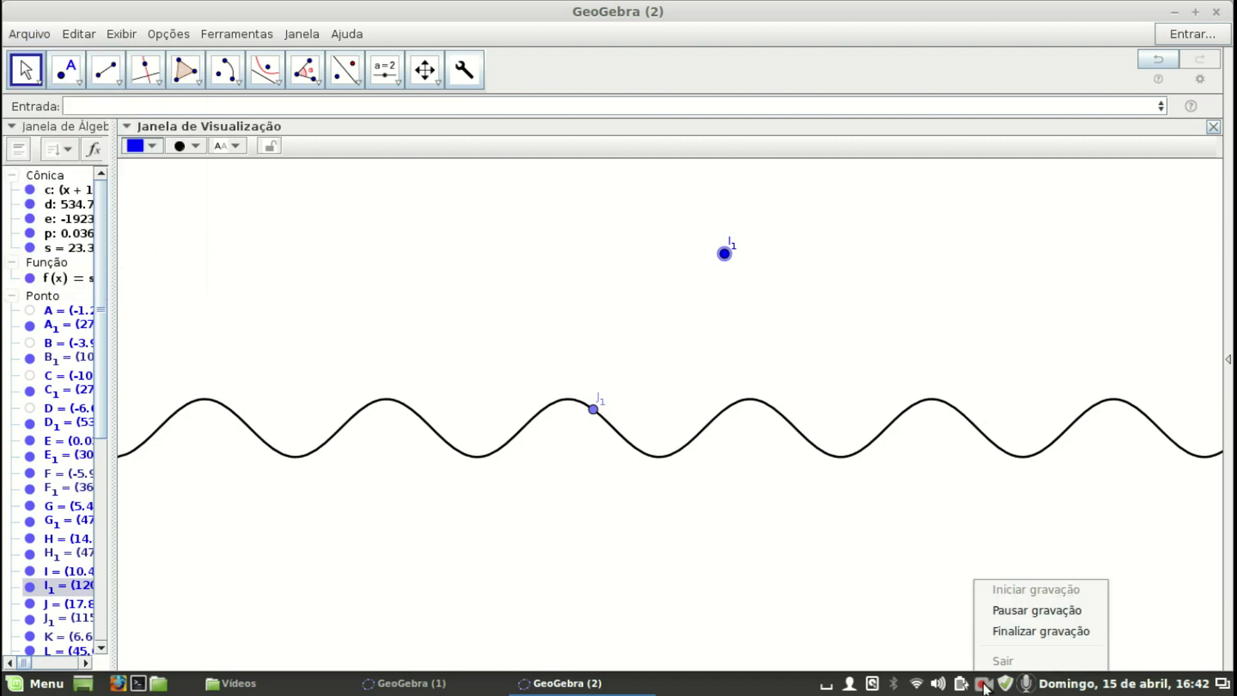